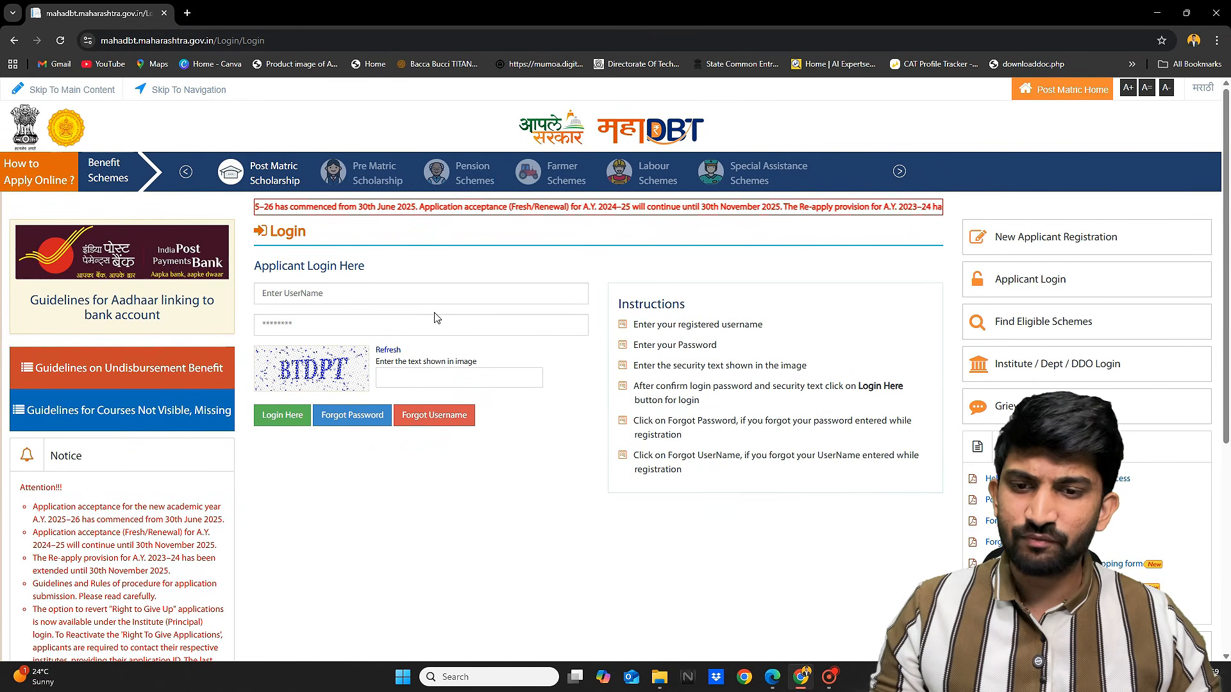
Step: Look over the new applicant registration form, then return to the applicant login page
scroll(347, 314, "up", 2)
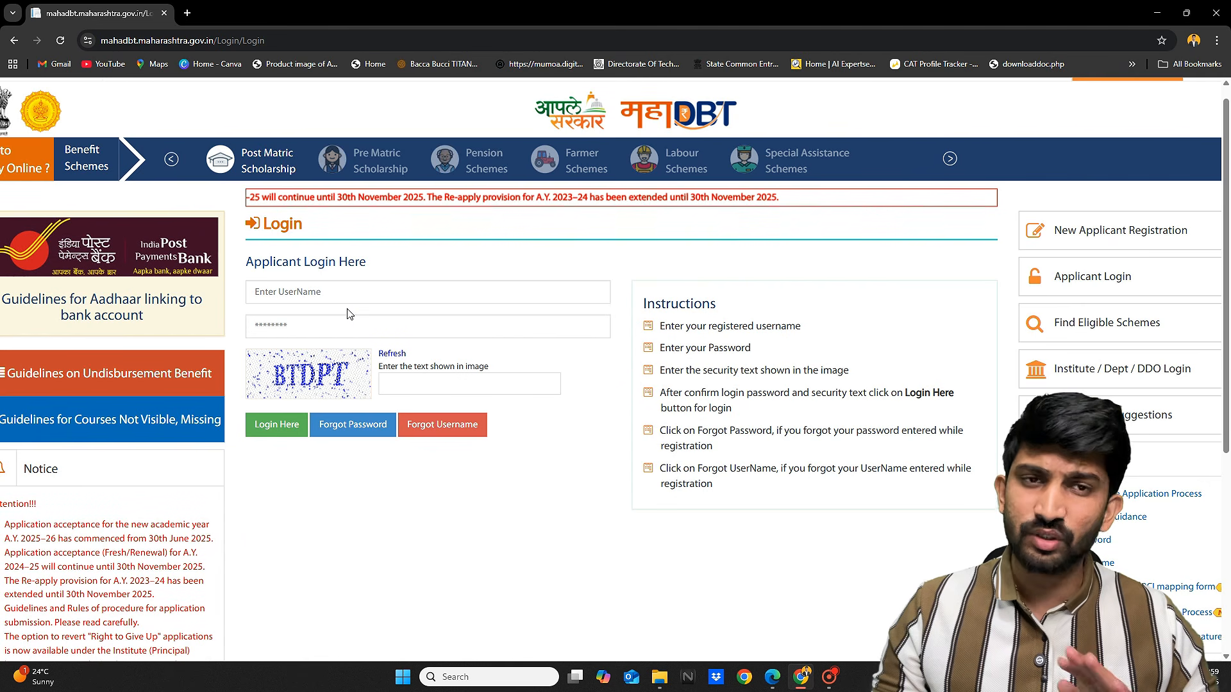
left_click(1091, 241)
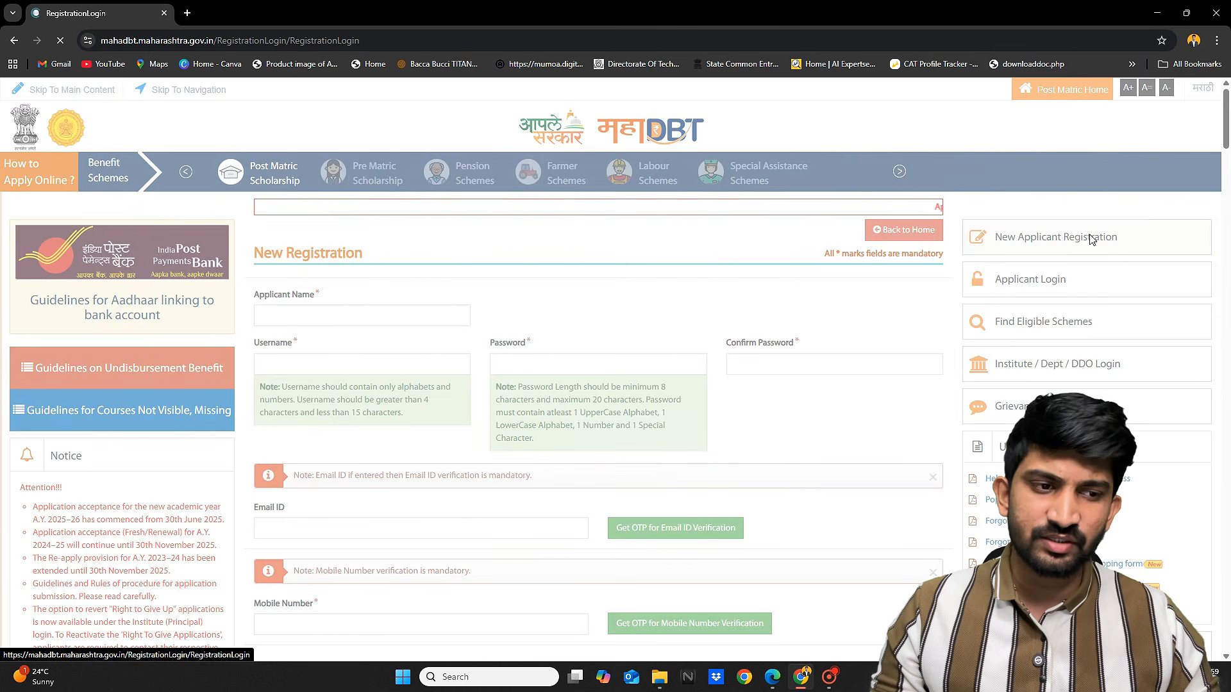
scroll(737, 391, "down", 2)
scroll(740, 393, "down", 2)
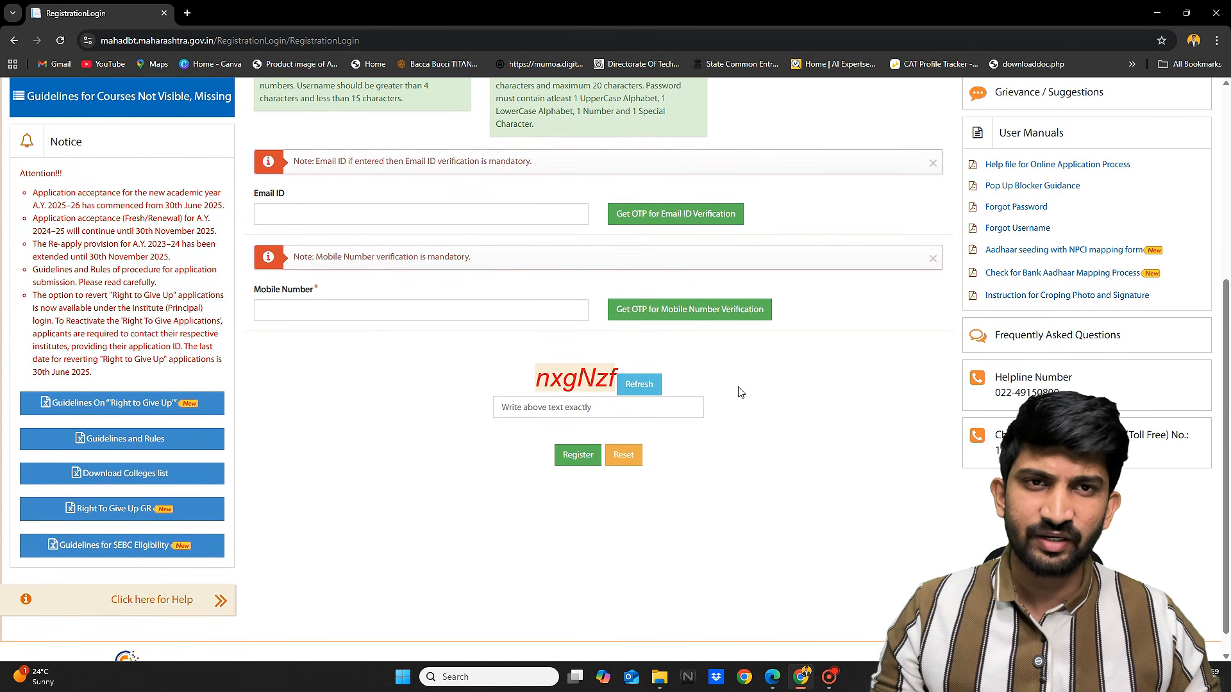
scroll(740, 392, "up", 2)
scroll(741, 391, "up", 1)
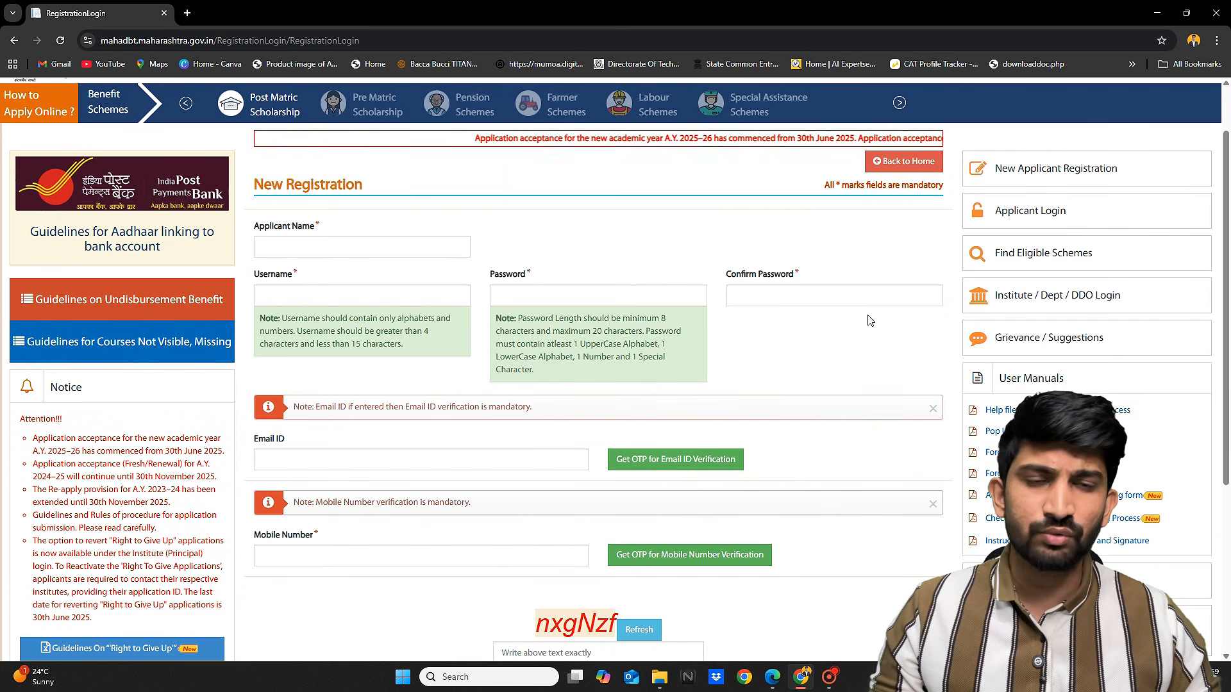
scroll(869, 318, "up", 1)
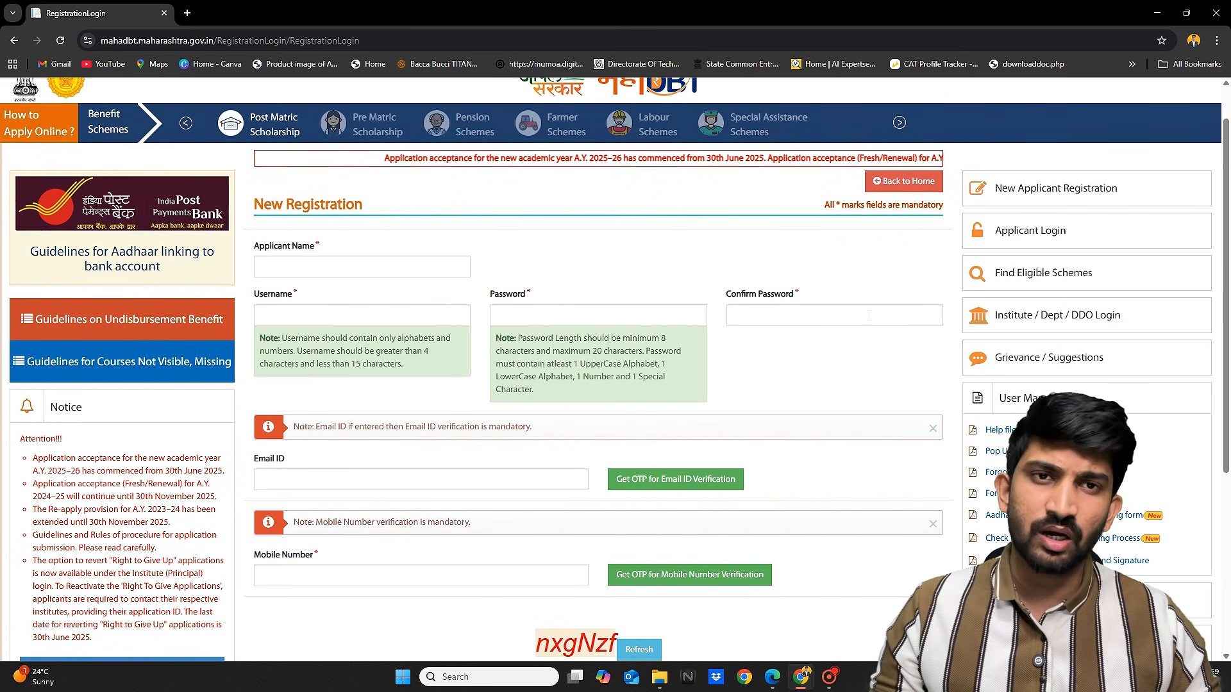
left_click(1010, 231)
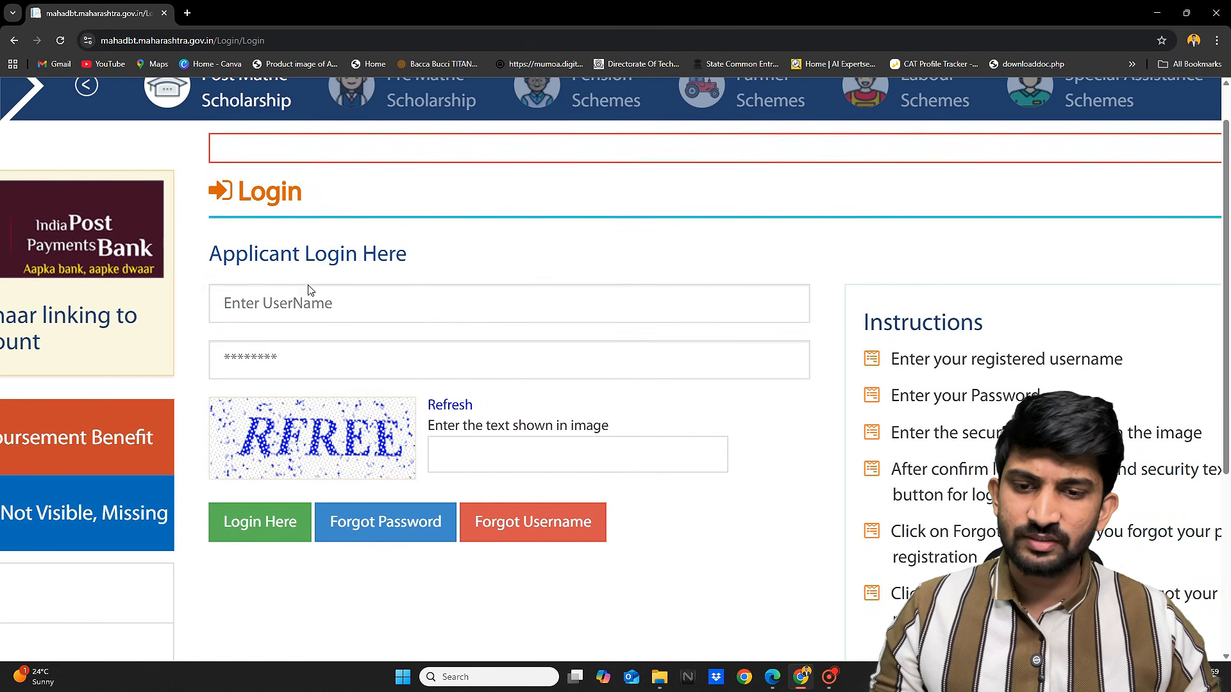
Step: Log in with the applicant's username, password and the captcha text from the image
left_click(307, 300)
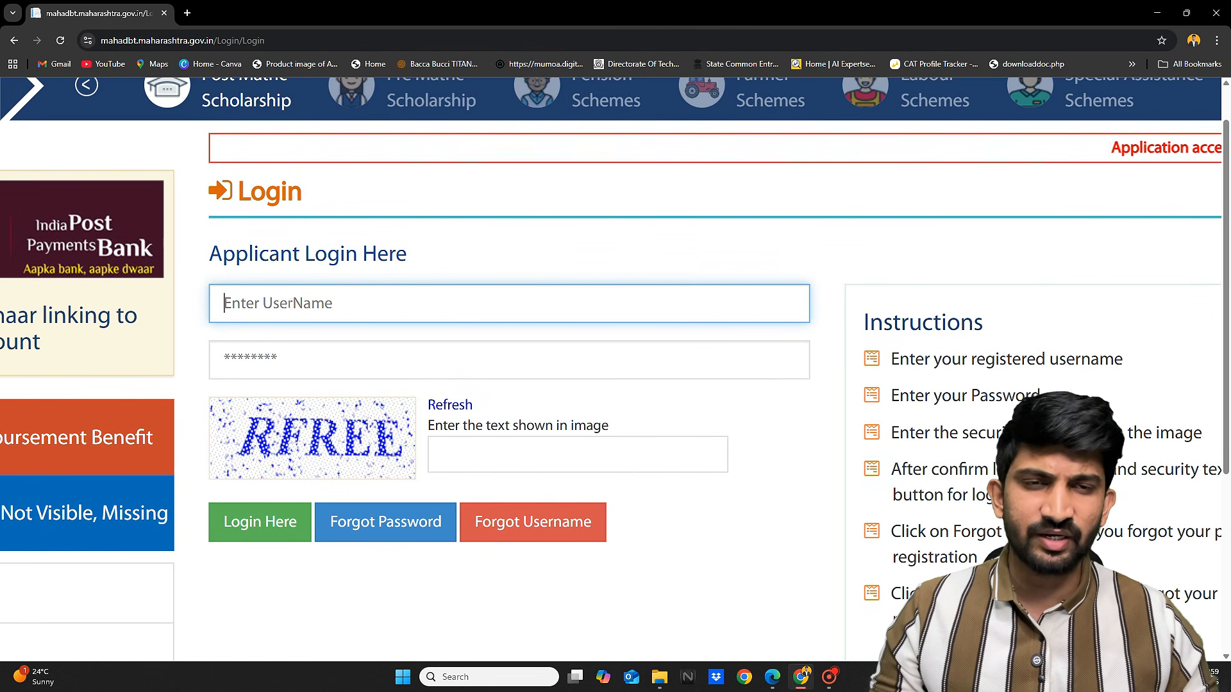
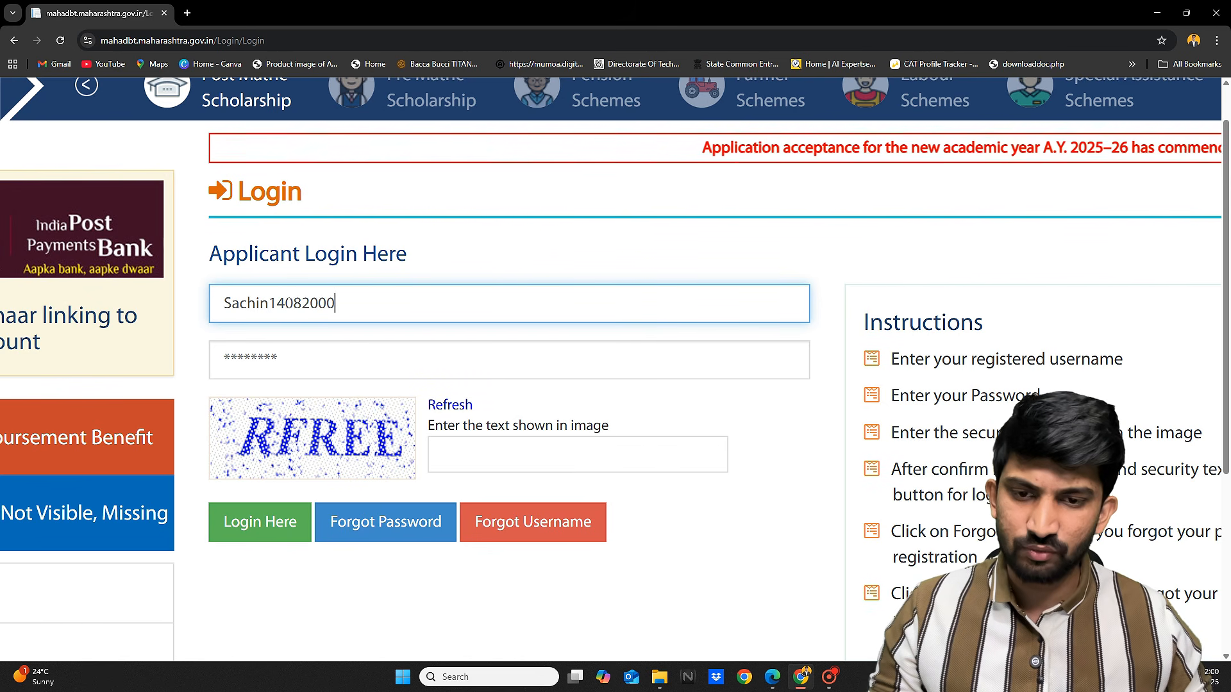
left_click(298, 352)
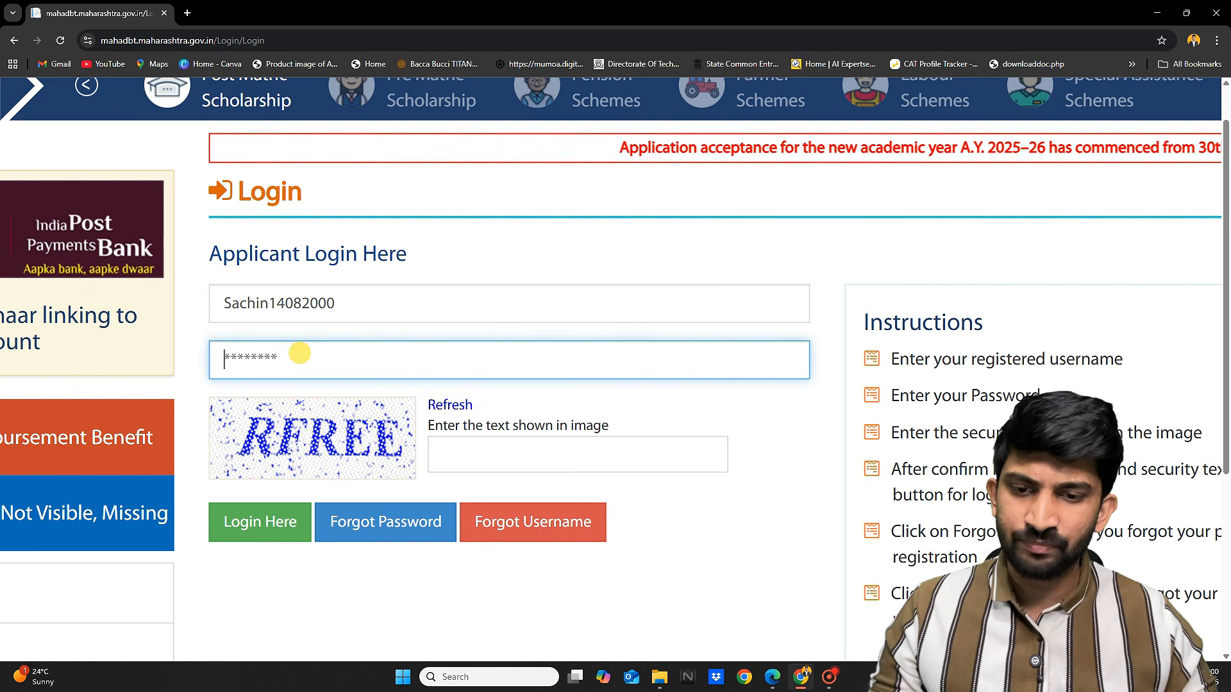
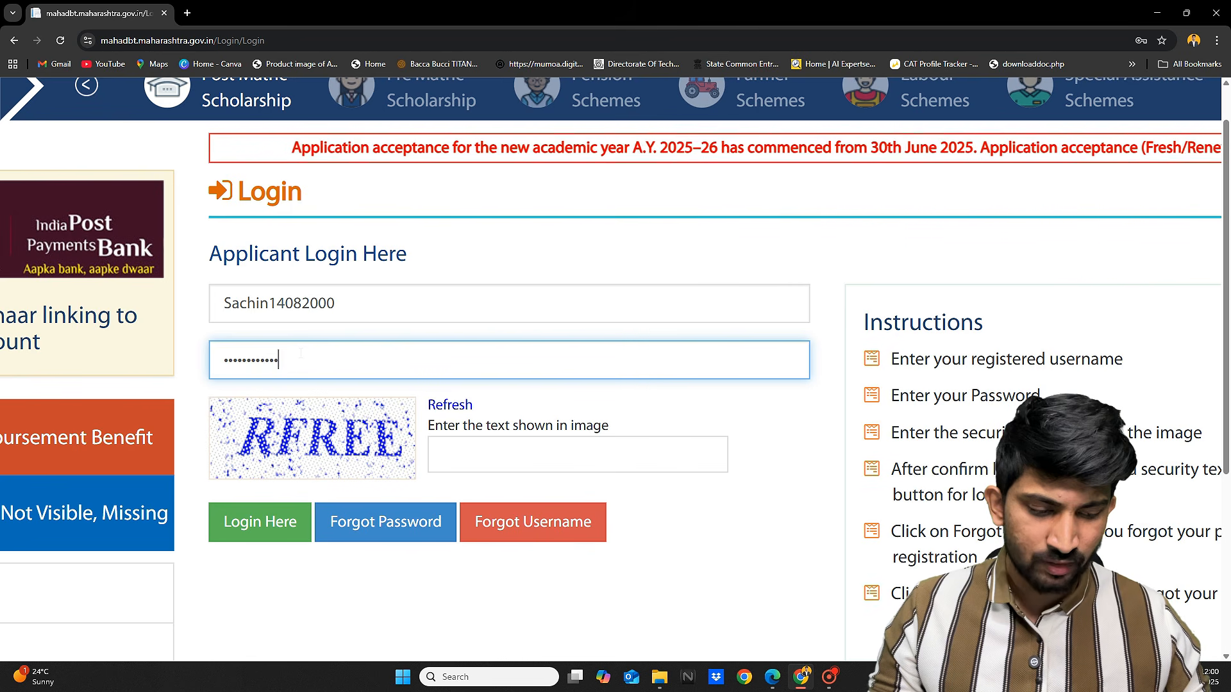
left_click(468, 461)
type("RFREE")
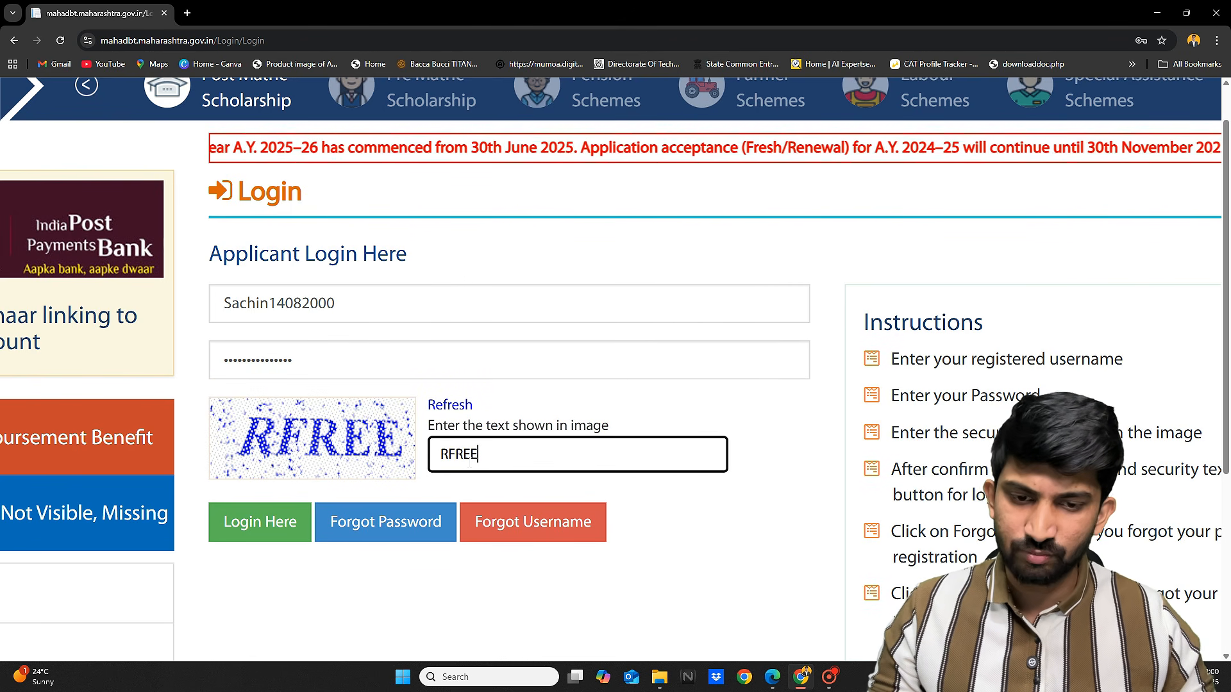
left_click(242, 532)
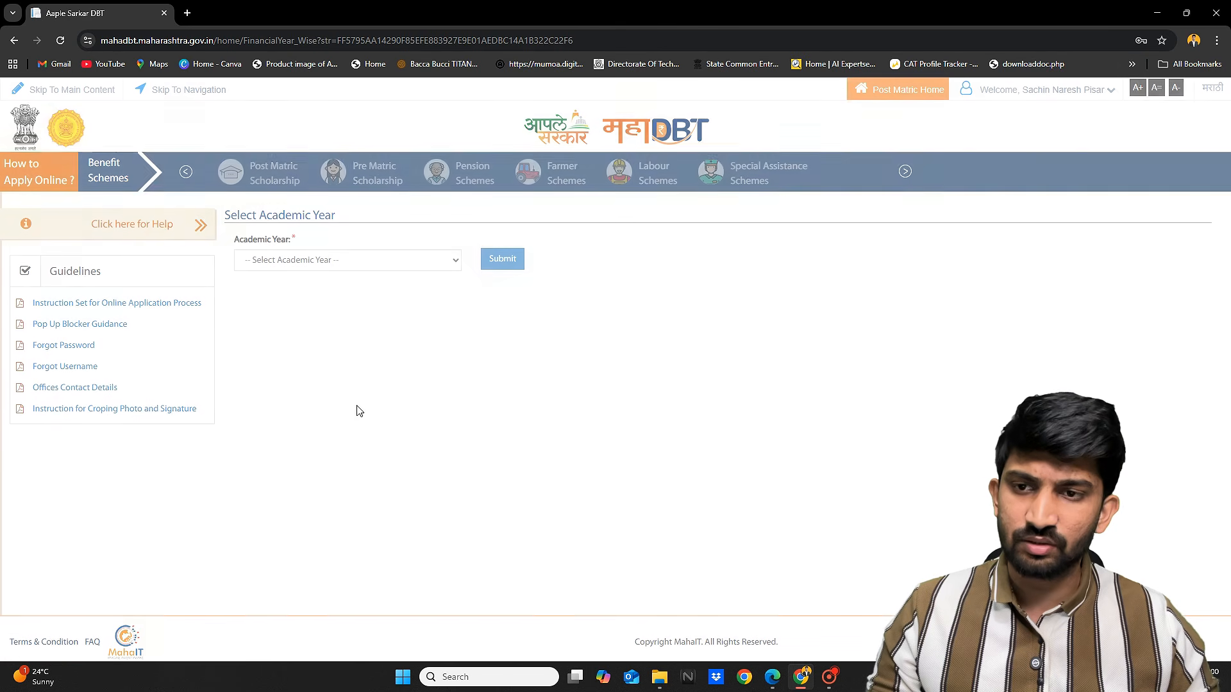
Step: Select academic year 2025-2026 from the dropdown and submit it
scroll(274, 270, "up", 5)
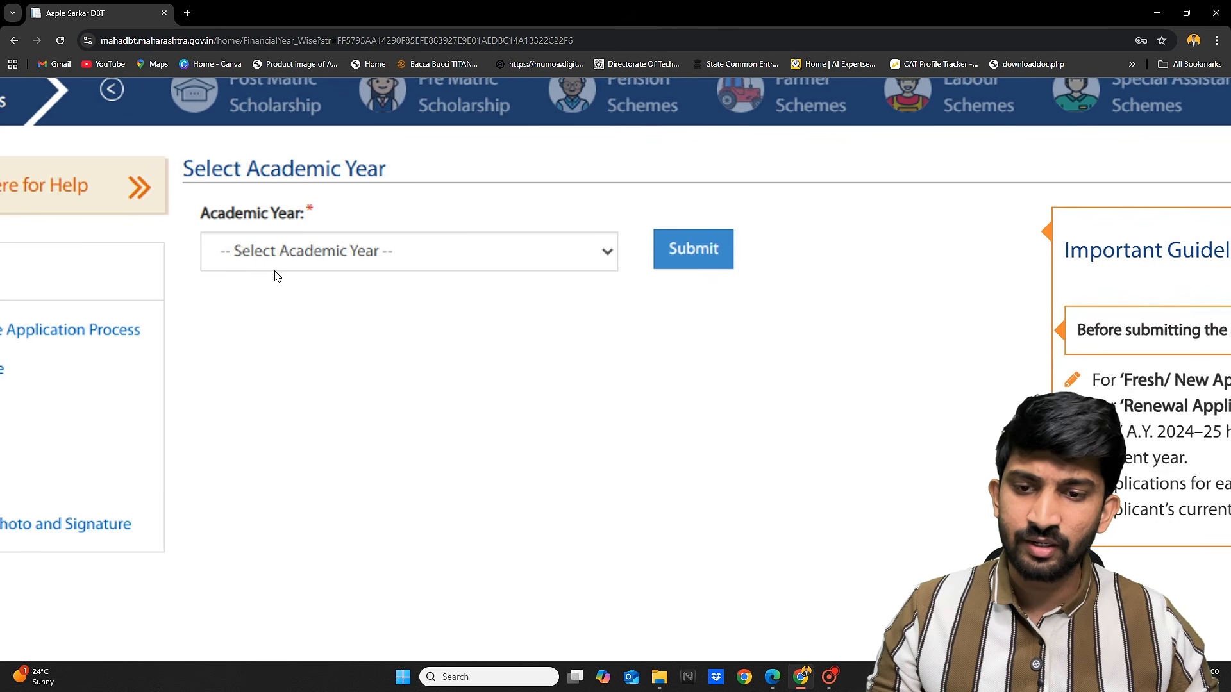
left_click_drag(190, 213, 277, 212)
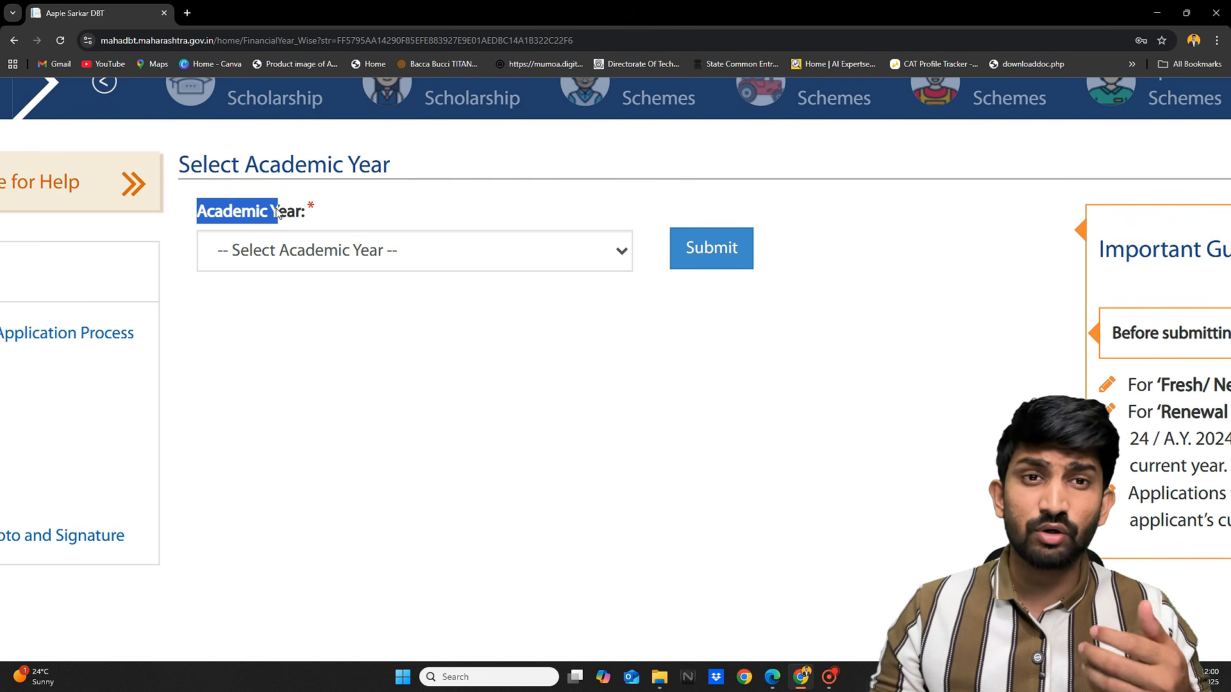
left_click(282, 248)
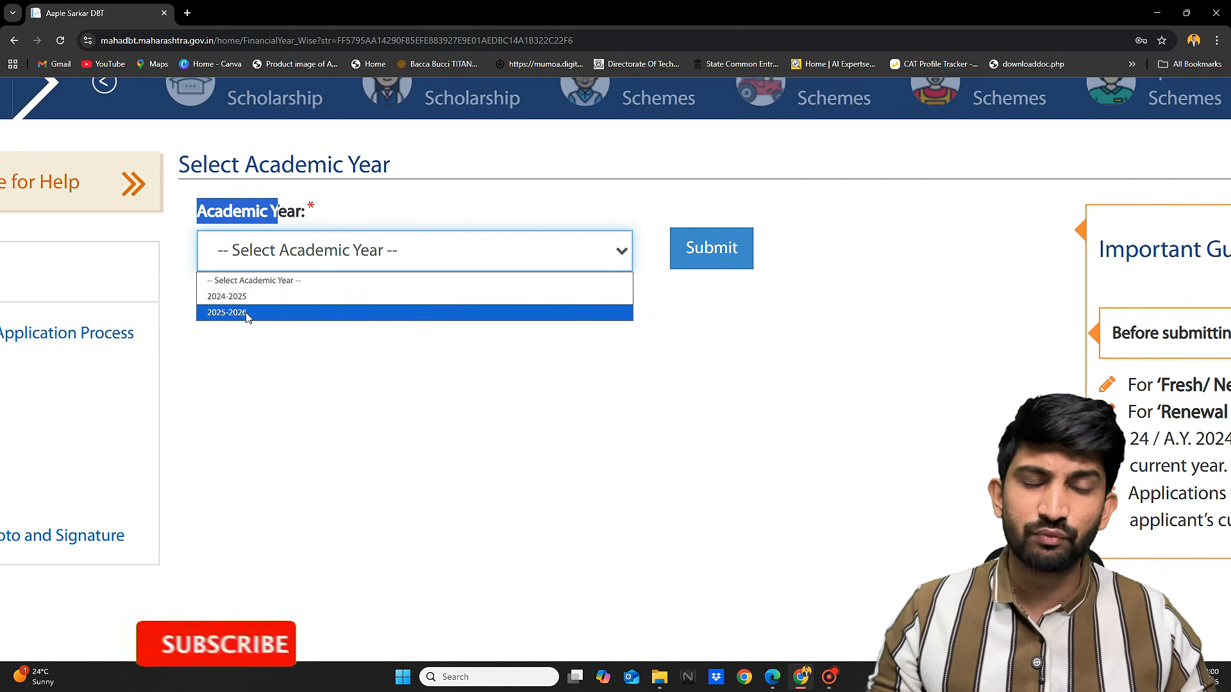
left_click(247, 312)
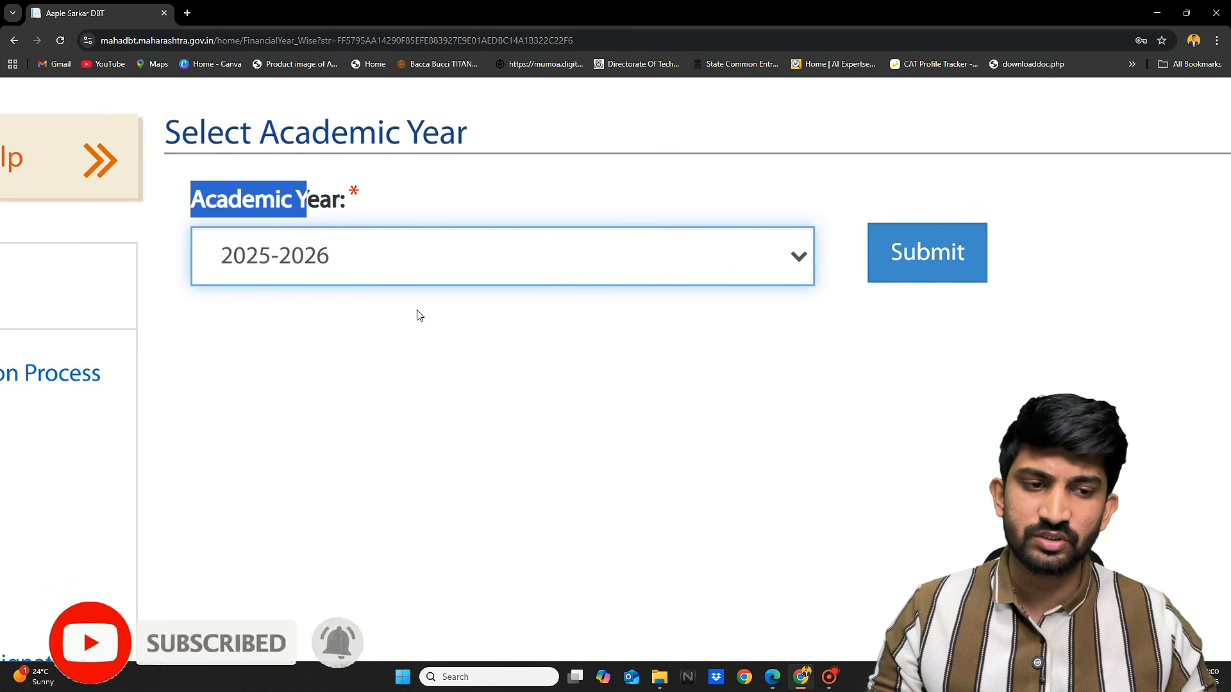
left_click(959, 255)
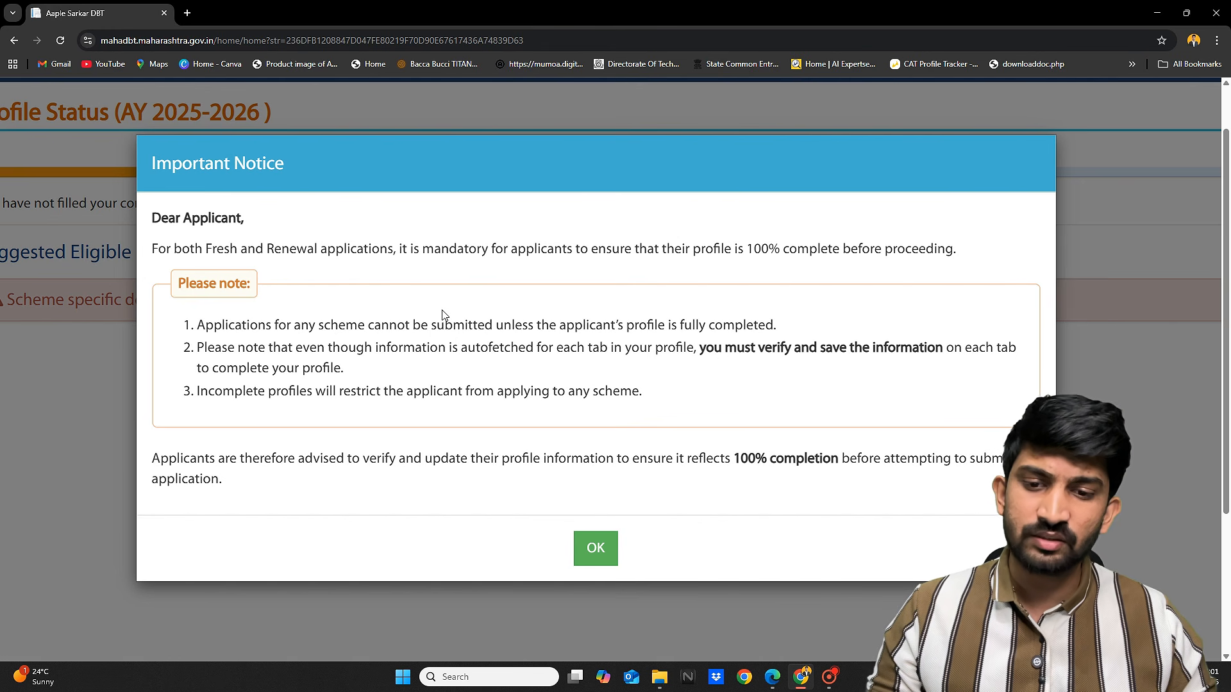
Step: Close the Important Notice with OK and view the 65% profile completeness dashboard
scroll(442, 310, "down", 2)
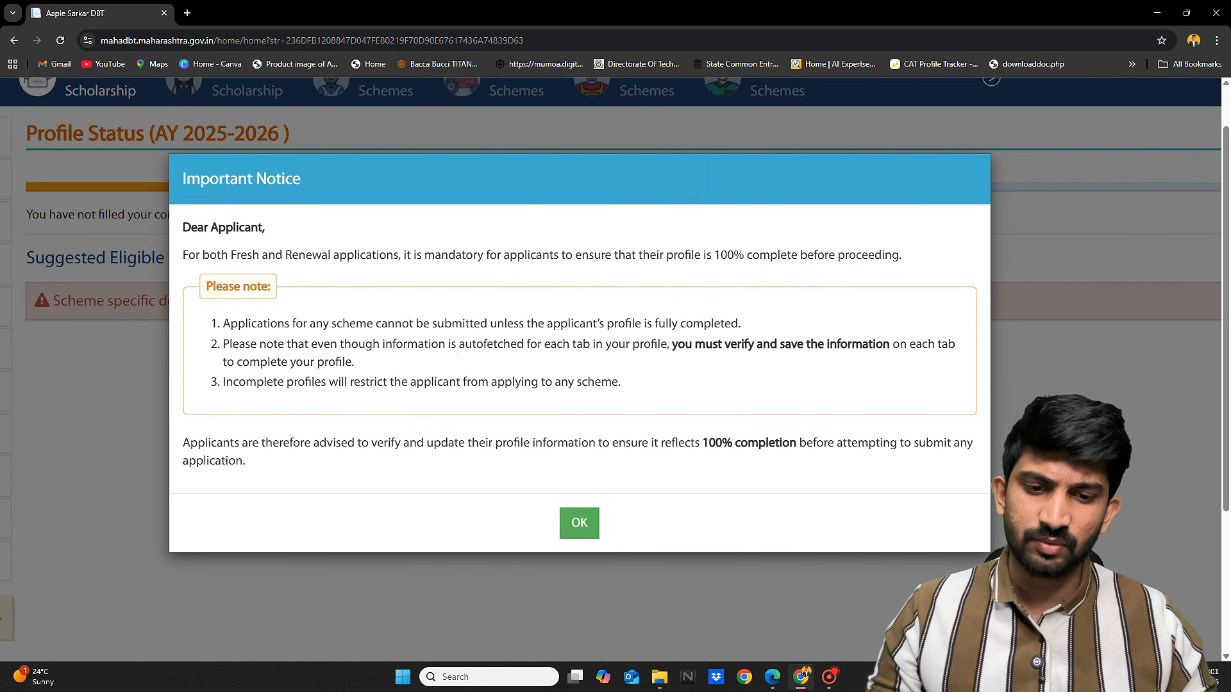
left_click(575, 530)
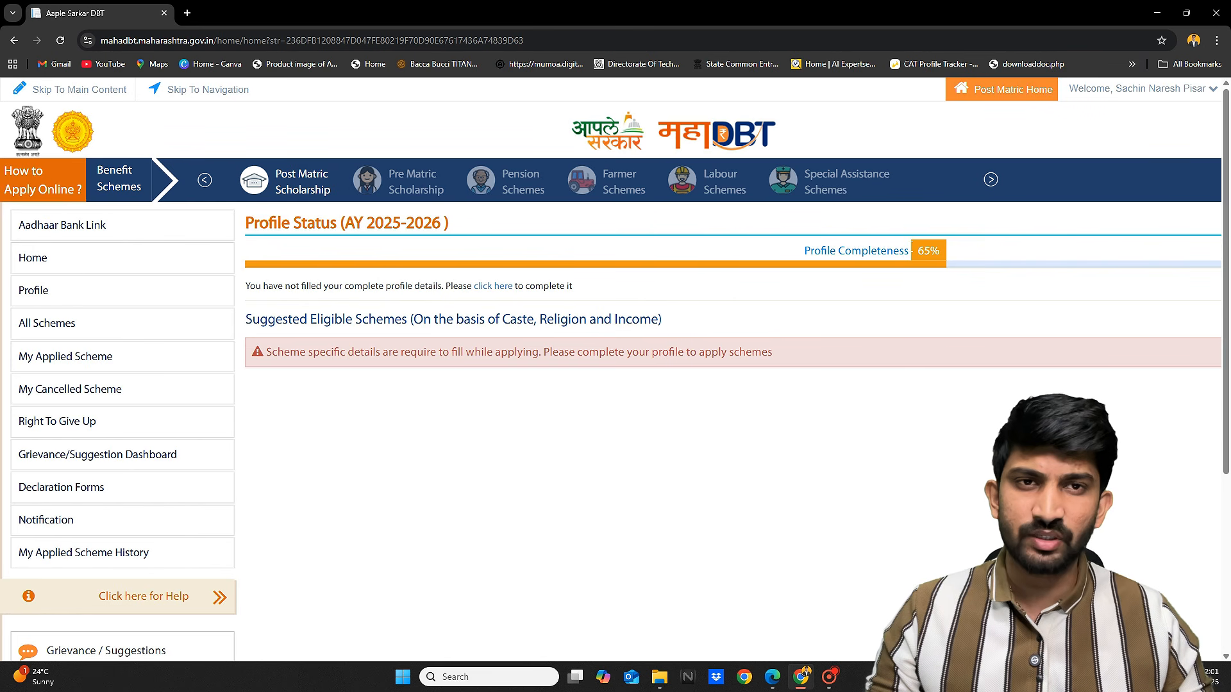
scroll(911, 246, "right", 2)
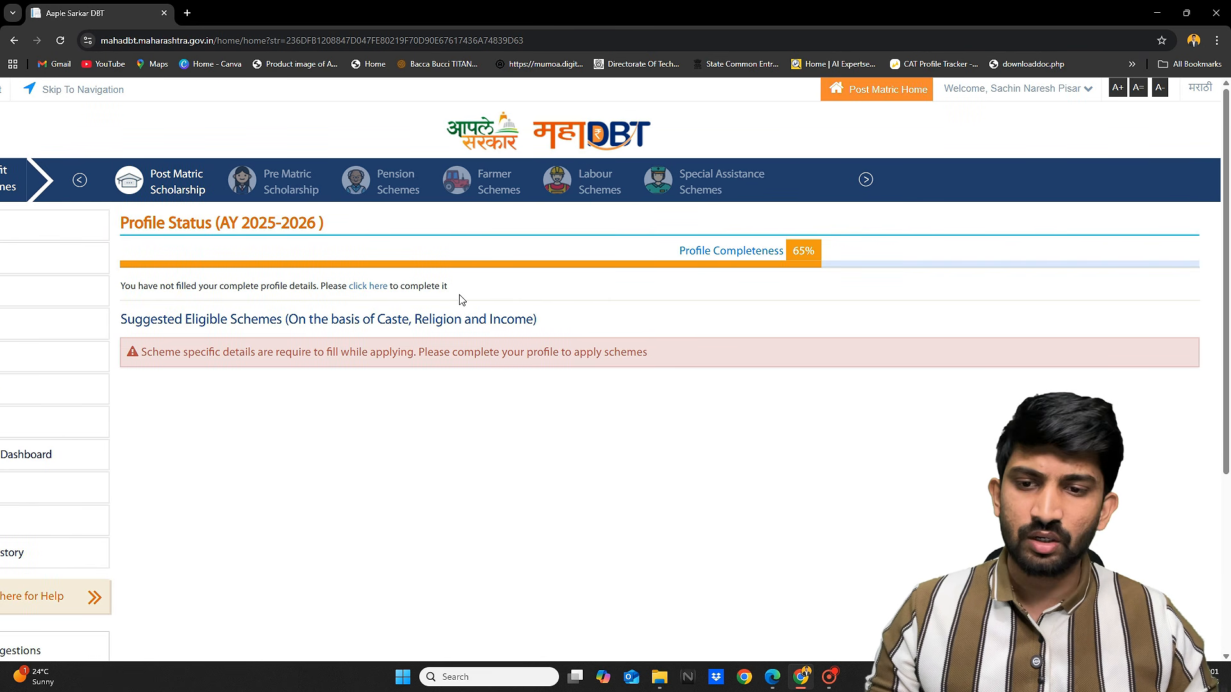
scroll(462, 299, "left", 2)
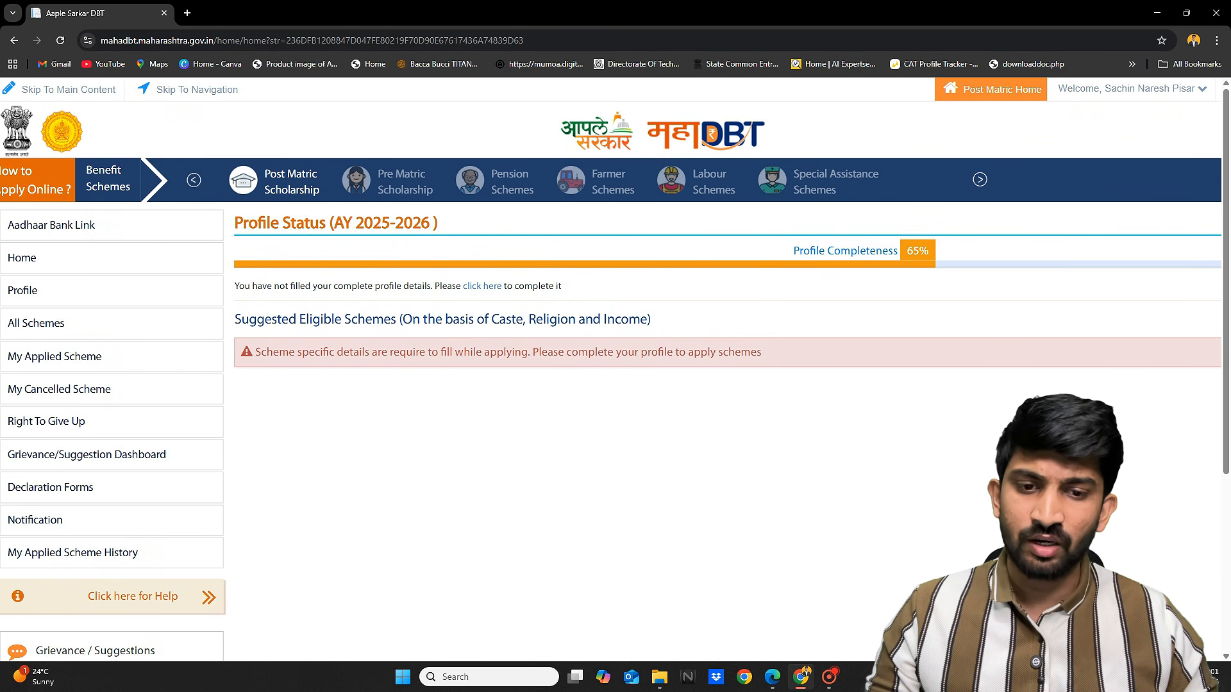
scroll(284, 298, "up", 1)
scroll(284, 299, "left", 1)
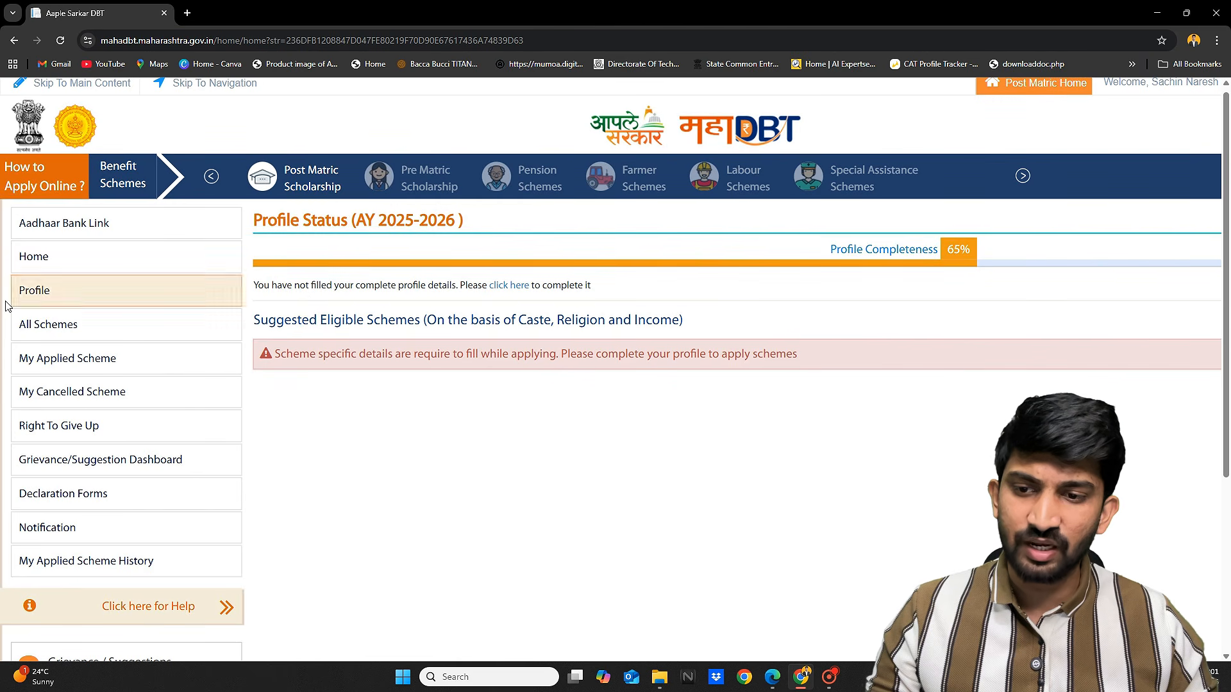
scroll(5, 302, "up", 5)
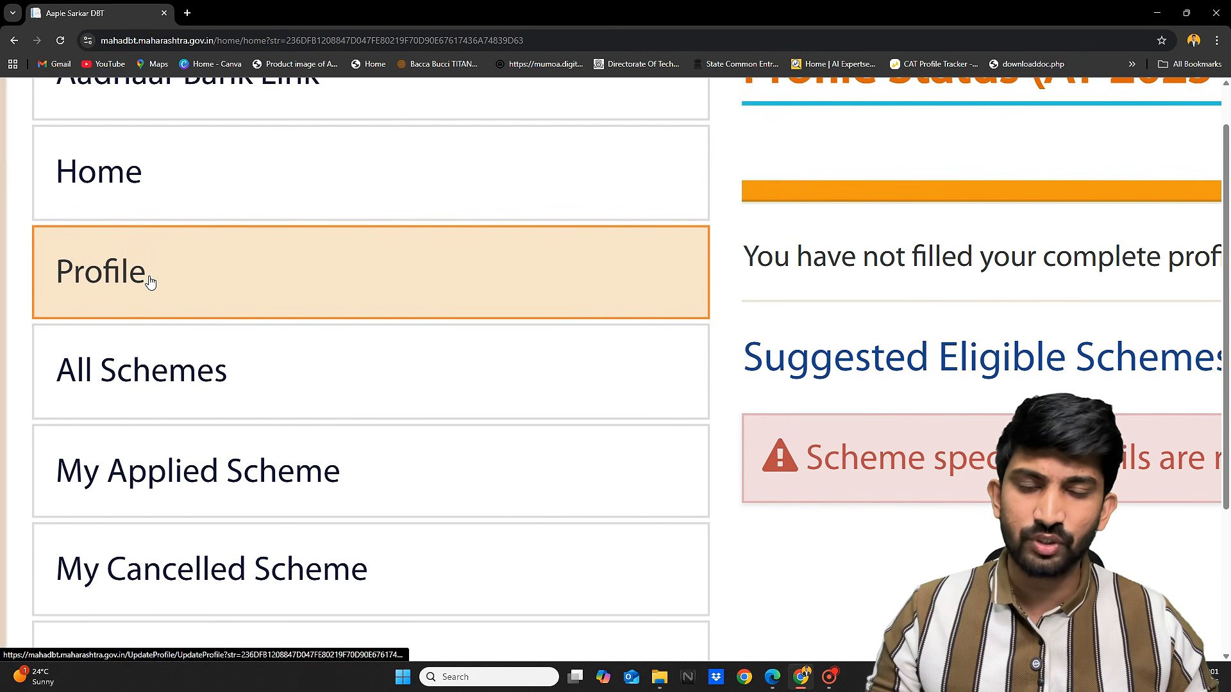
Step: Open the applicant Profile from the left sidebar
left_click(149, 282)
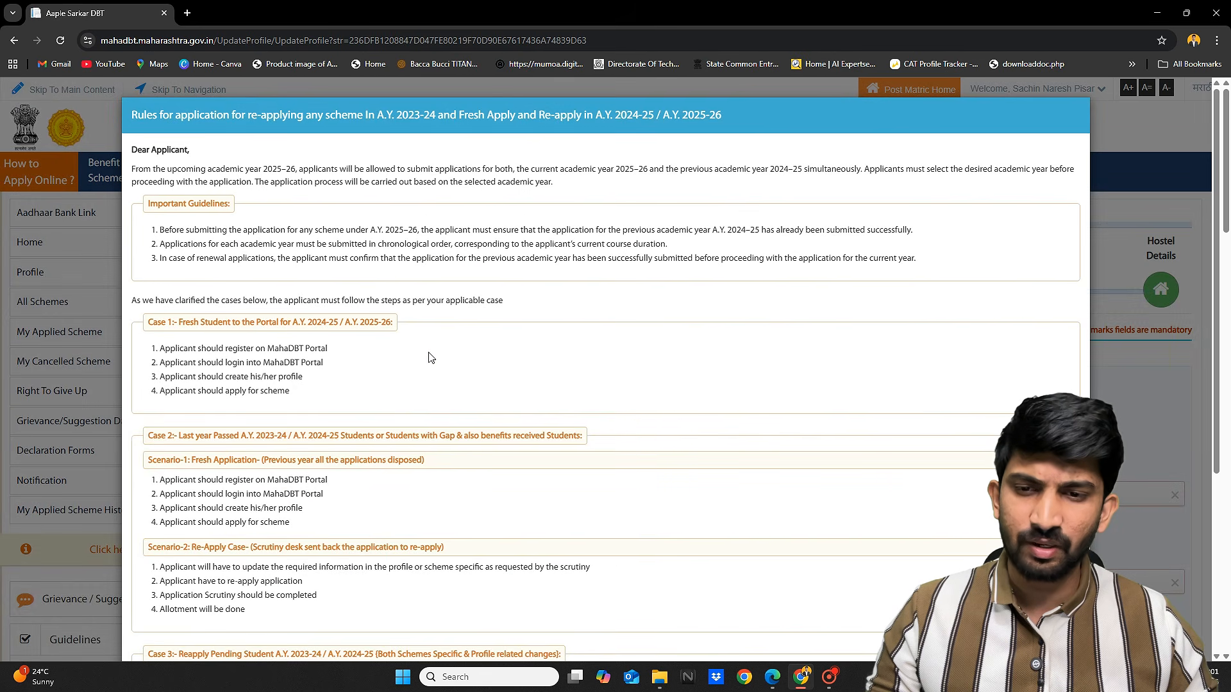
scroll(392, 315, "down", 4)
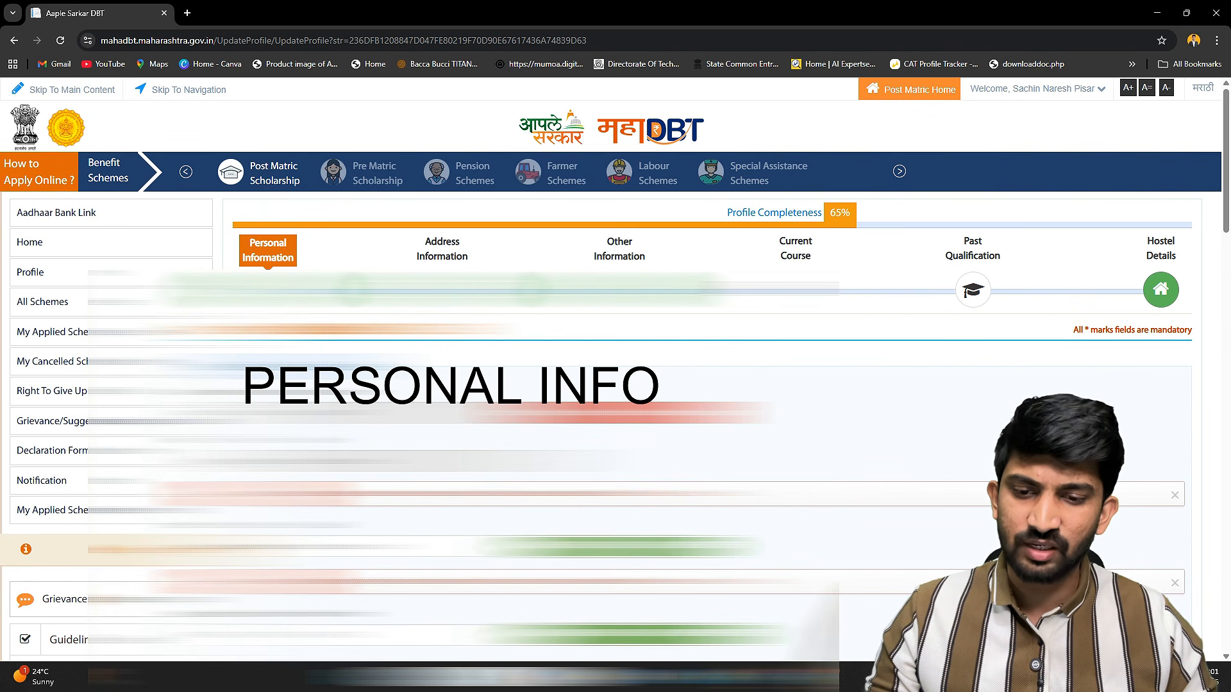
scroll(615, 369, "down", 3)
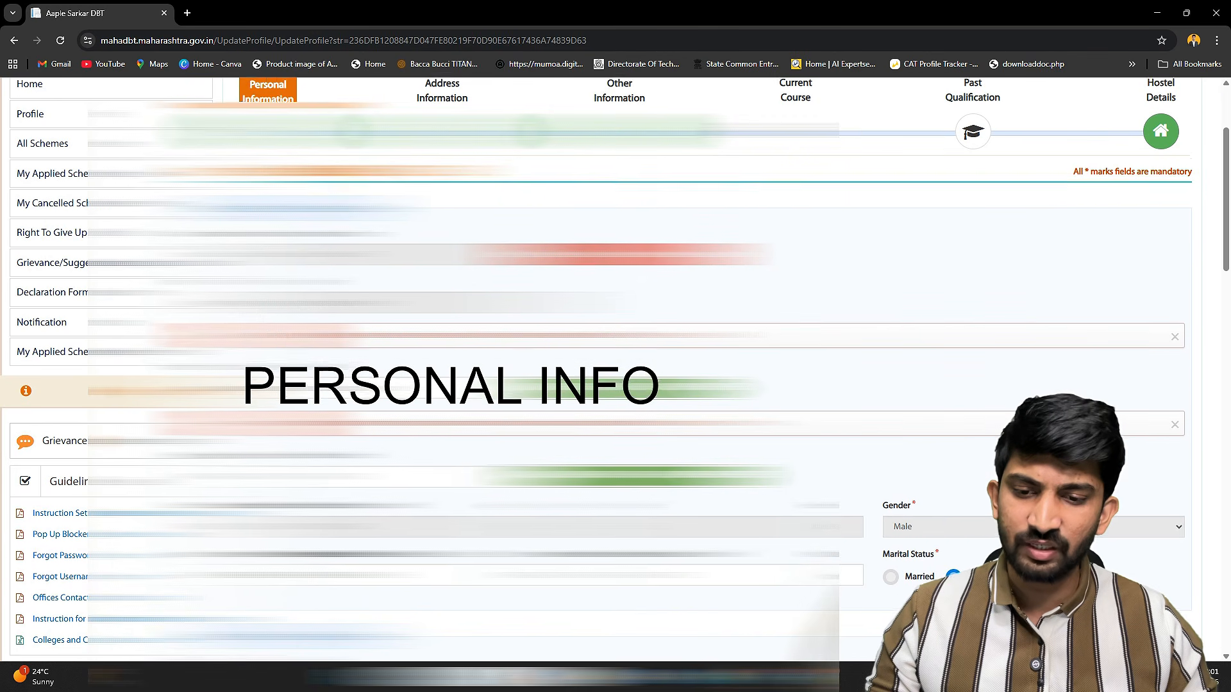
scroll(615, 369, "down", 1)
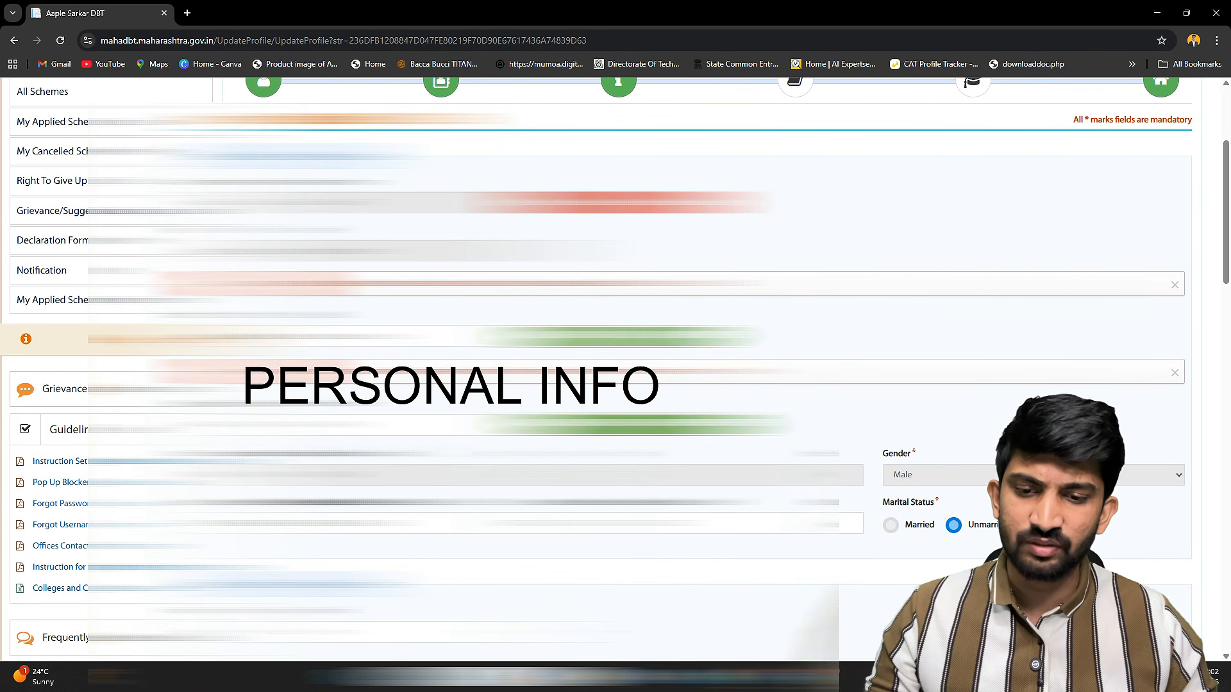
scroll(615, 370, "down", 2)
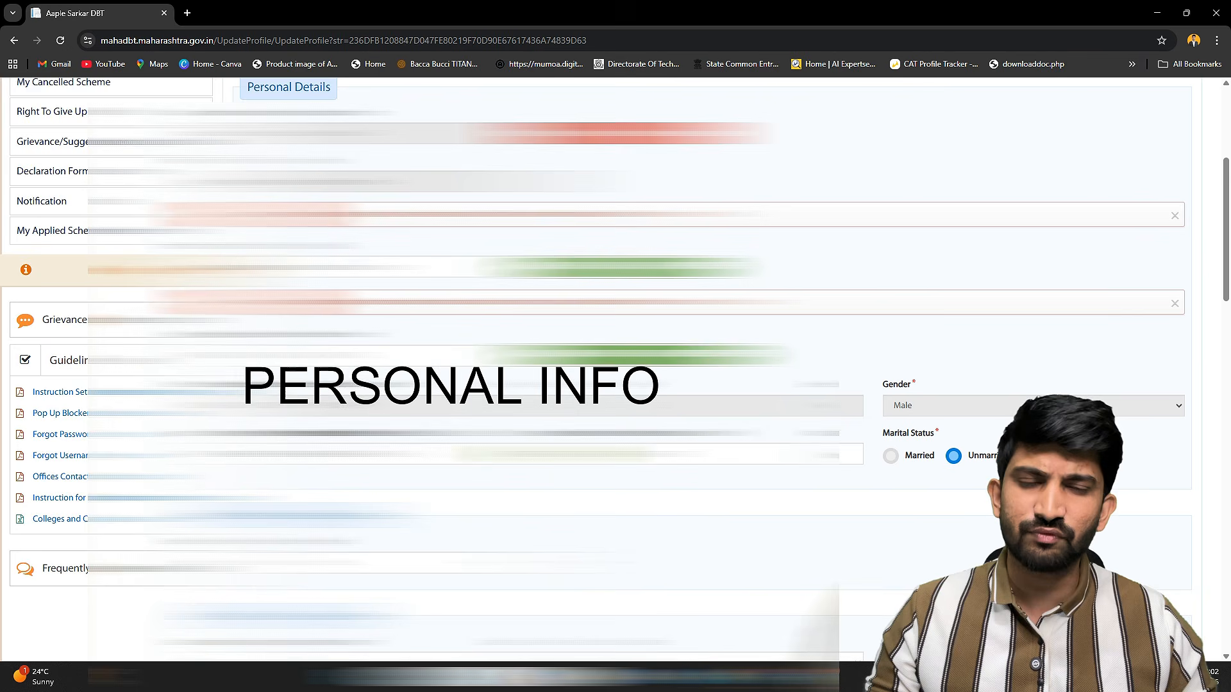
scroll(615, 370, "down", 2)
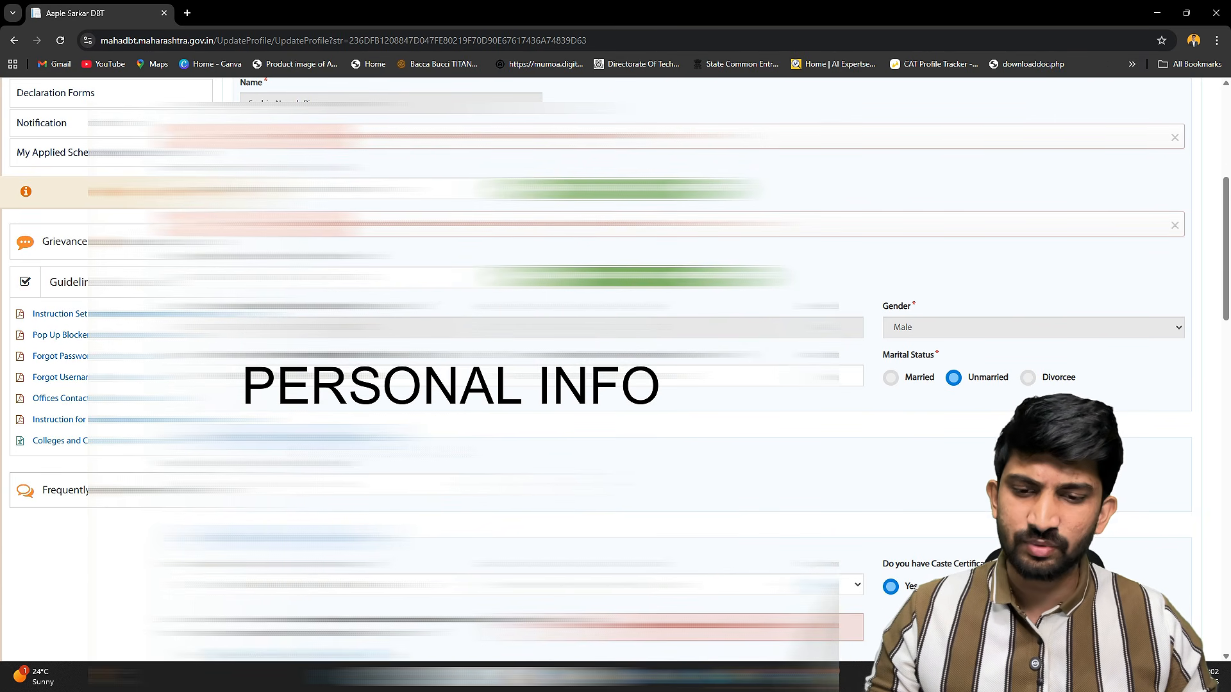
scroll(615, 369, "down", 2)
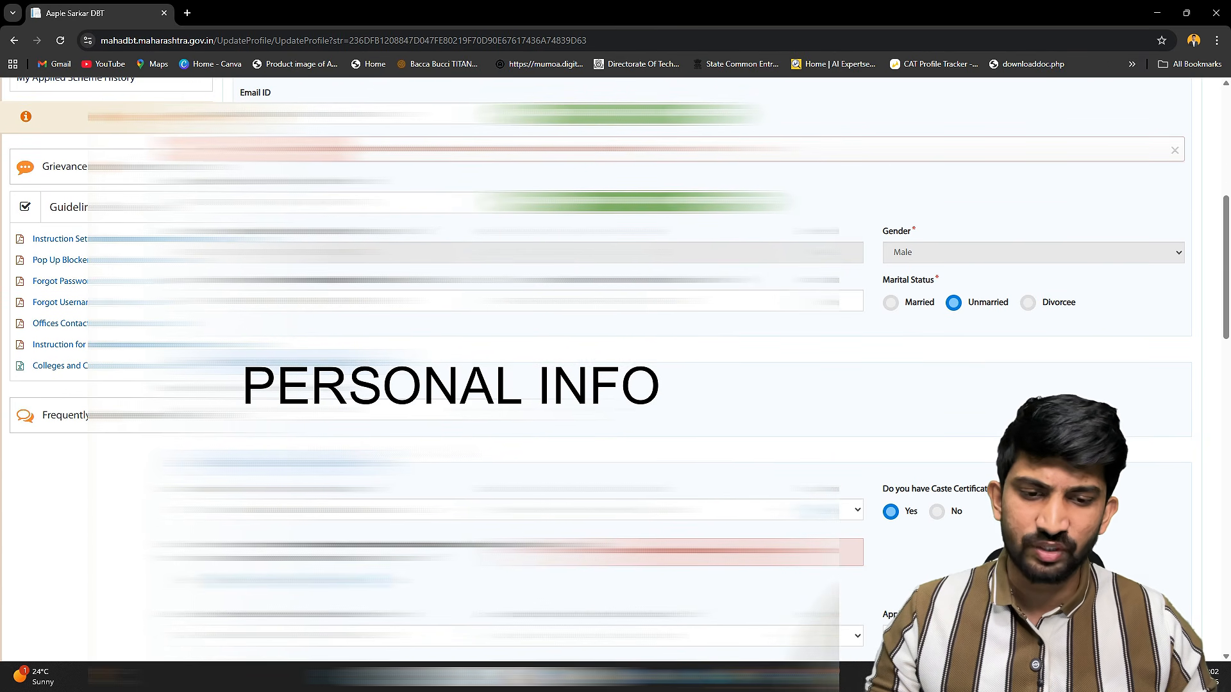
scroll(601, 370, "down", 3)
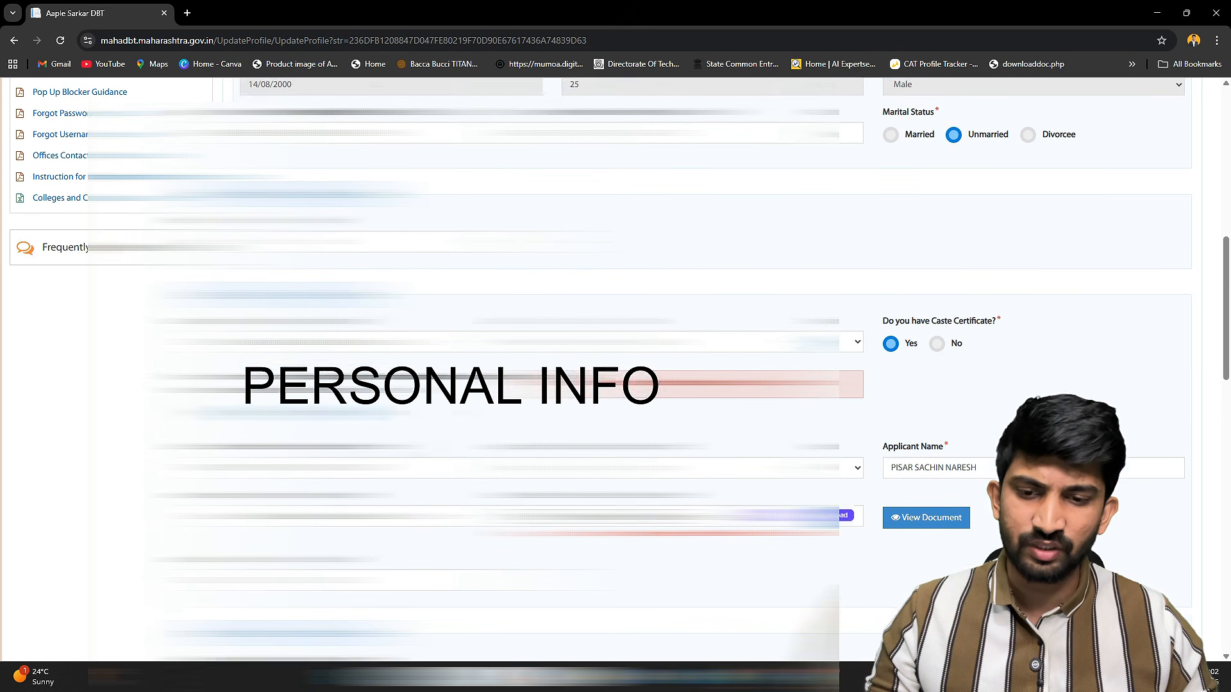
scroll(600, 369, "down", 1)
scroll(601, 369, "down", 1)
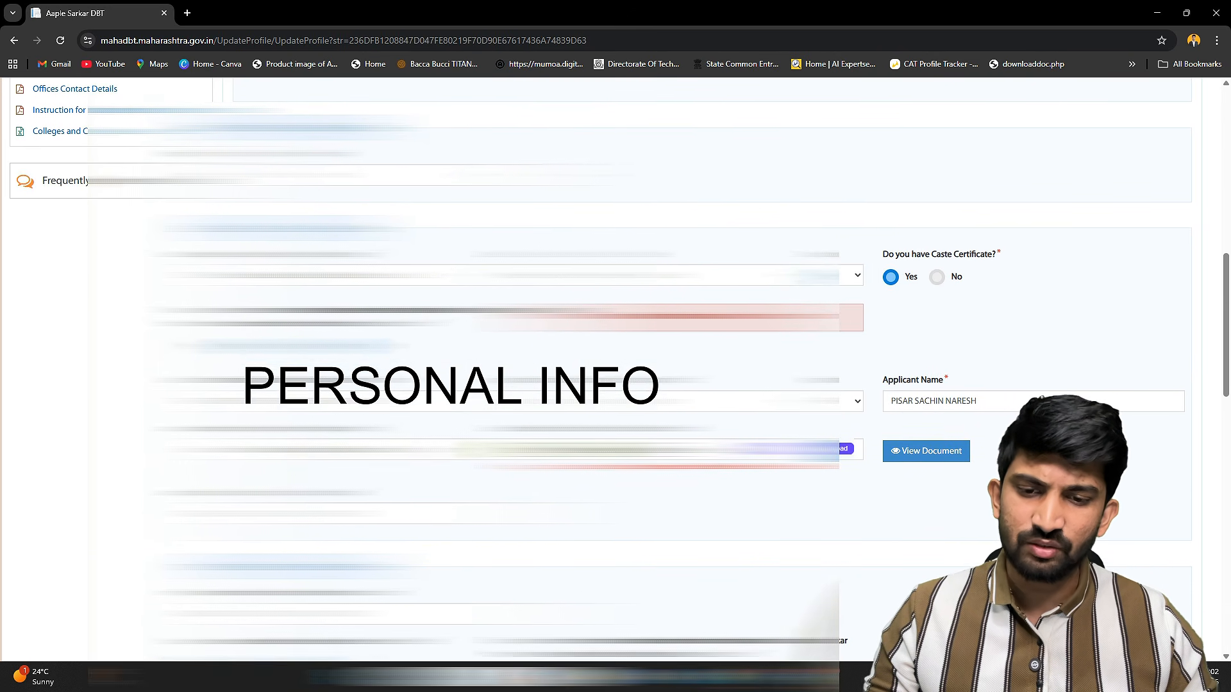
scroll(601, 369, "down", 1)
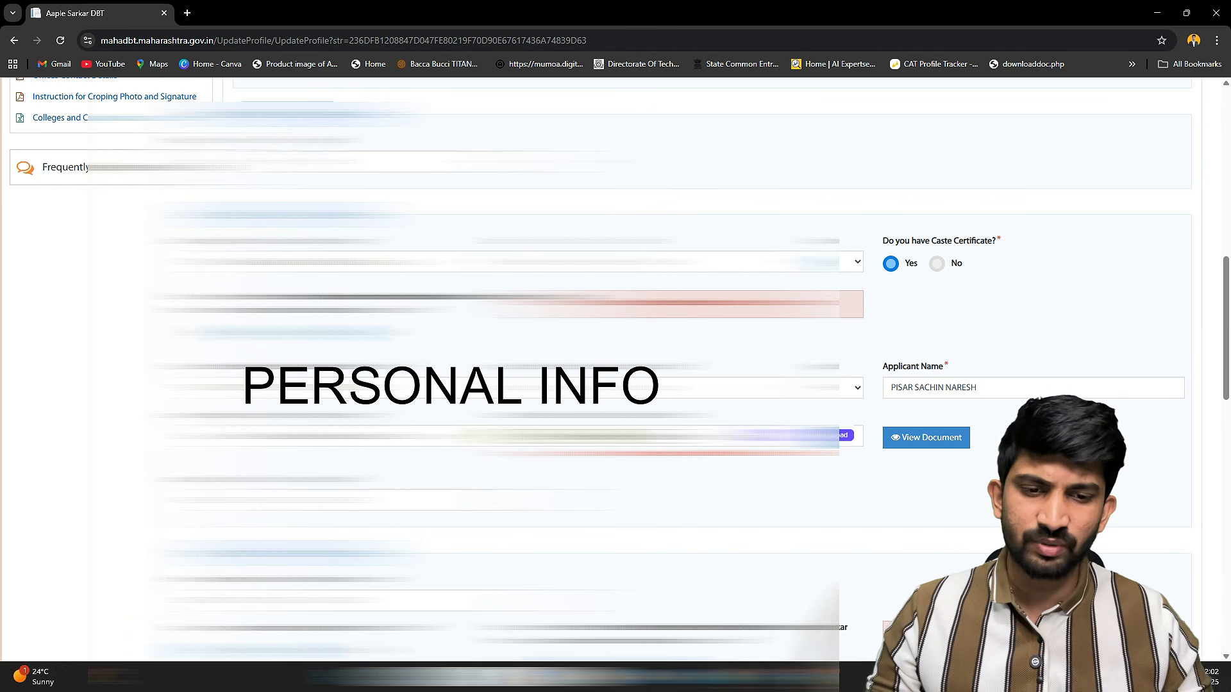
scroll(601, 368, "down", 2)
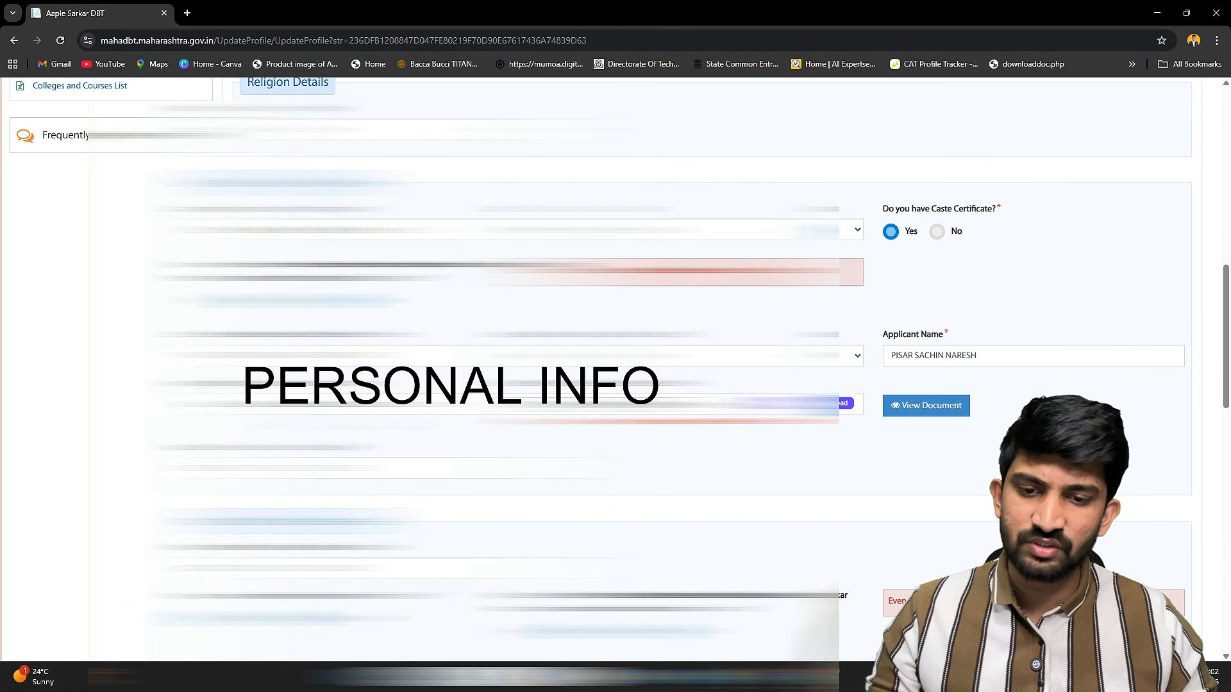
scroll(600, 367, "down", 3)
scroll(601, 367, "down", 1)
scroll(601, 367, "down", 1)
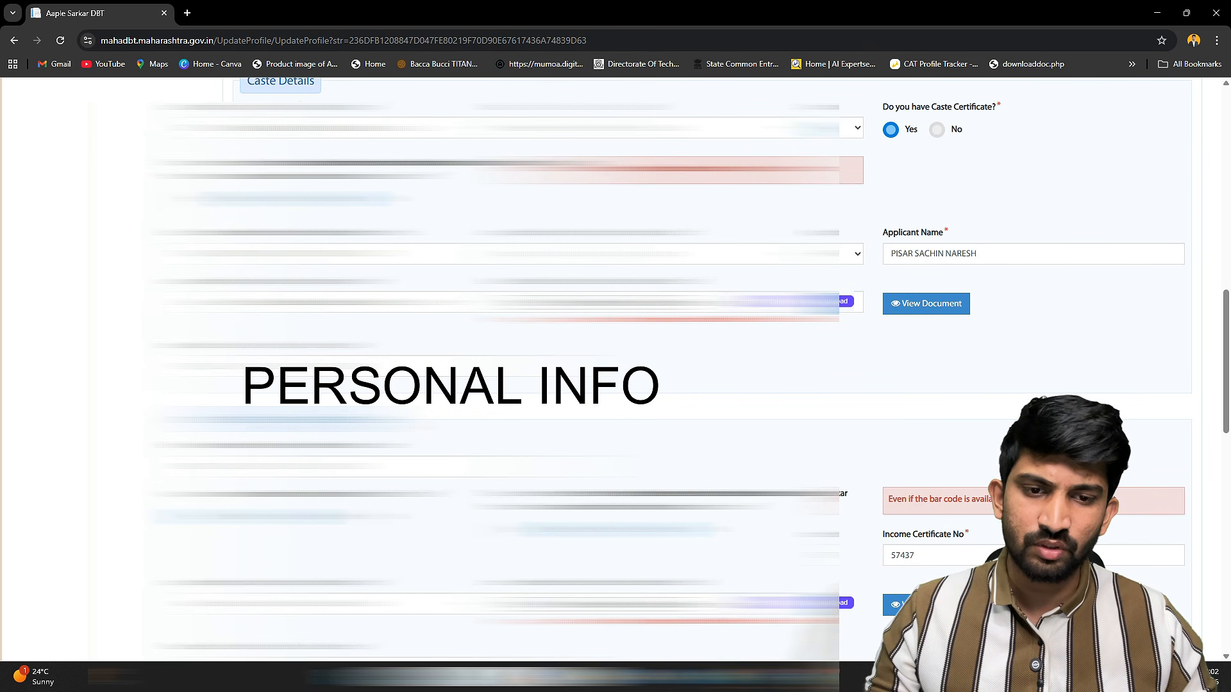
scroll(601, 367, "down", 2)
scroll(600, 368, "down", 3)
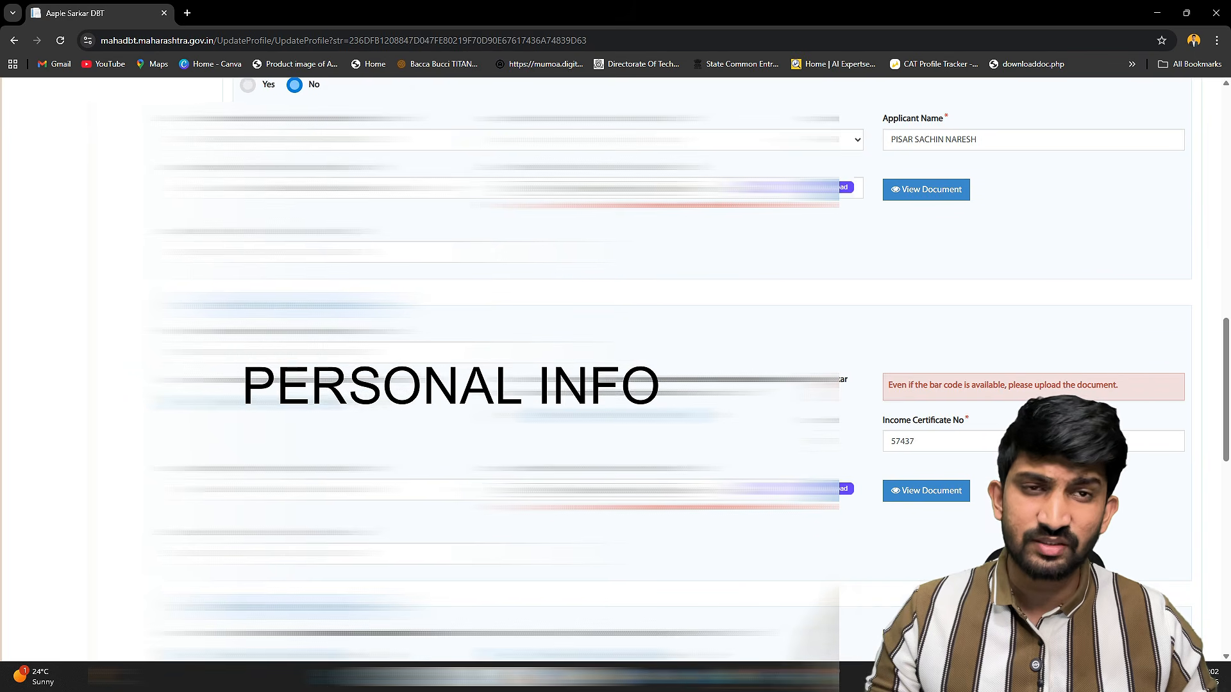
scroll(601, 367, "down", 3)
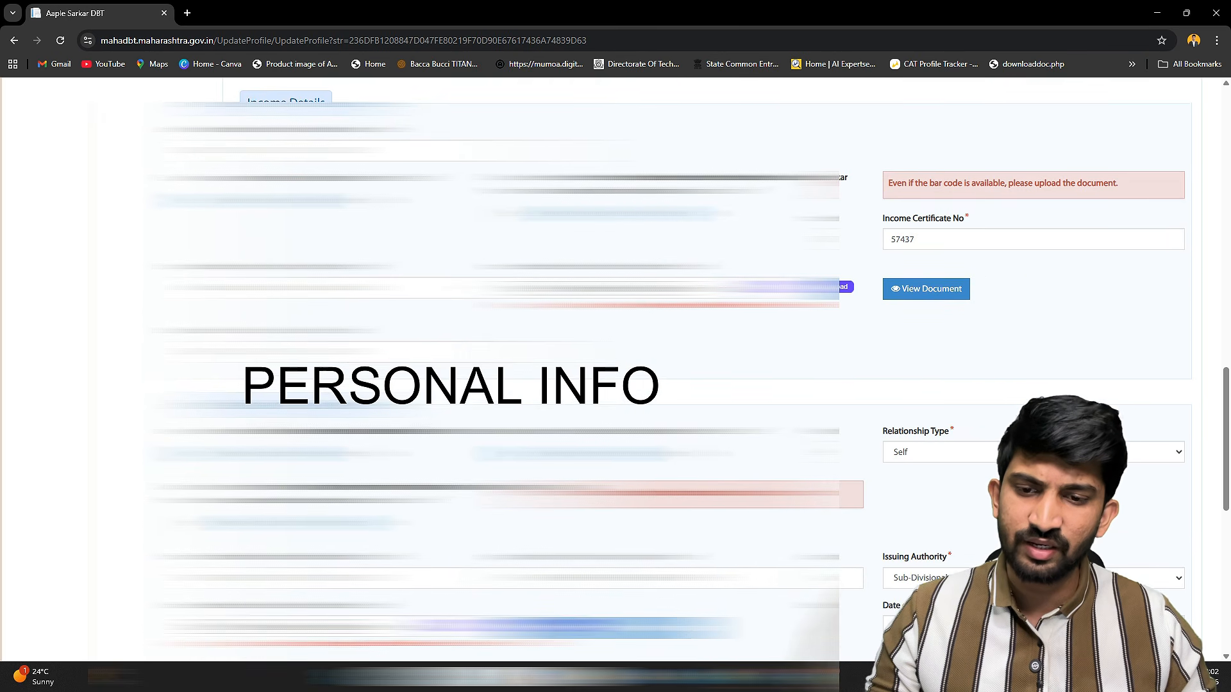
scroll(601, 368, "down", 1)
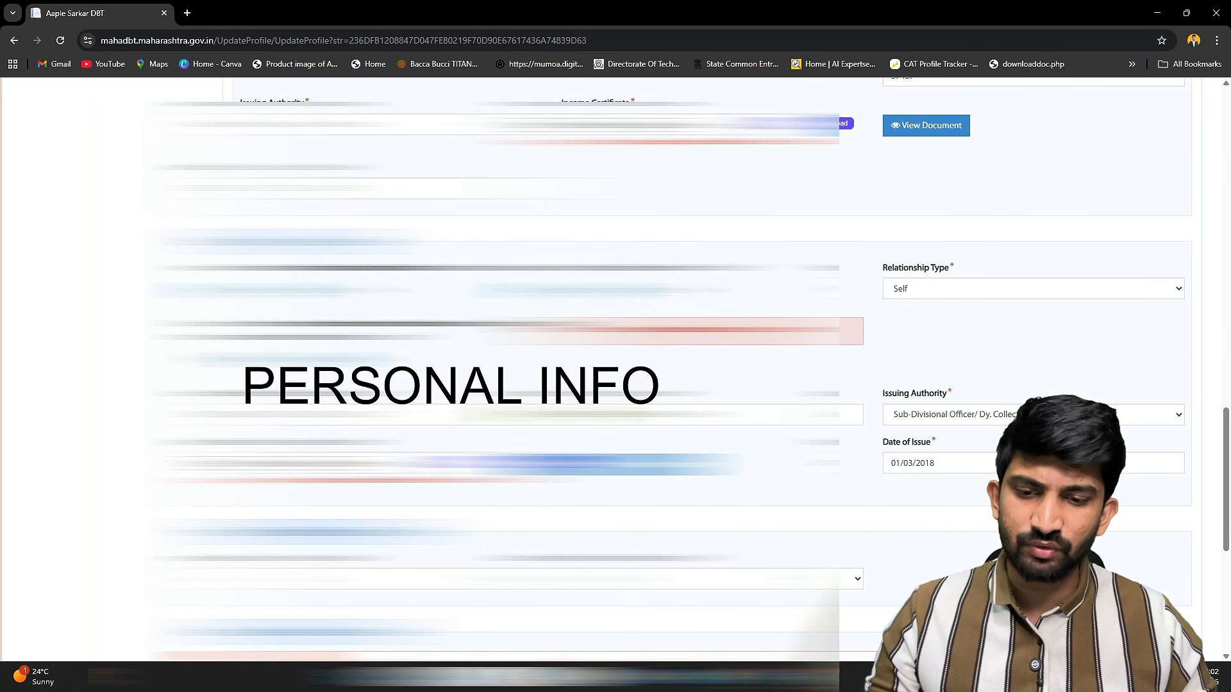
scroll(601, 367, "down", 1)
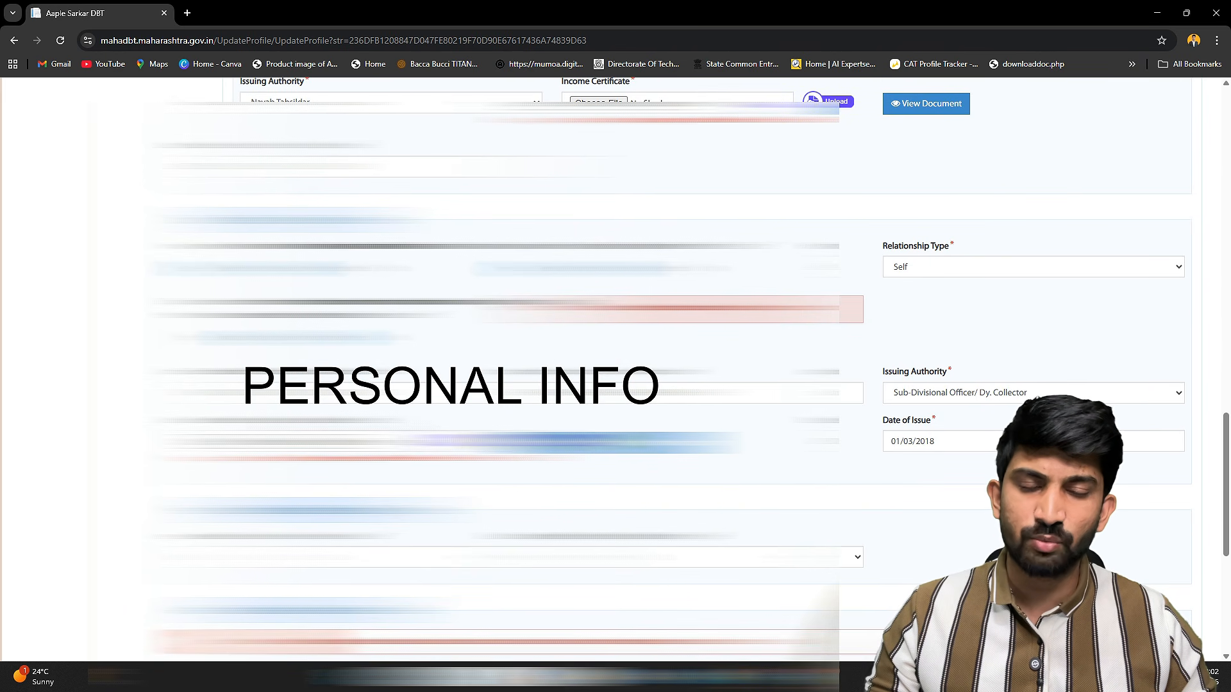
scroll(601, 367, "down", 10)
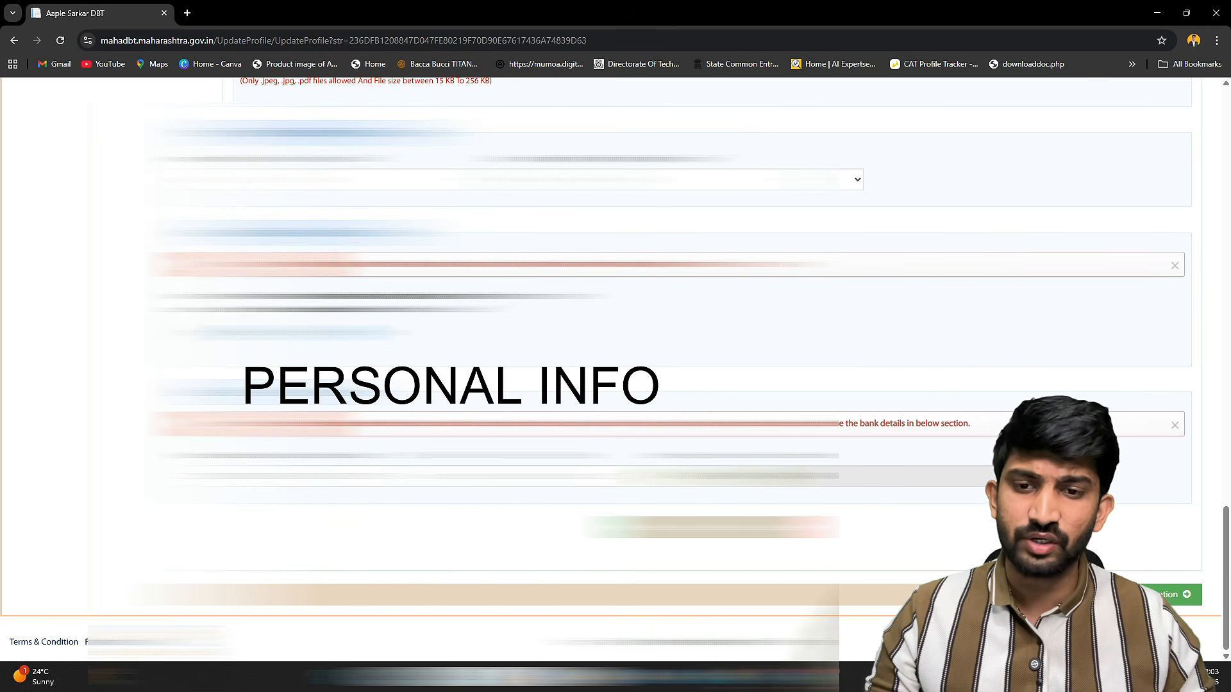
scroll(615, 369, "up", 15)
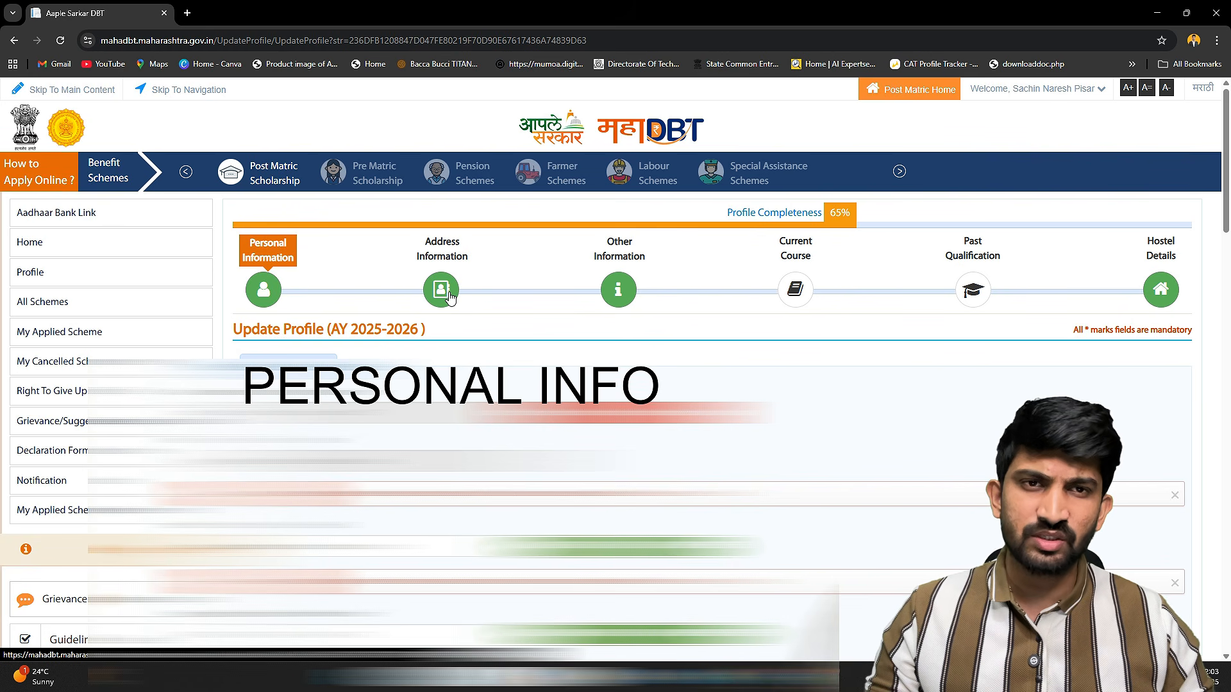
Step: Review the Permanent Address Details in Address Information, then proceed to Other Information
left_click(448, 292)
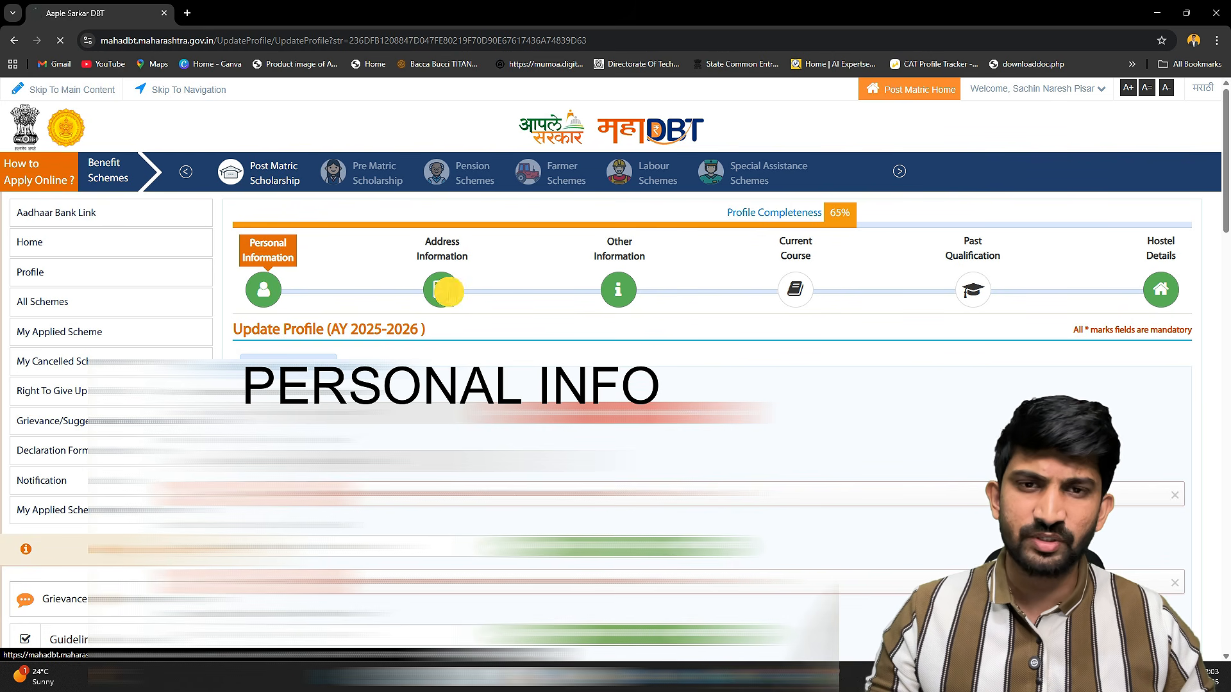
scroll(568, 385, "down", 1)
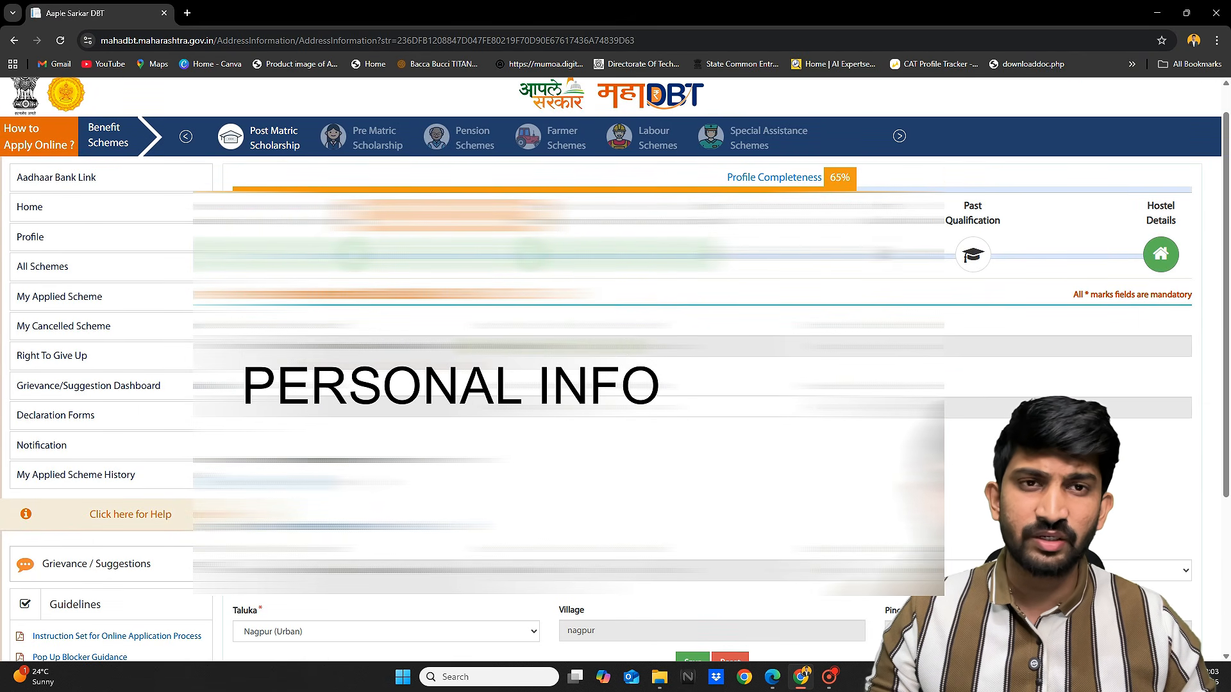
scroll(614, 370, "down", 1)
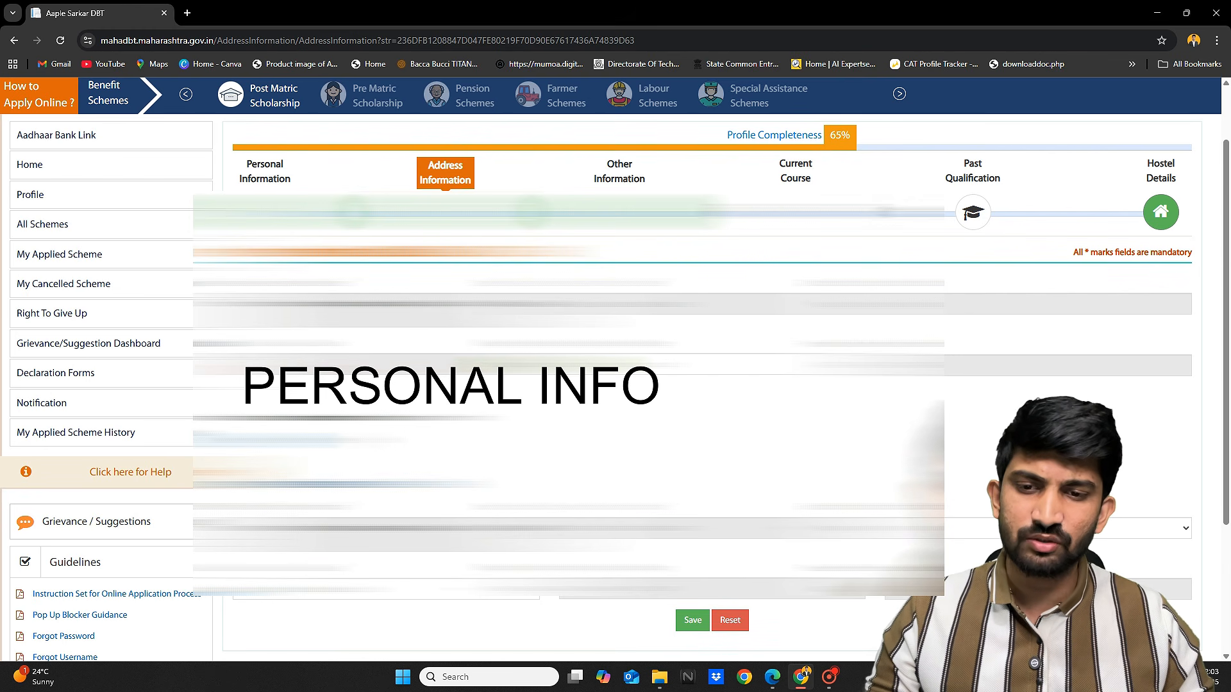
scroll(615, 366, "down", 2)
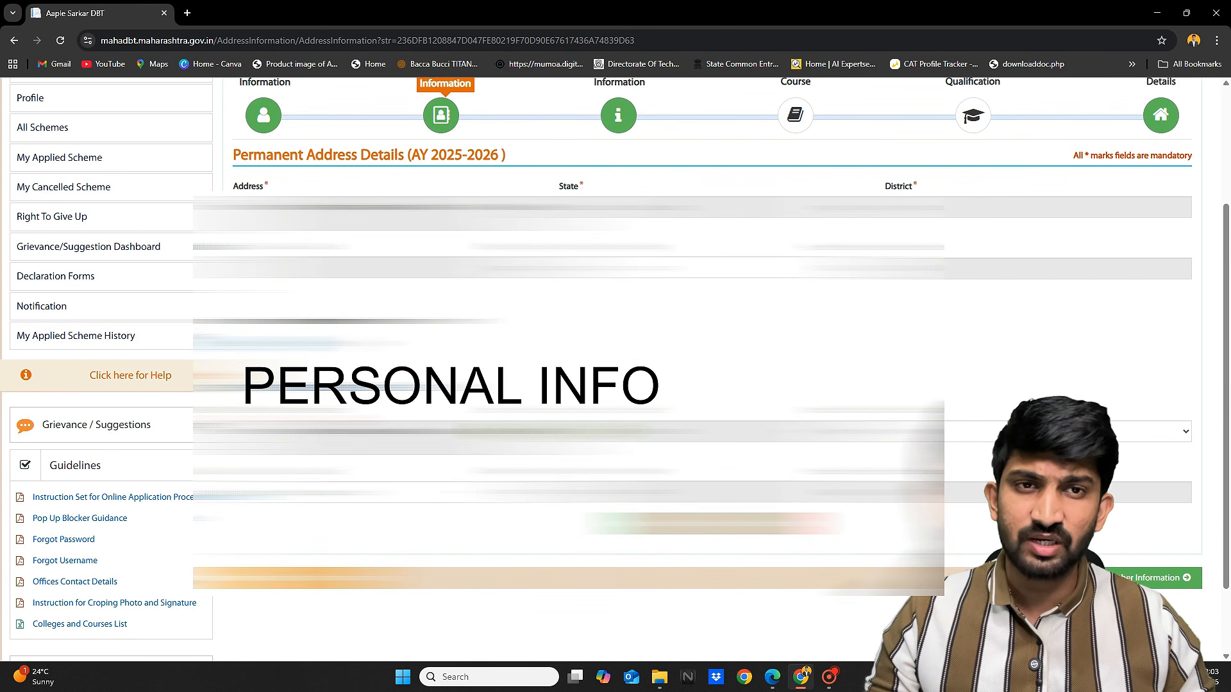
scroll(616, 369, "up", 1)
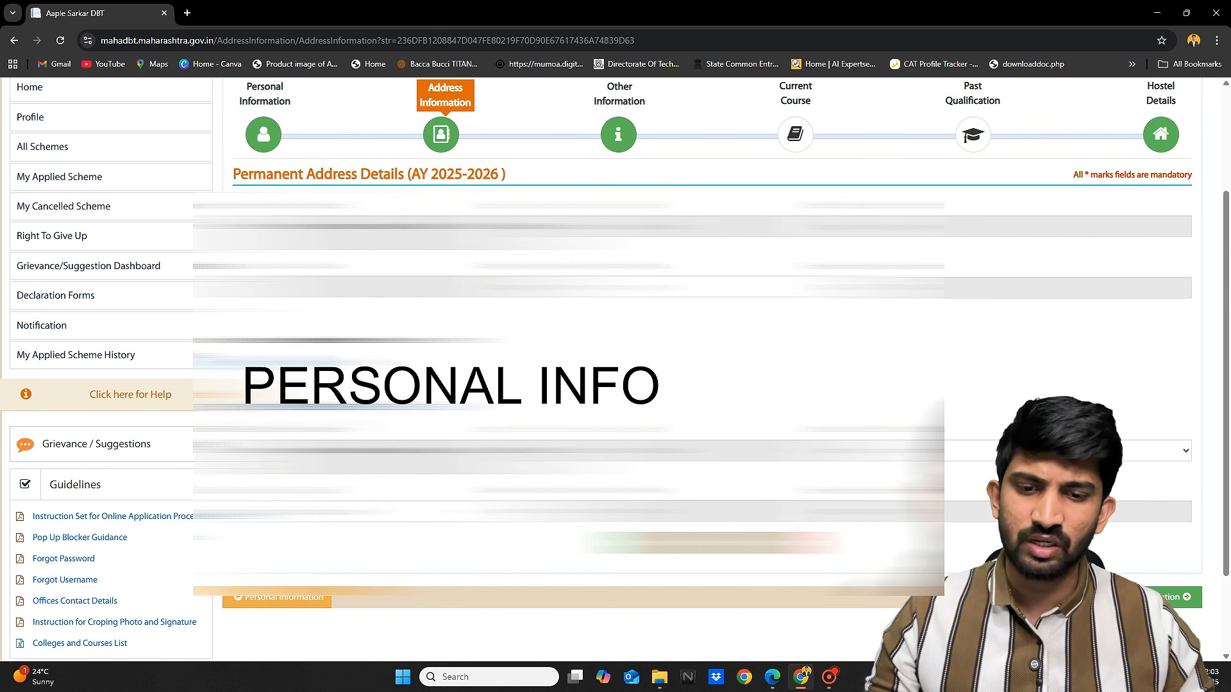
scroll(616, 369, "down", 1)
scroll(615, 369, "up", 1)
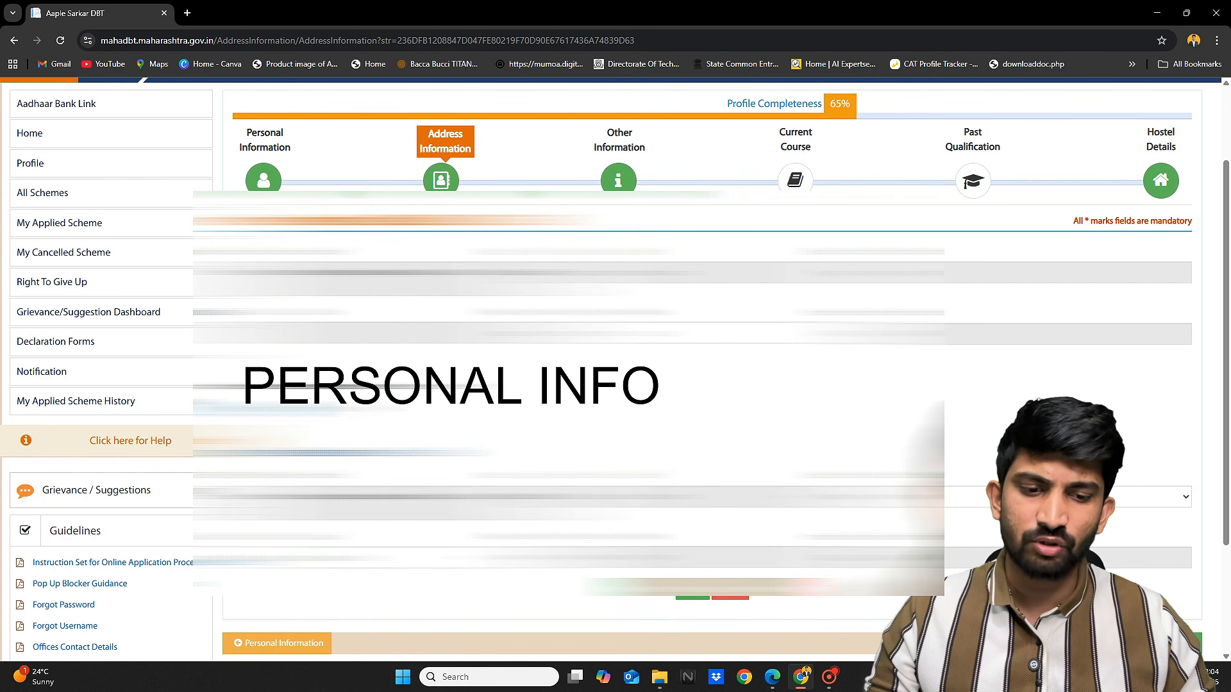
left_click(621, 183)
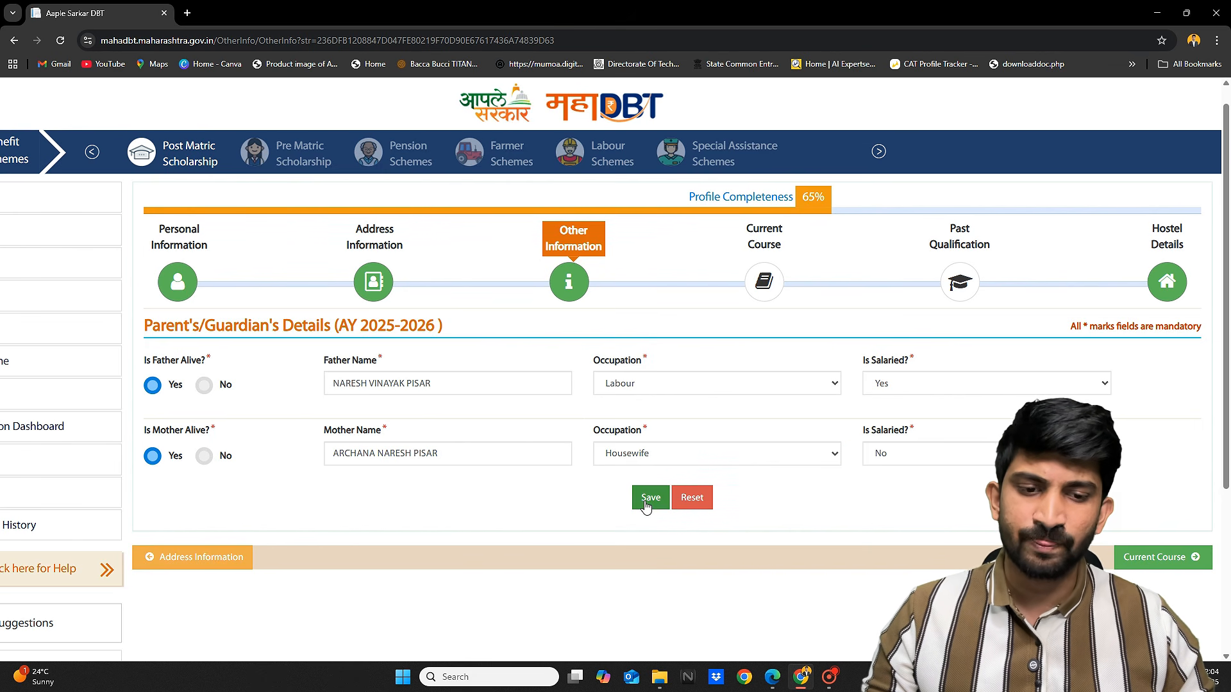
Step: Move on to the Current Course Details section
left_click(767, 281)
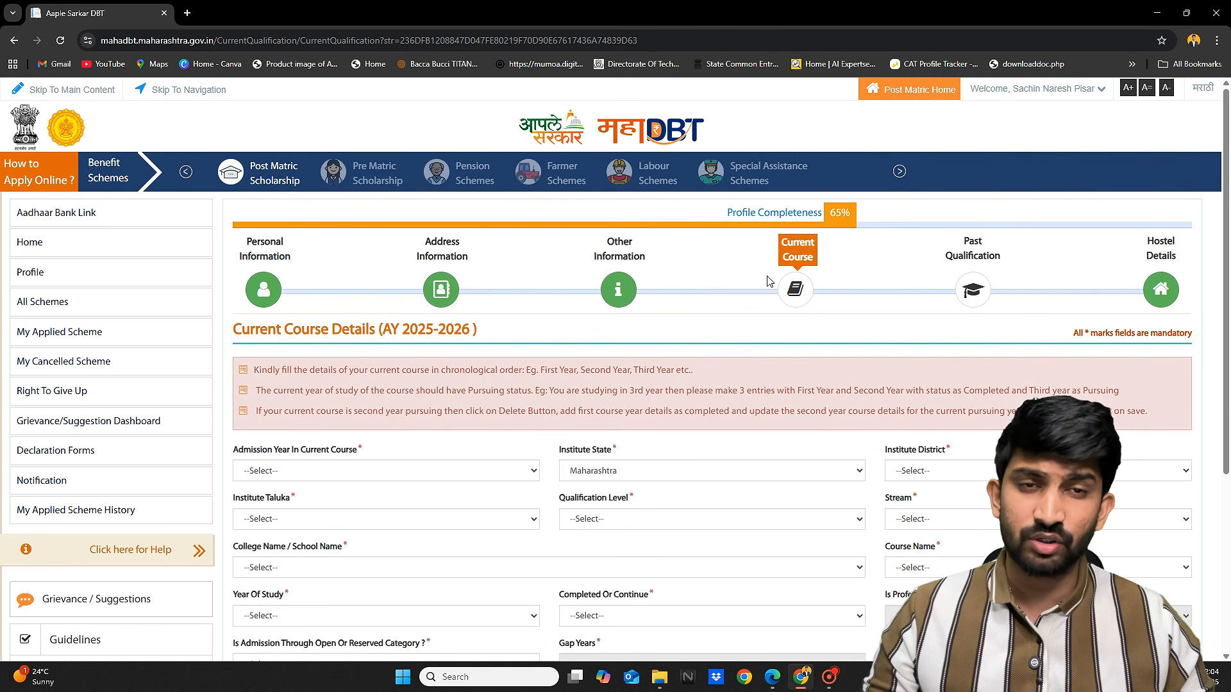
Step: Scroll through the empty Current Course Details form and zoom the page in with Ctrl+Plus
scroll(767, 281, "up", 5)
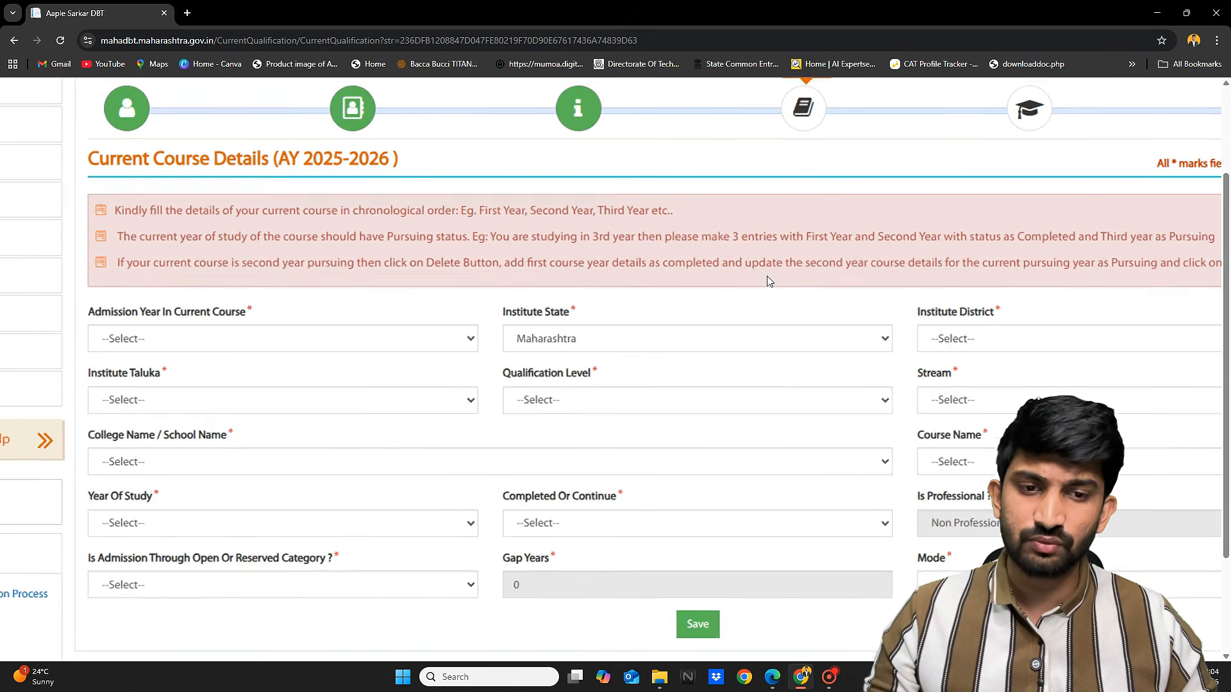
scroll(767, 280, "down", 1)
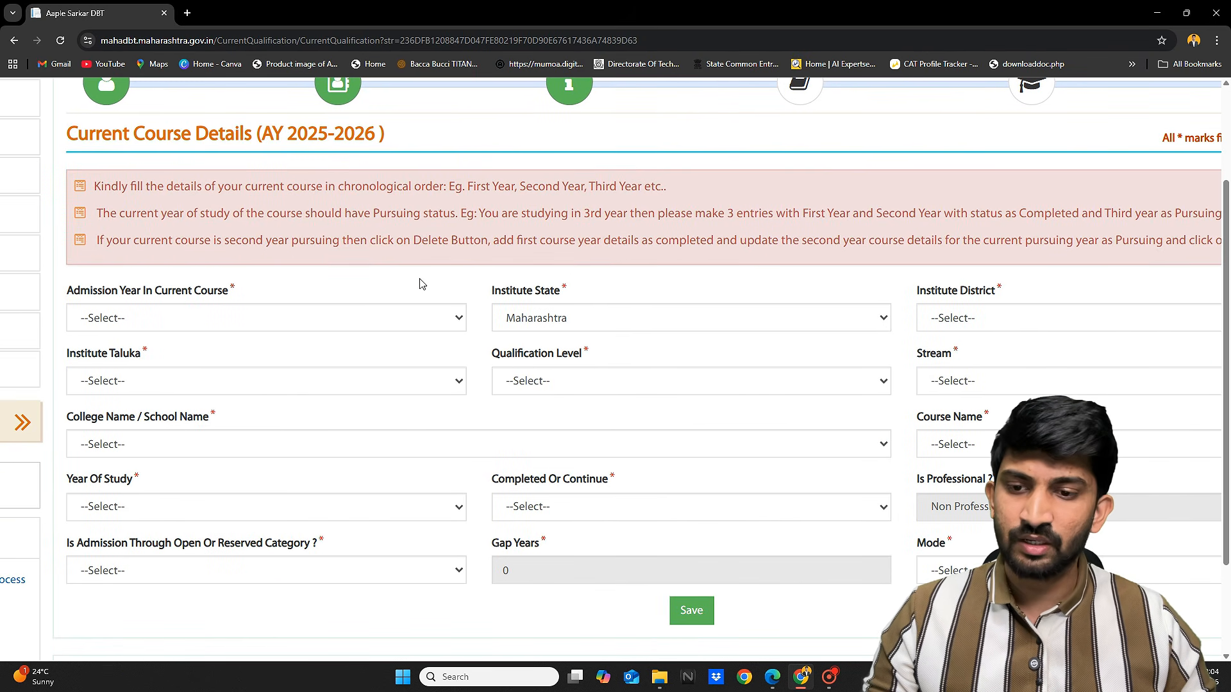
scroll(421, 283, "down", 4)
scroll(421, 283, "up", 1)
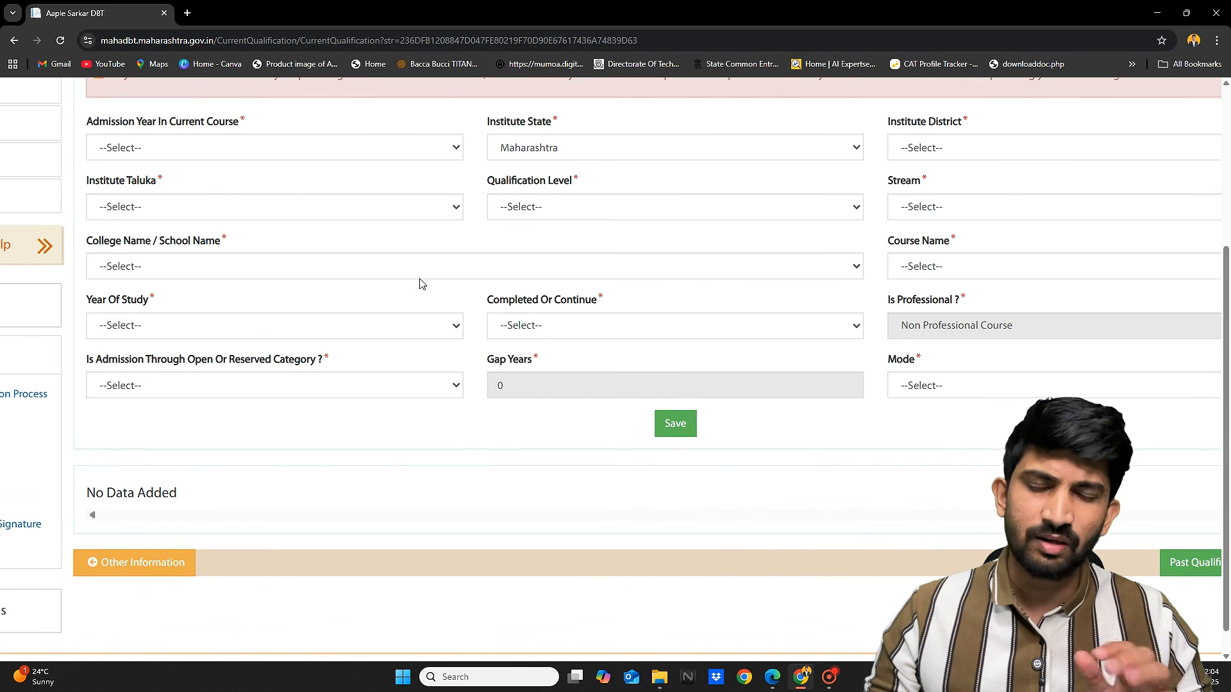
scroll(421, 283, "up", 1)
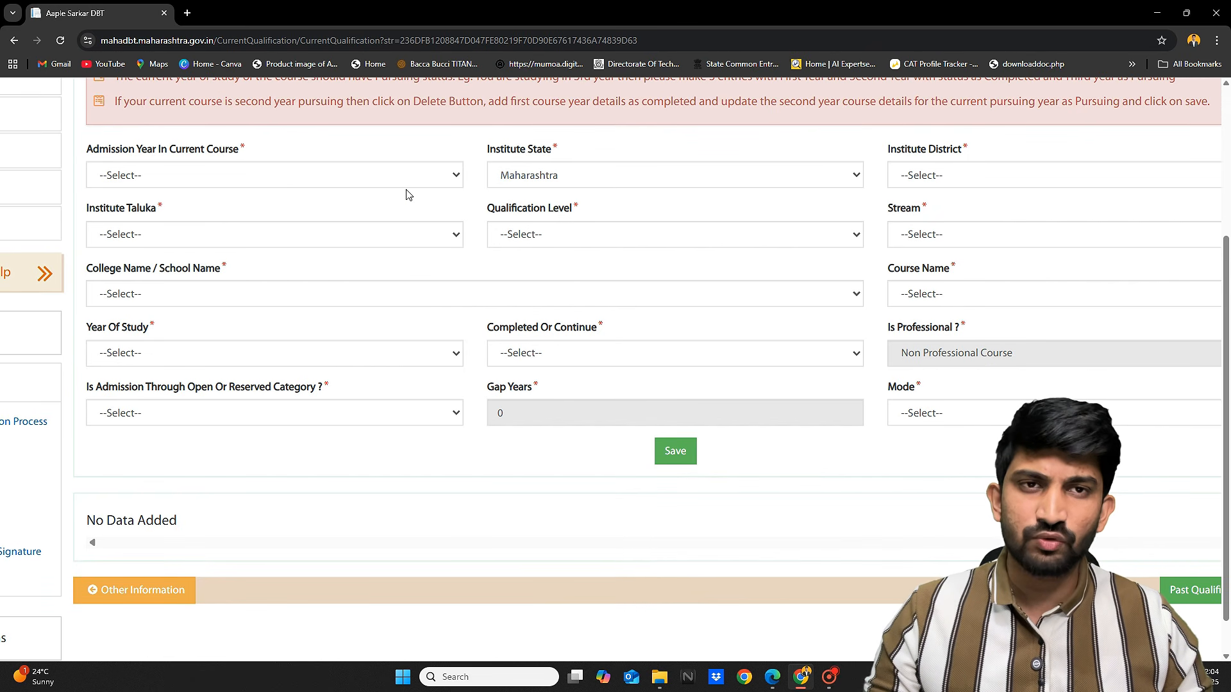
scroll(406, 194, "up", 3)
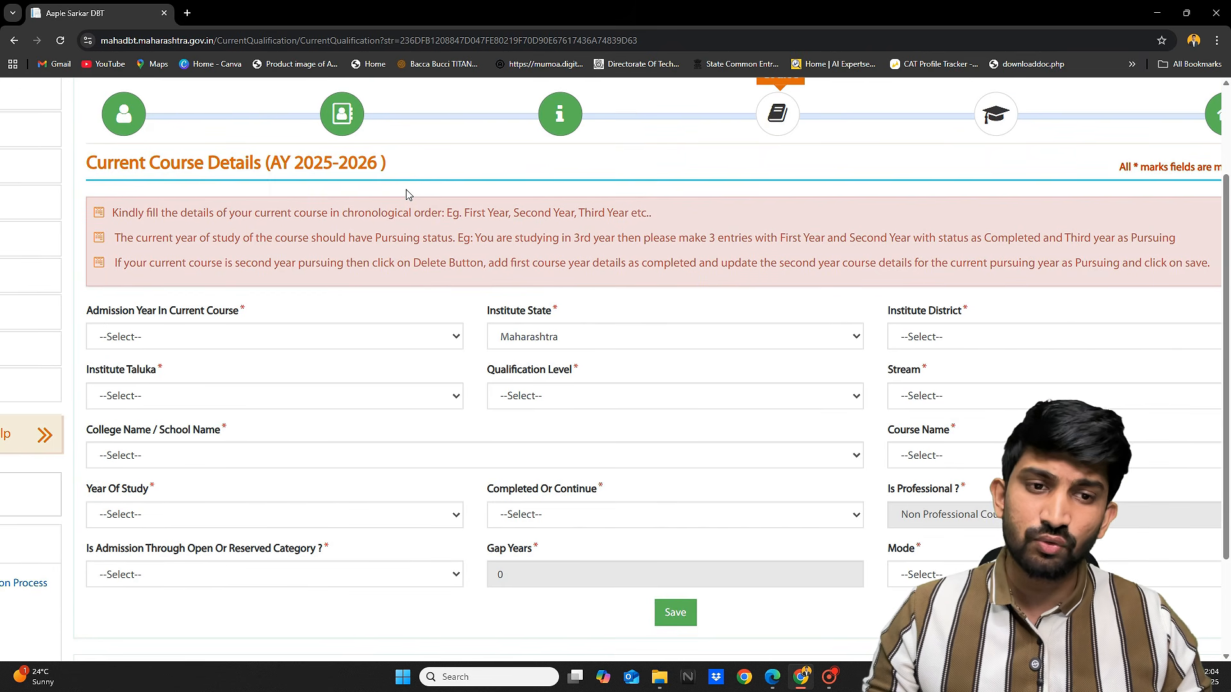
scroll(406, 194, "up", 1)
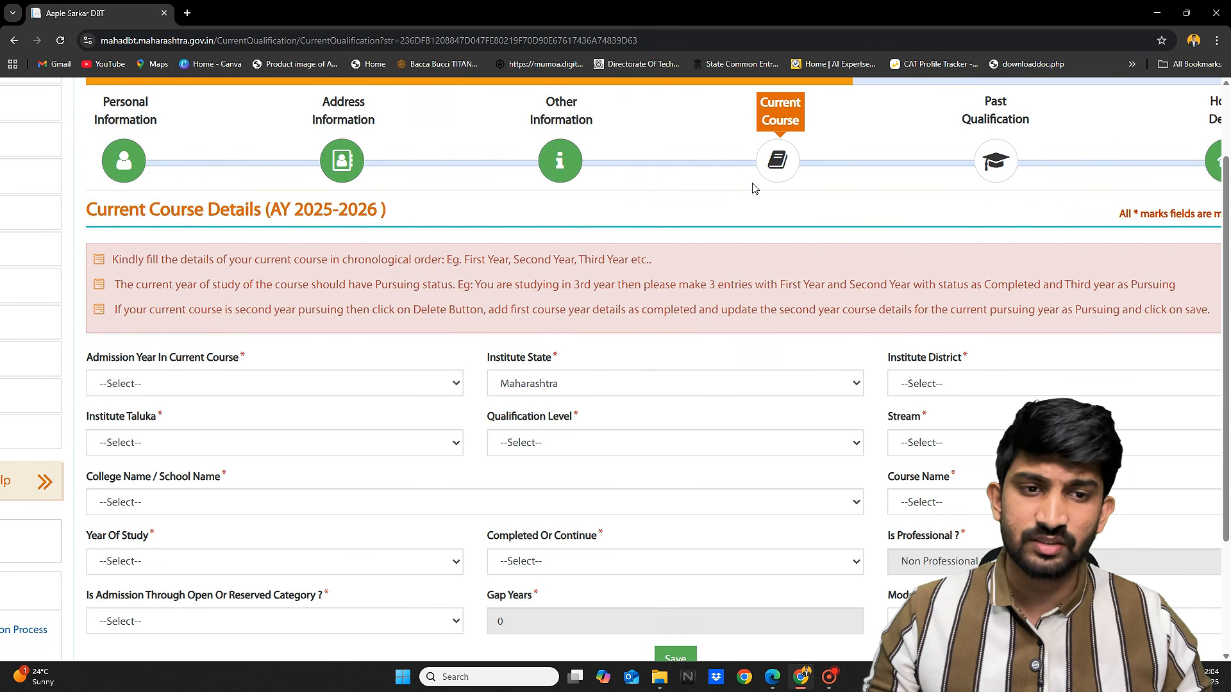
scroll(753, 188, "down", 2)
scroll(754, 188, "down", 1)
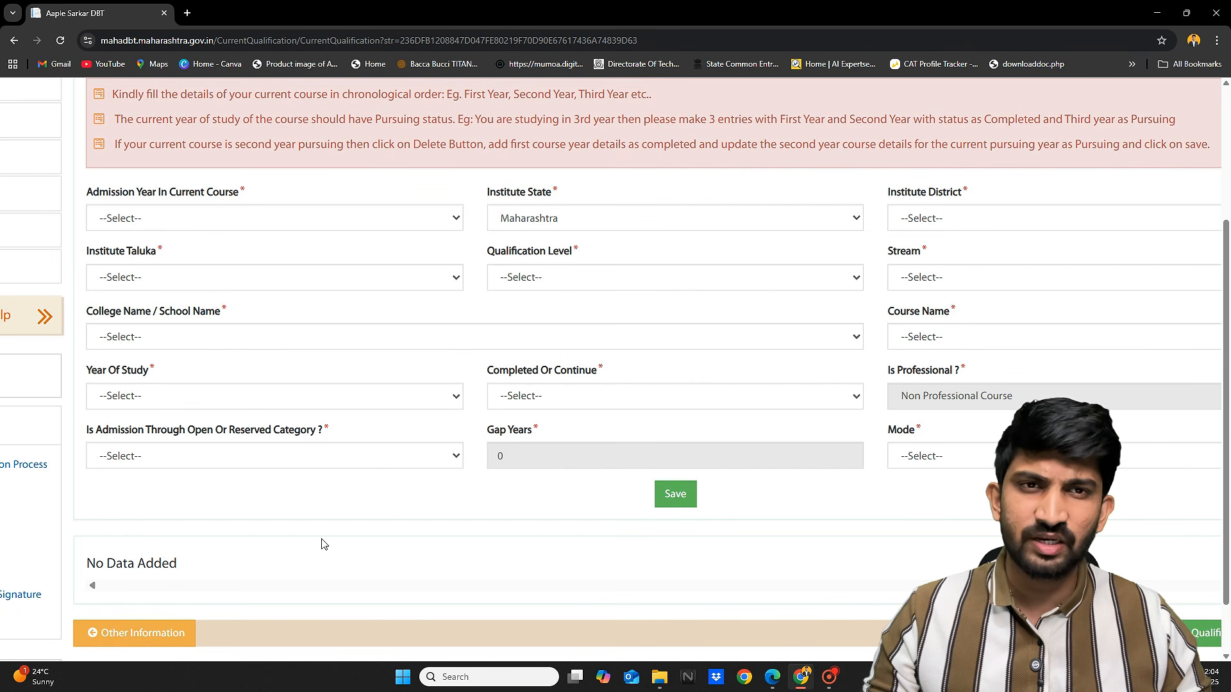
scroll(323, 543, "up", 2)
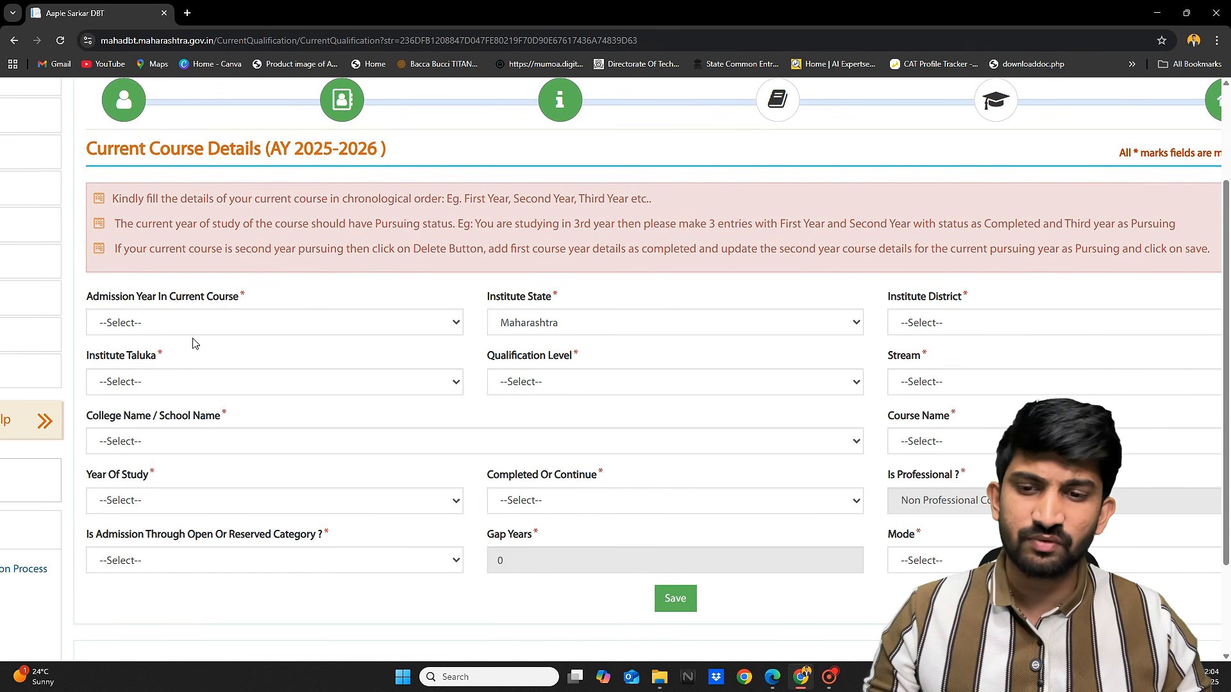
key("ctrl+plus")
Step: Set Admission Year to 2025 and keep Institute State as Maharashtra
left_click(194, 320)
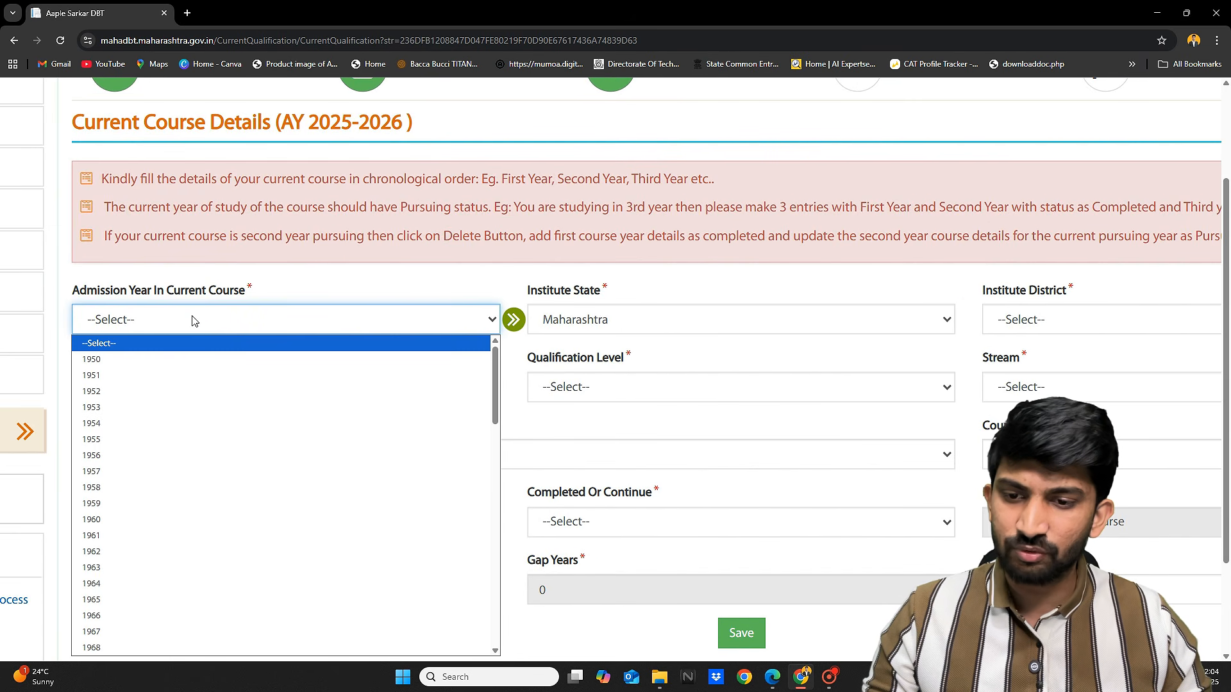
scroll(169, 312, "down", 1)
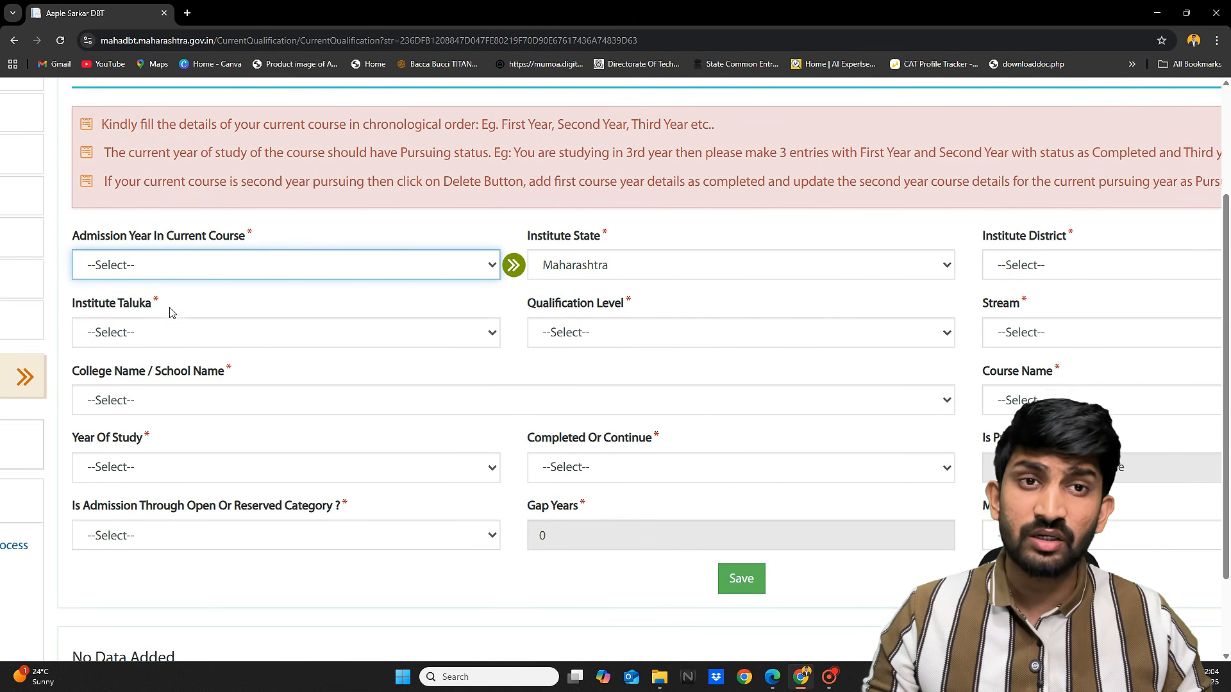
left_click(133, 265)
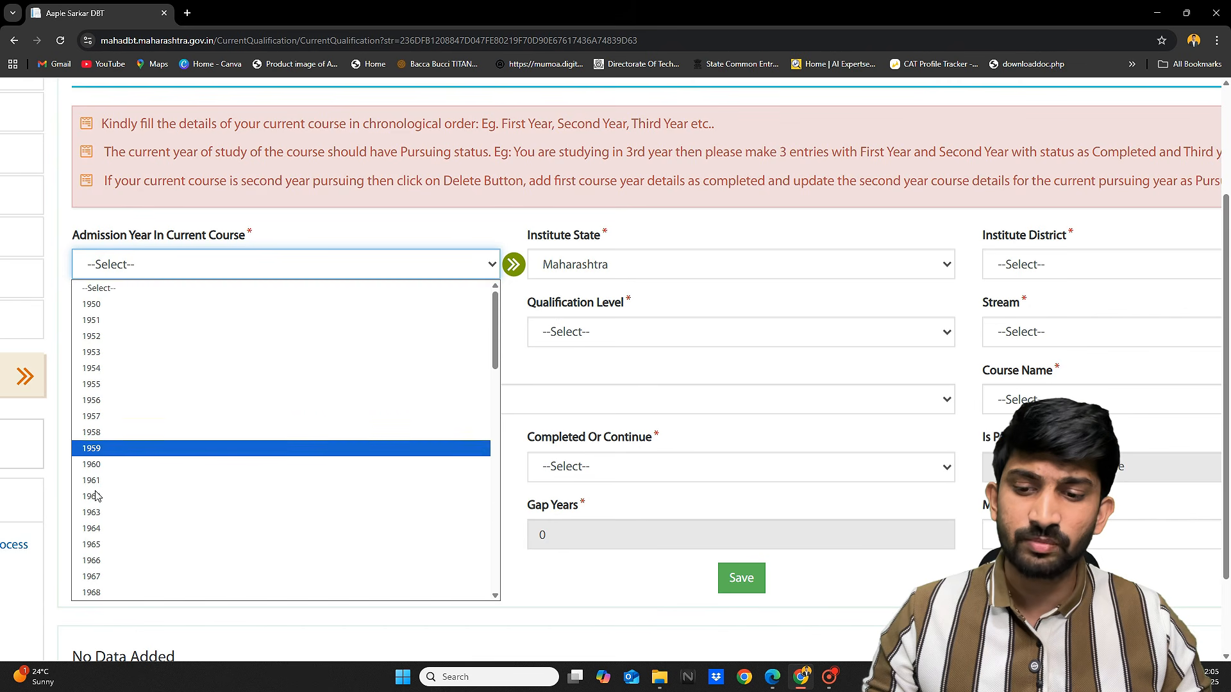
scroll(94, 512, "down", 10)
scroll(94, 511, "down", 11)
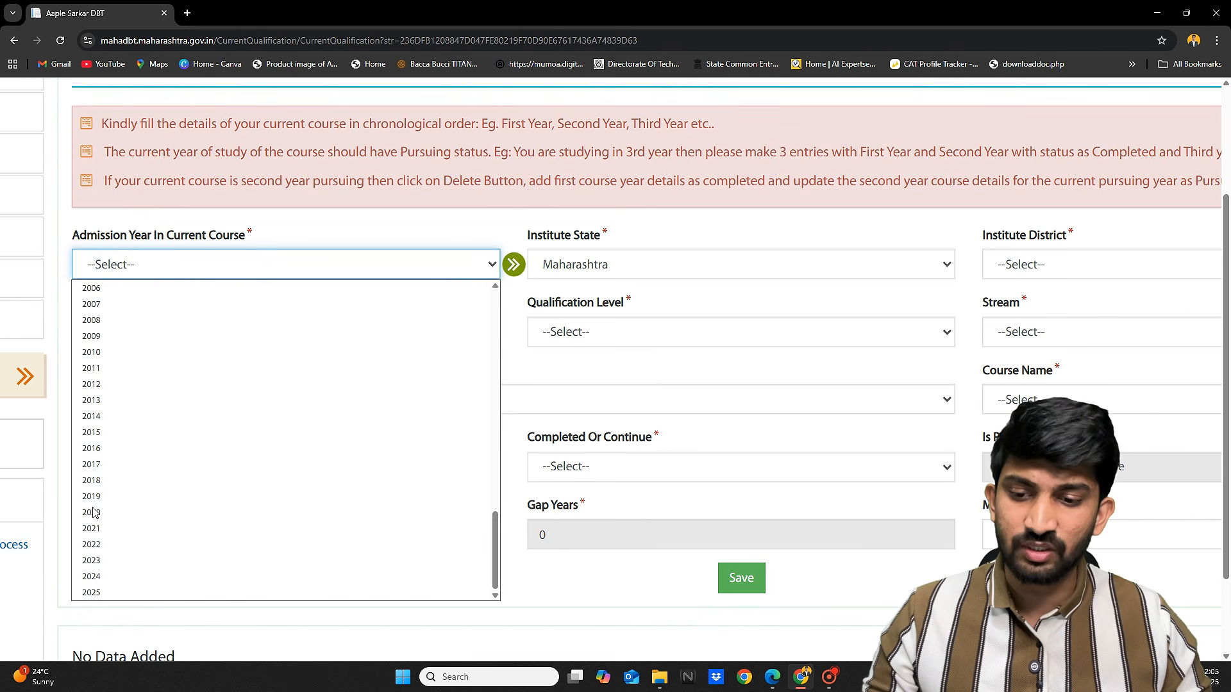
left_click(88, 595)
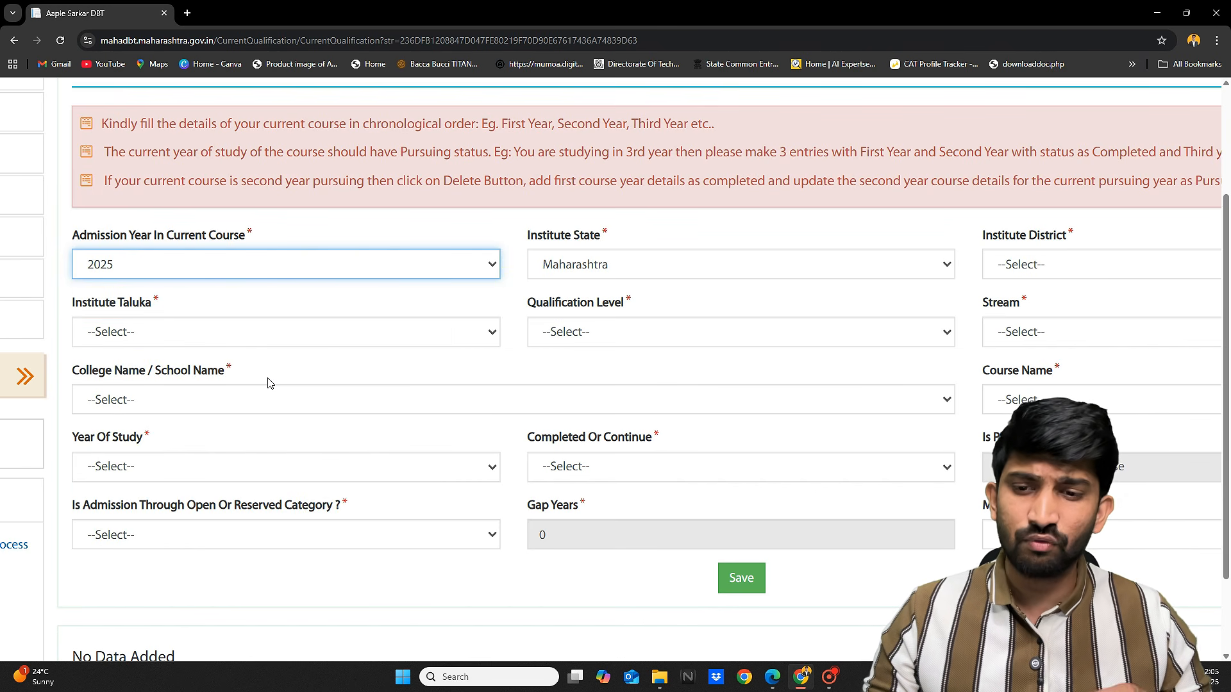
scroll(268, 383, "right", 2)
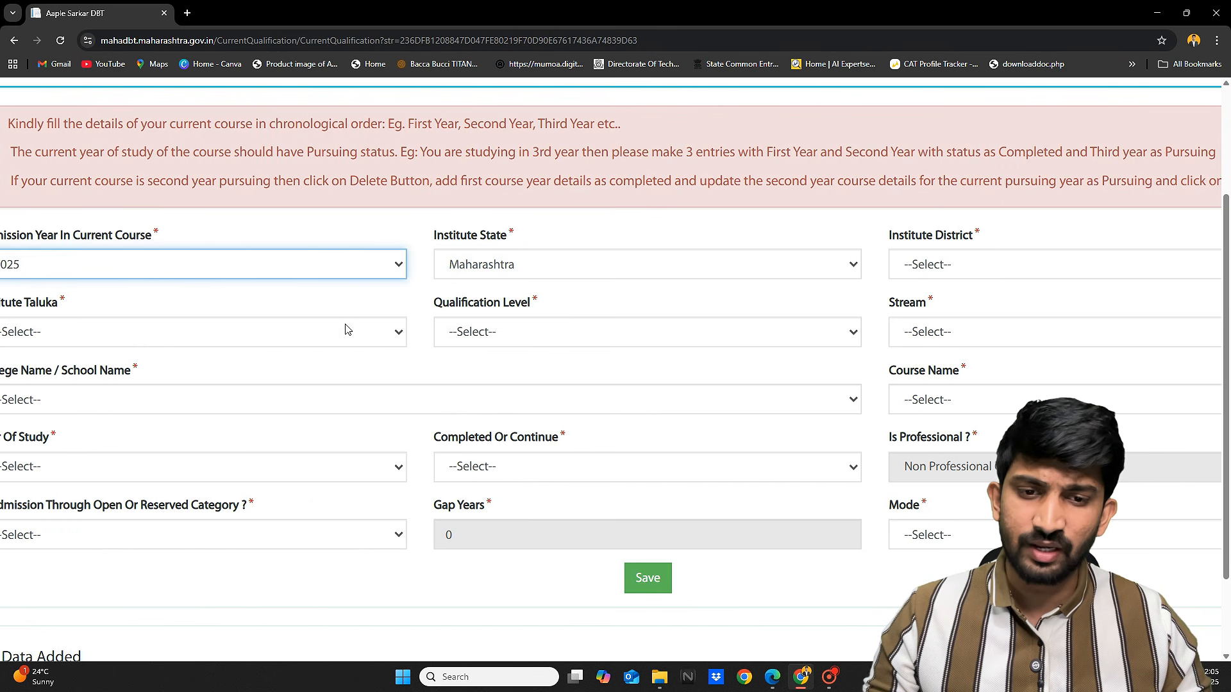
left_click(518, 269)
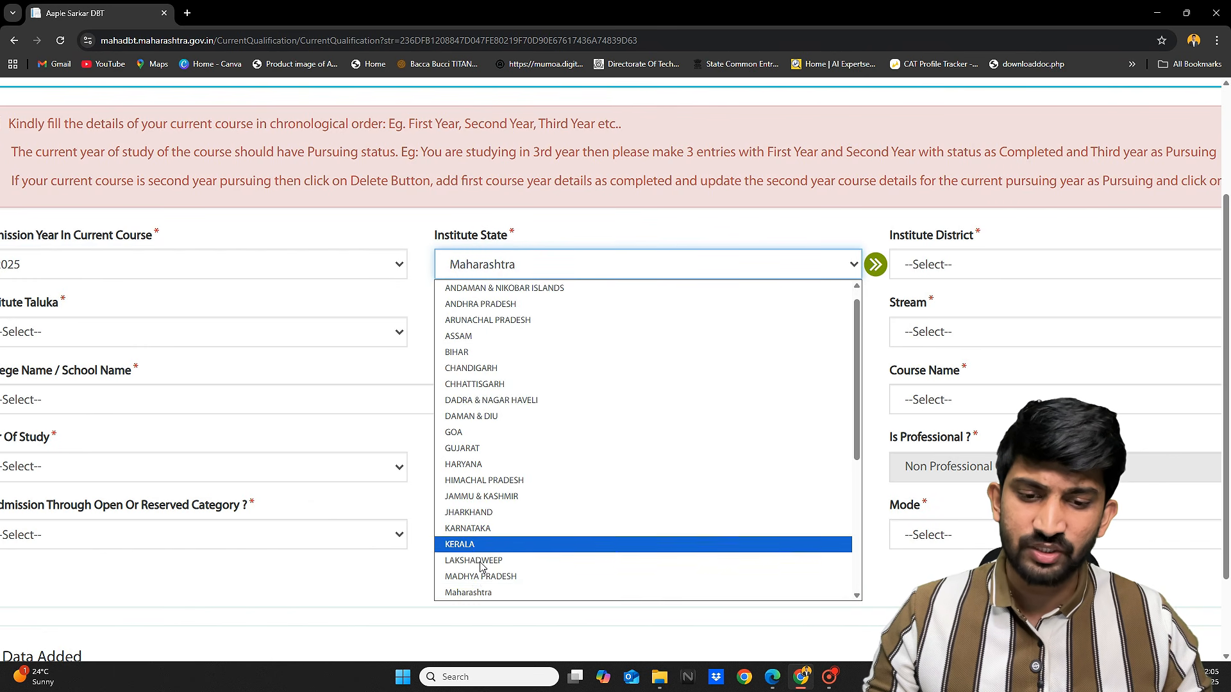
left_click(477, 592)
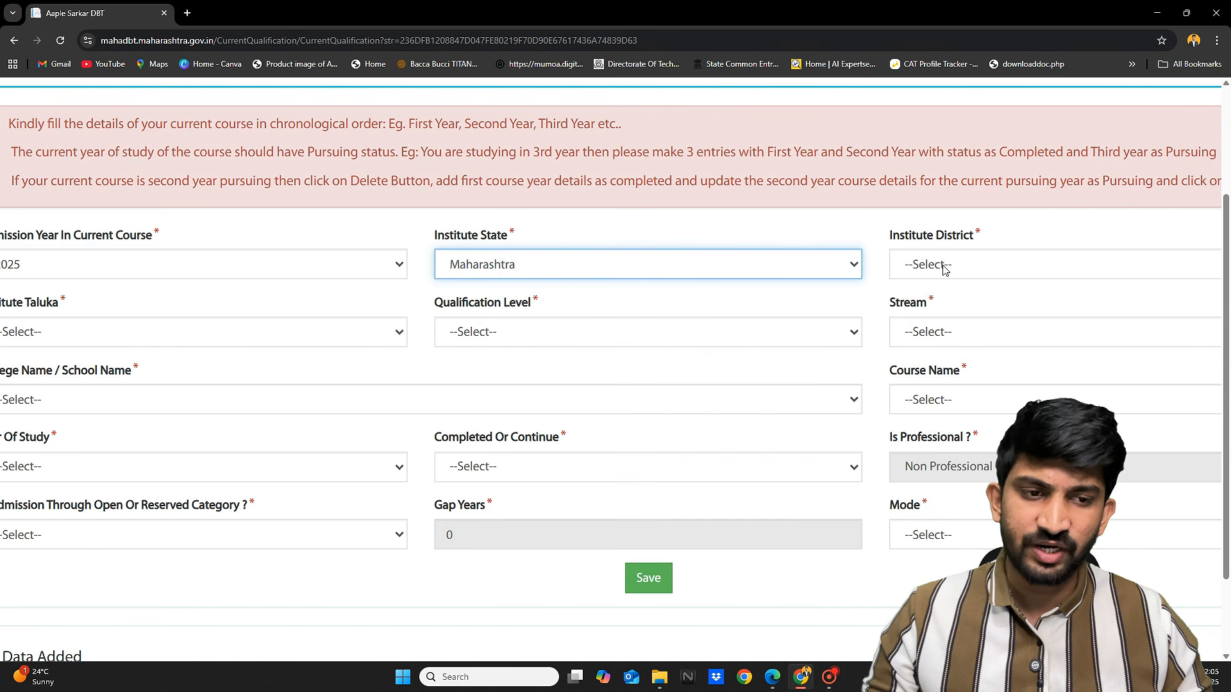
Step: Choose district Pune, taluka Pune City and qualification level Post Graduate Course
left_click(942, 266)
key("p")
key("u")
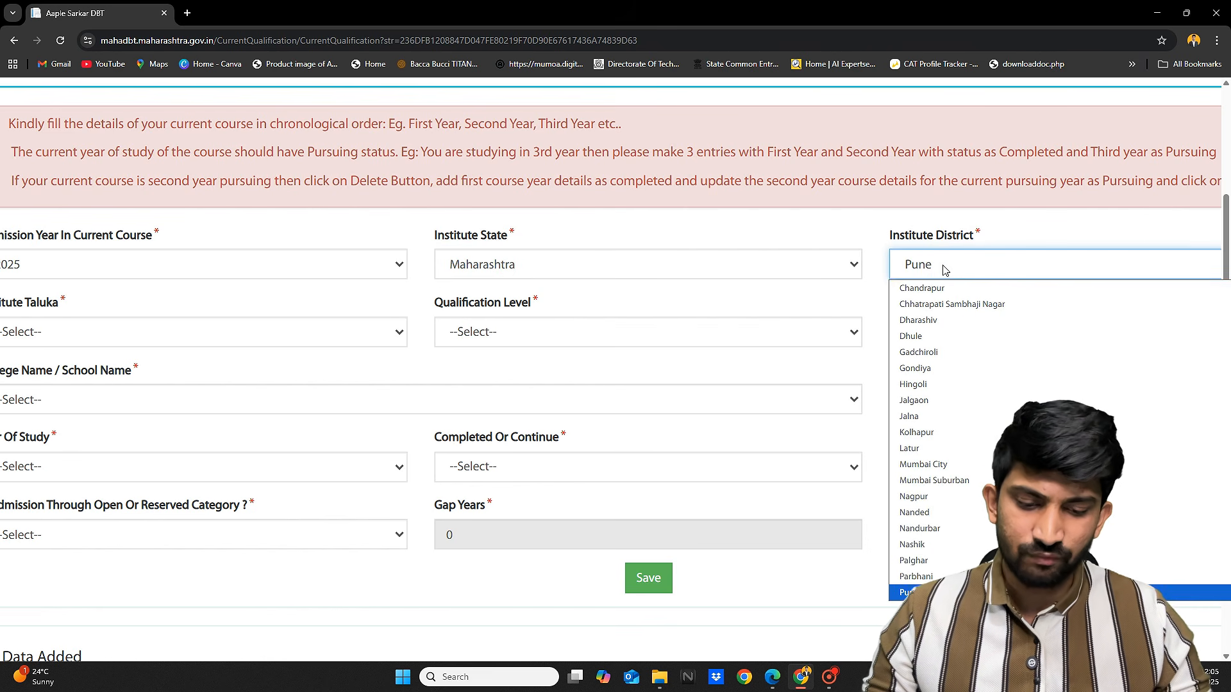
key("Return")
scroll(826, 312, "left", 5)
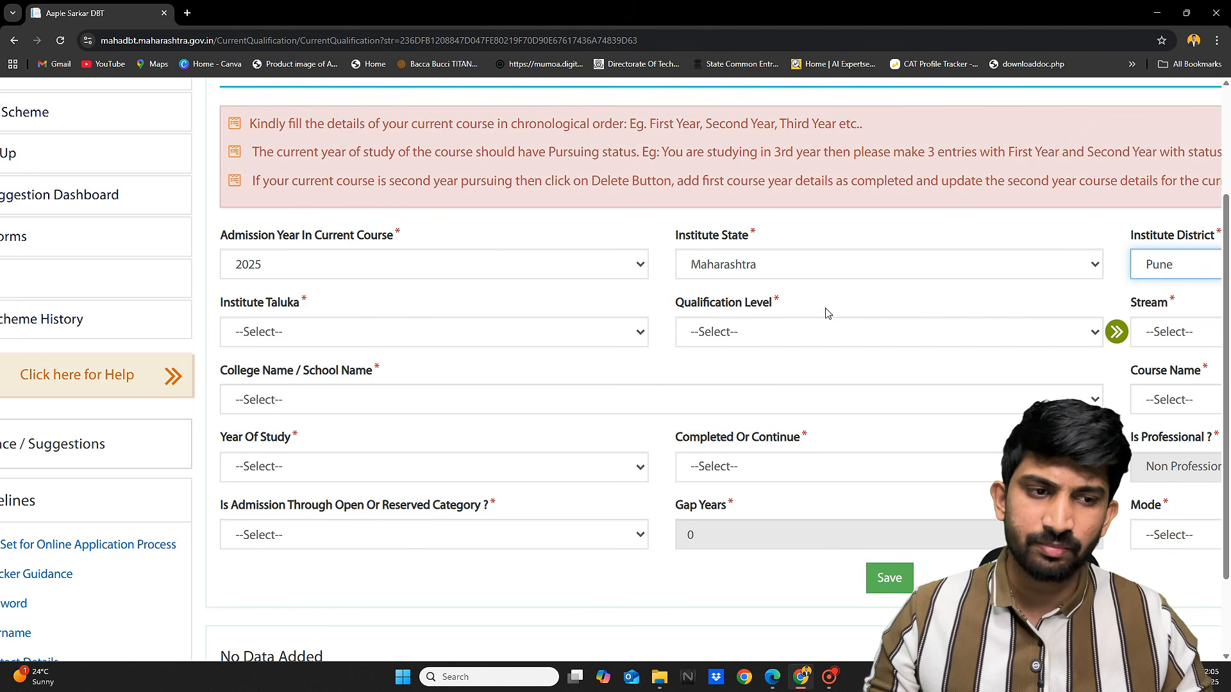
left_click(382, 340)
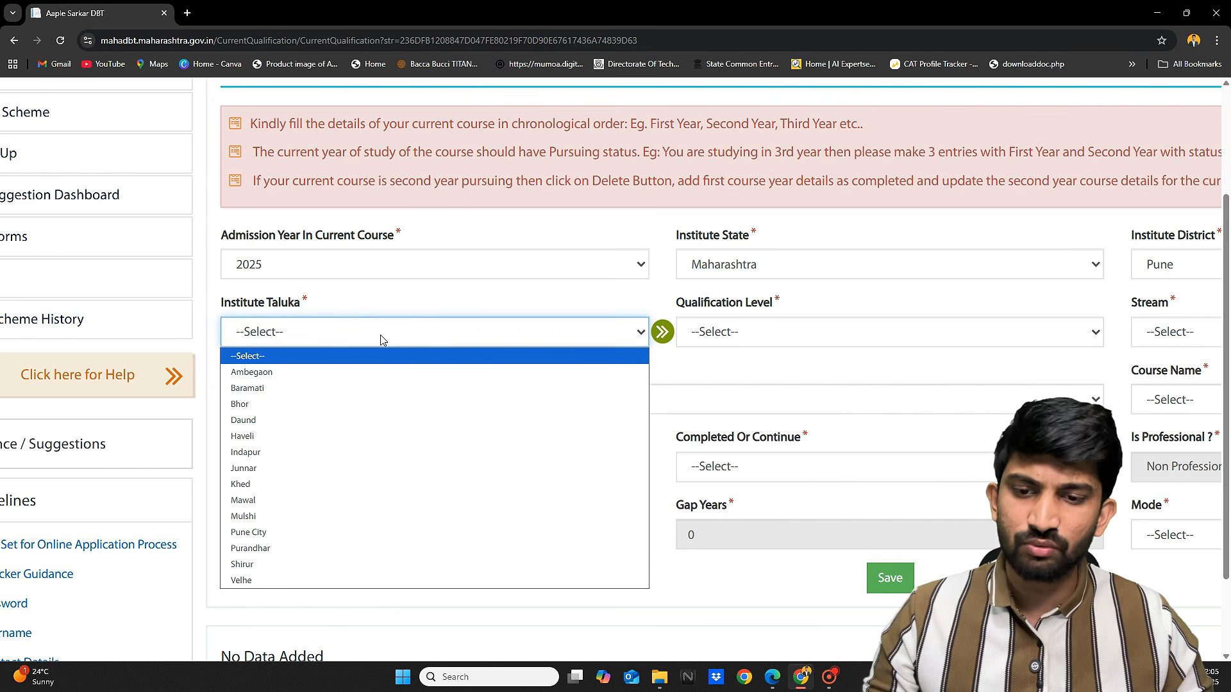
key("p")
key("Return")
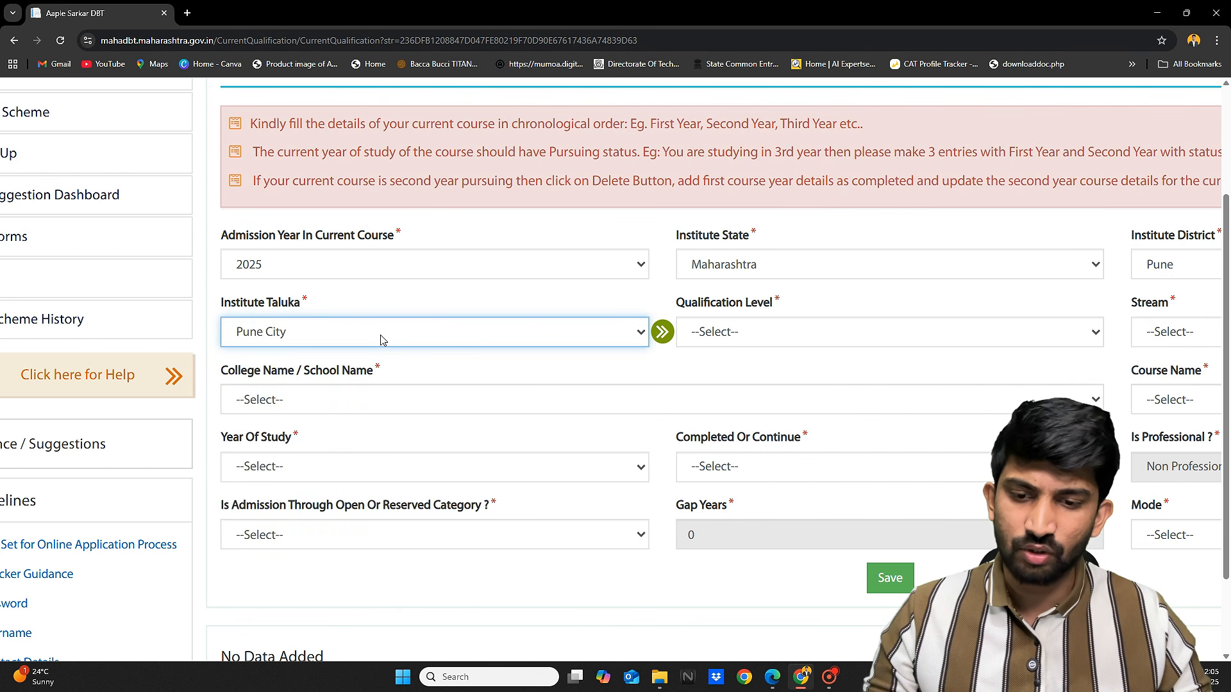
scroll(558, 345, "right", 2)
left_click(638, 339)
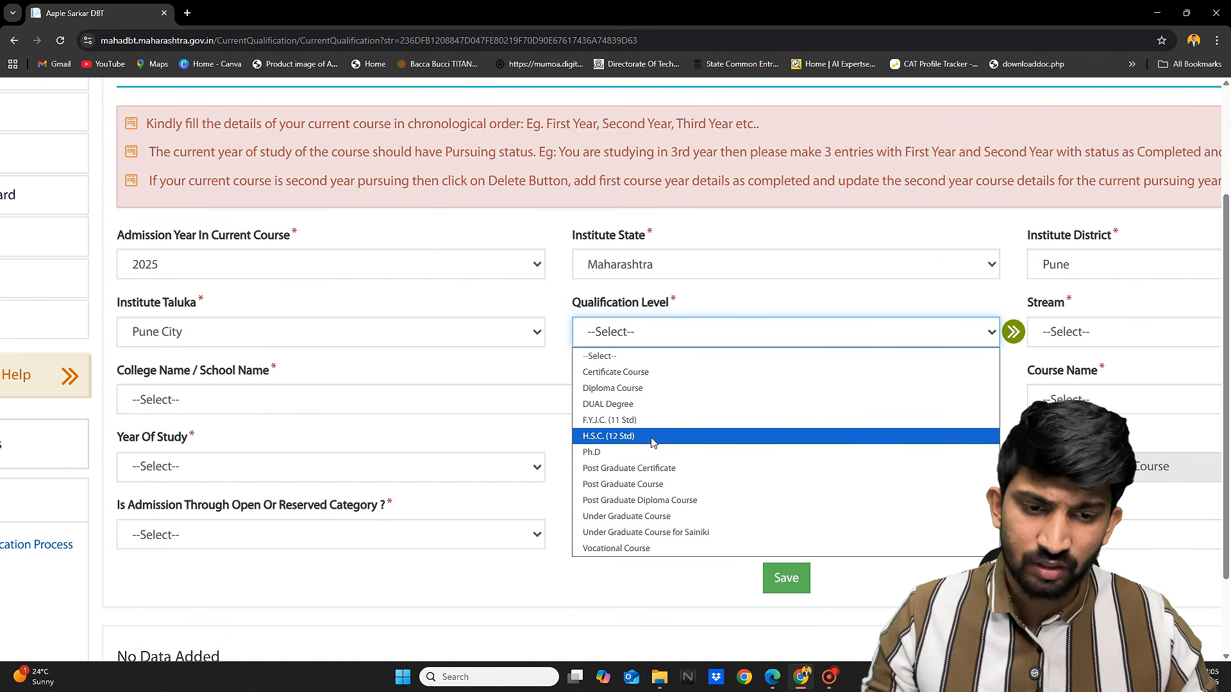
left_click(628, 486)
scroll(628, 486, "right", 3)
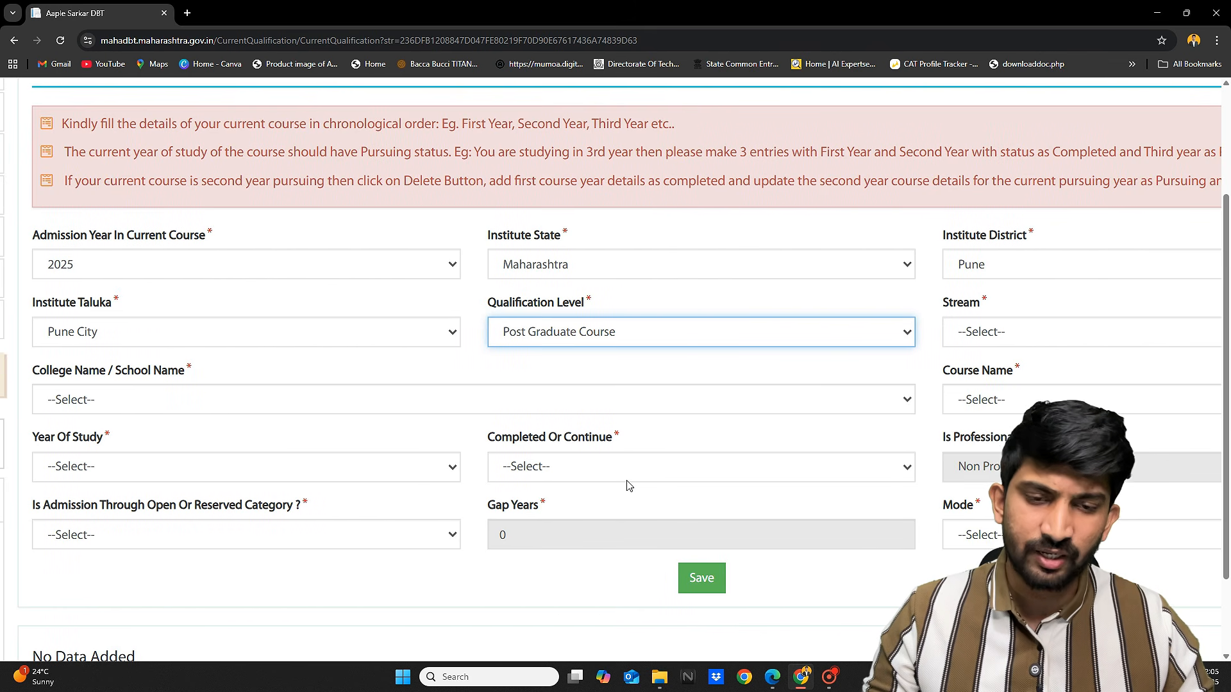
Step: Set the Stream to Management
left_click(981, 332)
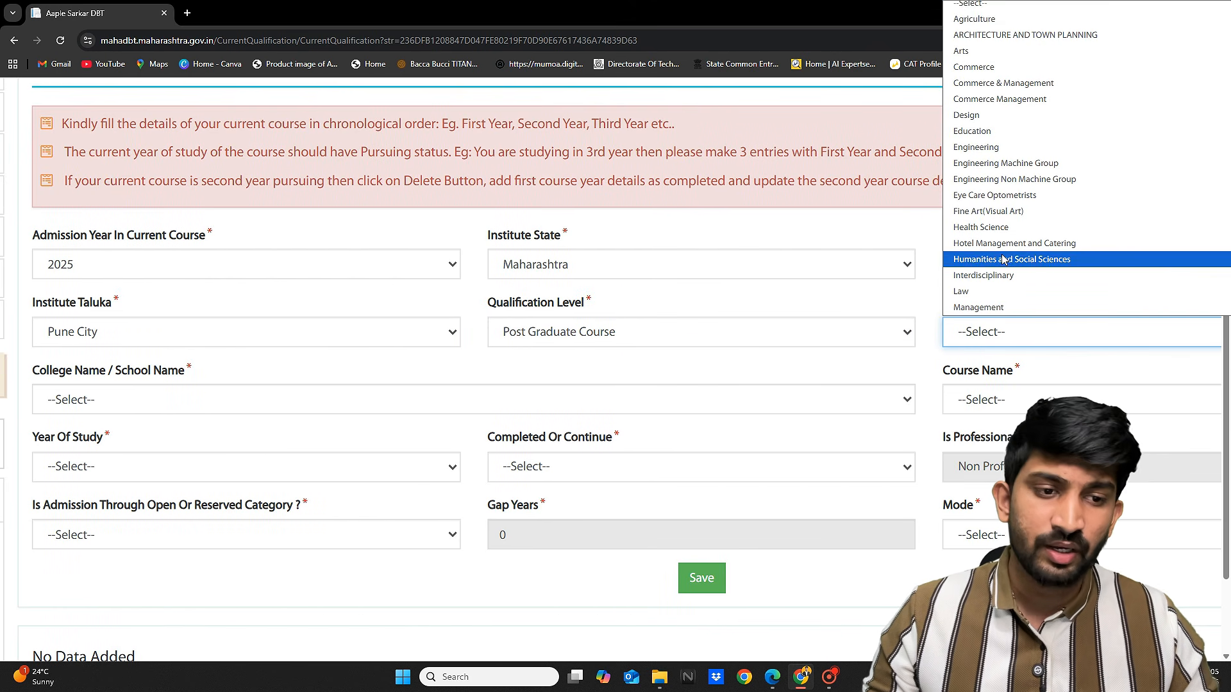
scroll(1005, 259, "down", 5)
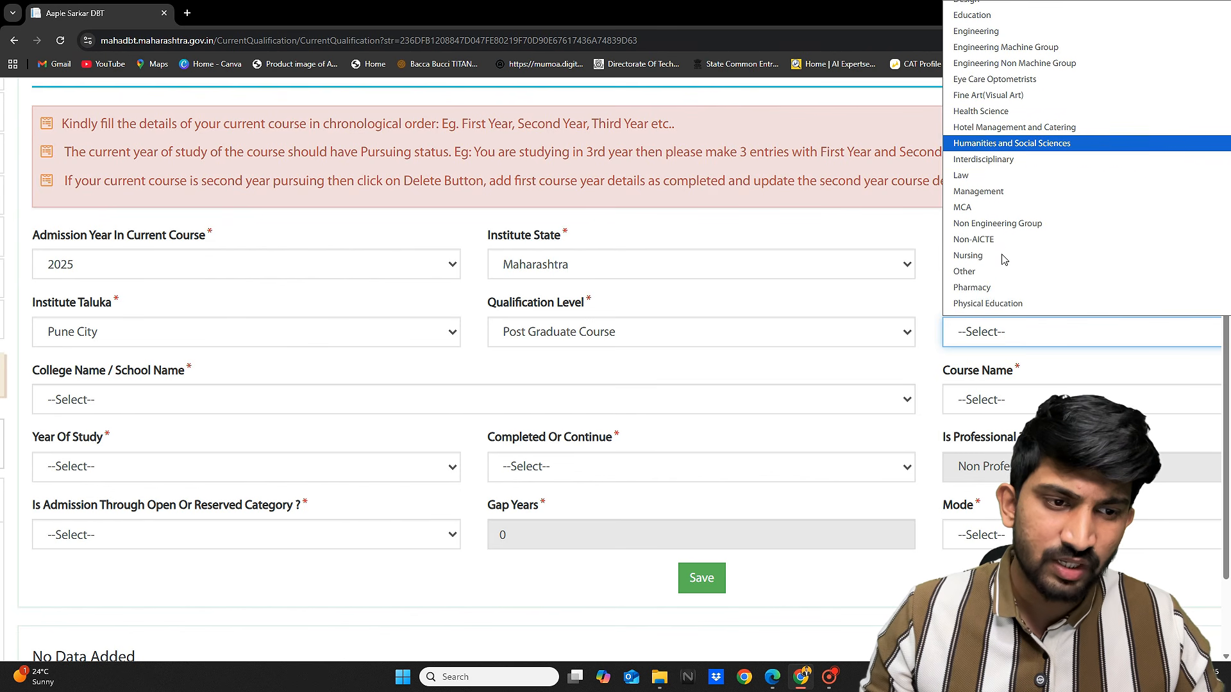
scroll(1005, 259, "up", 5)
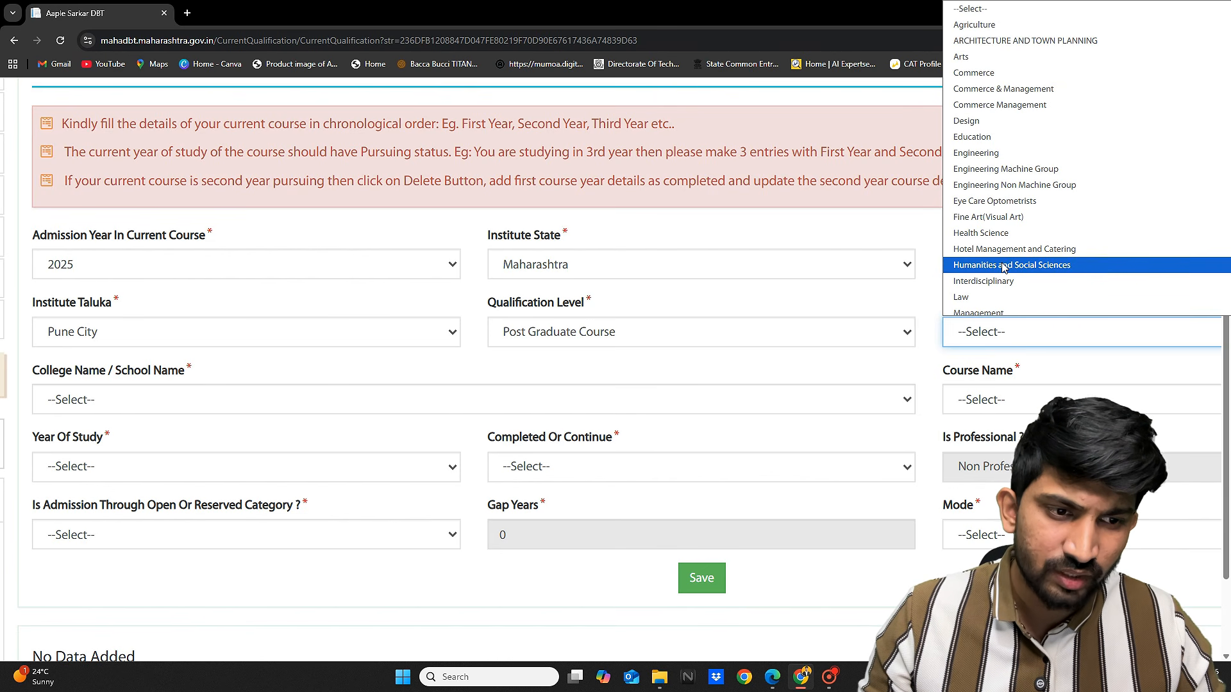
scroll(1005, 265, "down", 1)
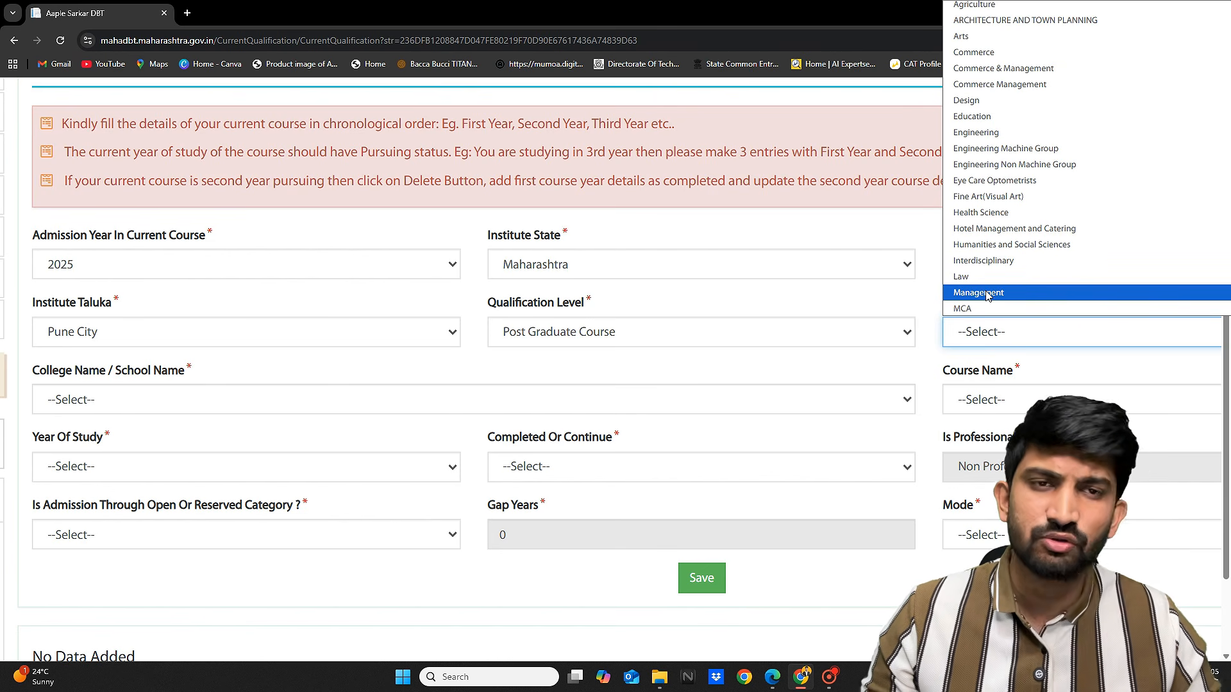
scroll(981, 290, "down", 2)
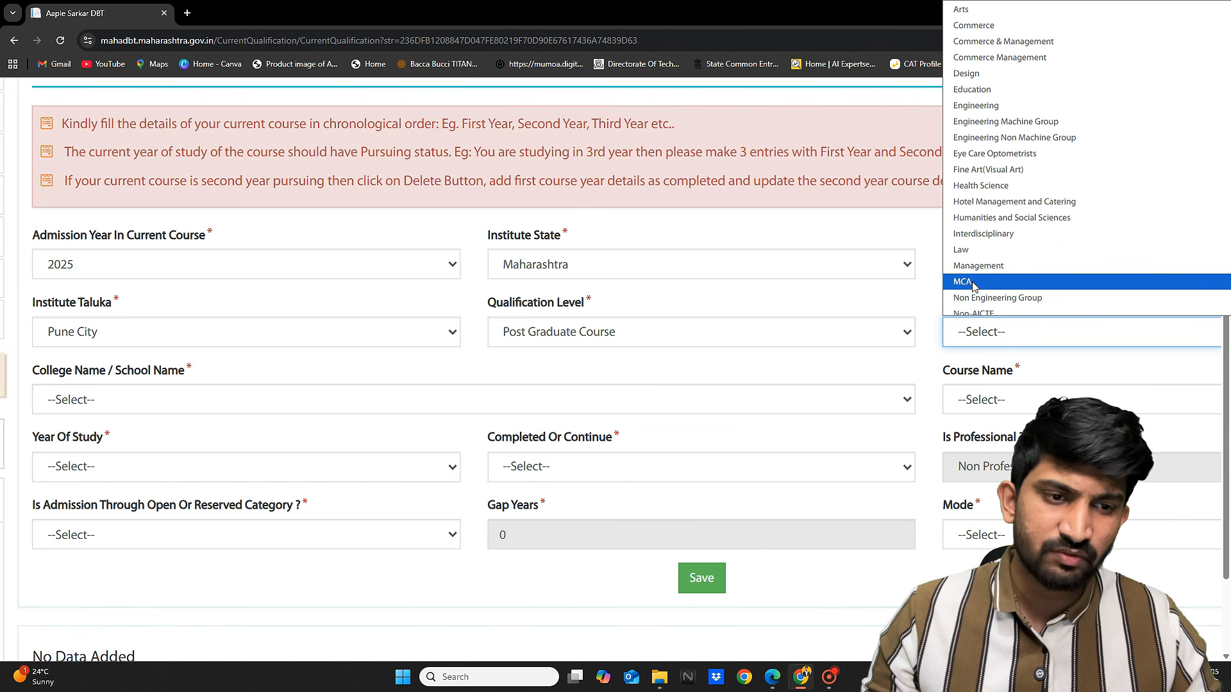
left_click(979, 266)
scroll(983, 276, "down", 1)
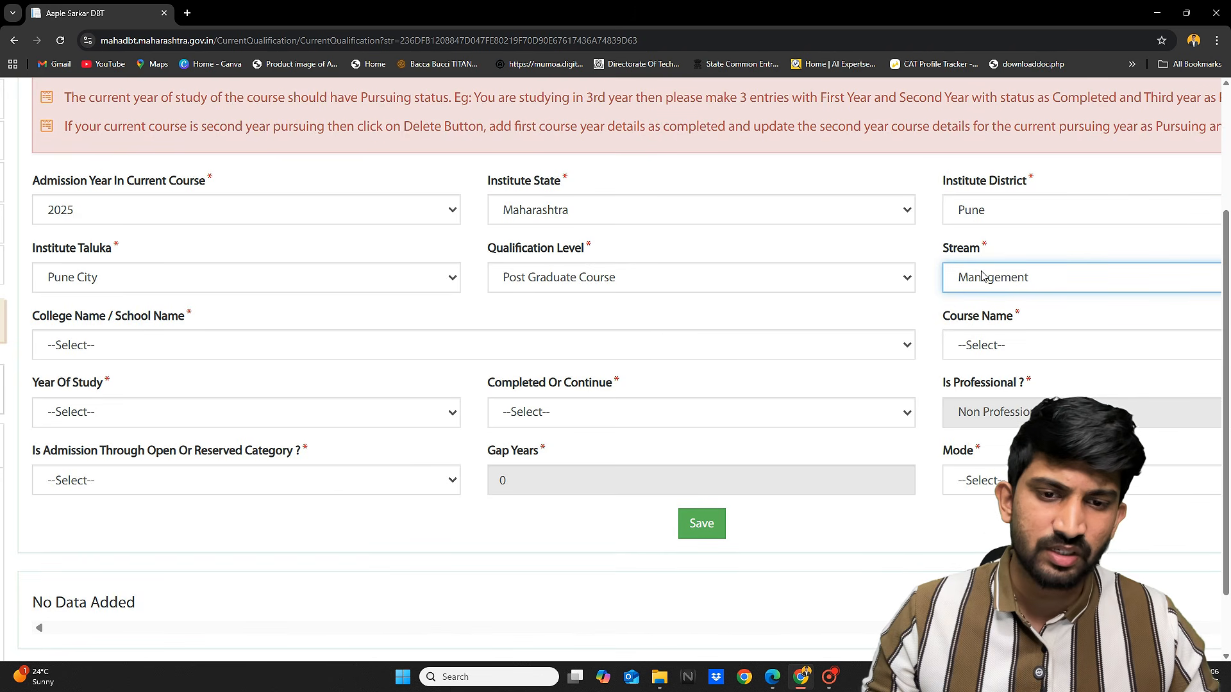
scroll(984, 277, "down", 1)
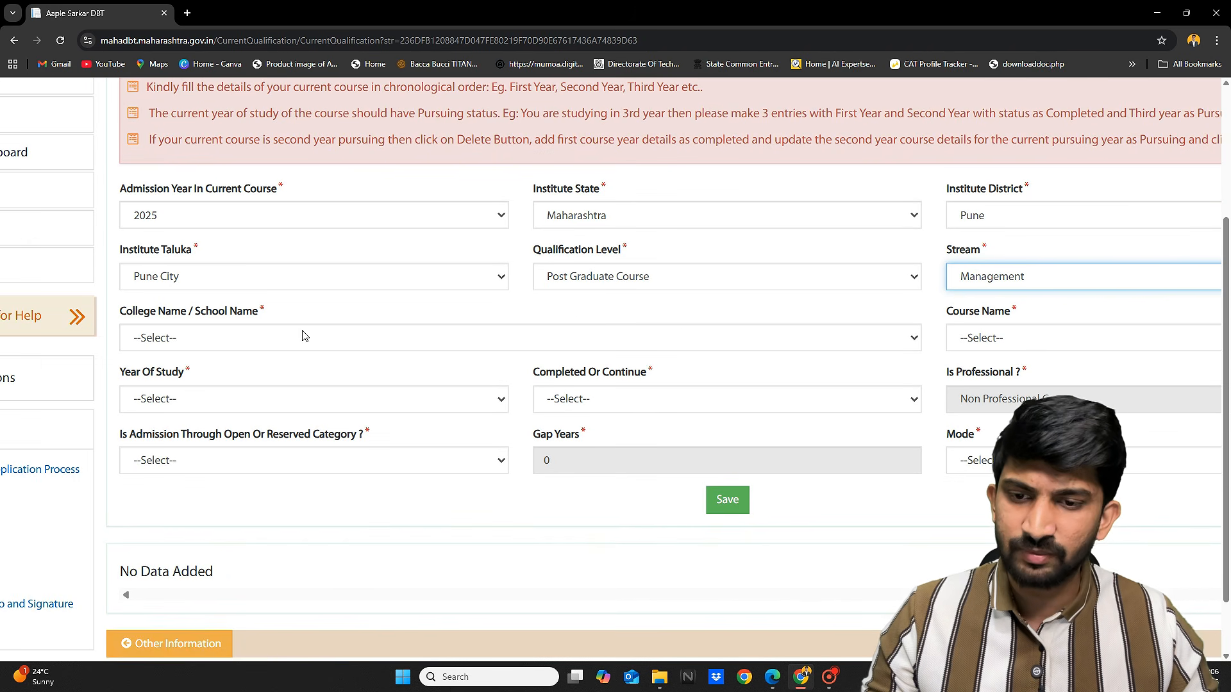
scroll(304, 336, "up", 1)
Step: Select COEP Technological University(16006) as the College Name
left_click(305, 336)
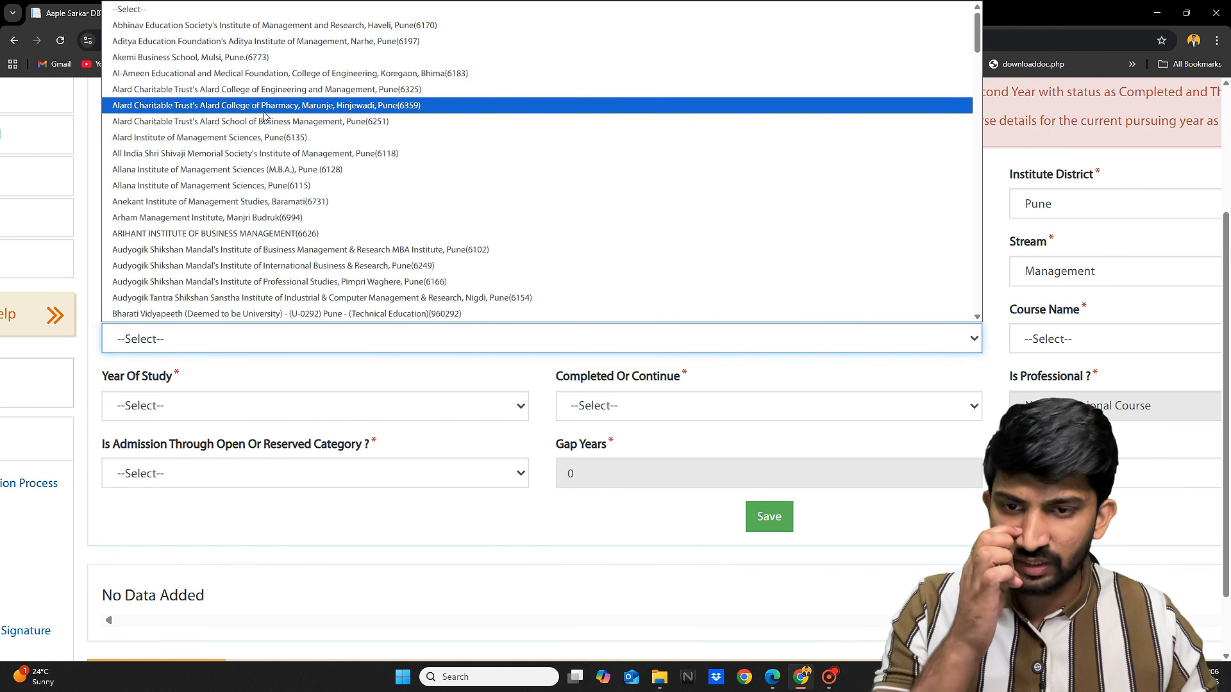
scroll(263, 116, "down", 3)
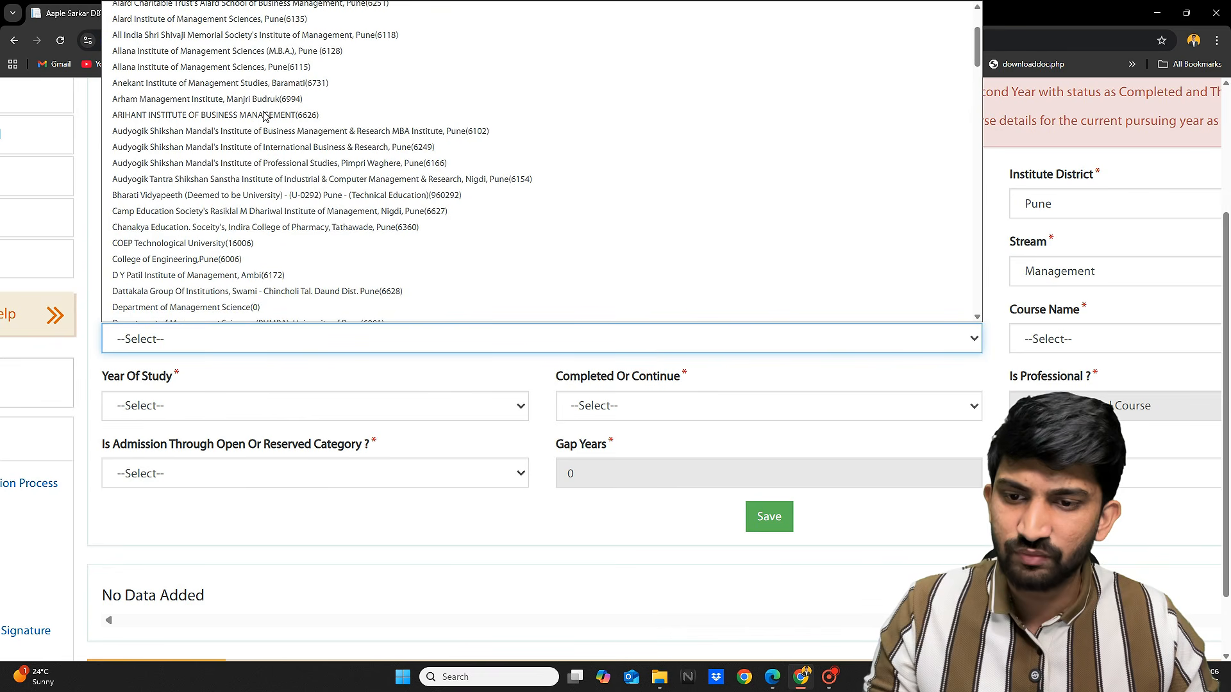
left_click(246, 242)
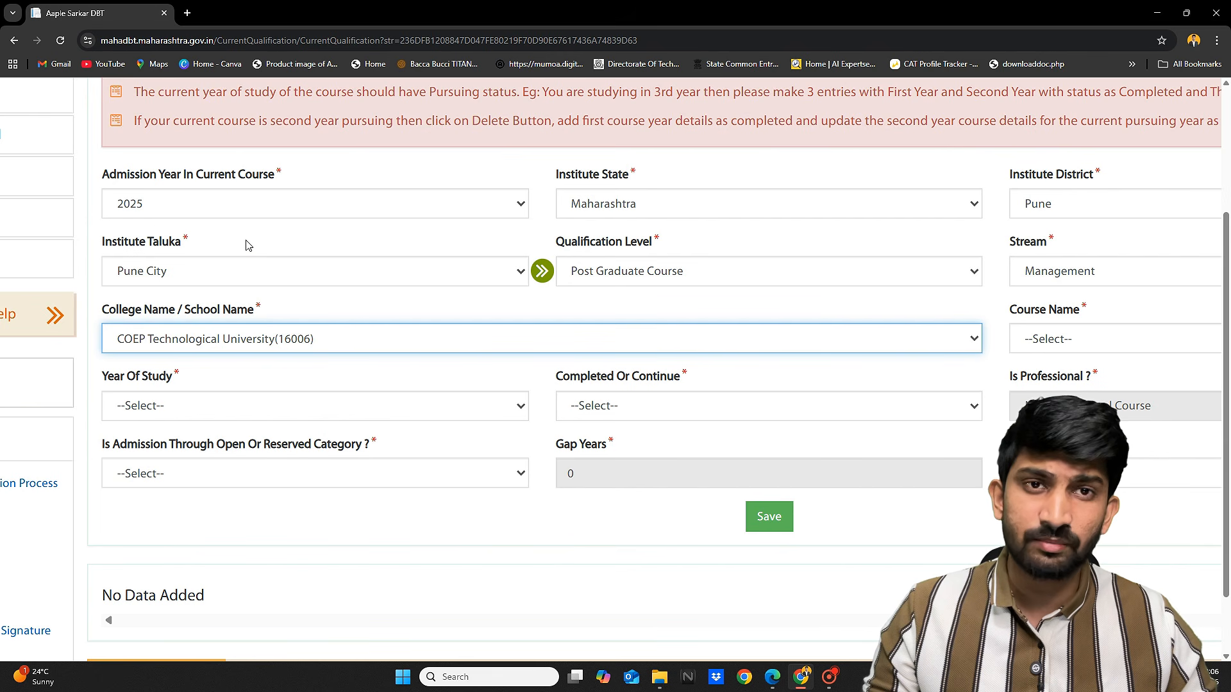
scroll(142, 282, "up", 3)
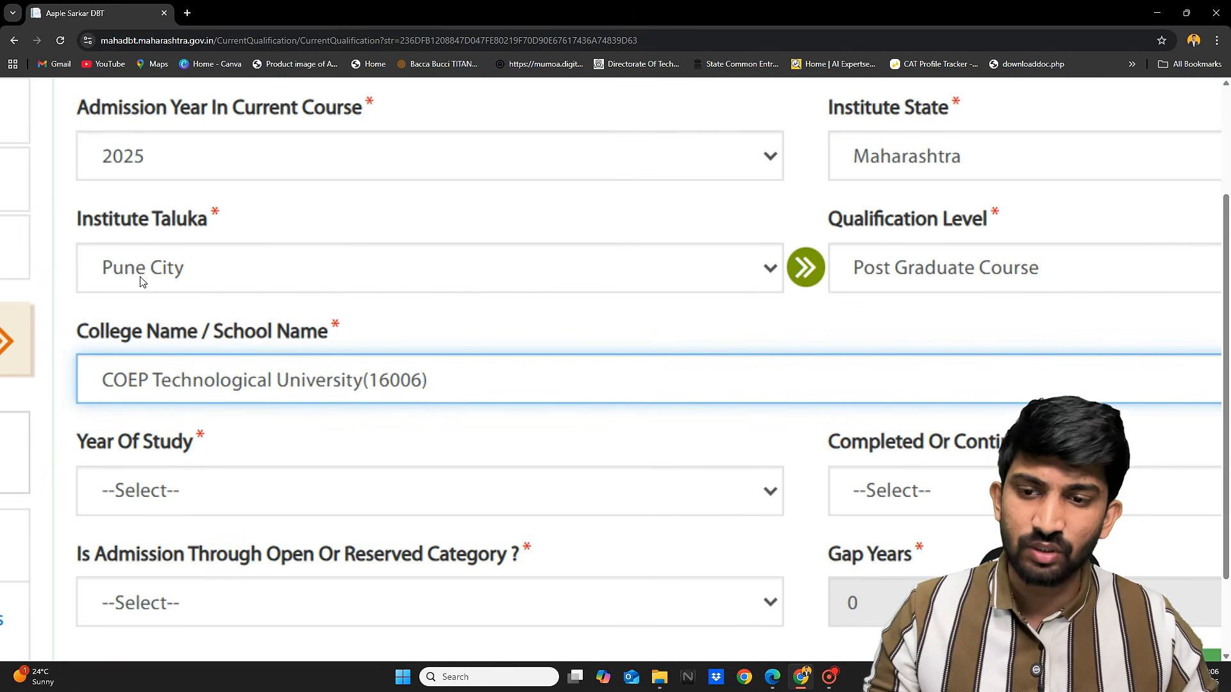
scroll(142, 282, "down", 3)
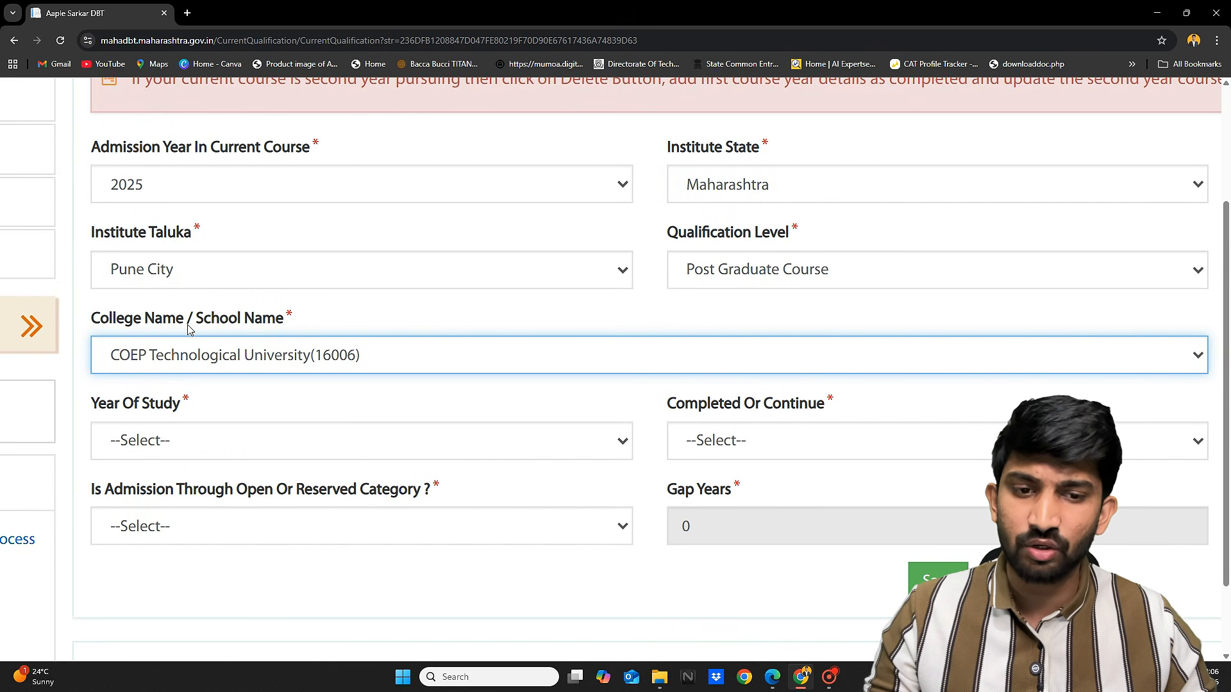
scroll(194, 360, "down", 1)
scroll(194, 360, "right", 2)
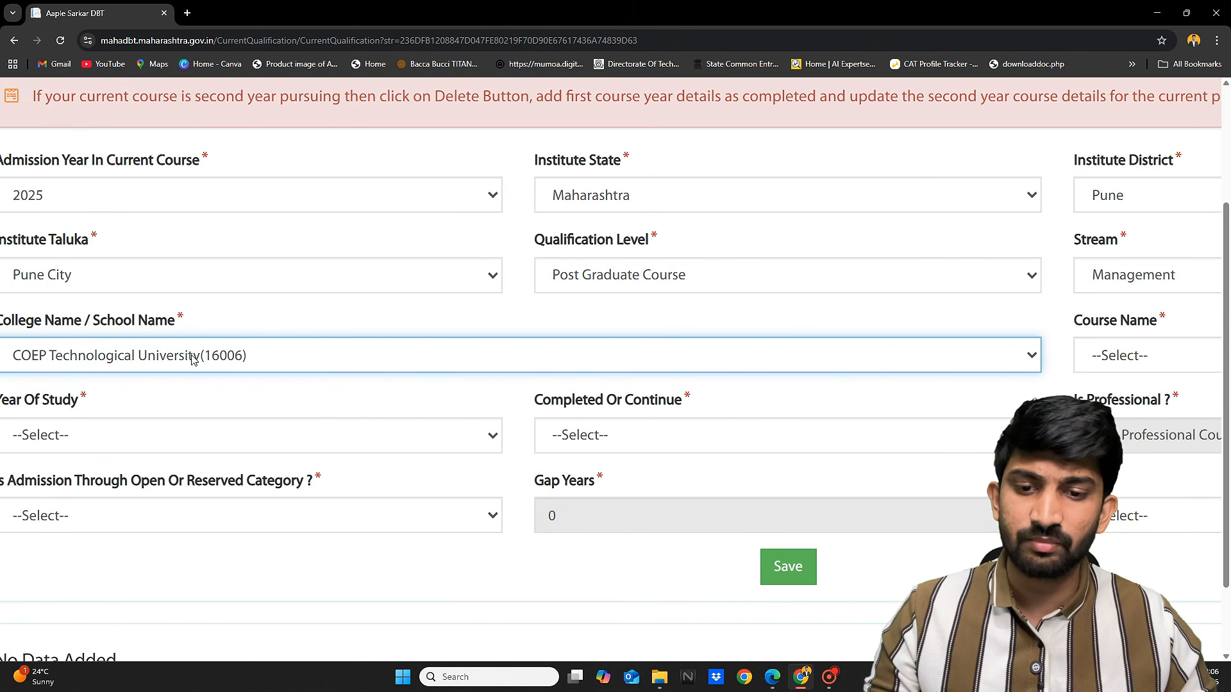
scroll(193, 359, "right", 3)
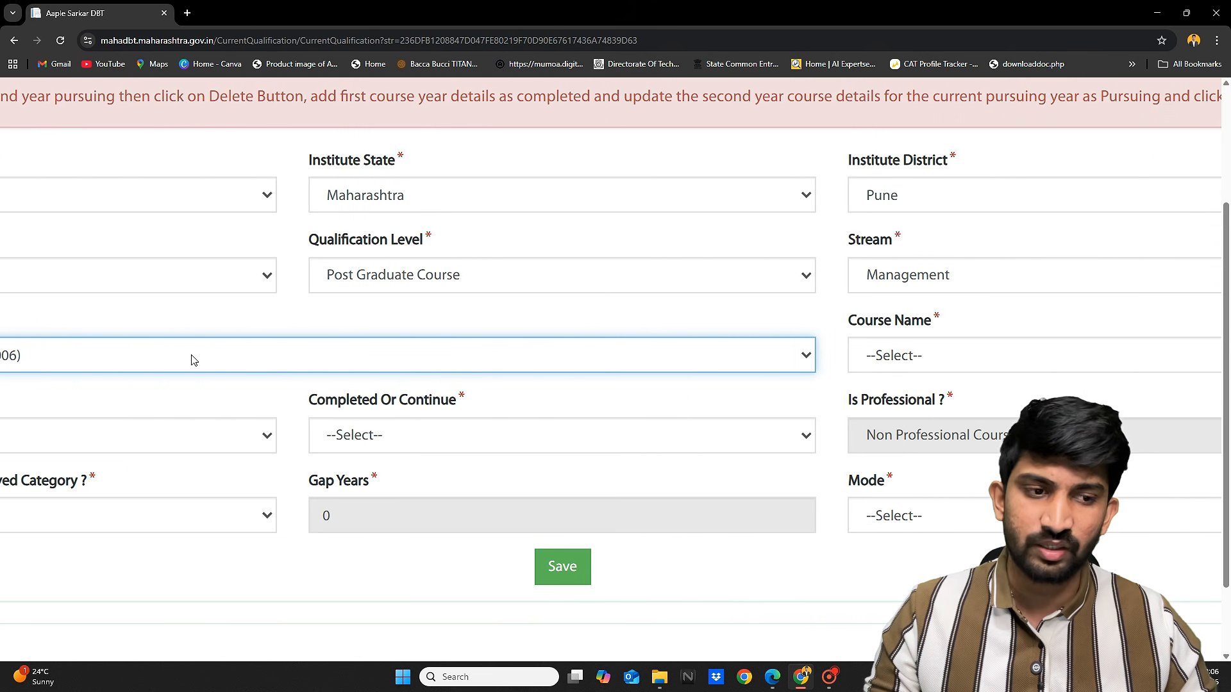
Step: Select M. B. A. (Aided) as the Course Name
left_click(889, 362)
scroll(889, 363, "left", 3)
scroll(889, 363, "right", 4)
left_click(921, 364)
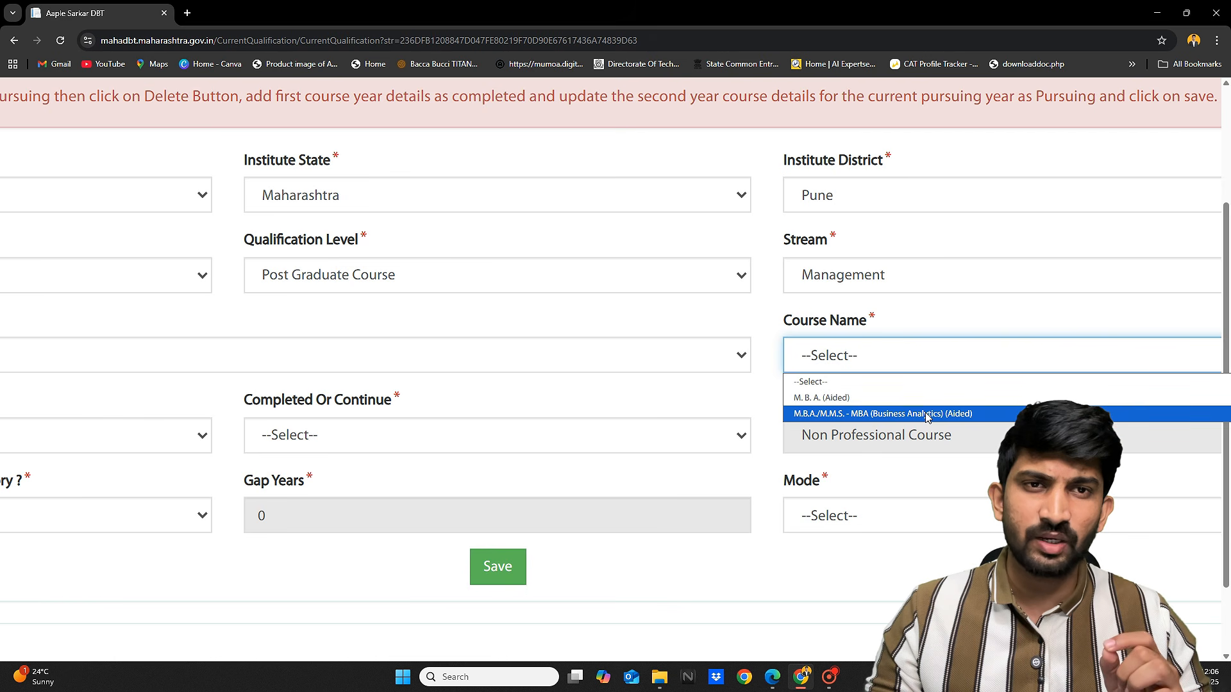
left_click(882, 402)
scroll(882, 408, "left", 8)
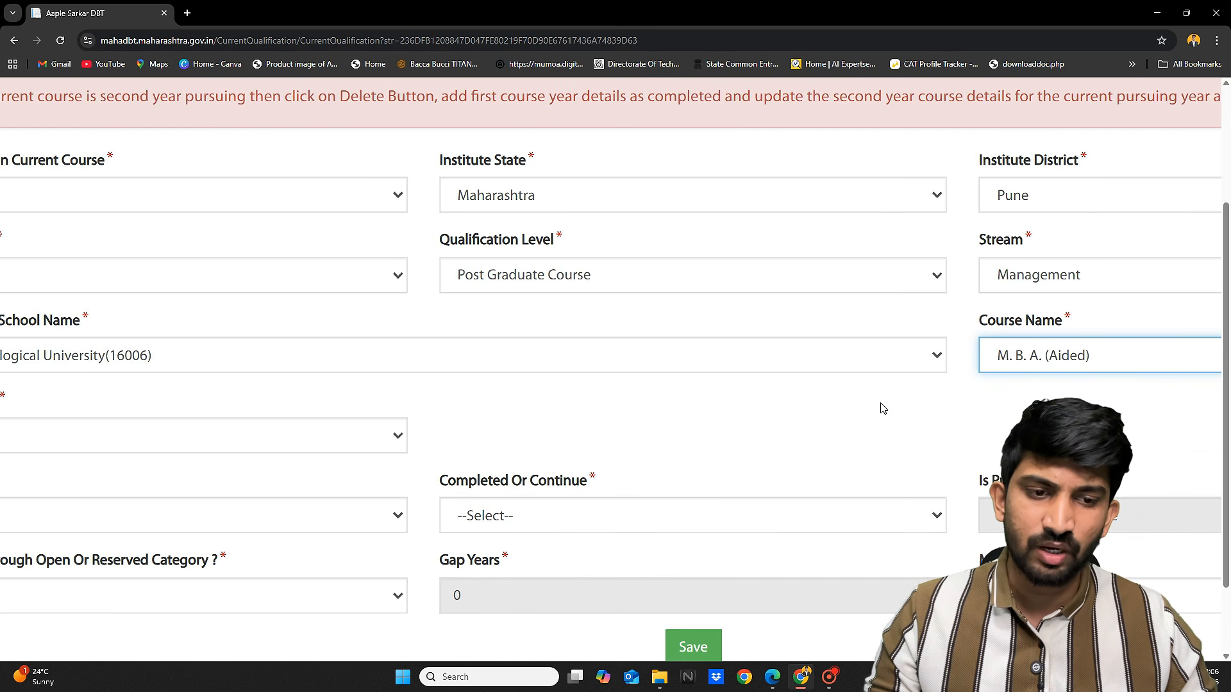
Step: Set the Admission Type to Through CAP/Govt. Quota
scroll(632, 418, "down", 1)
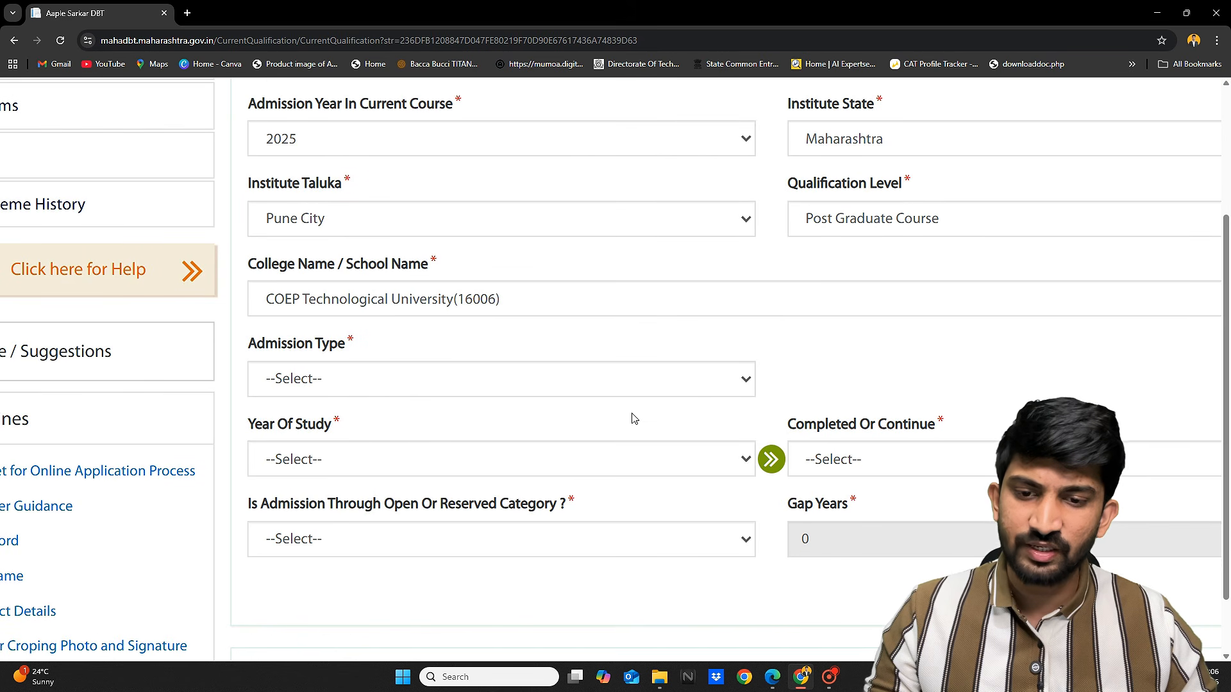
left_click(512, 379)
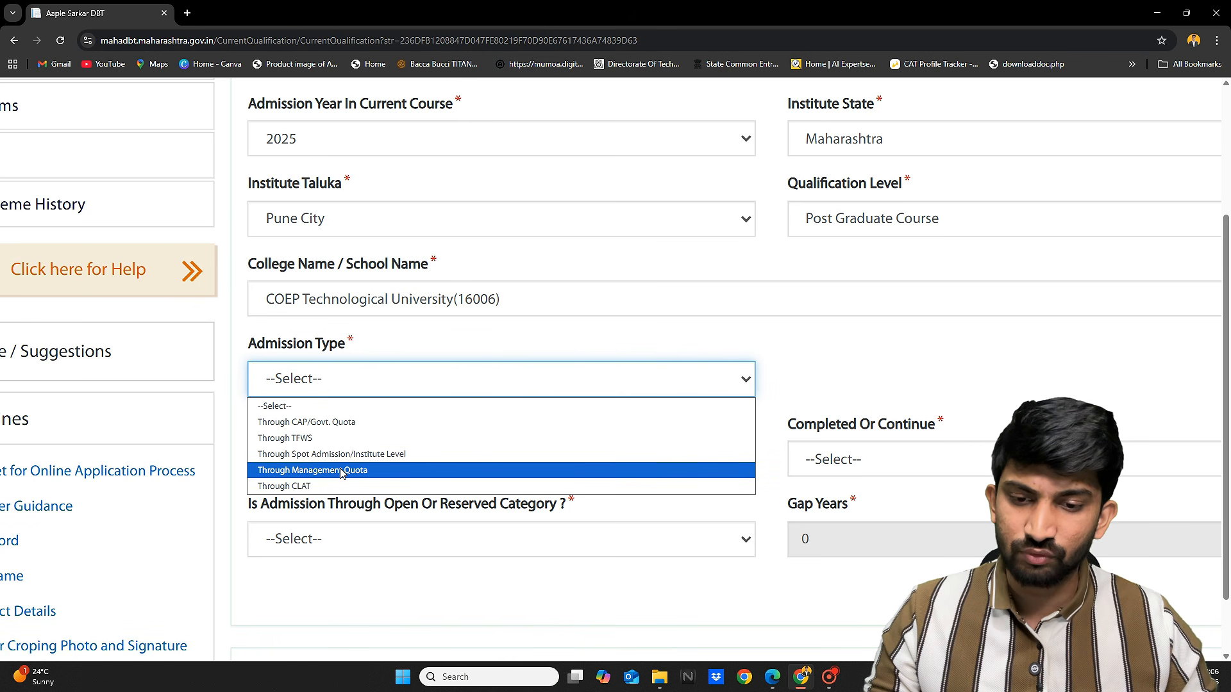
left_click(341, 421)
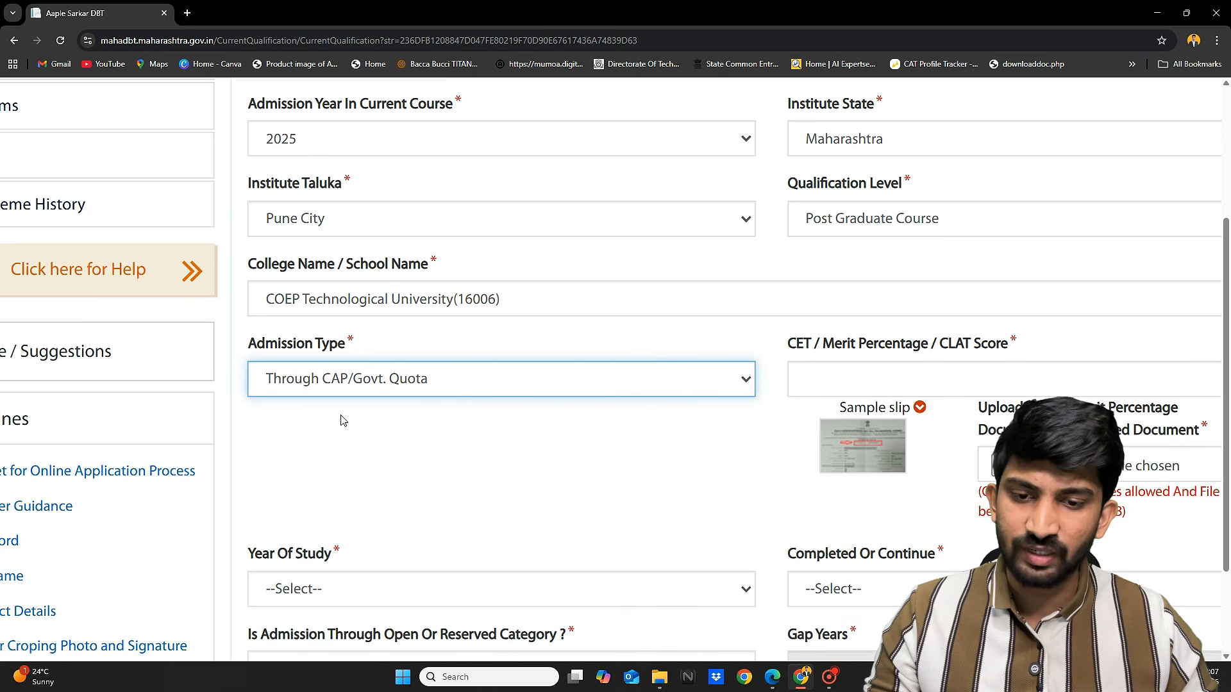
scroll(498, 417, "right", 4)
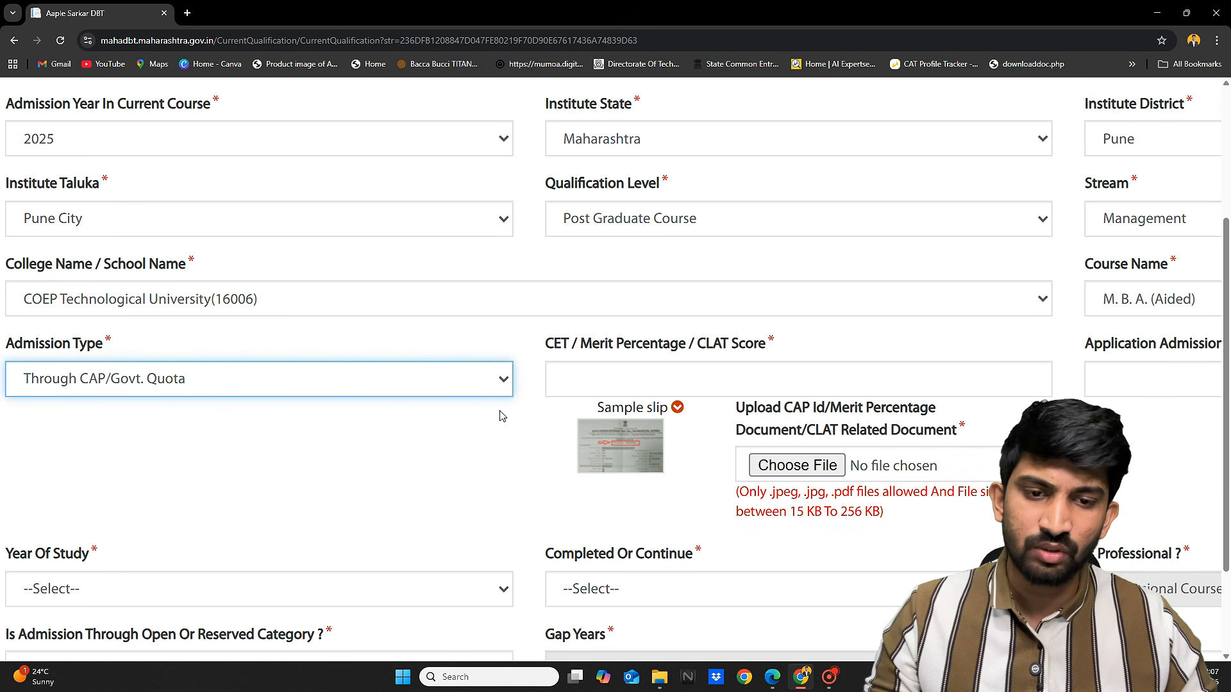
Step: Enter 98 as the CET / Merit Percentage / CLAT Score and begin choosing the merit document
left_click(610, 378)
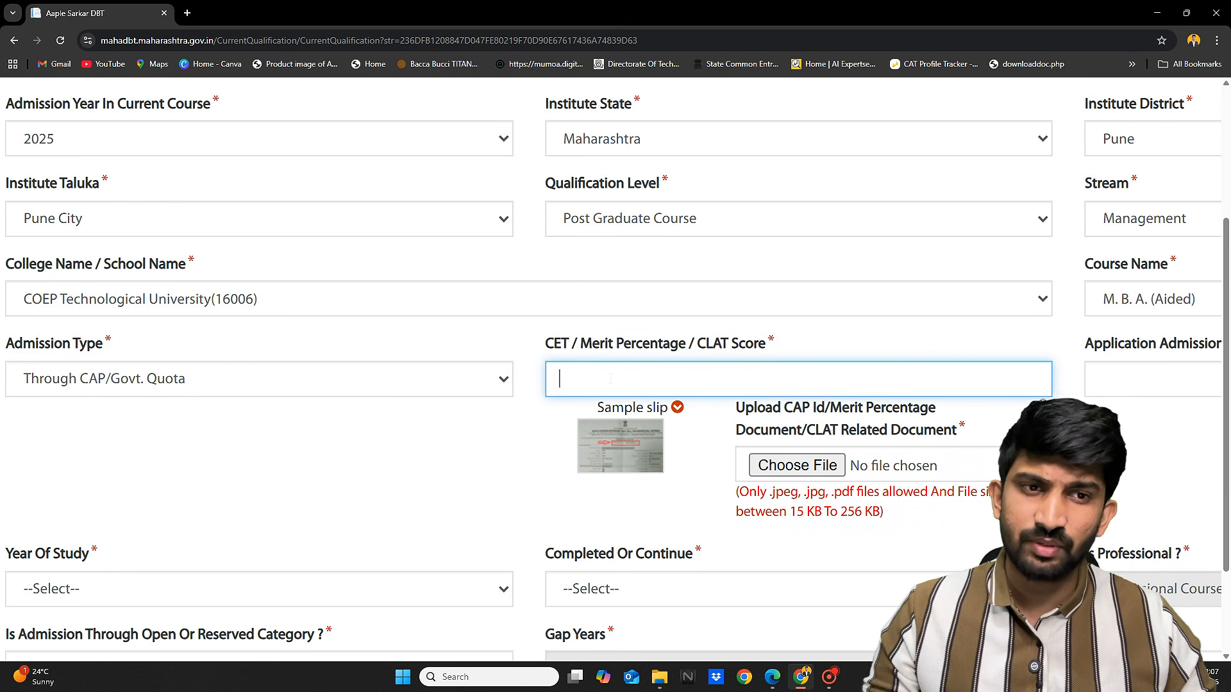
type("98")
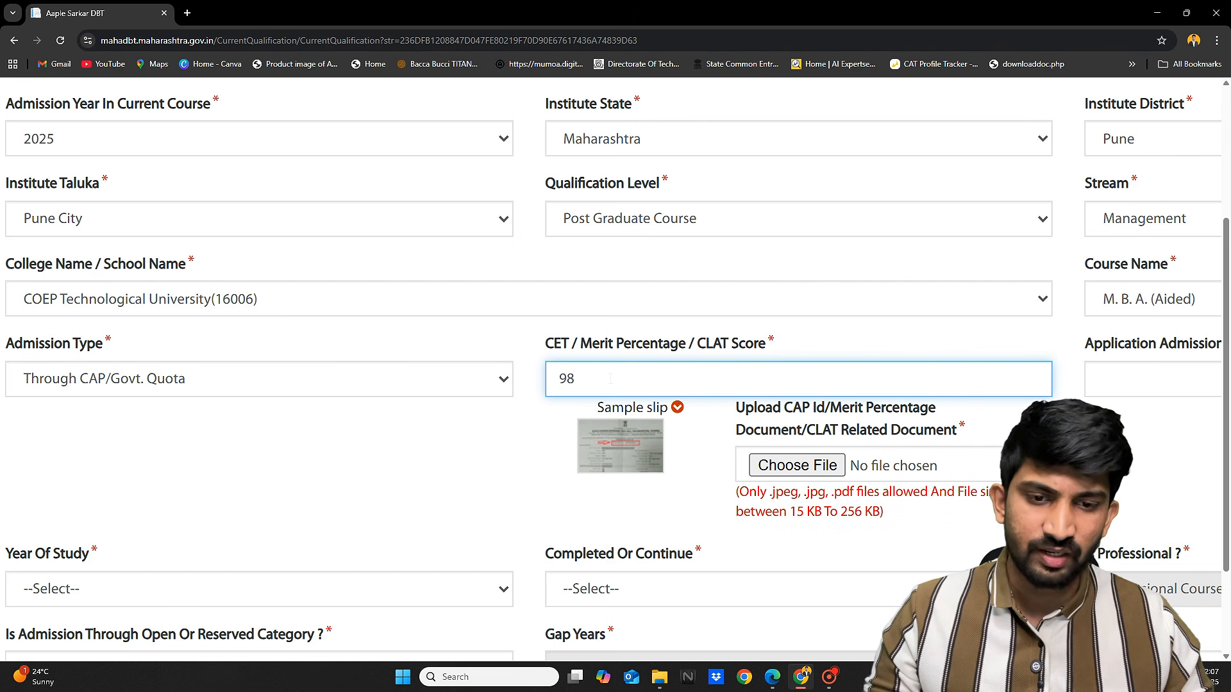
scroll(610, 378, "right", 3)
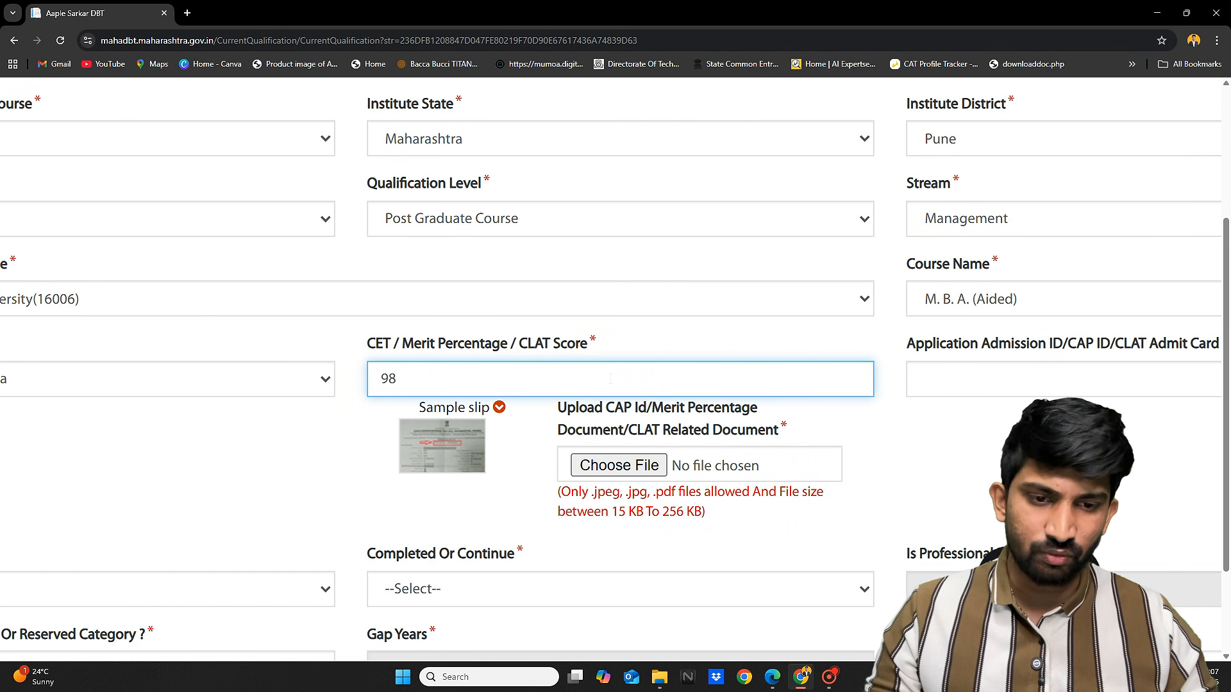
scroll(605, 444, "up", 3)
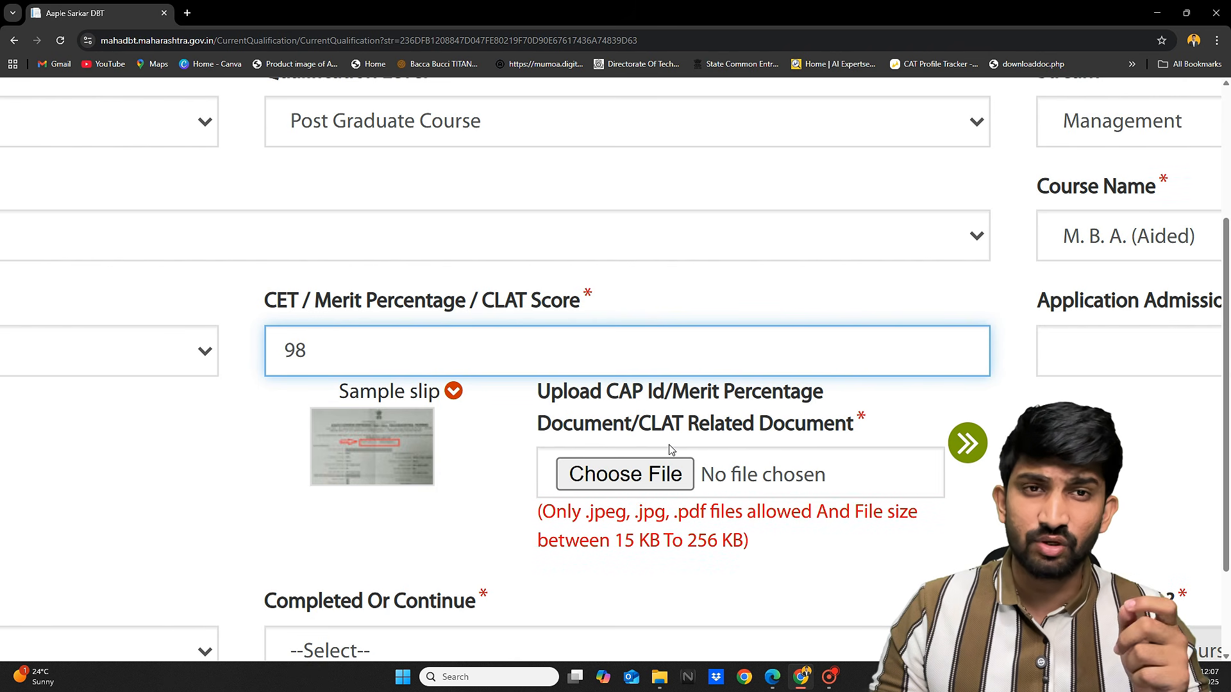
scroll(671, 449, "down", 1)
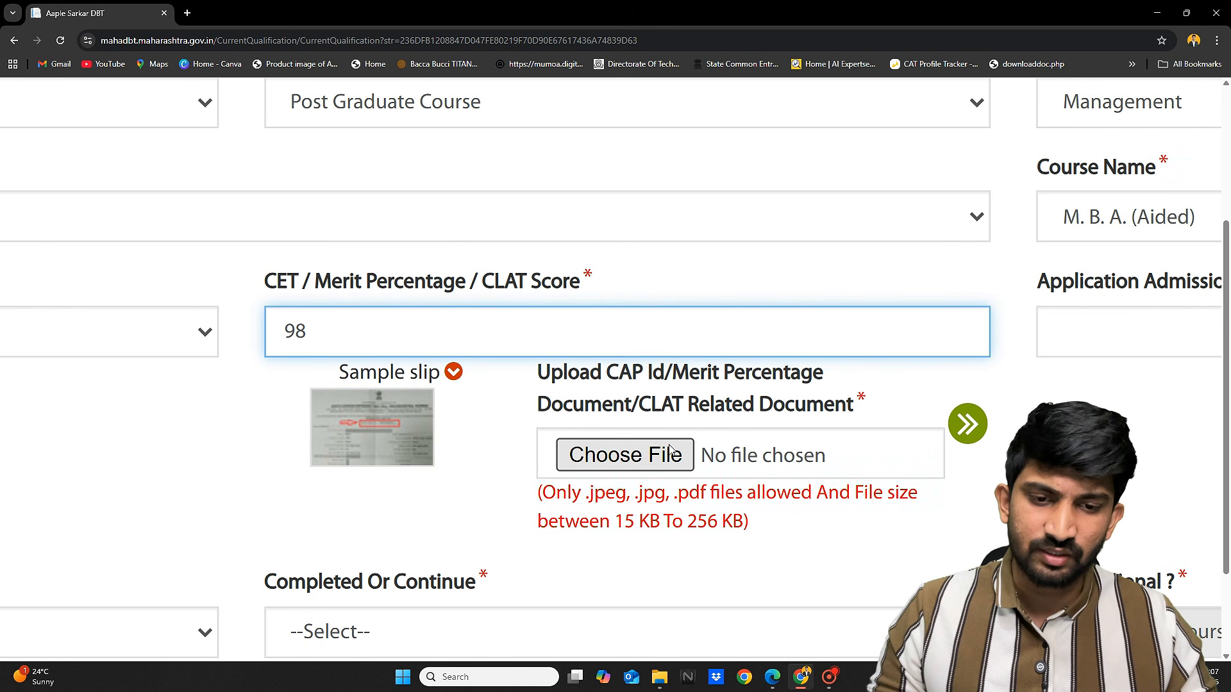
left_click(636, 456)
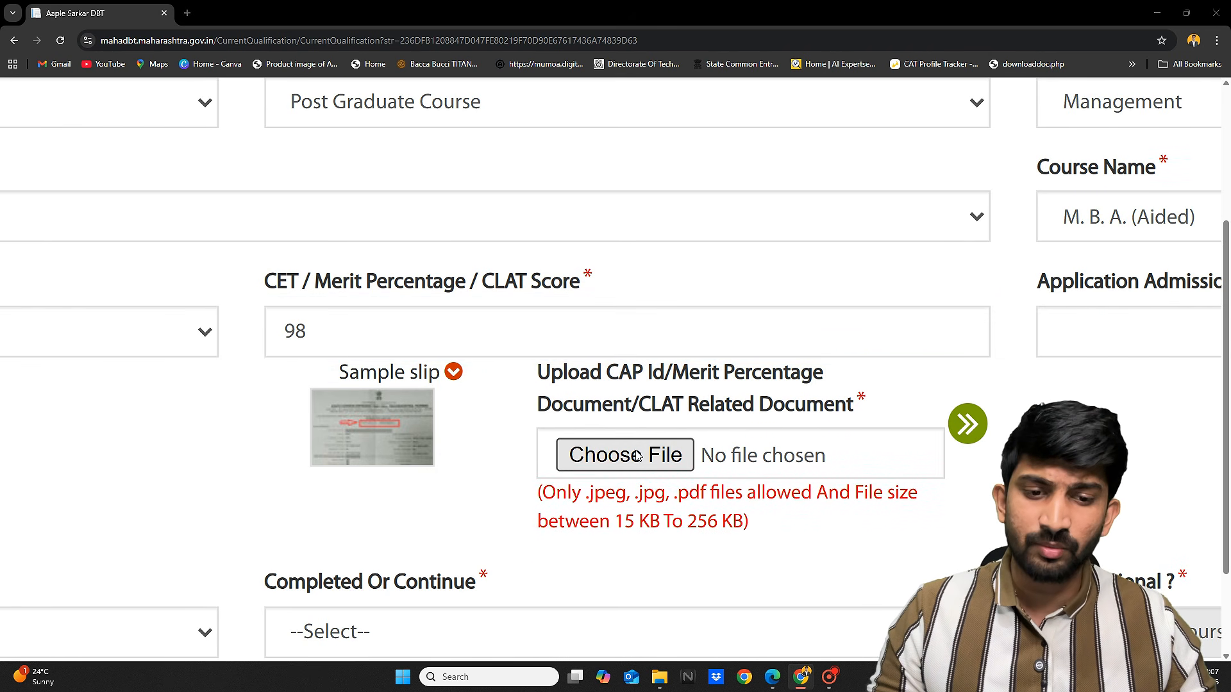
Step: Attach doc.jpg from Downloads as the CAP ID / merit document
left_click(97, 193)
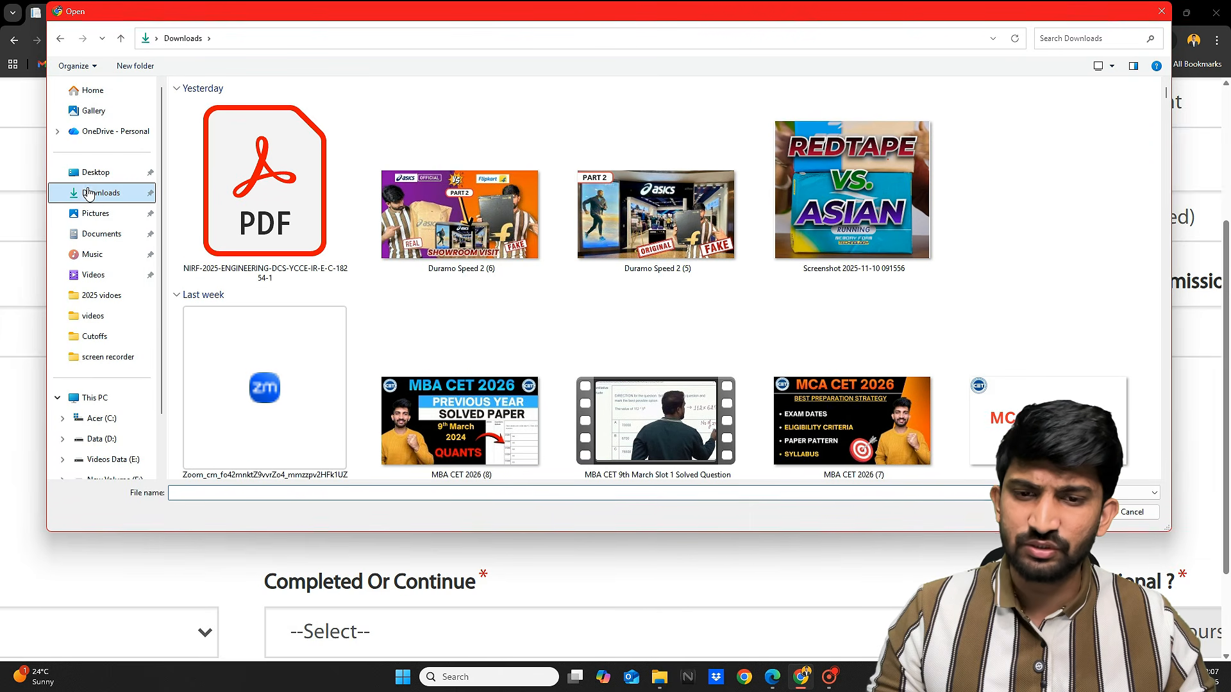
scroll(420, 271, "down", 5)
scroll(420, 270, "down", 15)
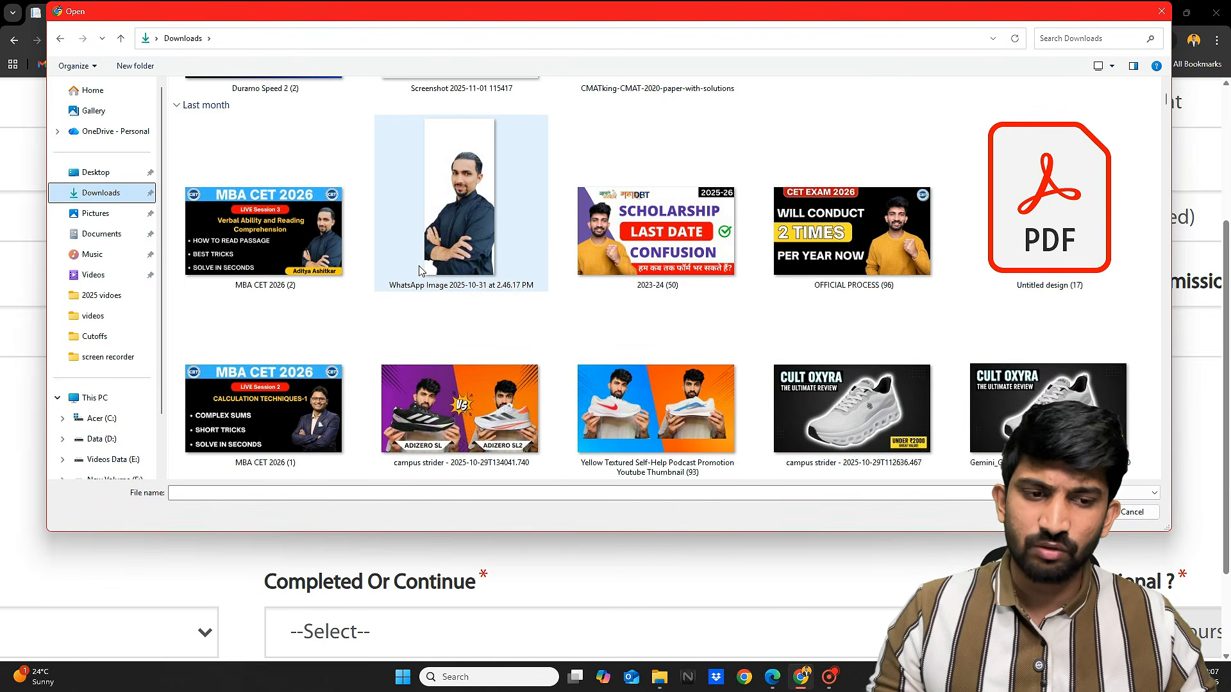
scroll(420, 270, "down", 3)
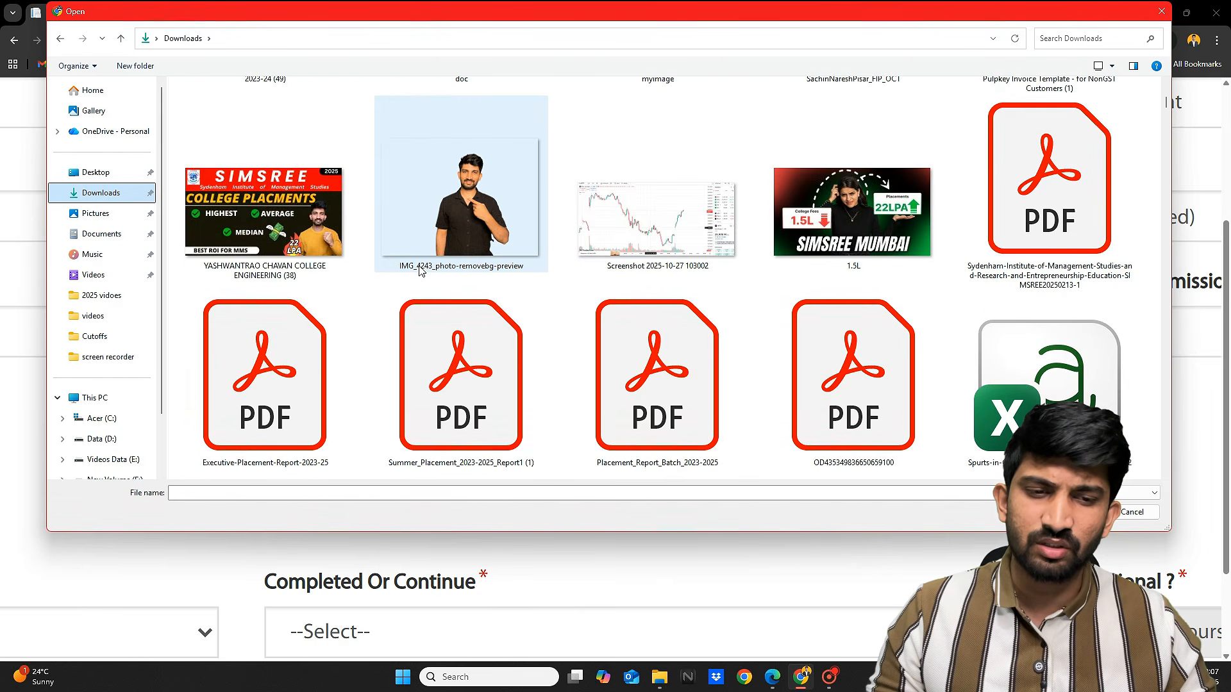
scroll(419, 271, "up", 5)
double_click(474, 373)
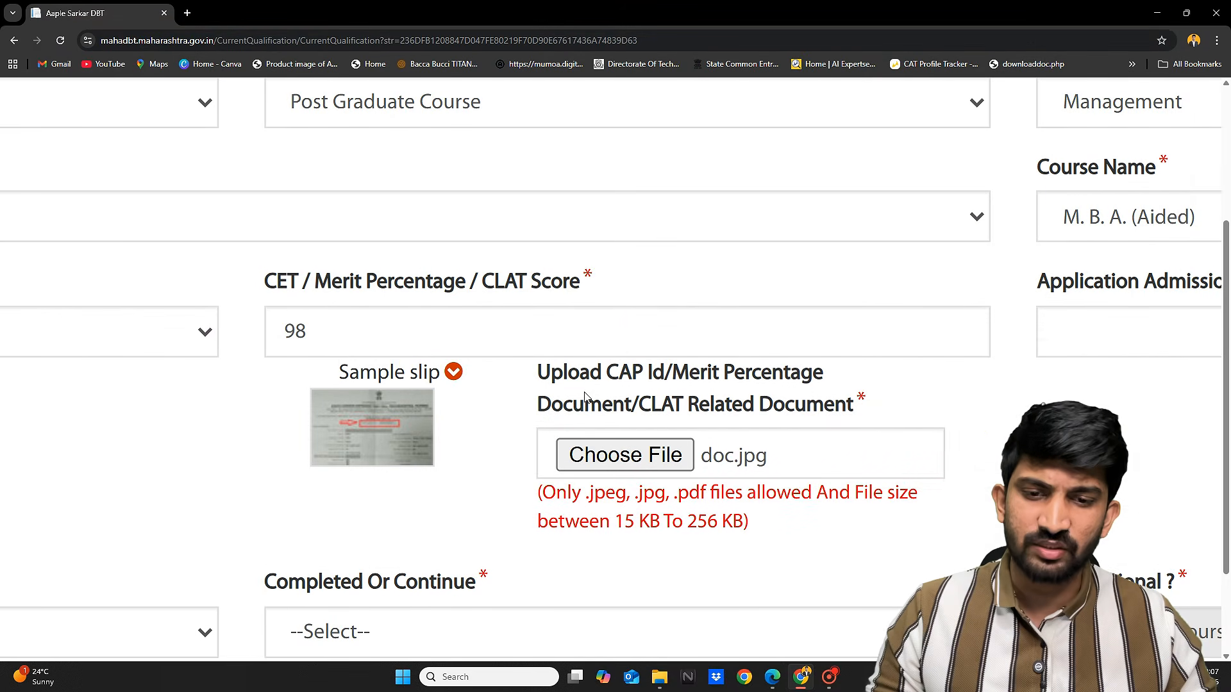
scroll(621, 418, "right", 1)
scroll(621, 418, "down", 1)
scroll(621, 419, "right", 1)
scroll(621, 423, "up", 2)
scroll(663, 463, "down", 2)
scroll(666, 477, "right", 3)
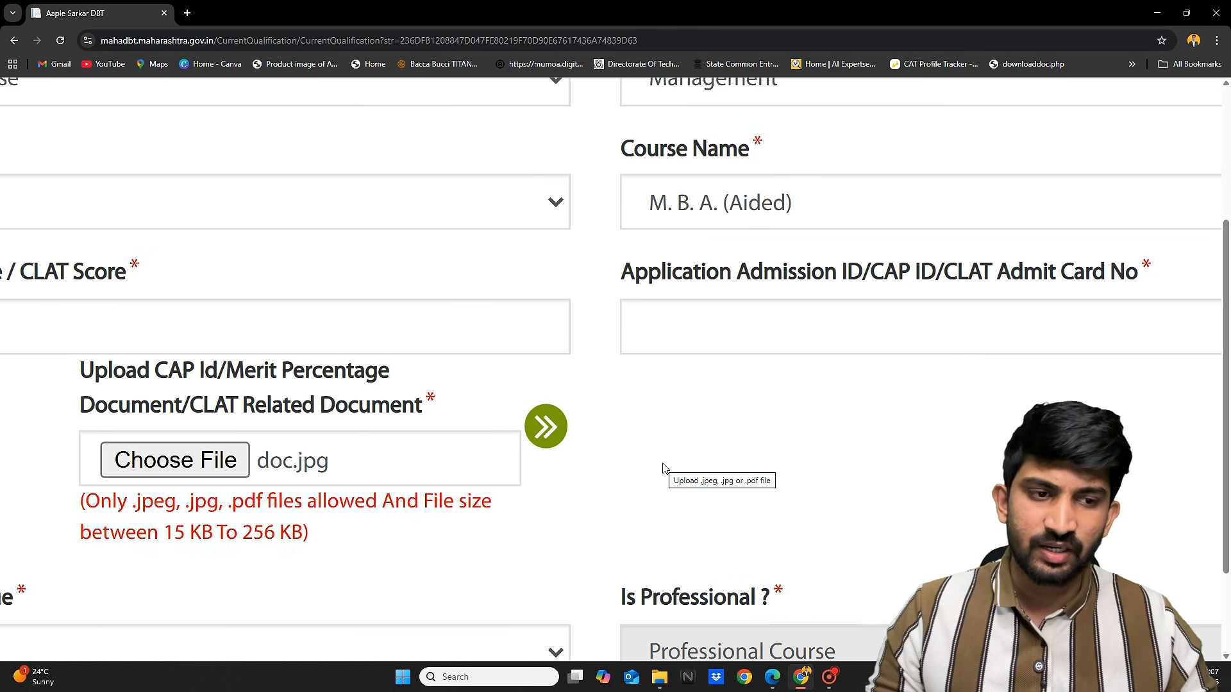
Step: Enter the applicant's admission ID in the Application Admission ID field
left_click(694, 340)
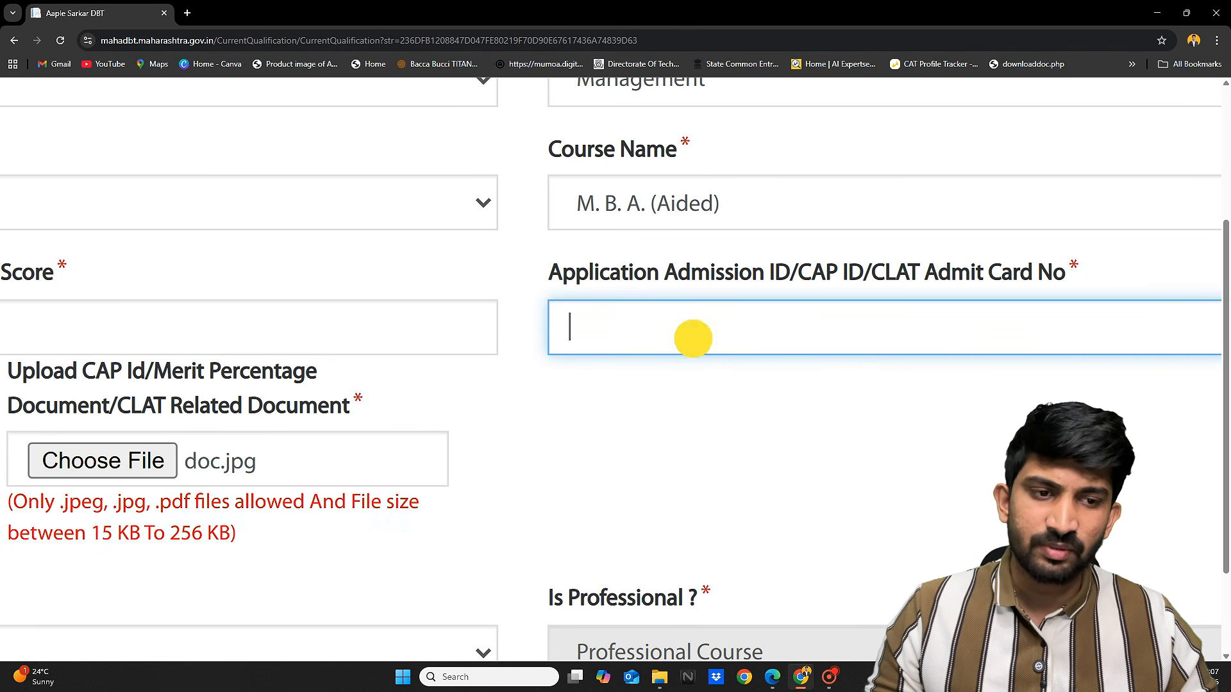
scroll(695, 341, "left", 3)
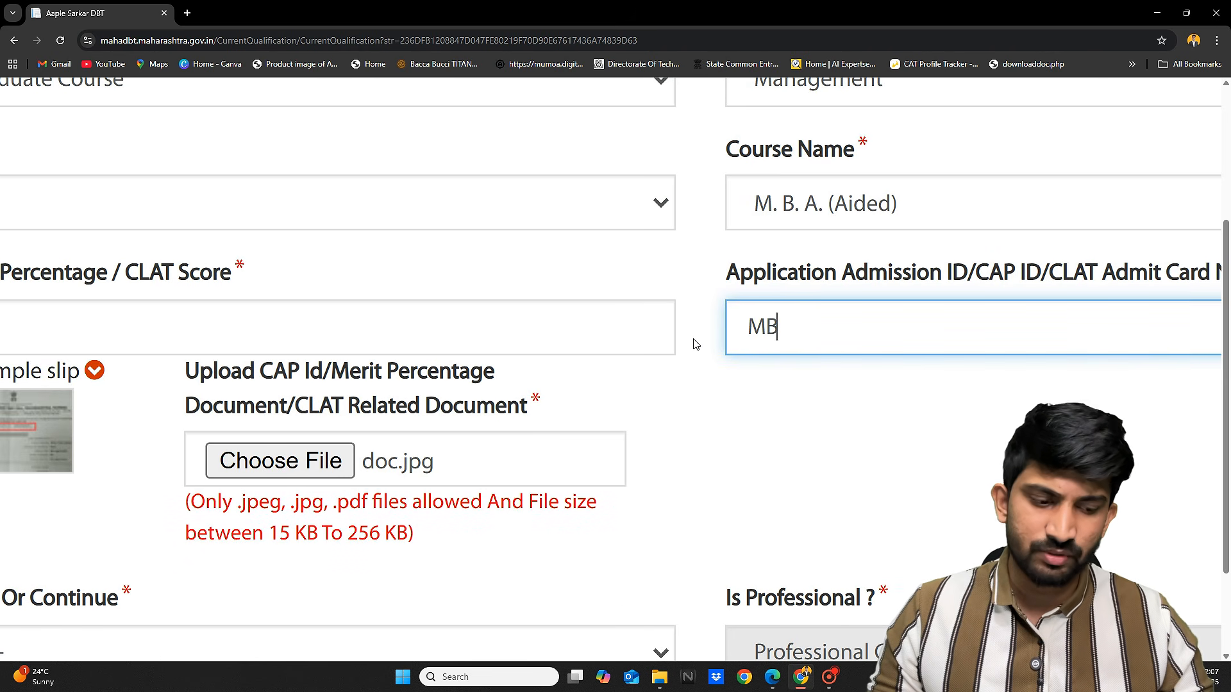
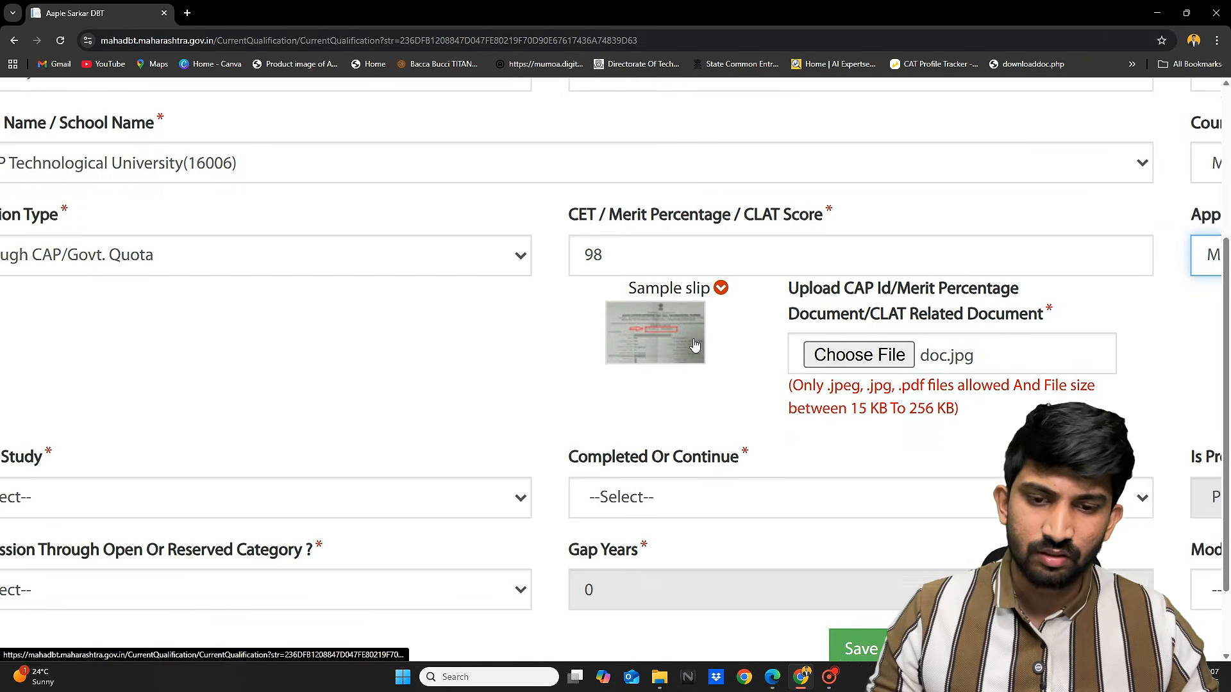
scroll(695, 346, "right", 3)
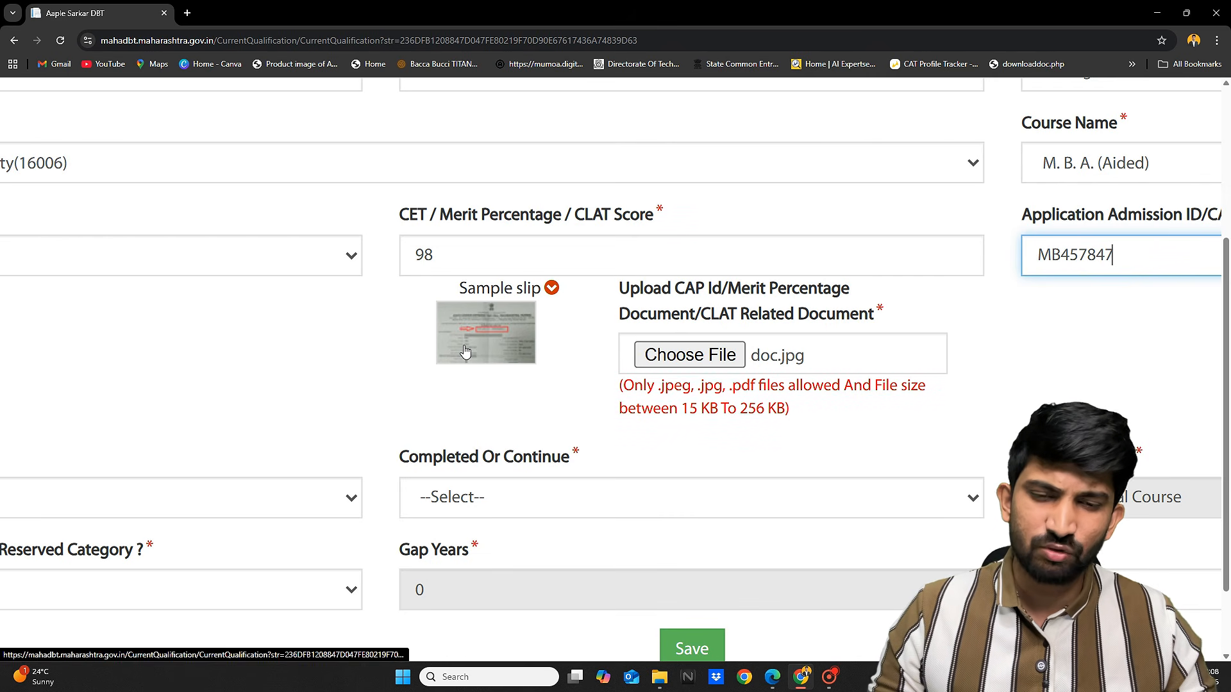
scroll(1079, 272, "left", 3)
scroll(1045, 259, "left", 5)
scroll(1045, 260, "down", 1)
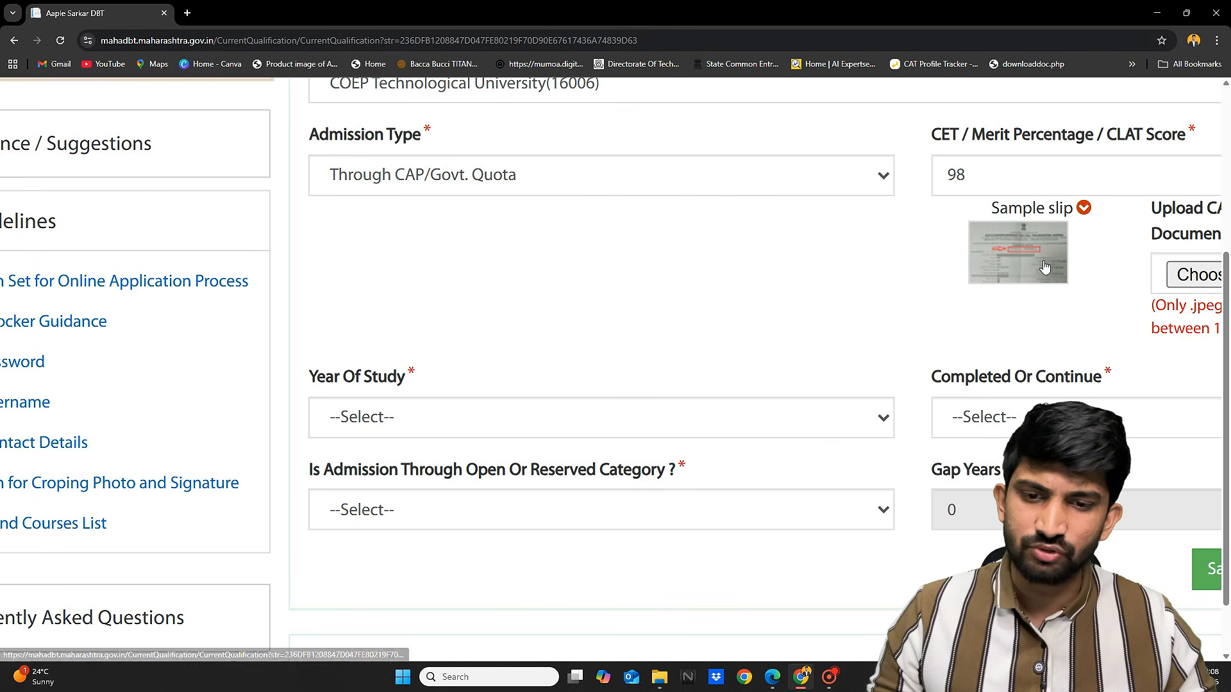
Step: Set Year Of Study to First Year, marked as Pursuing
left_click(506, 428)
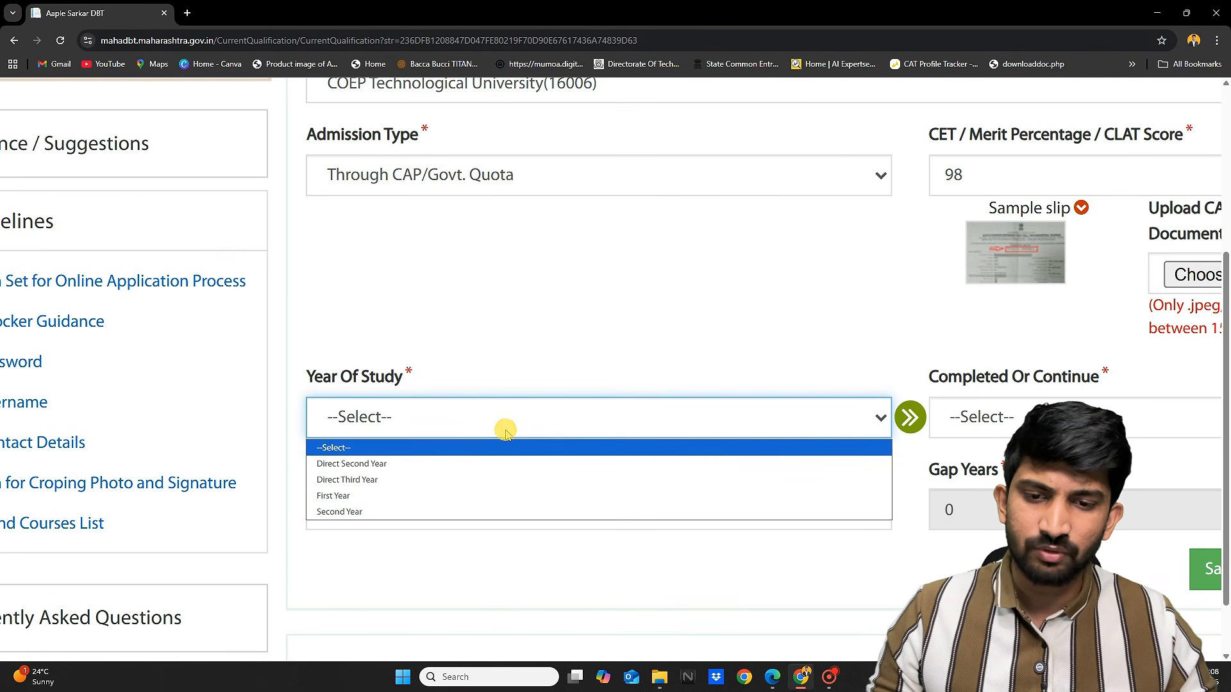
scroll(506, 432, "right", 2)
left_click(453, 431)
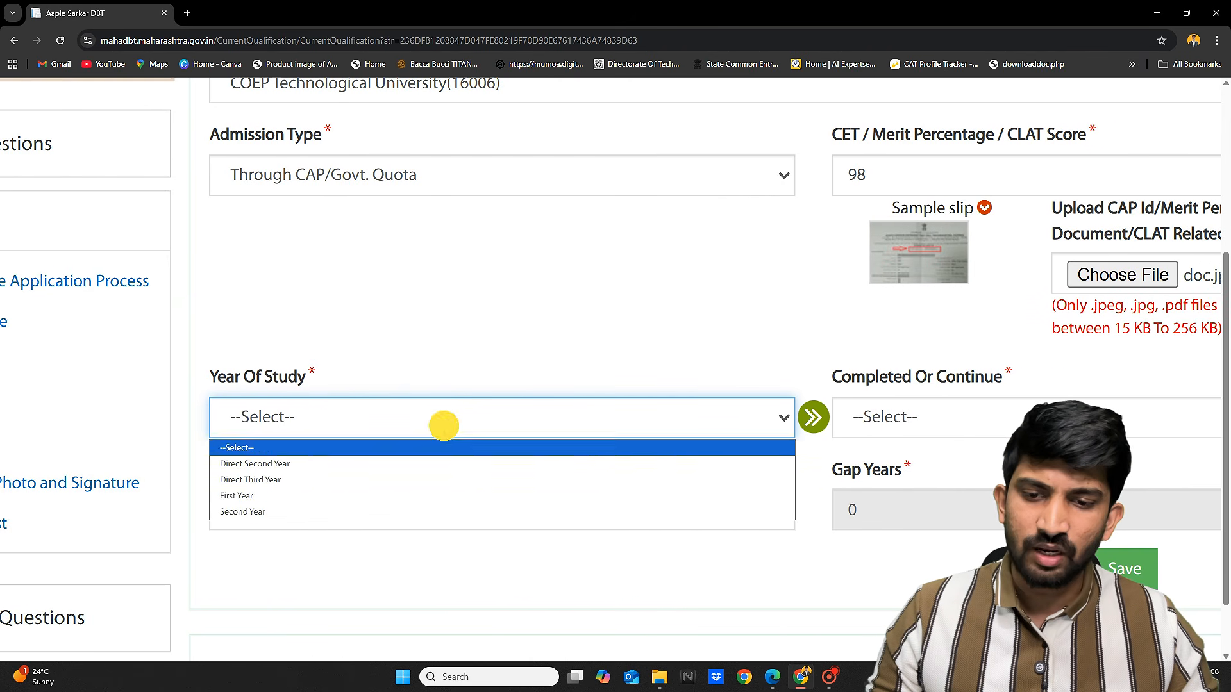
left_click(301, 493)
scroll(302, 492, "down", 3)
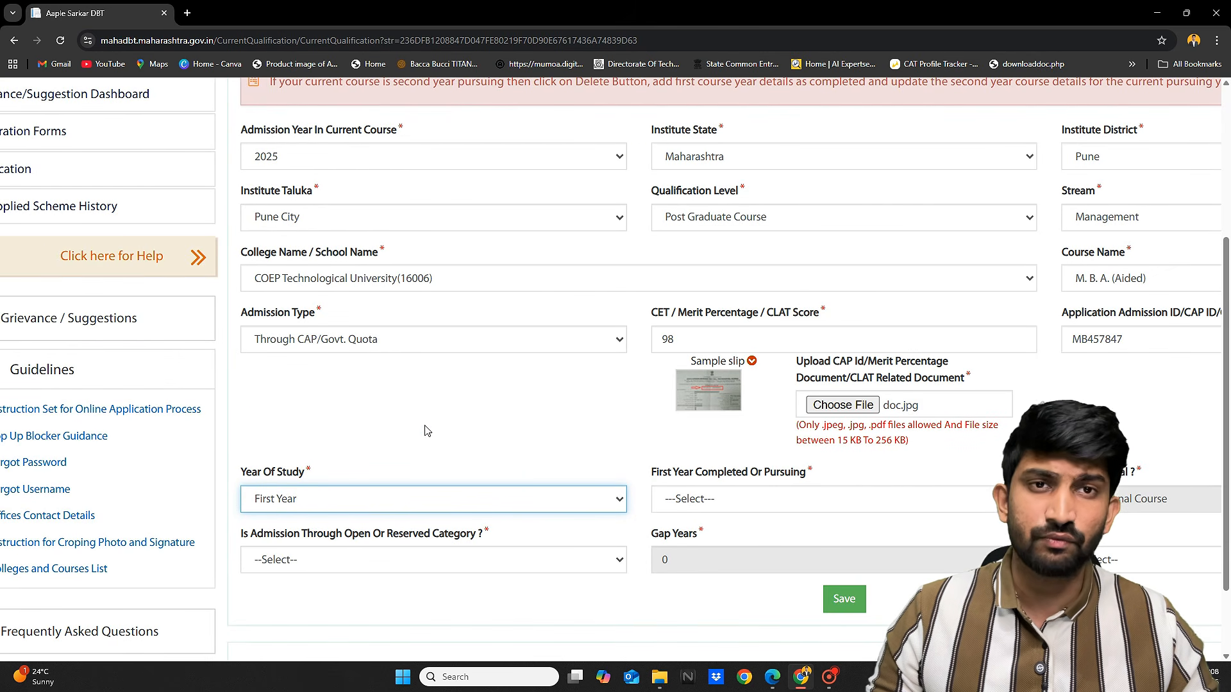
scroll(427, 430, "down", 2)
scroll(580, 421, "up", 3)
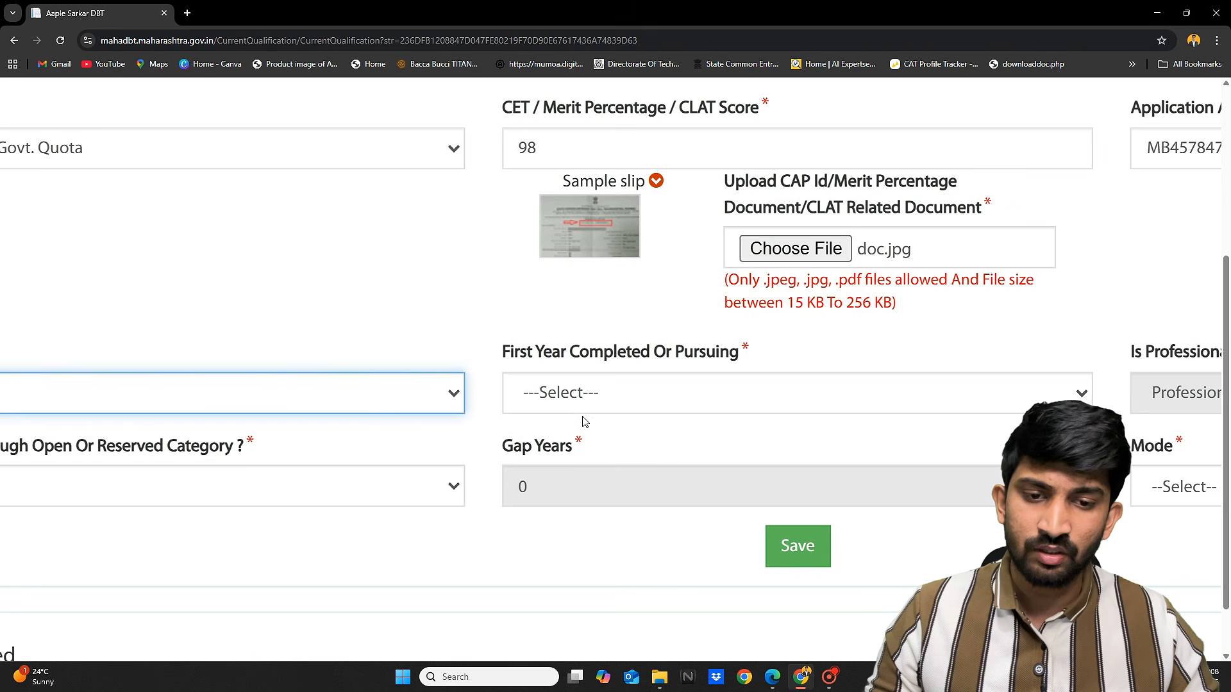
left_click(621, 393)
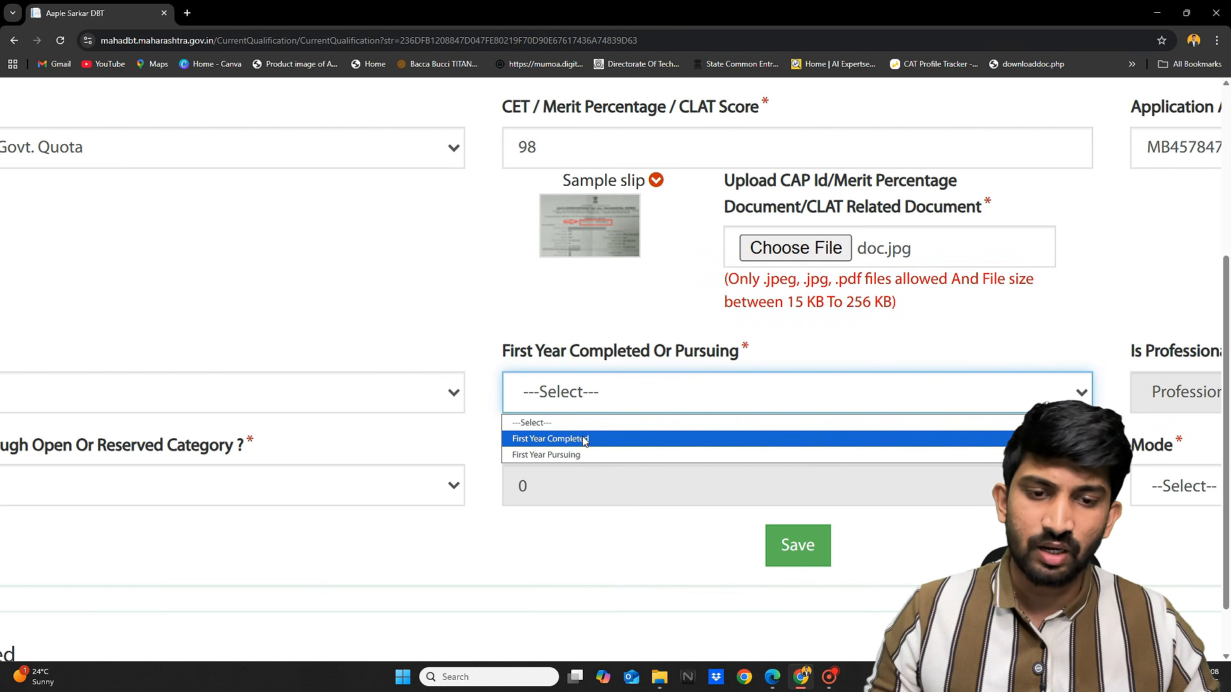
left_click(563, 455)
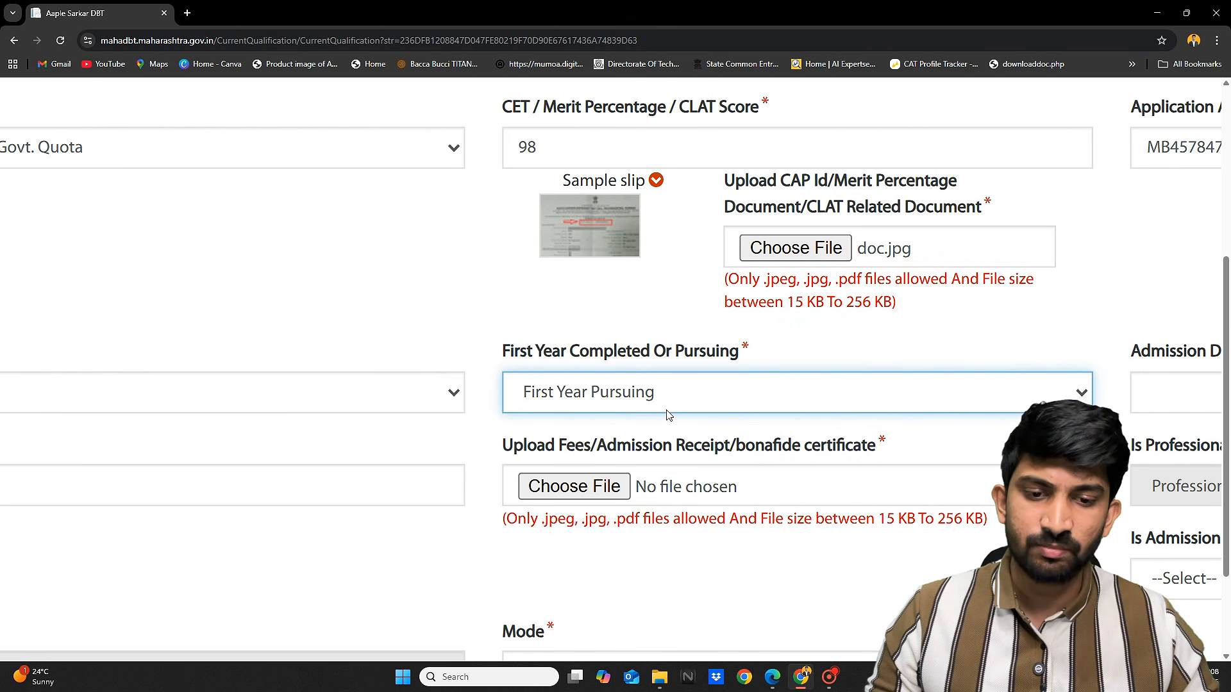
scroll(667, 414, "right", 5)
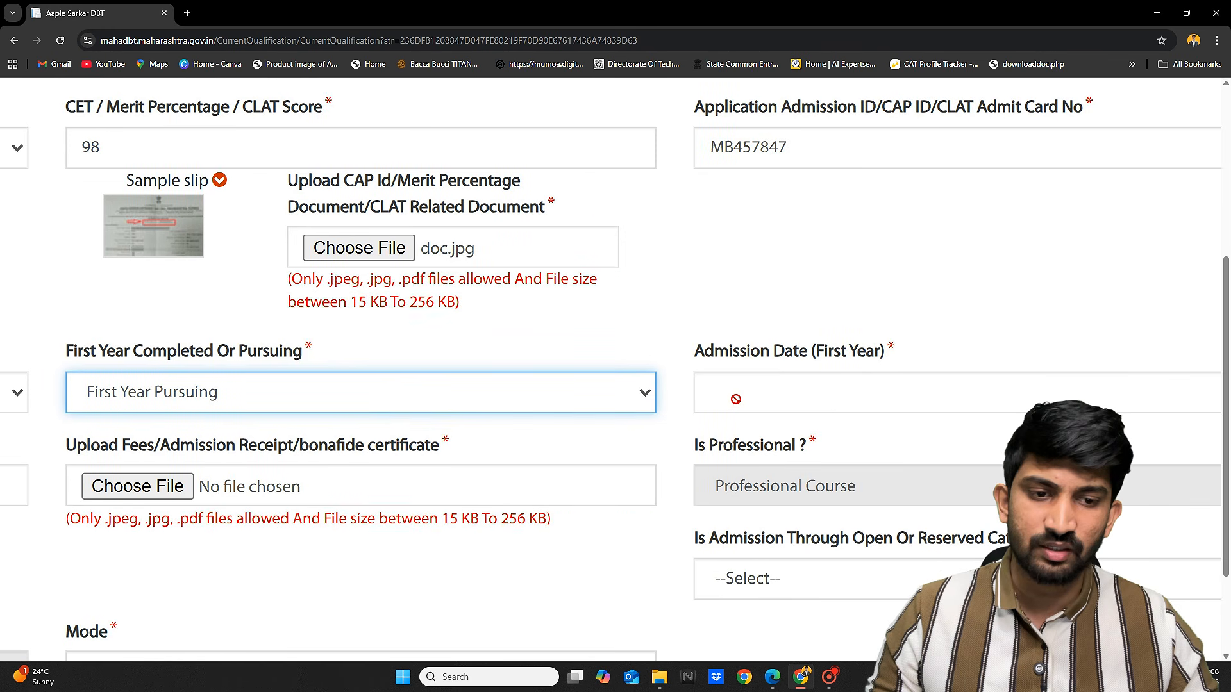
Step: Set the admission date to 16/09/2025 and enter 0 as Fees Paid
left_click(763, 399)
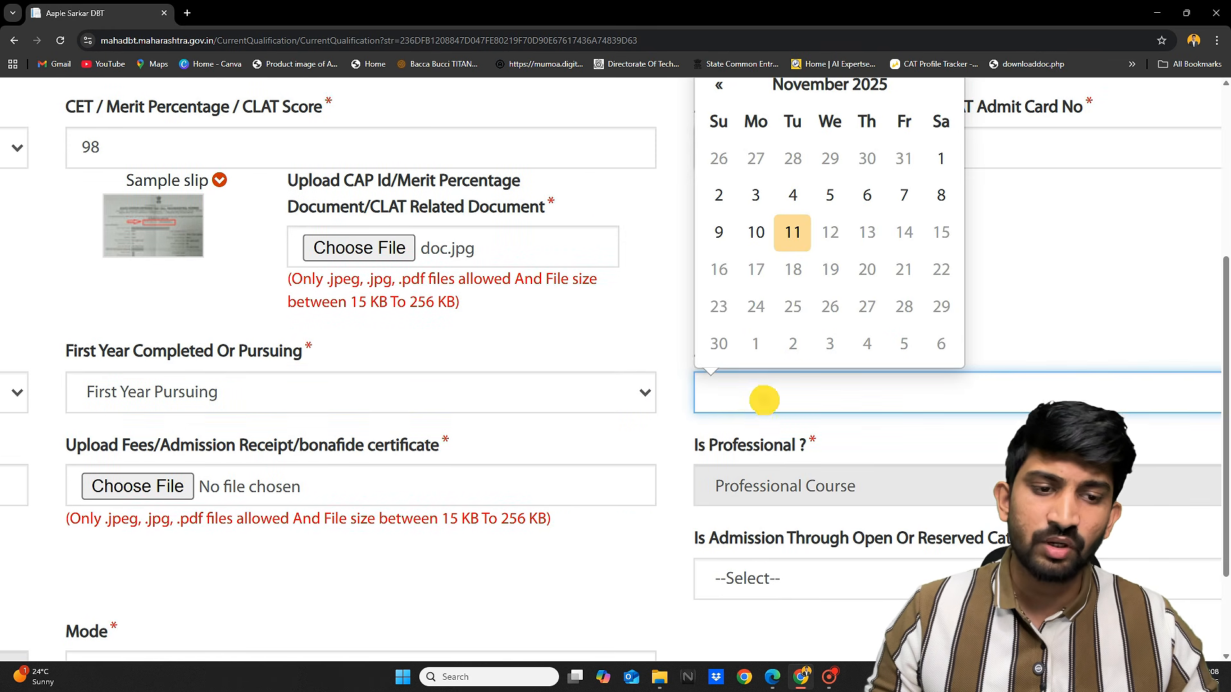
scroll(763, 399, "up", 1)
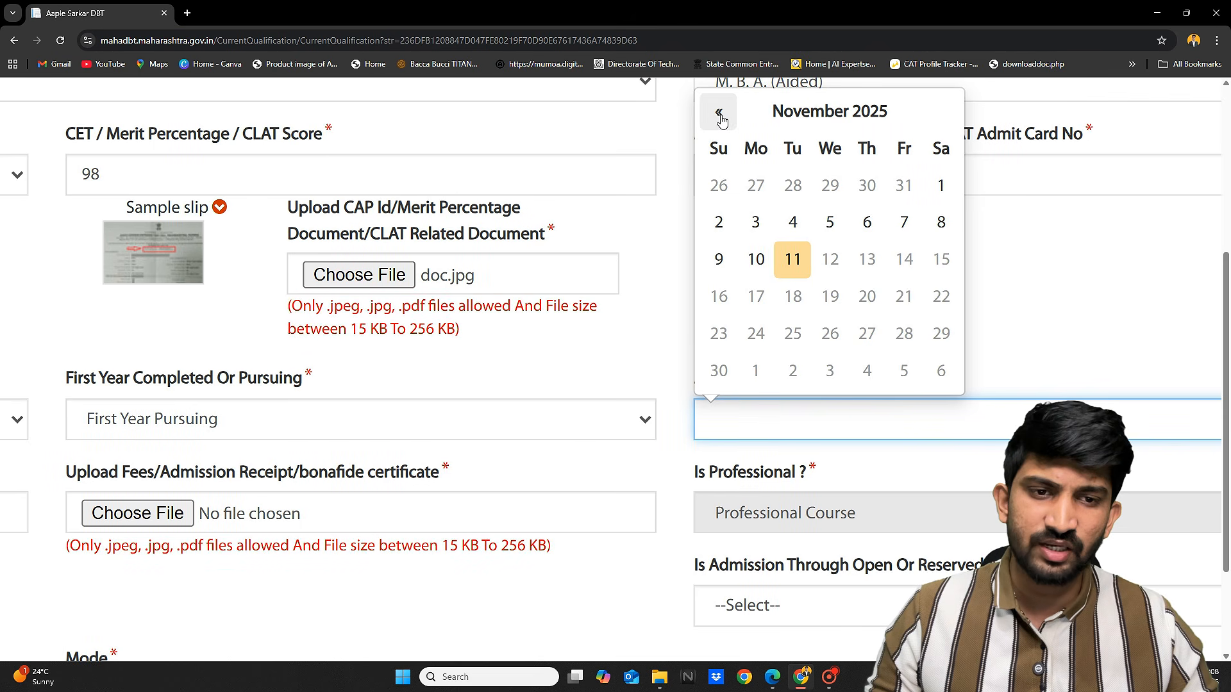
left_click(719, 113)
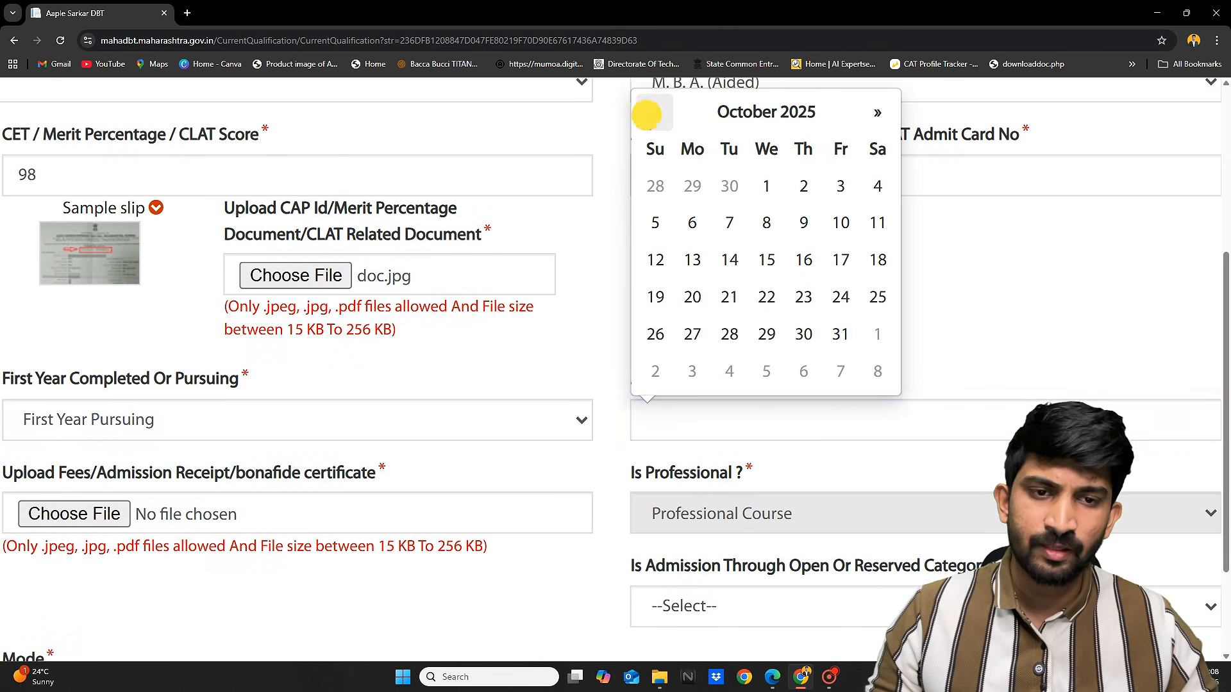
left_click(651, 119)
left_click(736, 265)
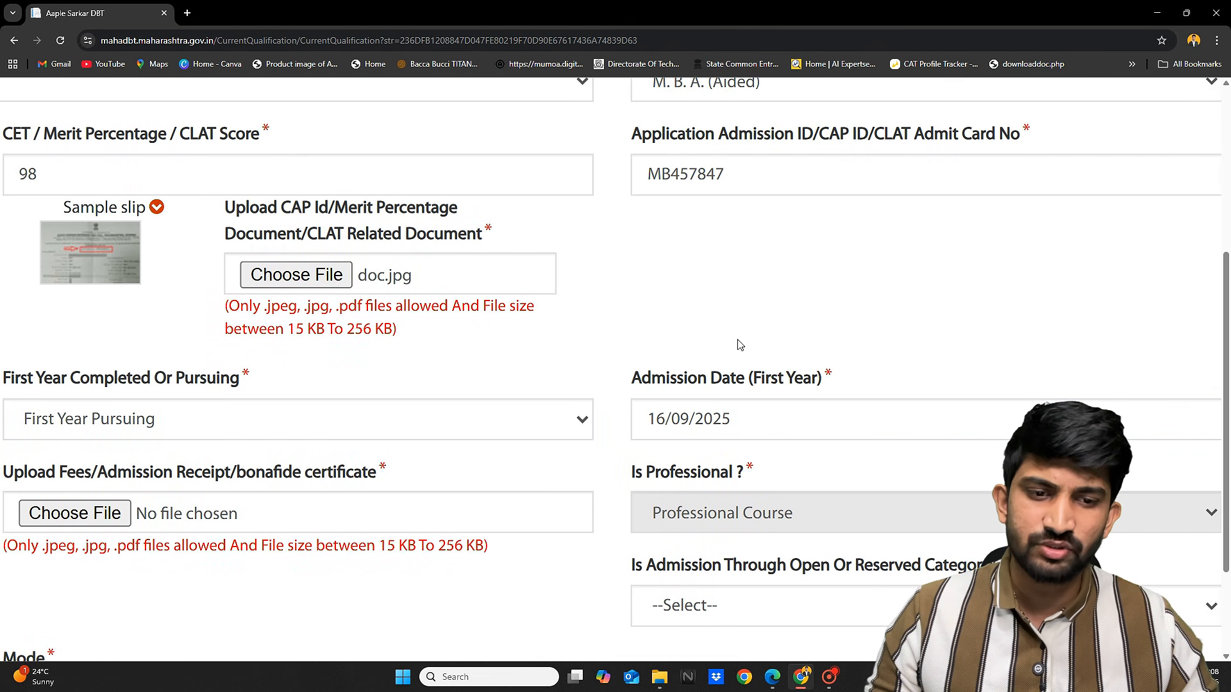
scroll(737, 344, "down", 3)
scroll(738, 344, "up", 3)
left_click(250, 434)
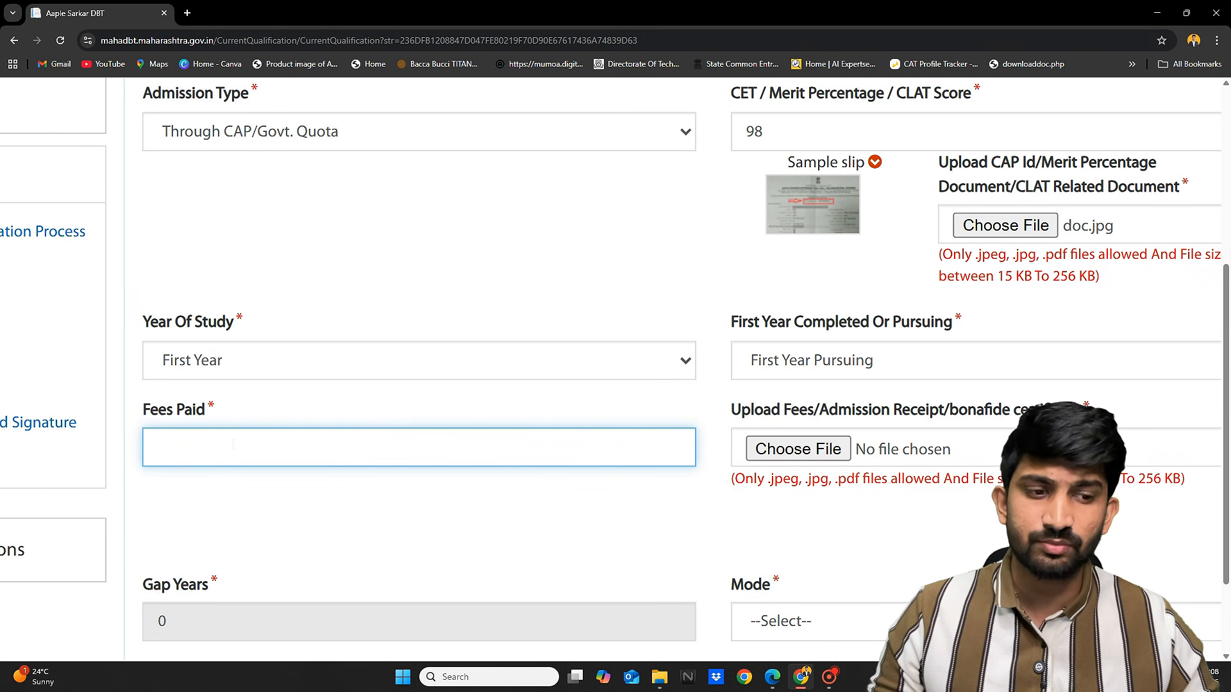
type("0")
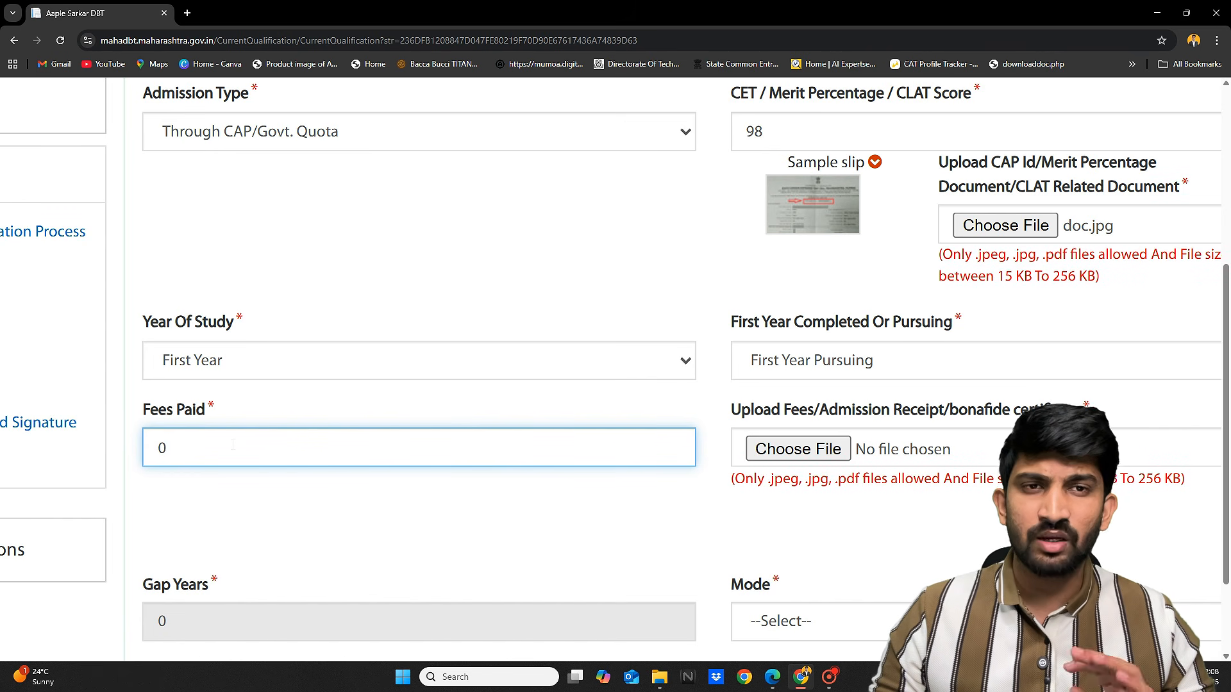
scroll(233, 444, "right", 5)
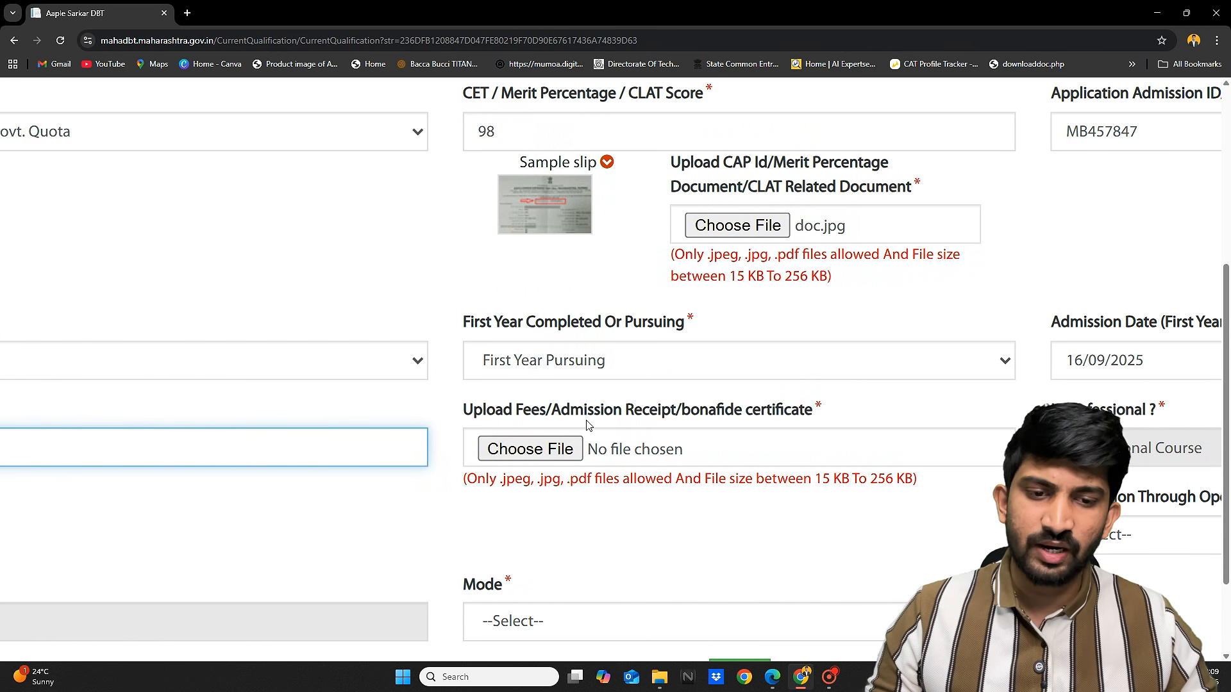
Step: Upload doc.jpg from Downloads as the fees/admission receipt
left_click(523, 450)
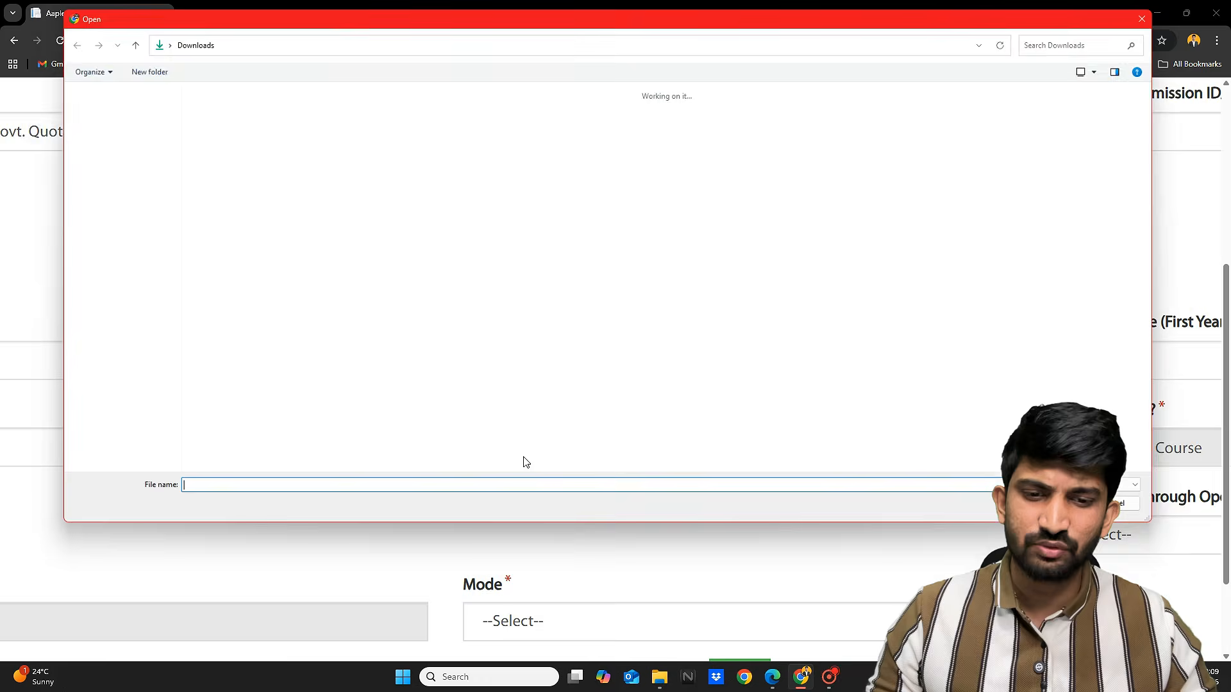
scroll(221, 322, "down", 8)
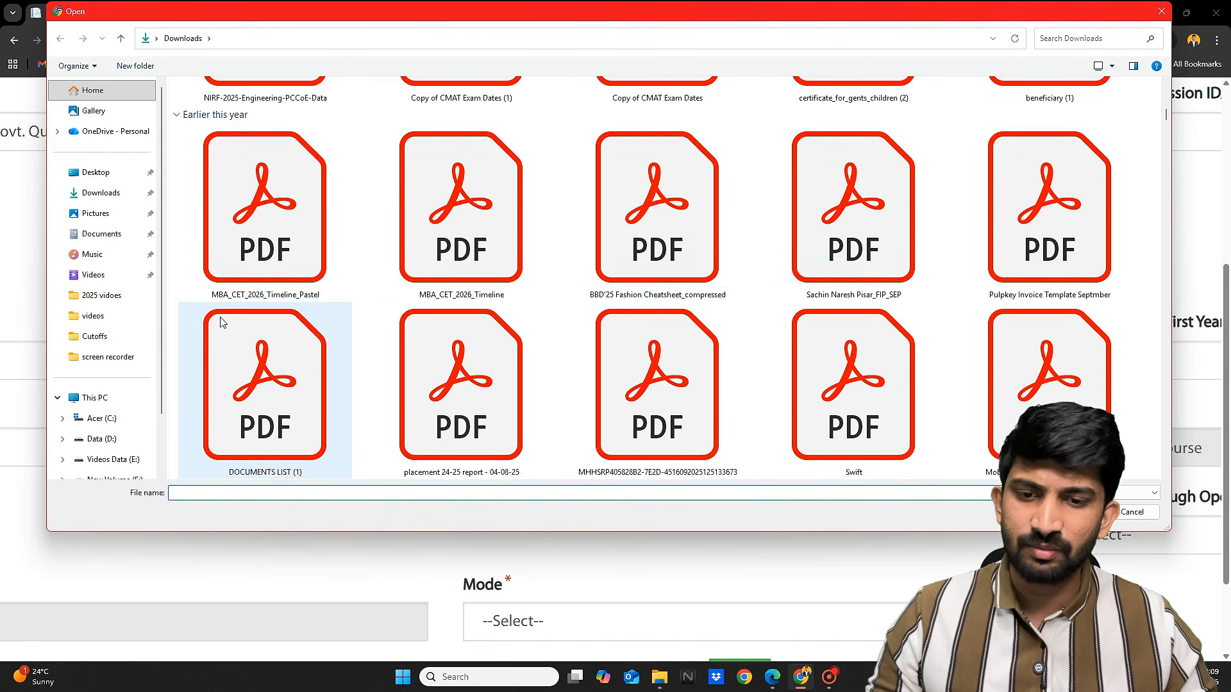
scroll(221, 322, "down", 5)
scroll(499, 338, "down", 5)
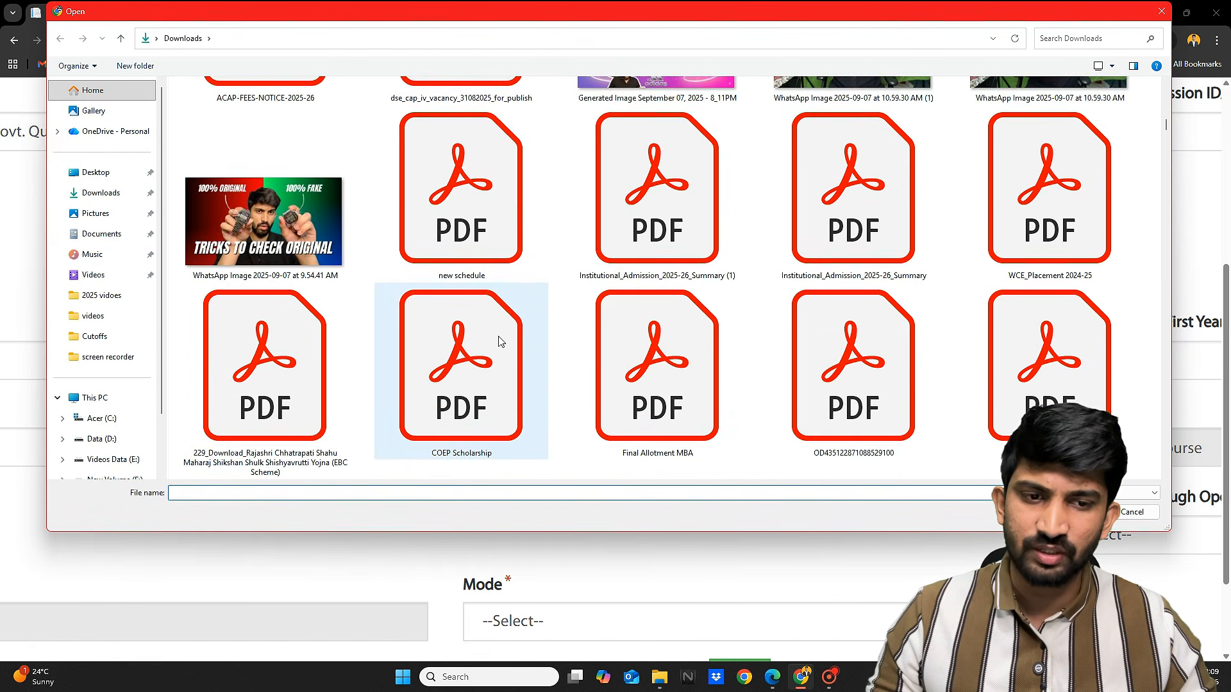
scroll(500, 340, "down", 10)
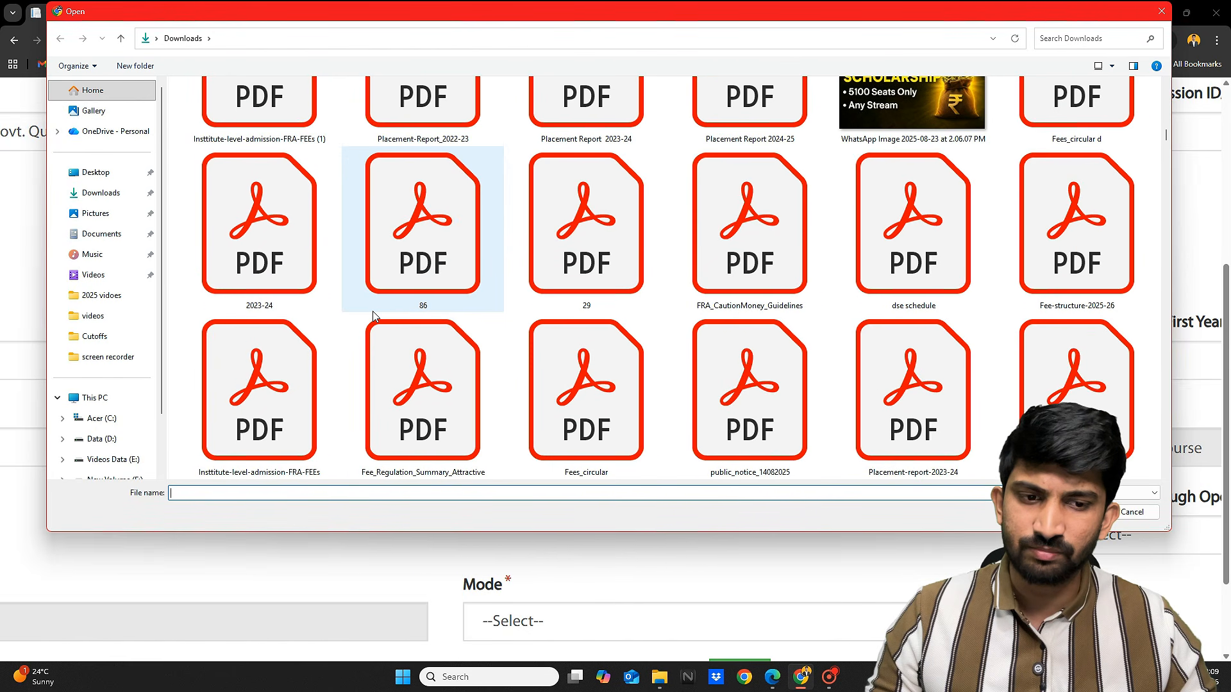
scroll(373, 316, "down", 5)
left_click(99, 194)
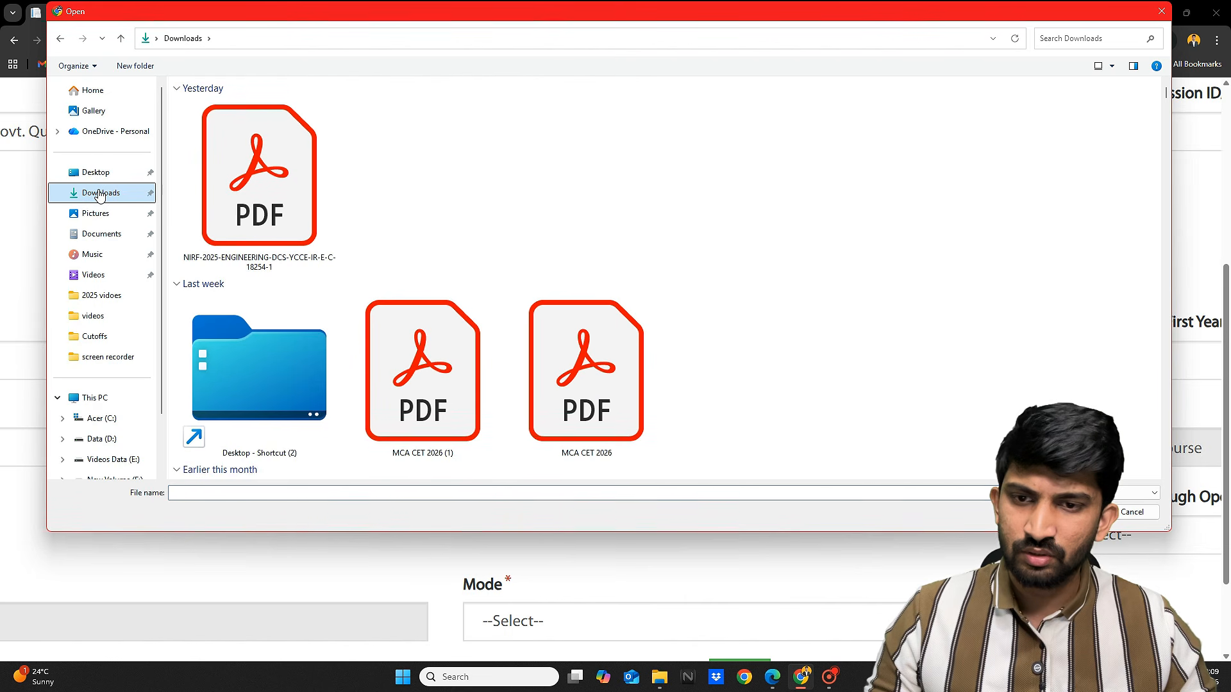
scroll(530, 278, "down", 10)
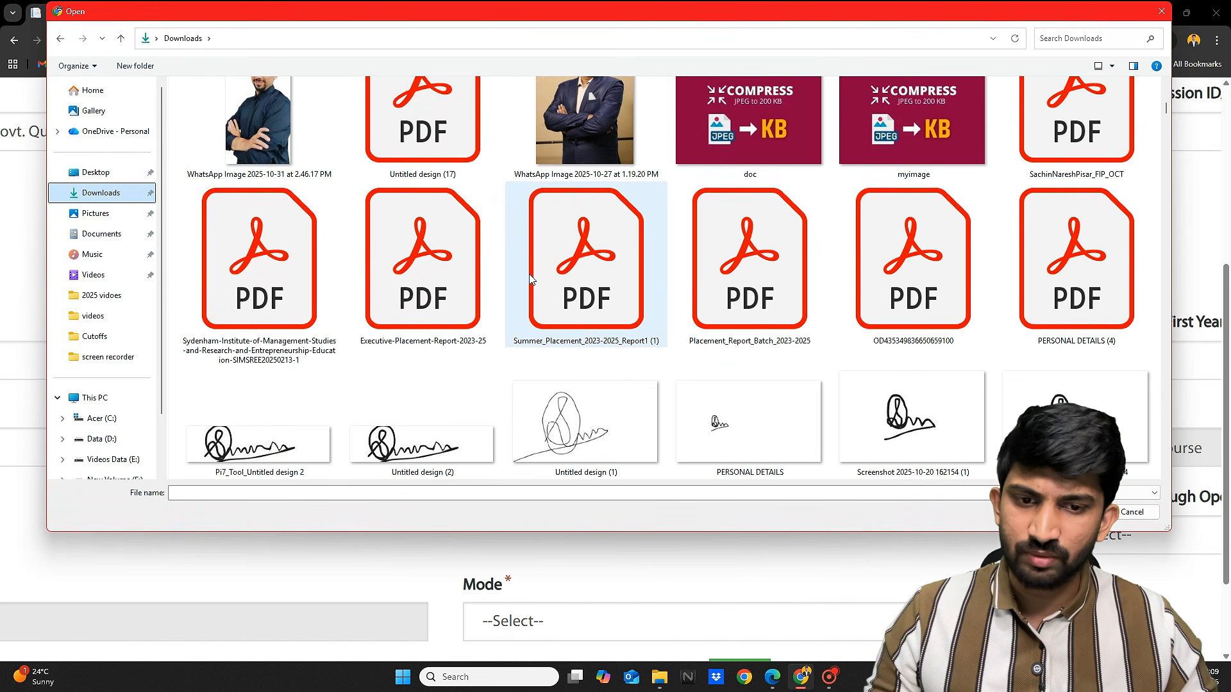
double_click(795, 156)
scroll(678, 473, "right", 7)
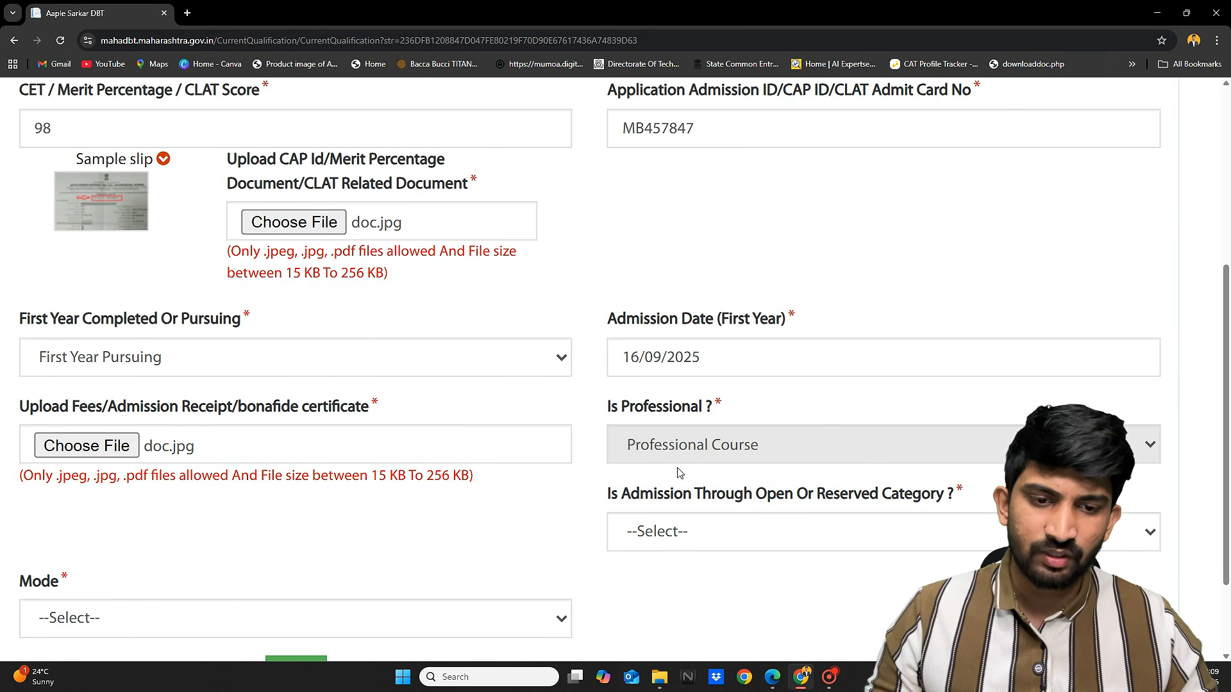
scroll(679, 473, "down", 2)
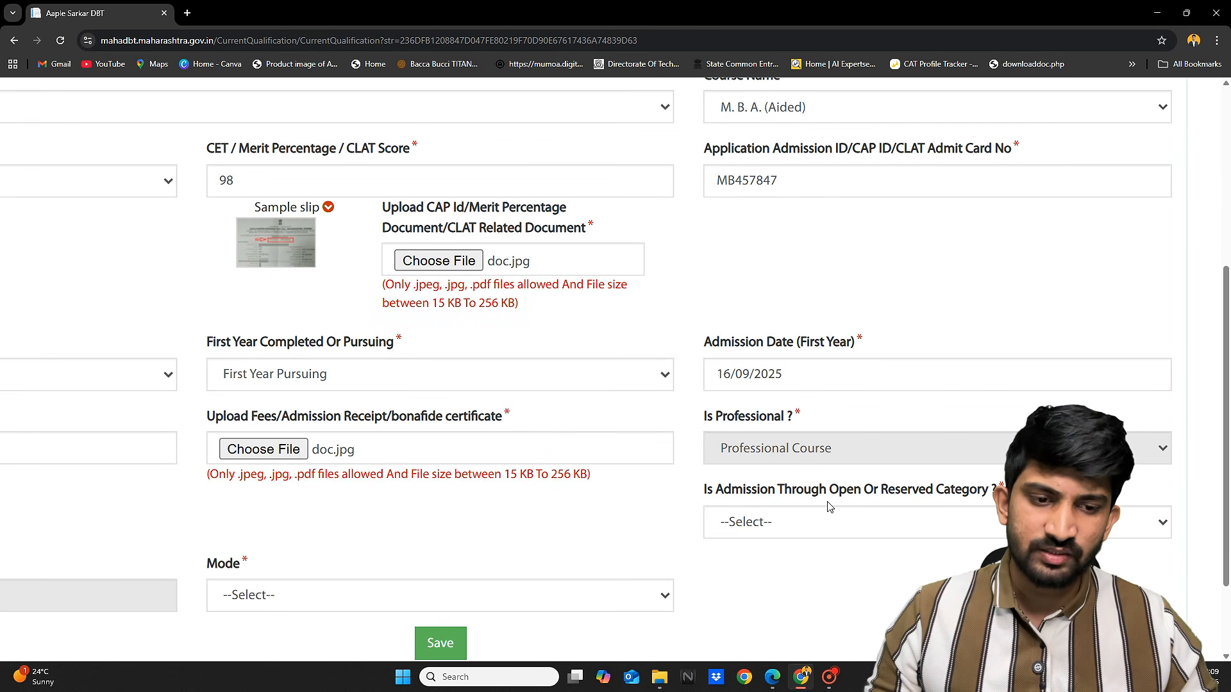
scroll(830, 506, "left", 1)
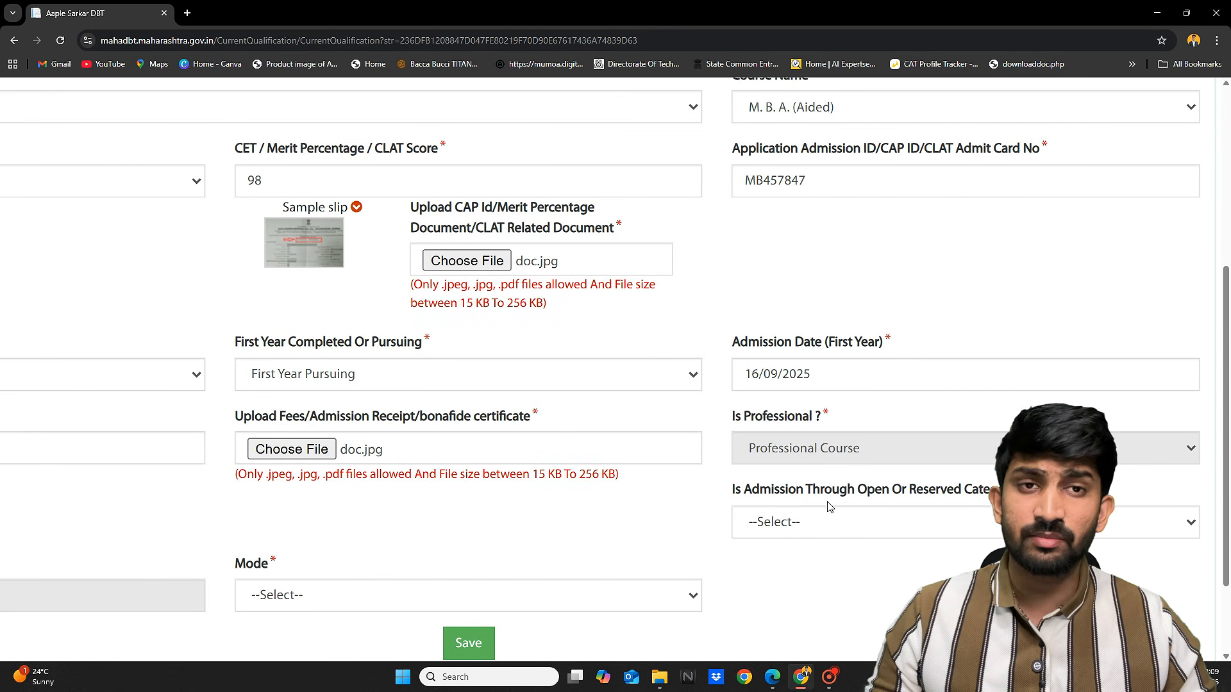
Step: Set the admission category to (OBC) Other Backward Class
left_click(829, 534)
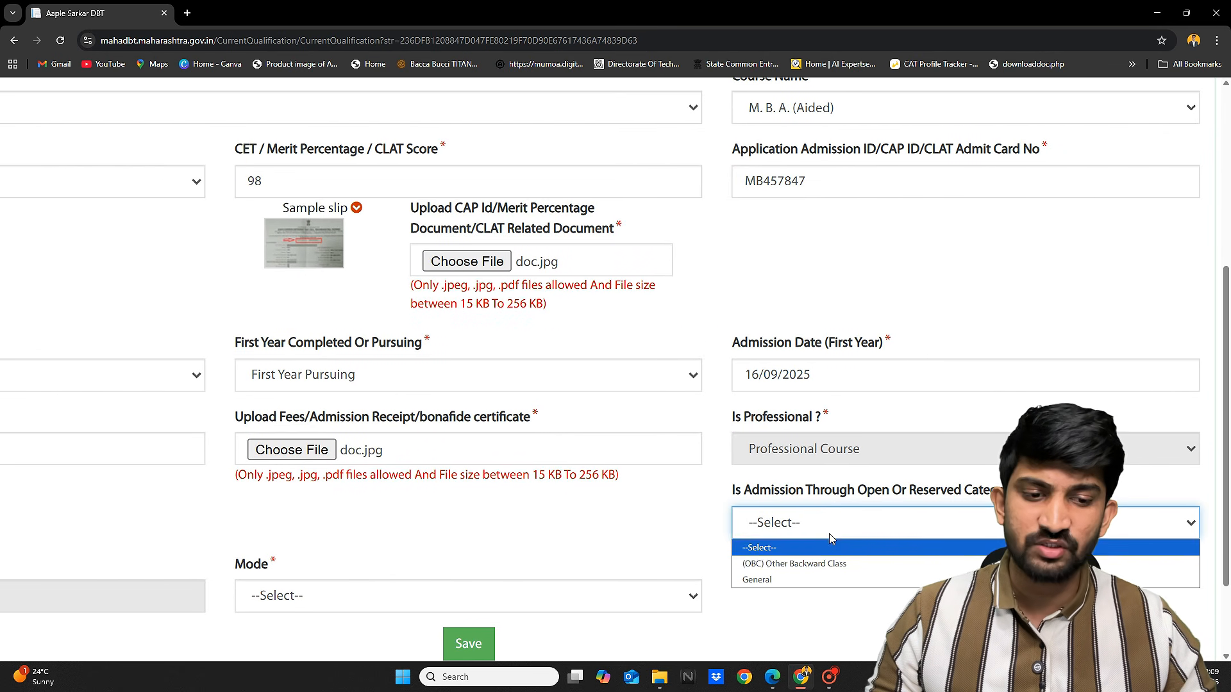
left_click(793, 564)
key("ctrl+0")
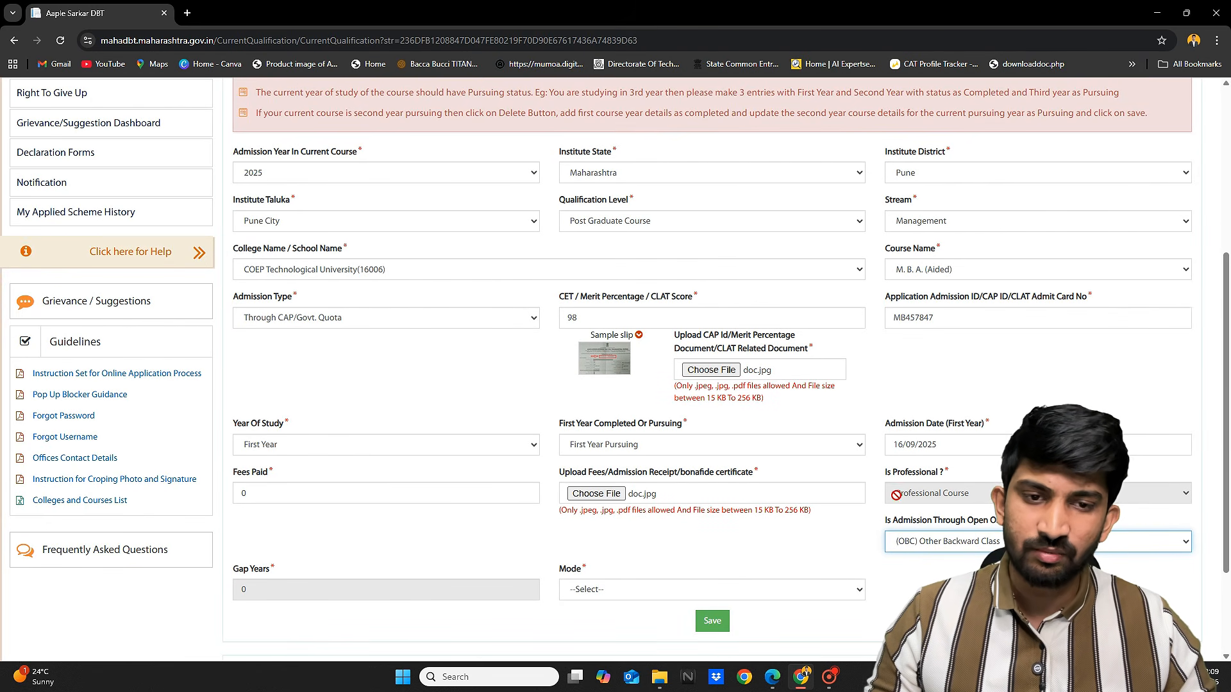
scroll(925, 562, "up", 5)
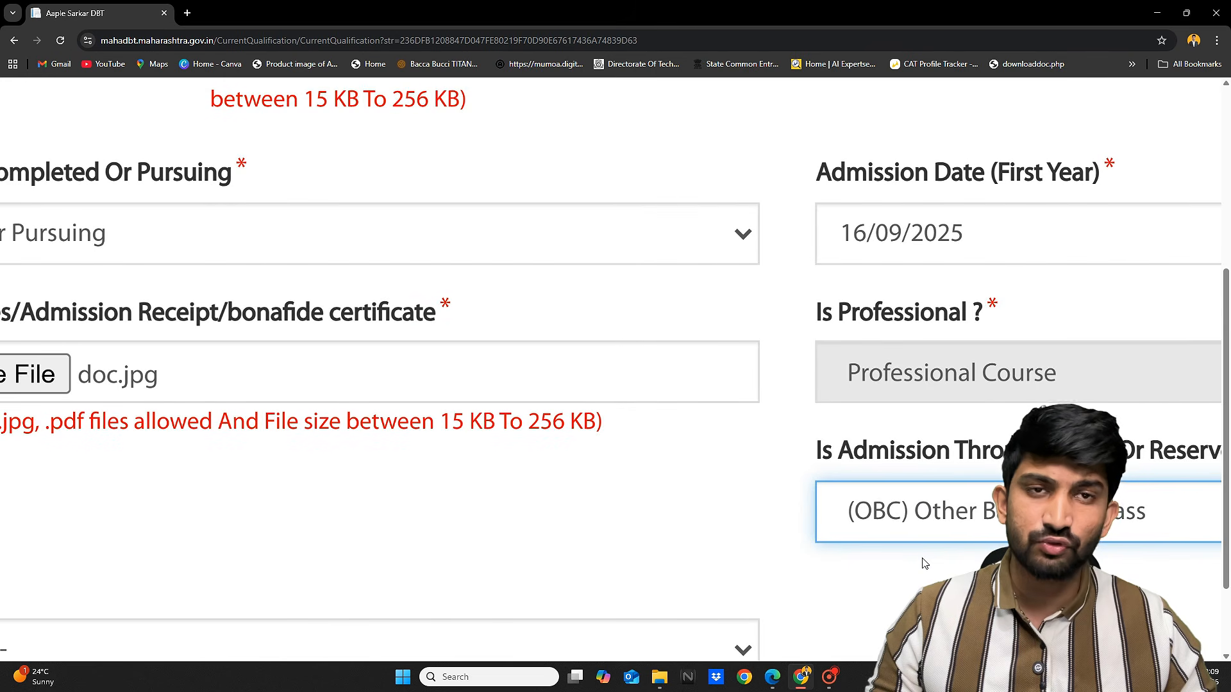
Step: Check whether the fixed Gap Years value in the course details can be edited
scroll(925, 564, "down", 3)
scroll(625, 297, "down", 2)
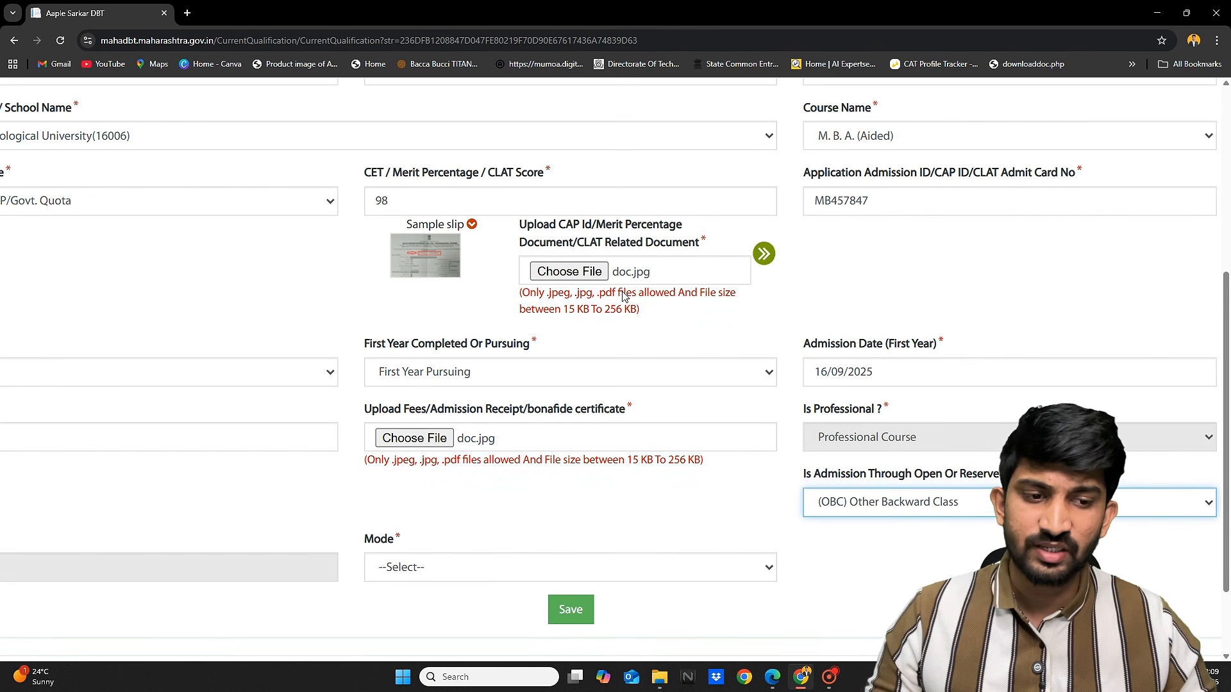
scroll(903, 514, "left", 3)
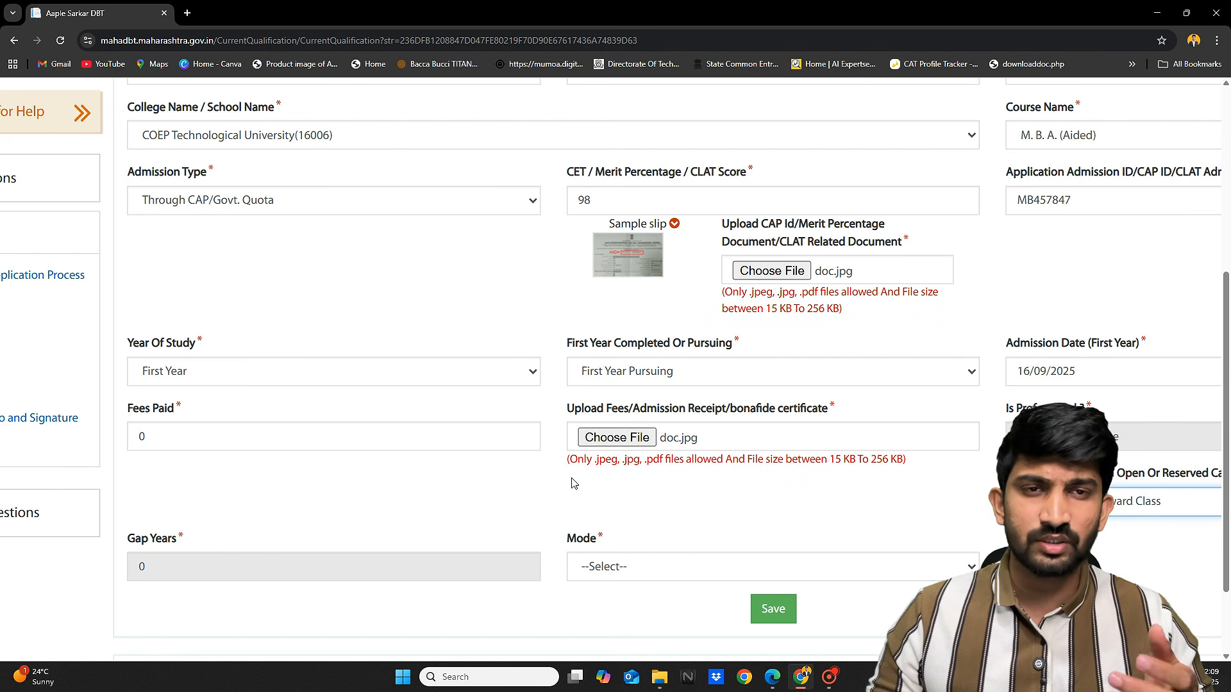
scroll(573, 483, "down", 3)
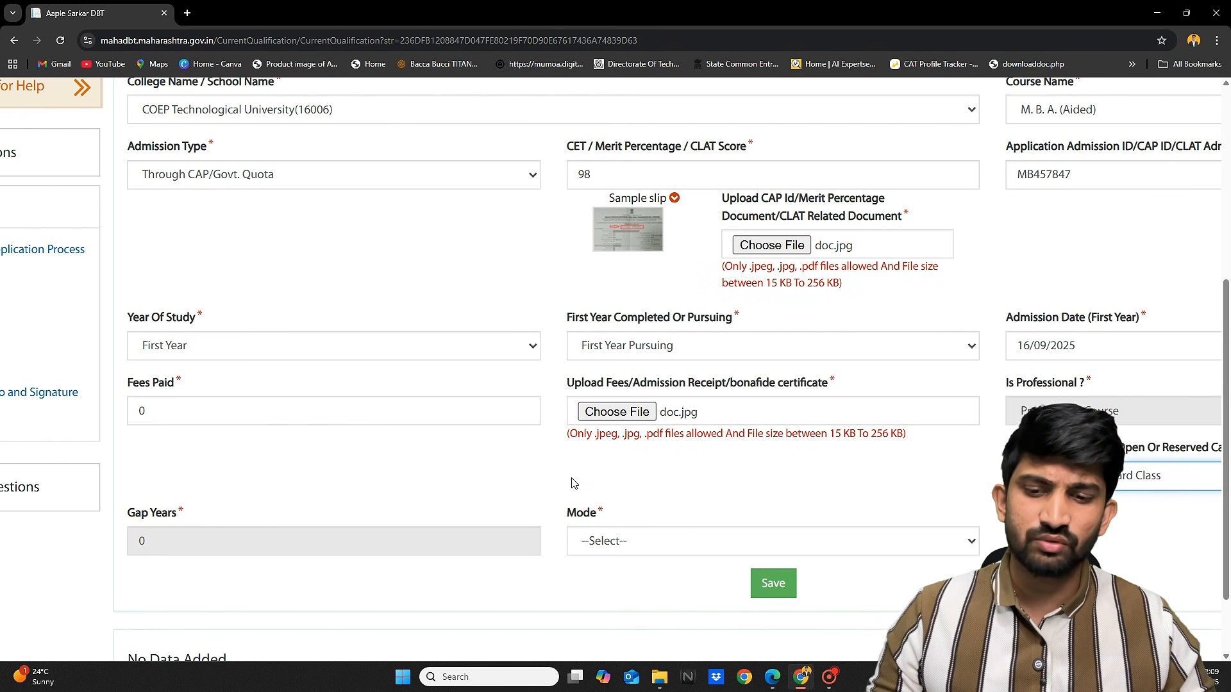
key("ctrl+plus")
key("ctrl+plus")
scroll(573, 483, "down", 1)
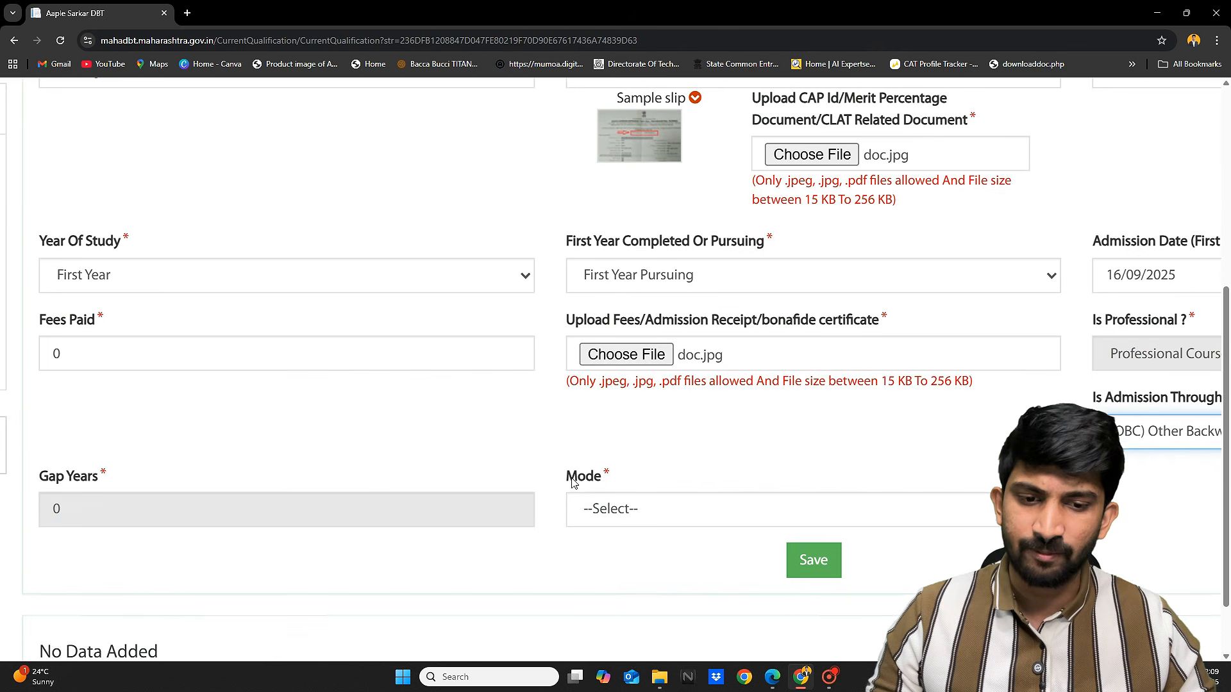
left_click(156, 495)
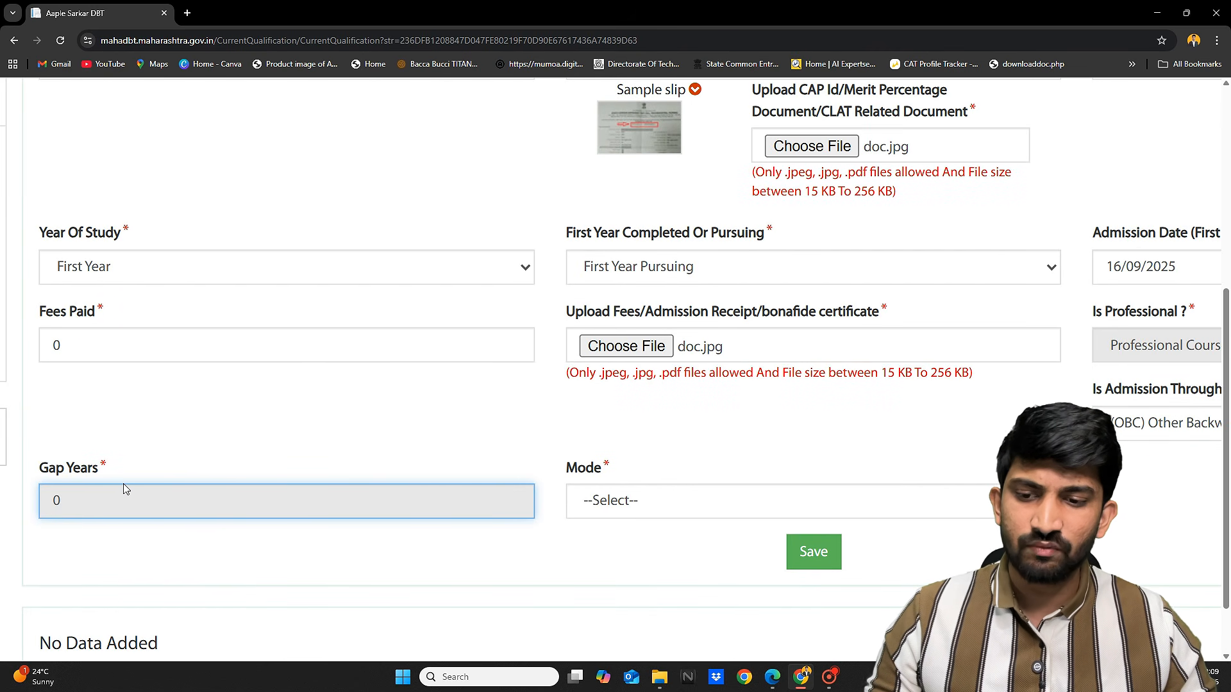
left_click(96, 510)
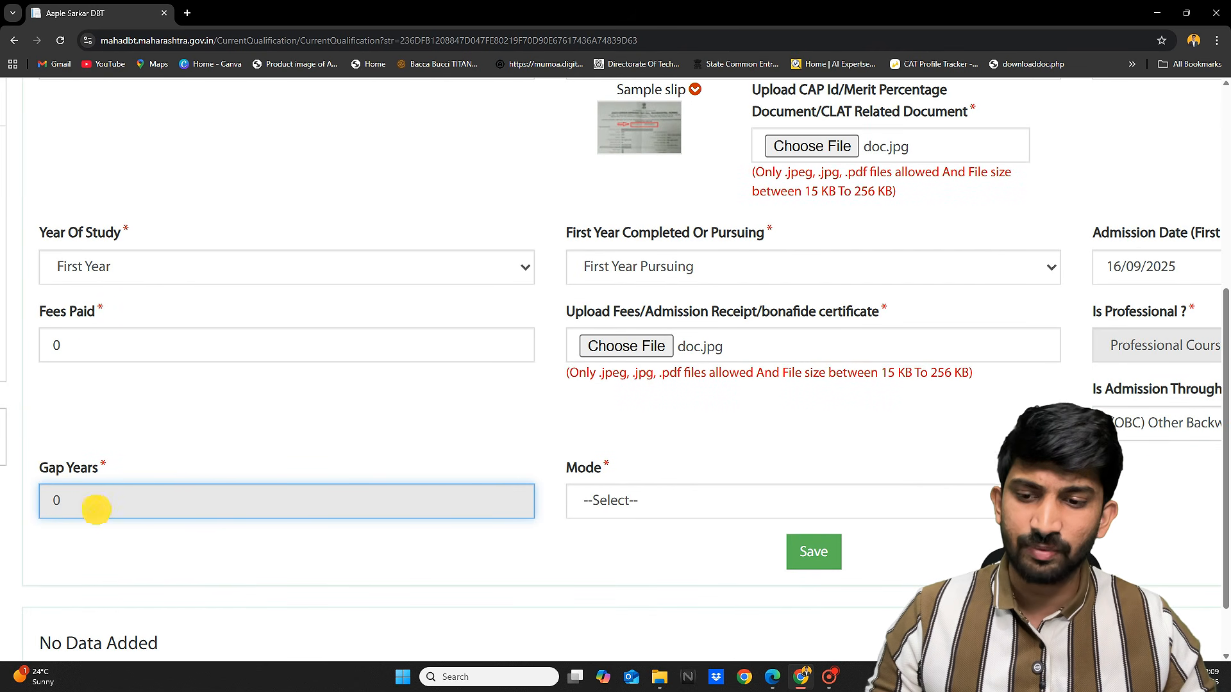
scroll(399, 503, "right", 2)
Step: Choose Regular as the study mode and save the current course details
left_click(509, 500)
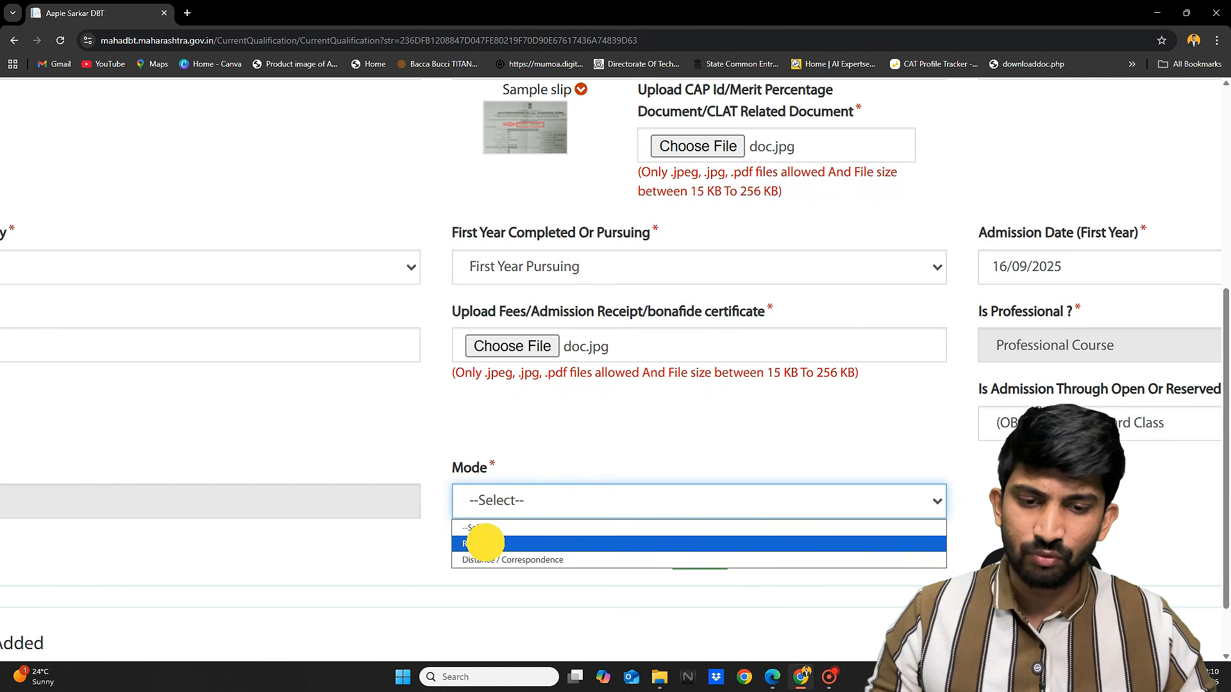
left_click(486, 544)
key("ctrl+0")
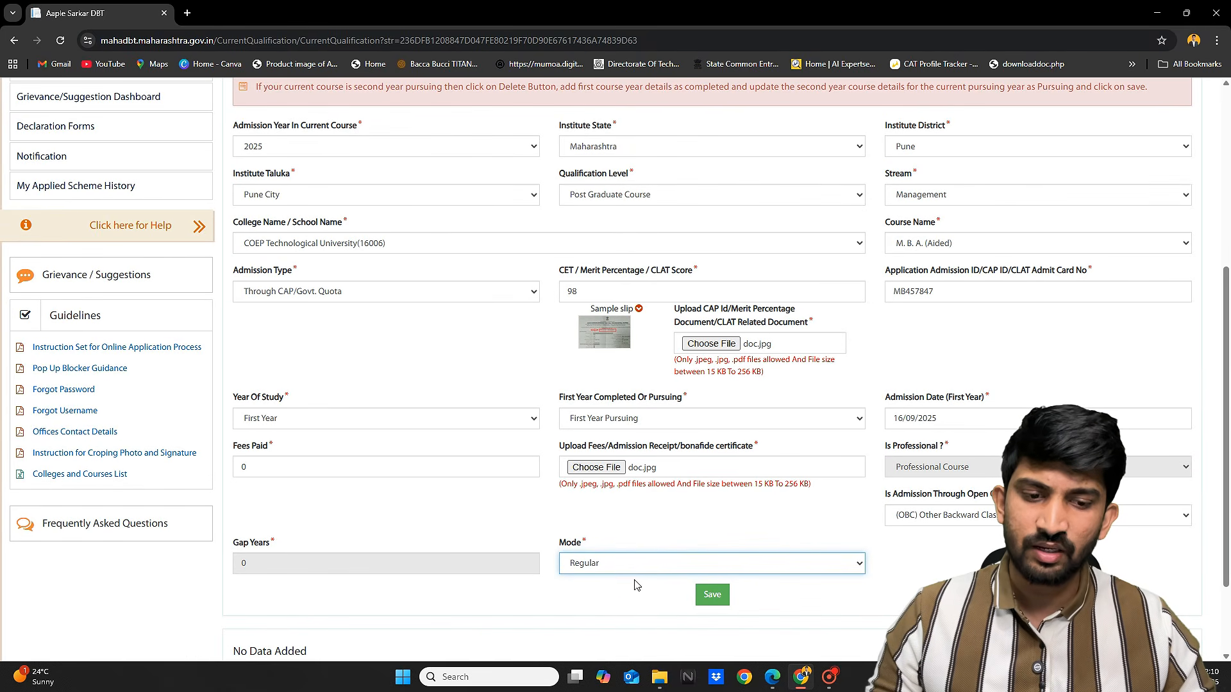
scroll(637, 588, "down", 3)
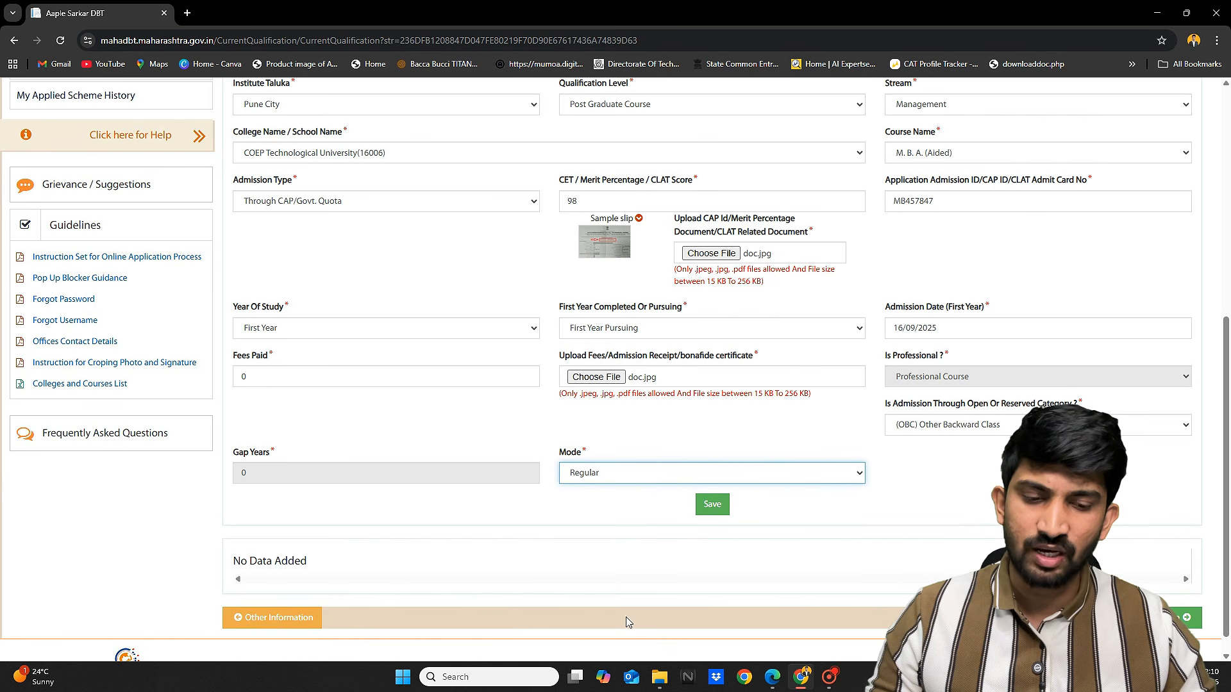
left_click(712, 505)
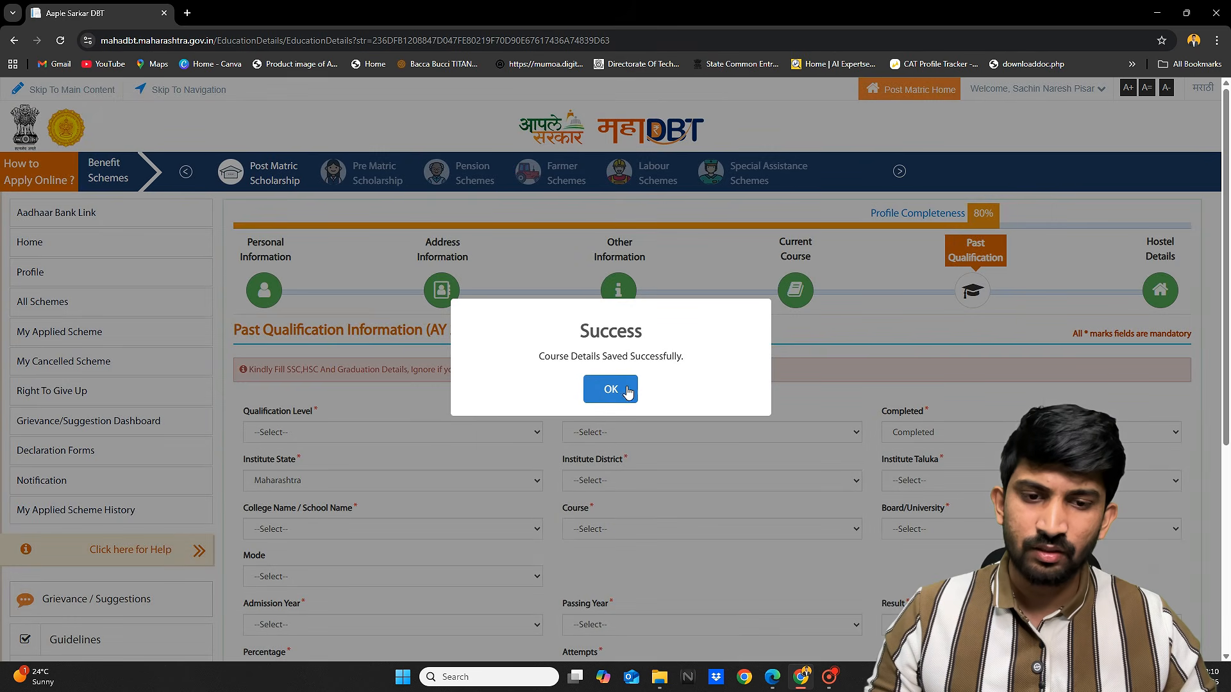
left_click(627, 391)
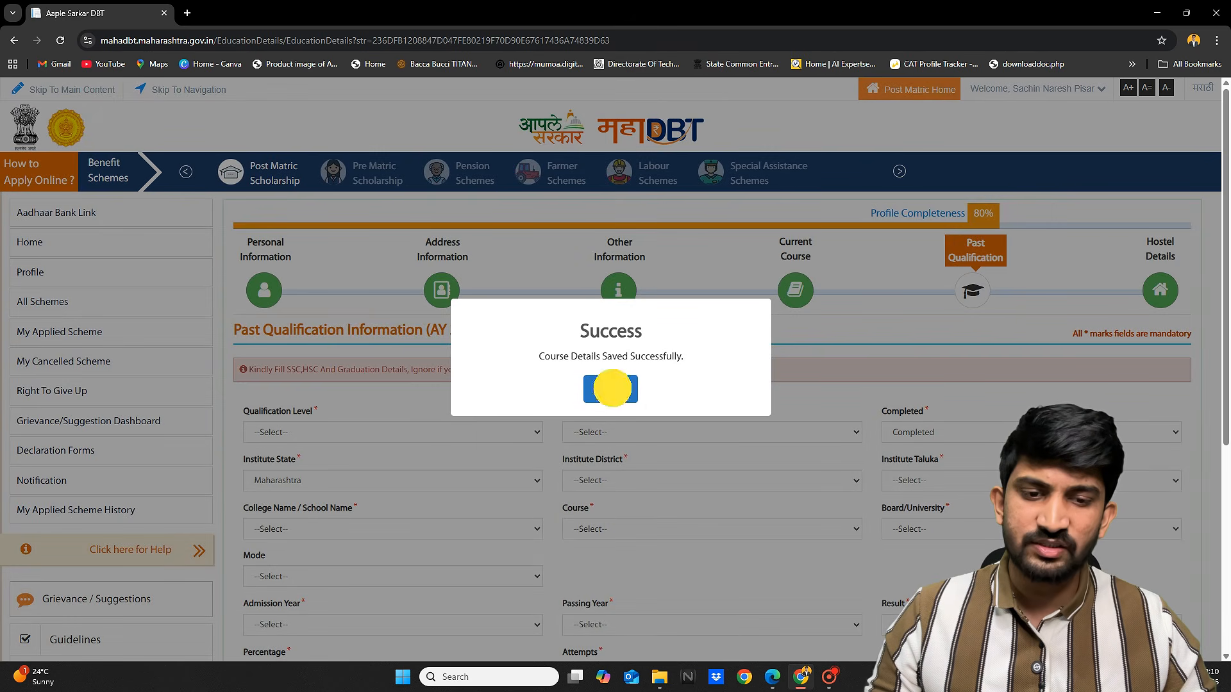
scroll(614, 393, "down", 10)
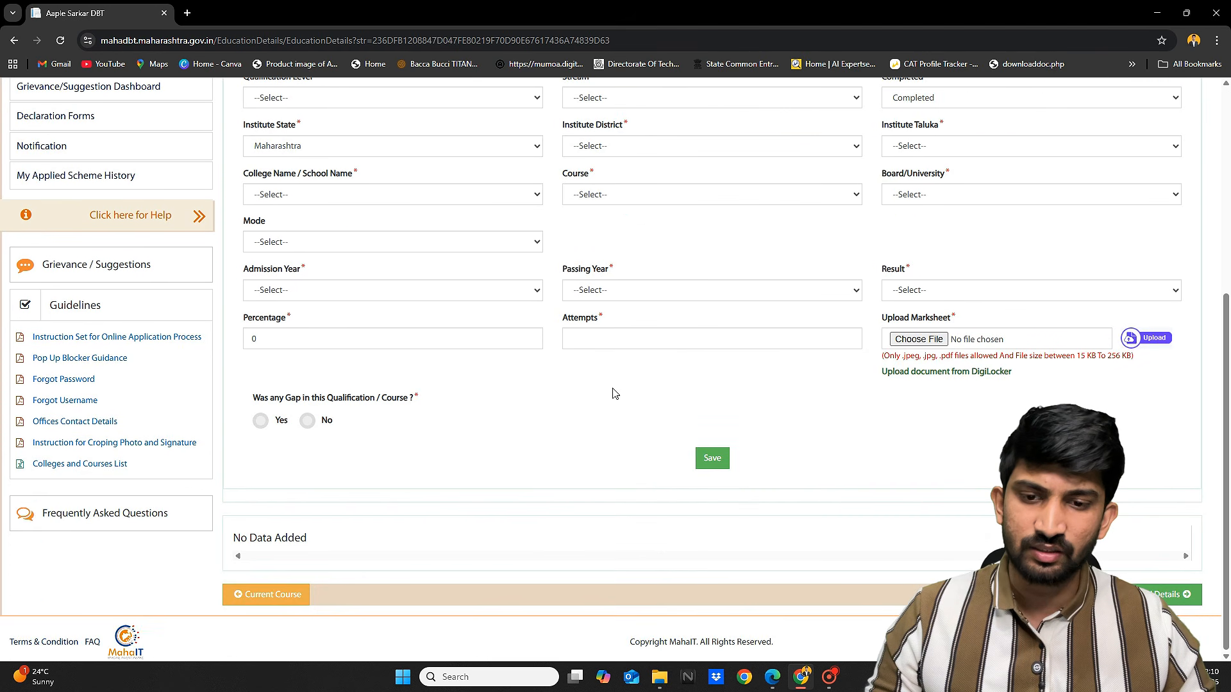
scroll(746, 331, "up", 10)
left_click(795, 292)
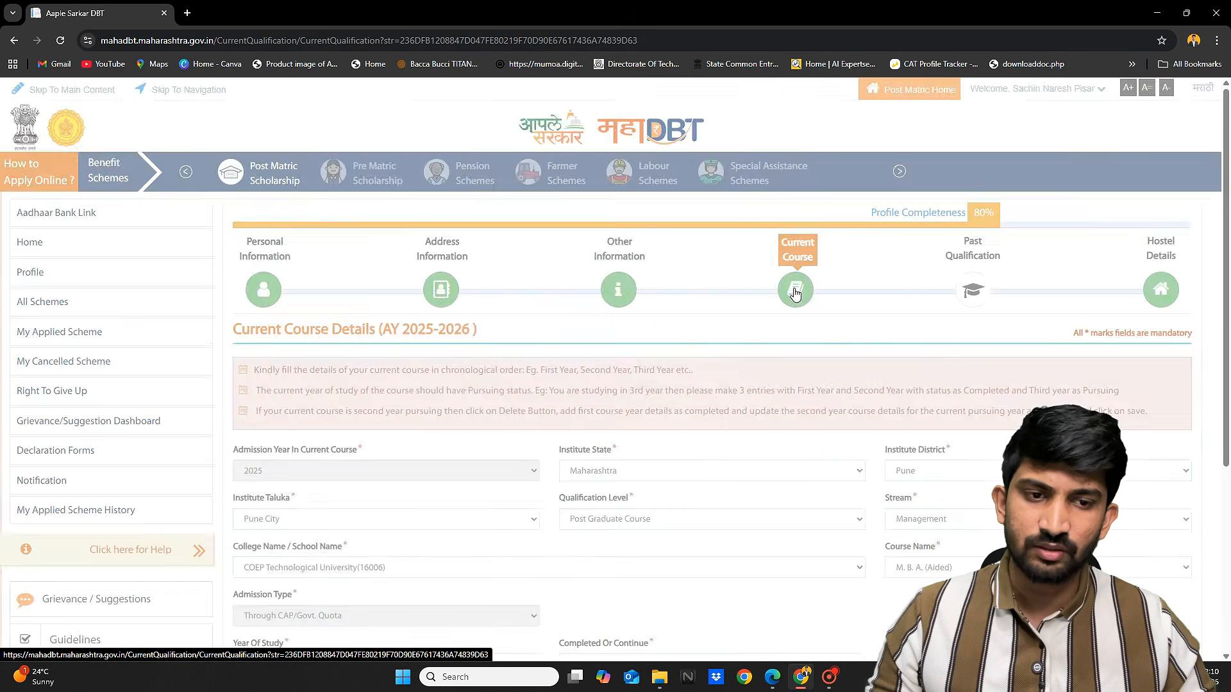
scroll(795, 294, "down", 5)
key("ctrl+plus")
key("ctrl+plus")
key("ctrl+plus")
key("ctrl+plus")
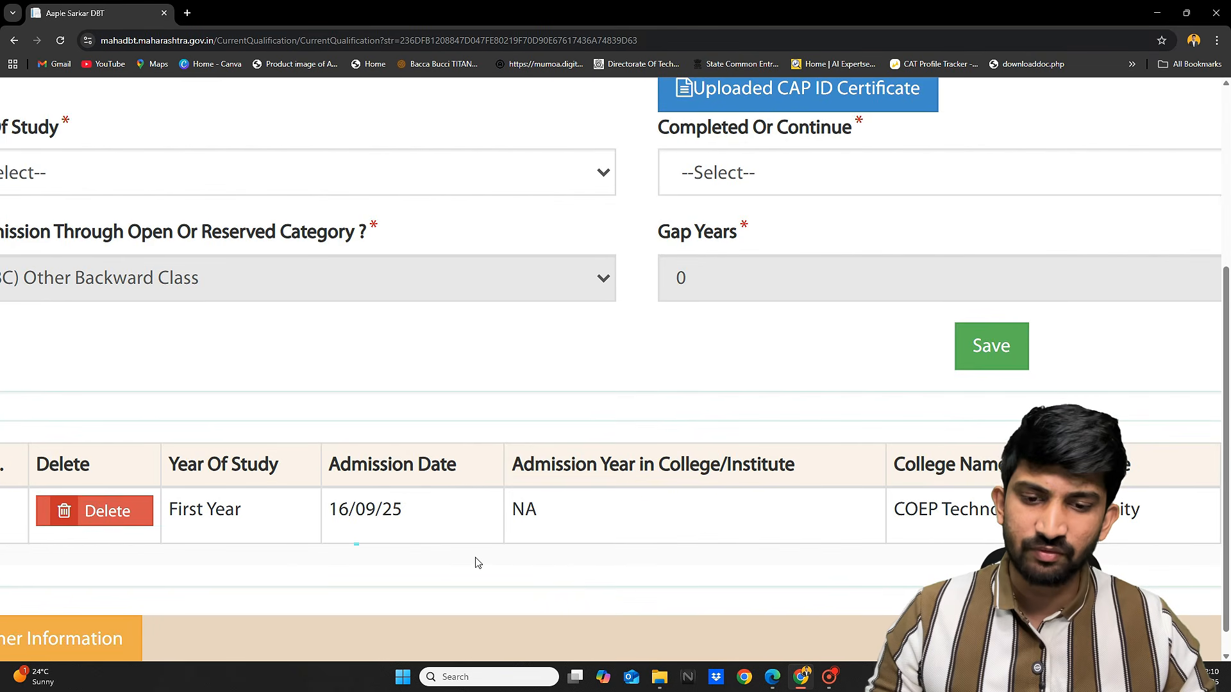
scroll(360, 544, "right", 10)
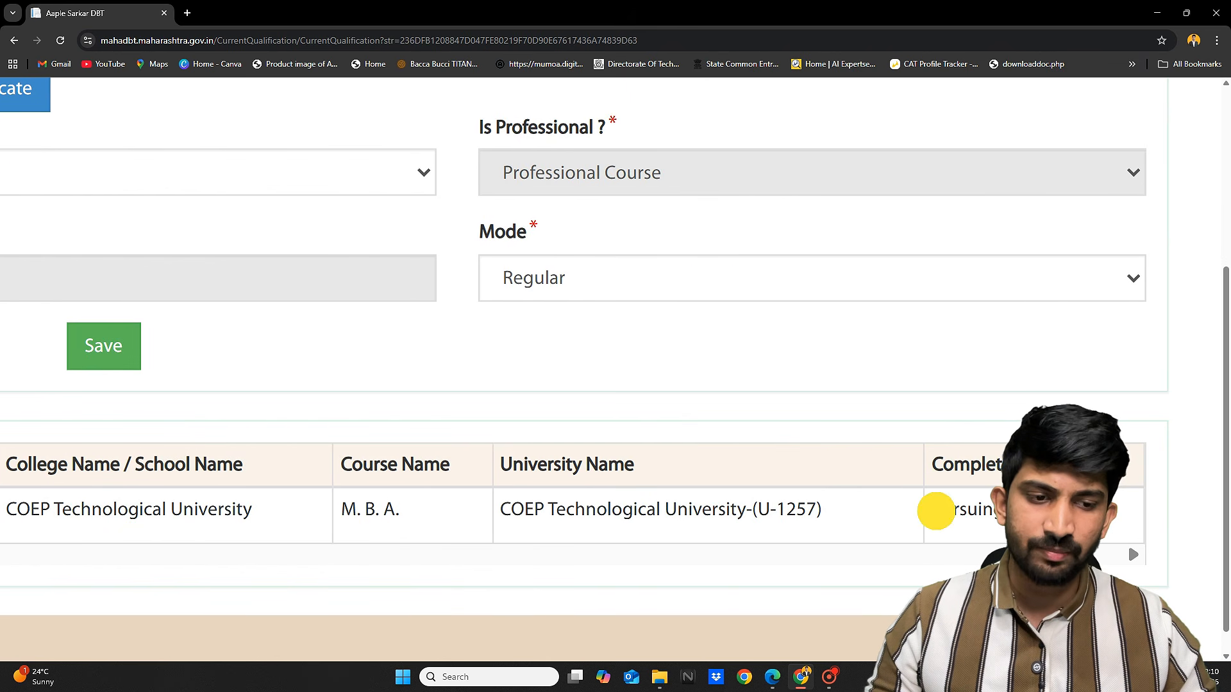
left_click_drag(935, 511, 994, 510)
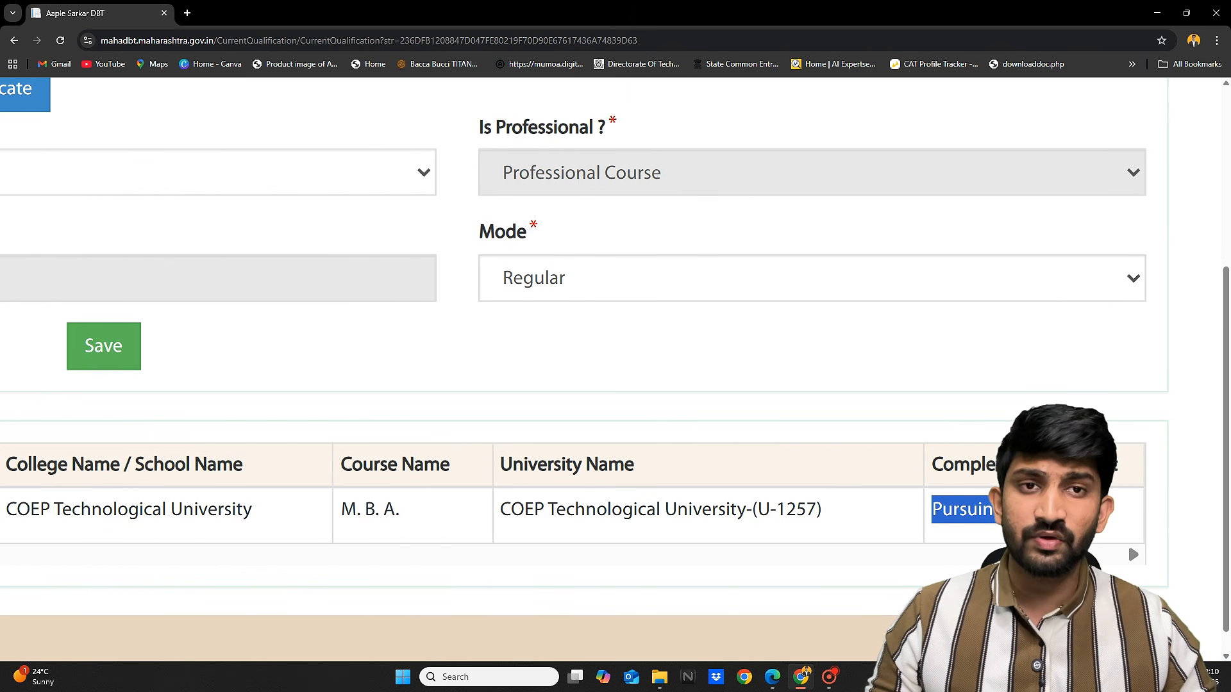
key("ctrl+minus")
scroll(502, 539, "left", 8)
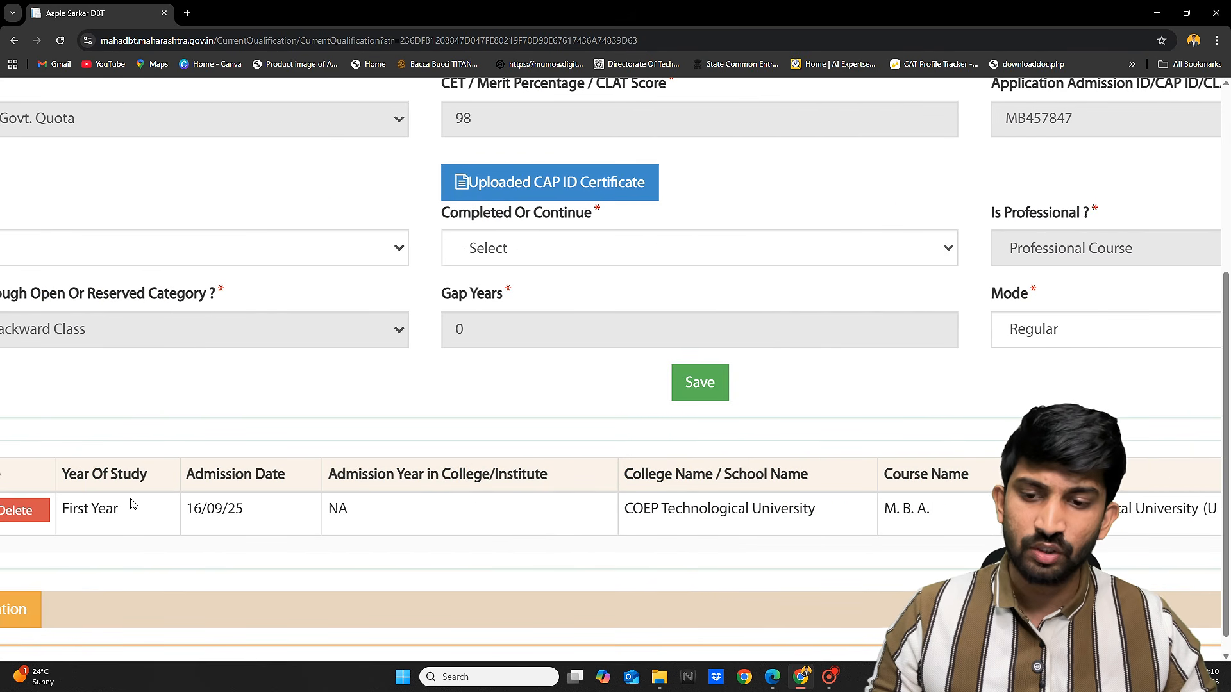
scroll(503, 539, "right", 5)
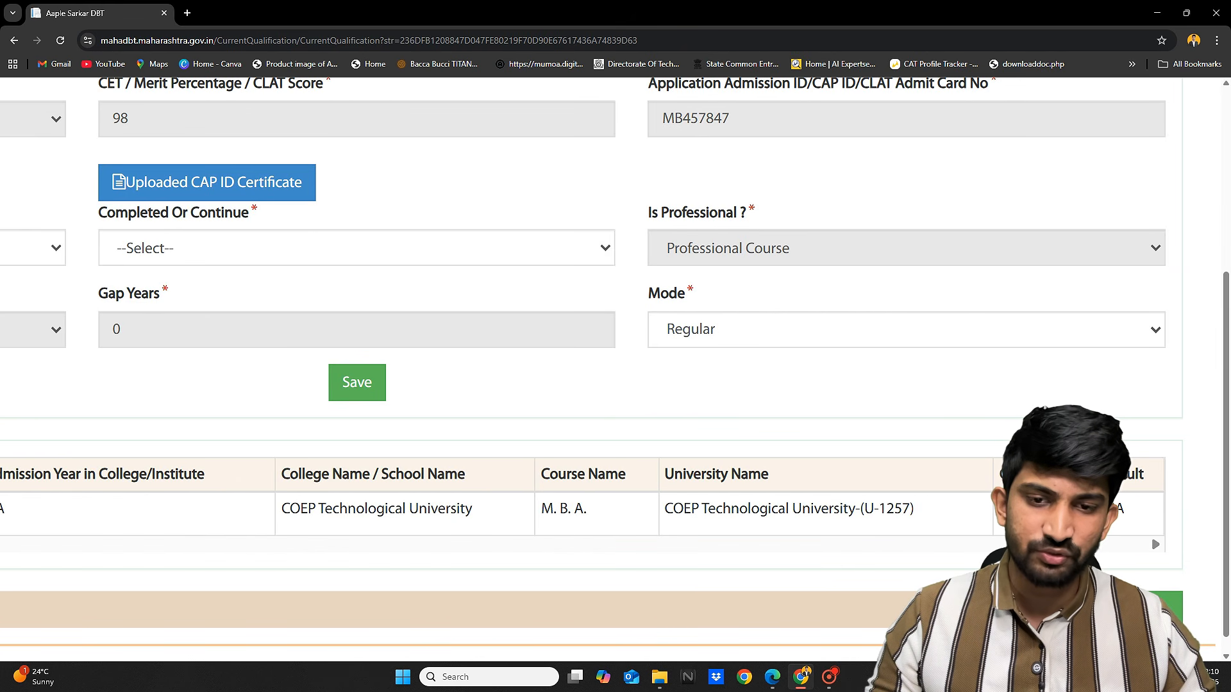
scroll(502, 539, "left", 4)
scroll(351, 552, "left", 3)
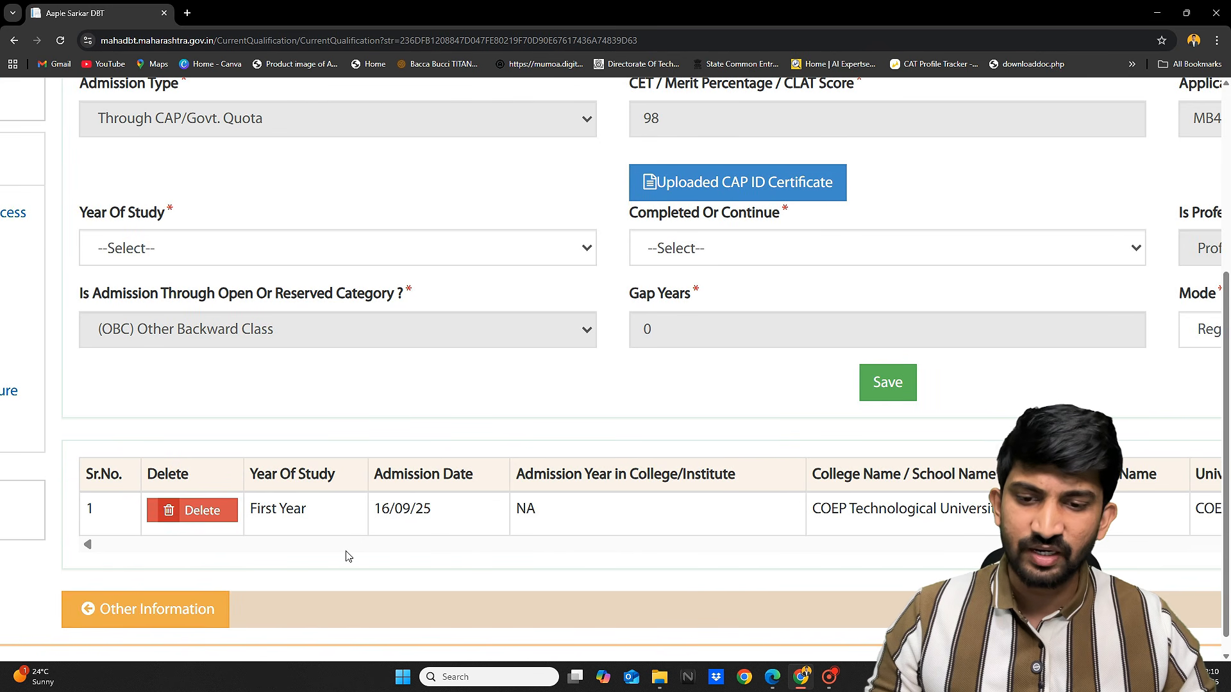
scroll(347, 555, "up", 5)
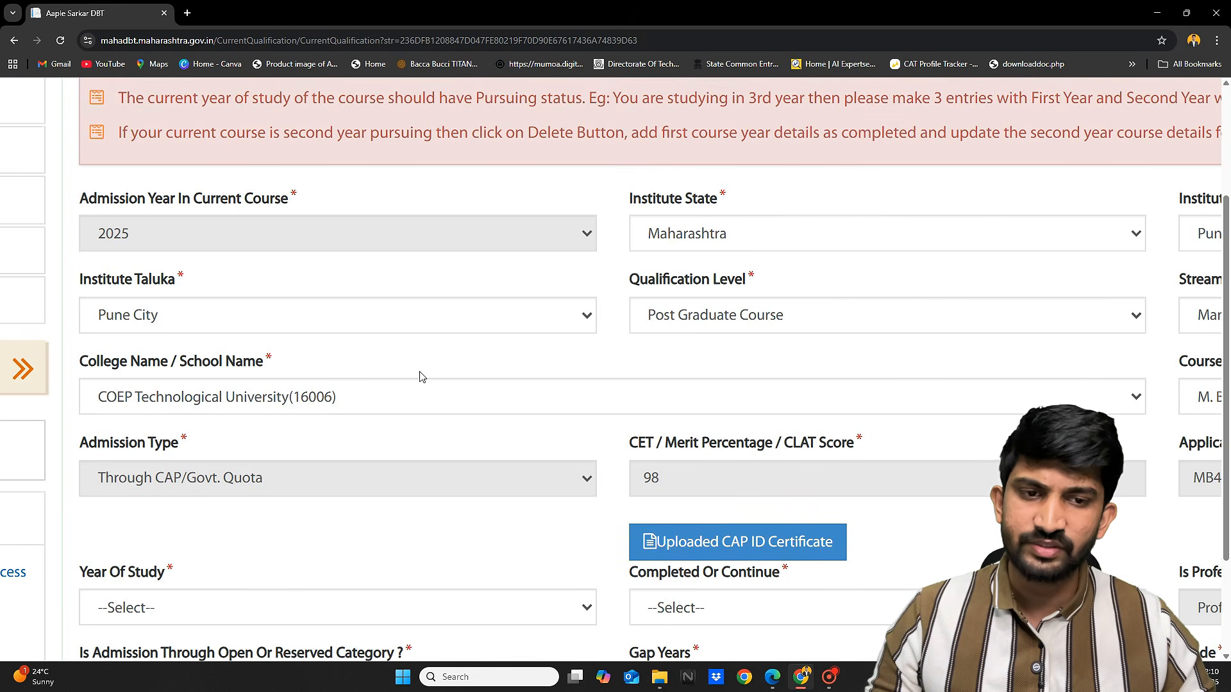
scroll(420, 376, "down", 3)
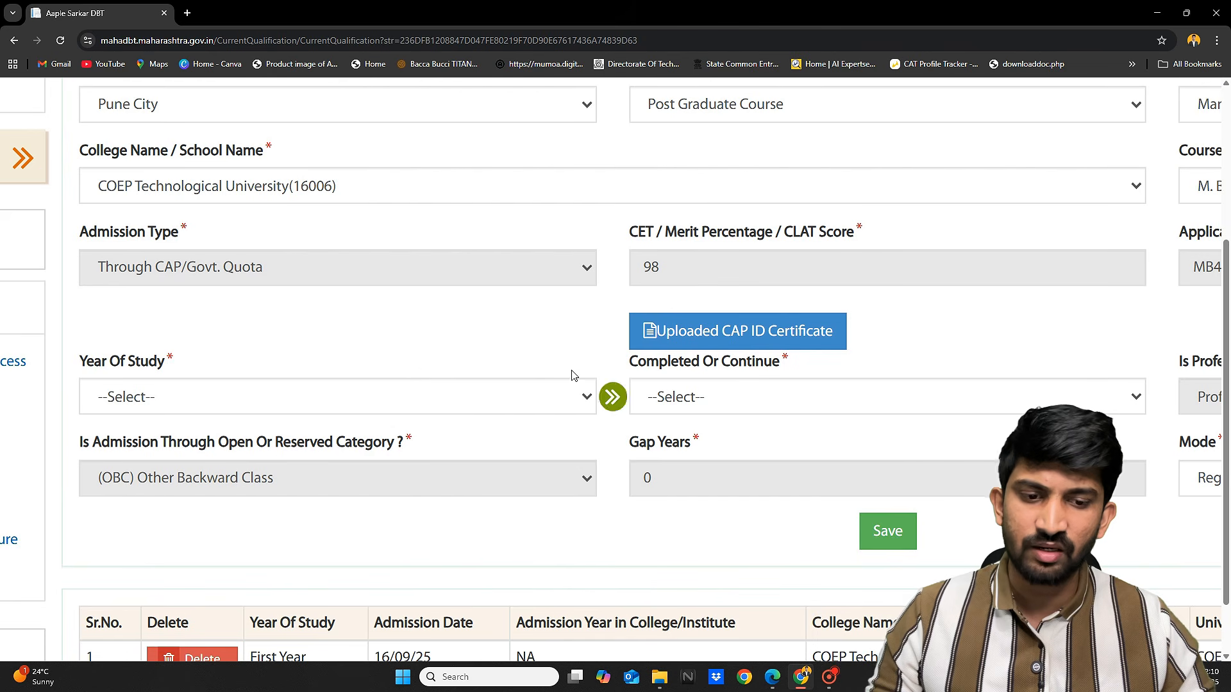
left_click(702, 396)
left_click(604, 406)
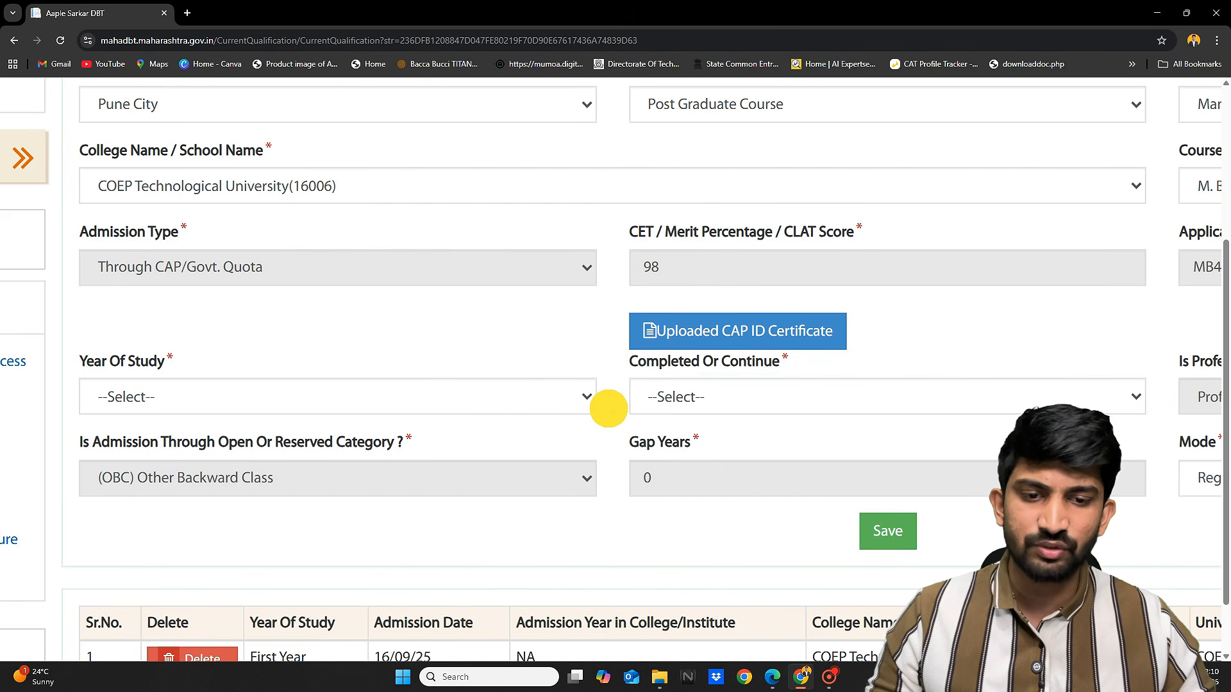
scroll(609, 413, "down", 2)
scroll(609, 414, "down", 1)
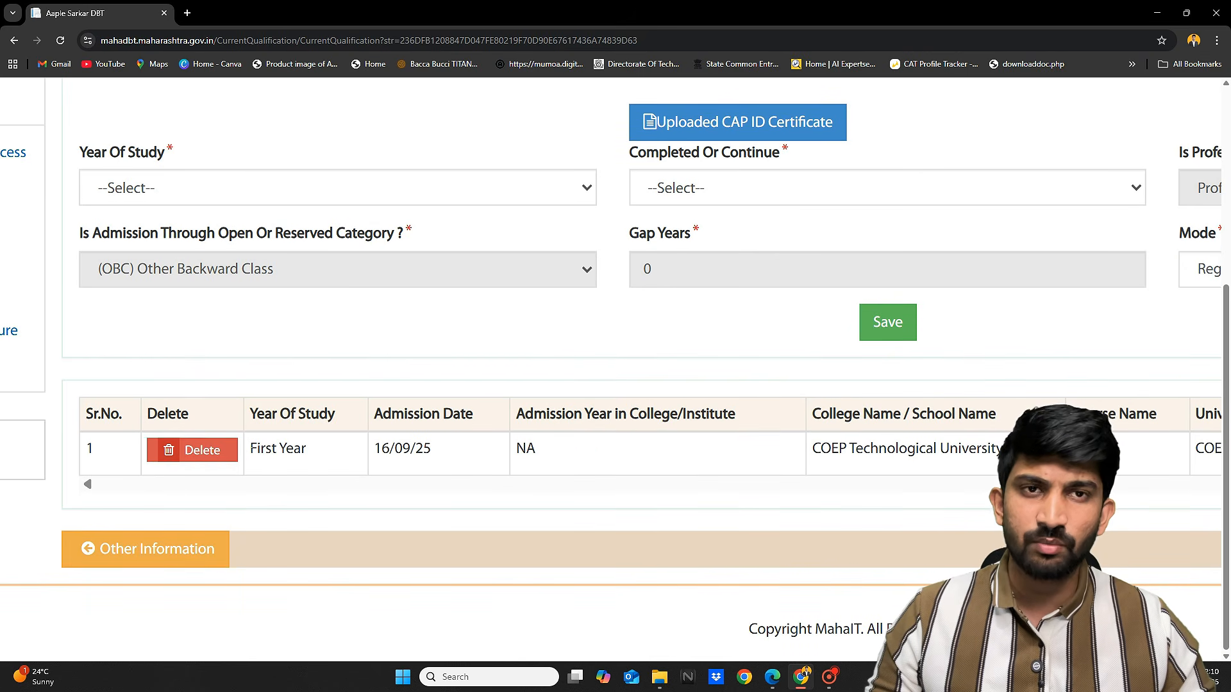
triple_click(332, 447)
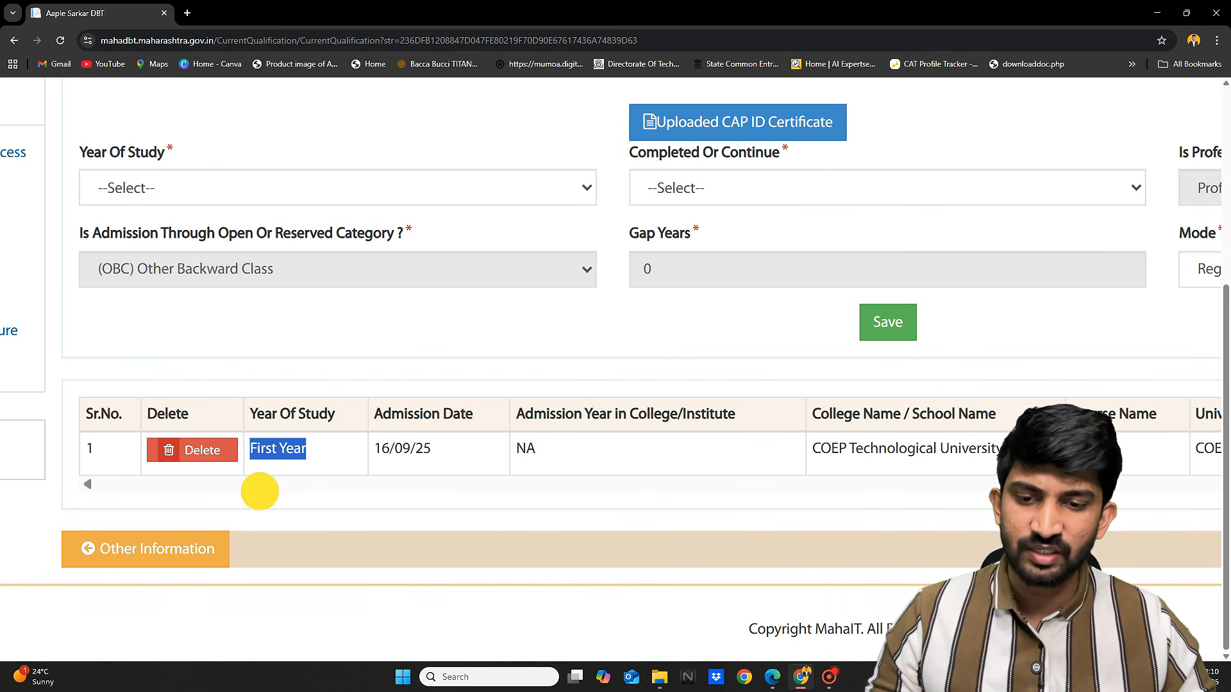
key("ctrl+minus")
key("ctrl+minus")
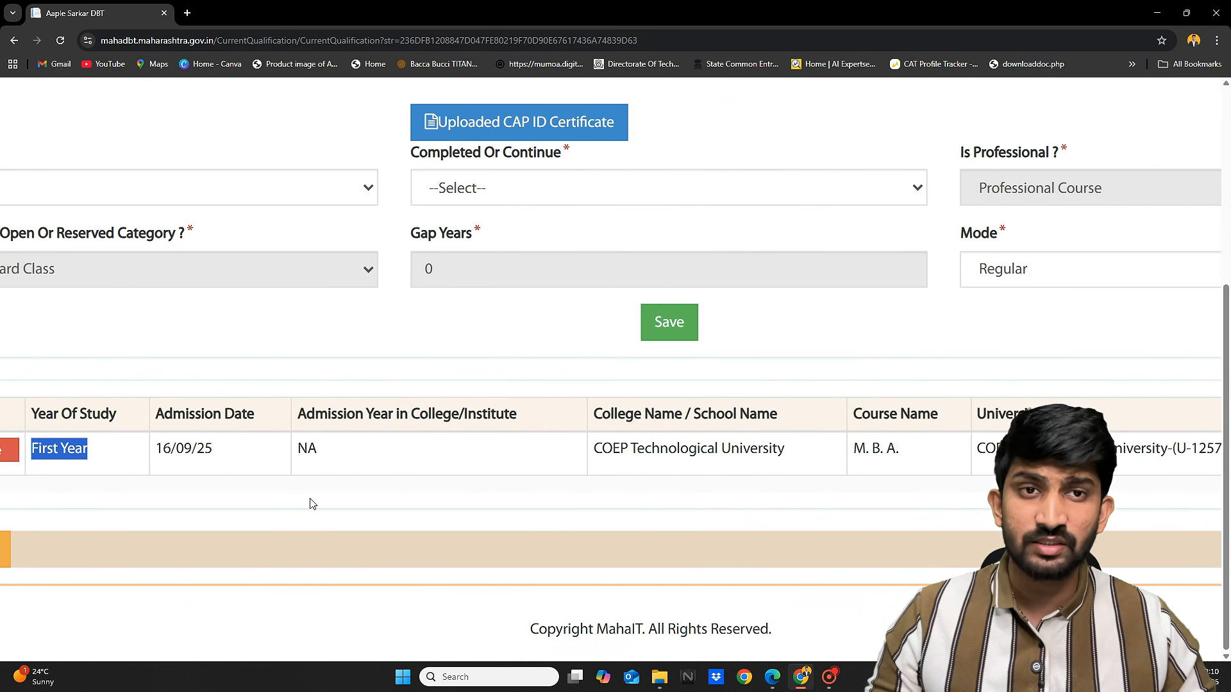
key("ctrl+minus")
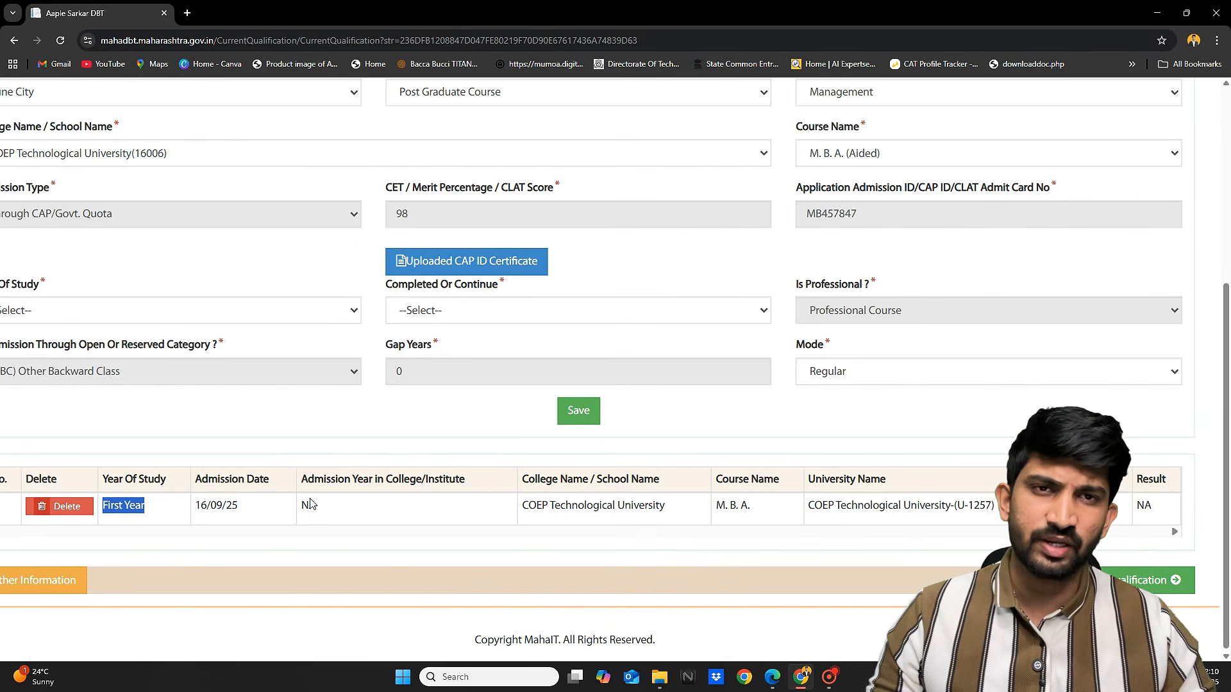
scroll(312, 503, "up", 10)
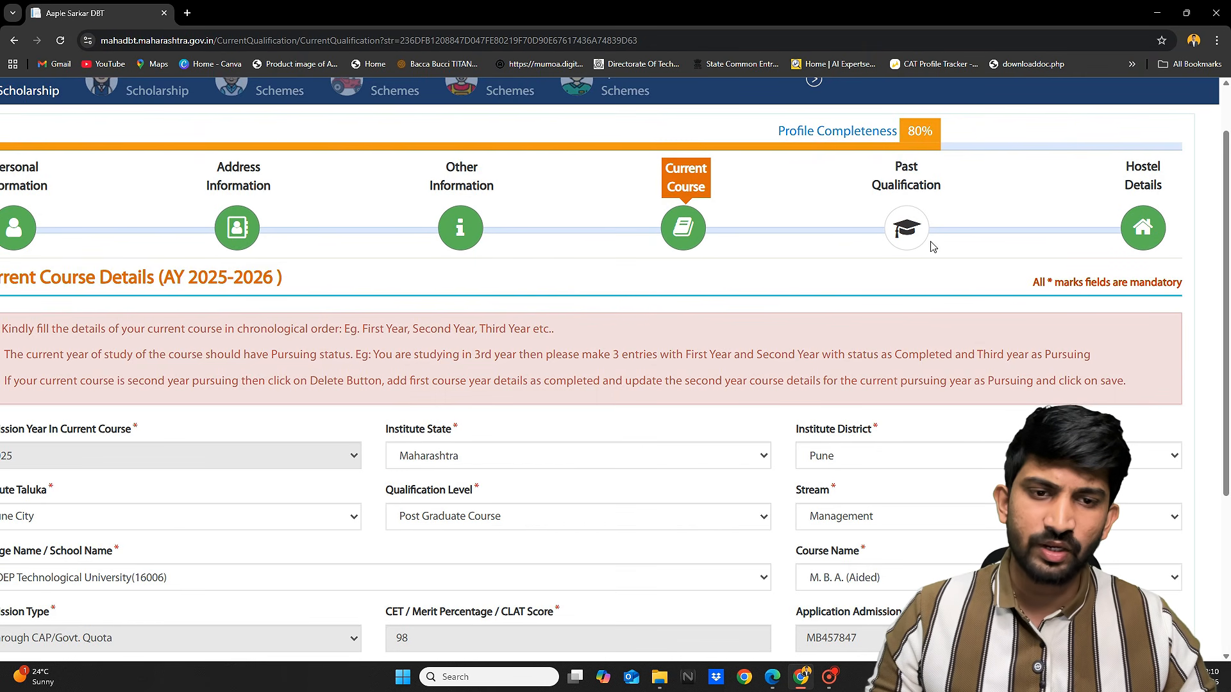
Step: In Past Qualification, set level S.S.C. (10 Std), stream SSC, status Completed
left_click(913, 234)
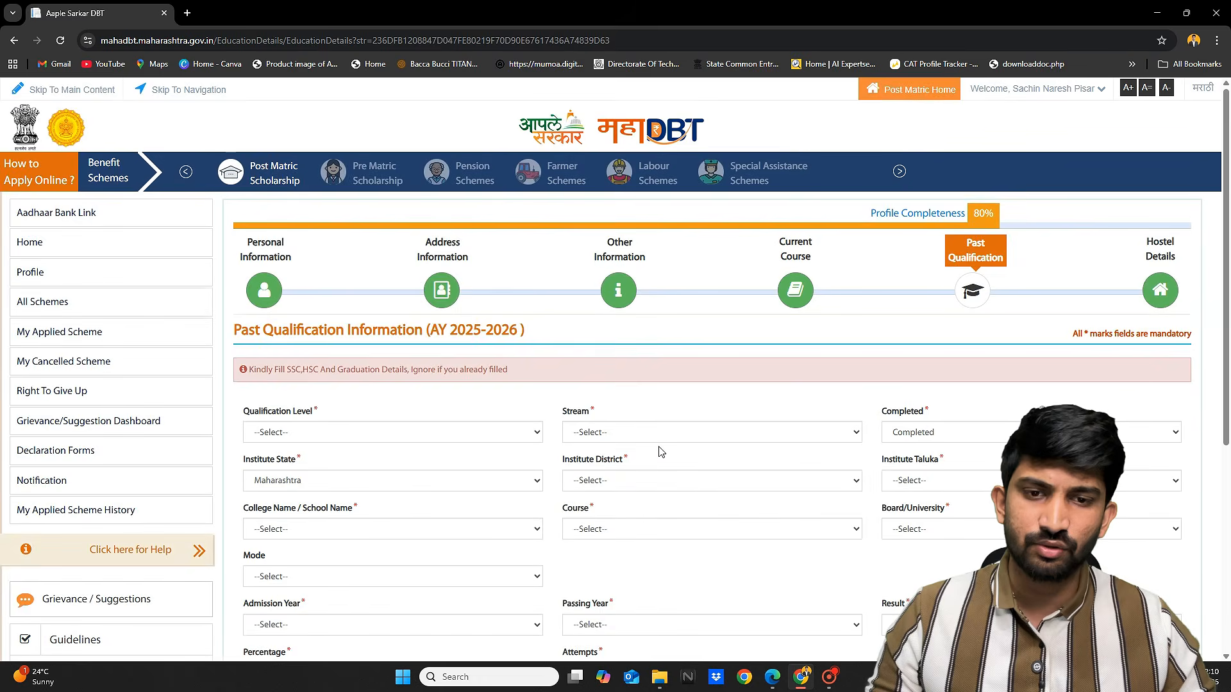
scroll(660, 452, "down", 5)
scroll(660, 452, "up", 4)
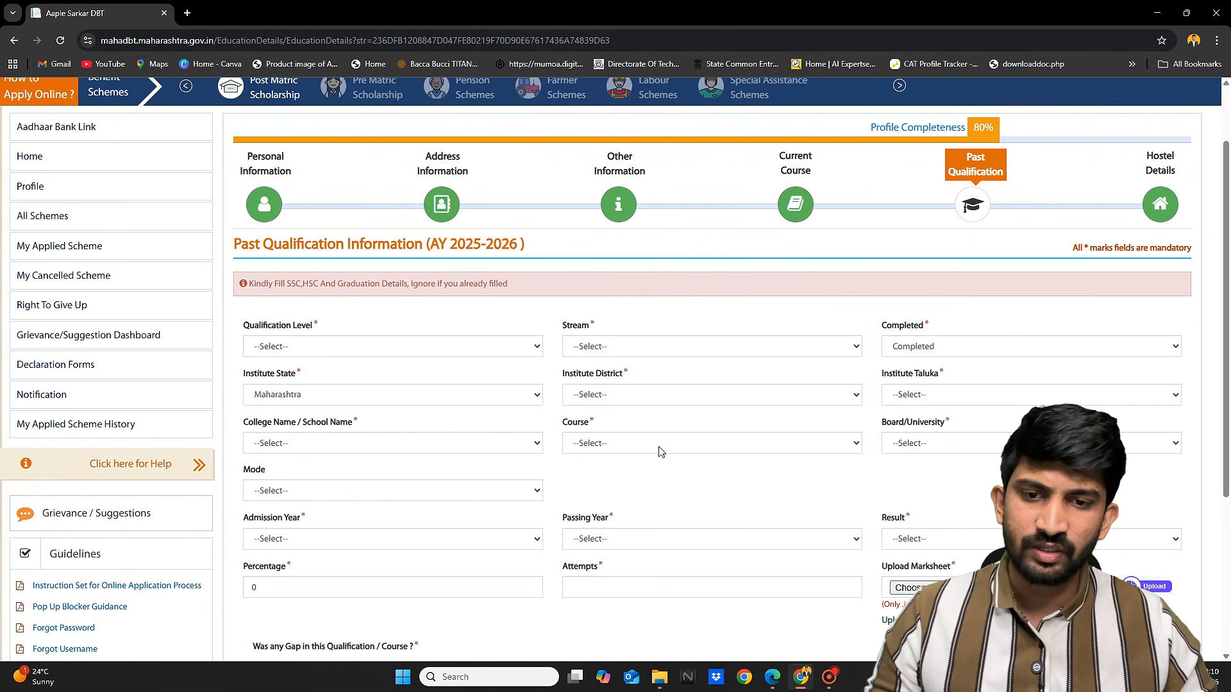
key("ctrl+plus")
key("ctrl+plus")
key("ctrl+plus")
scroll(440, 310, "up", 1)
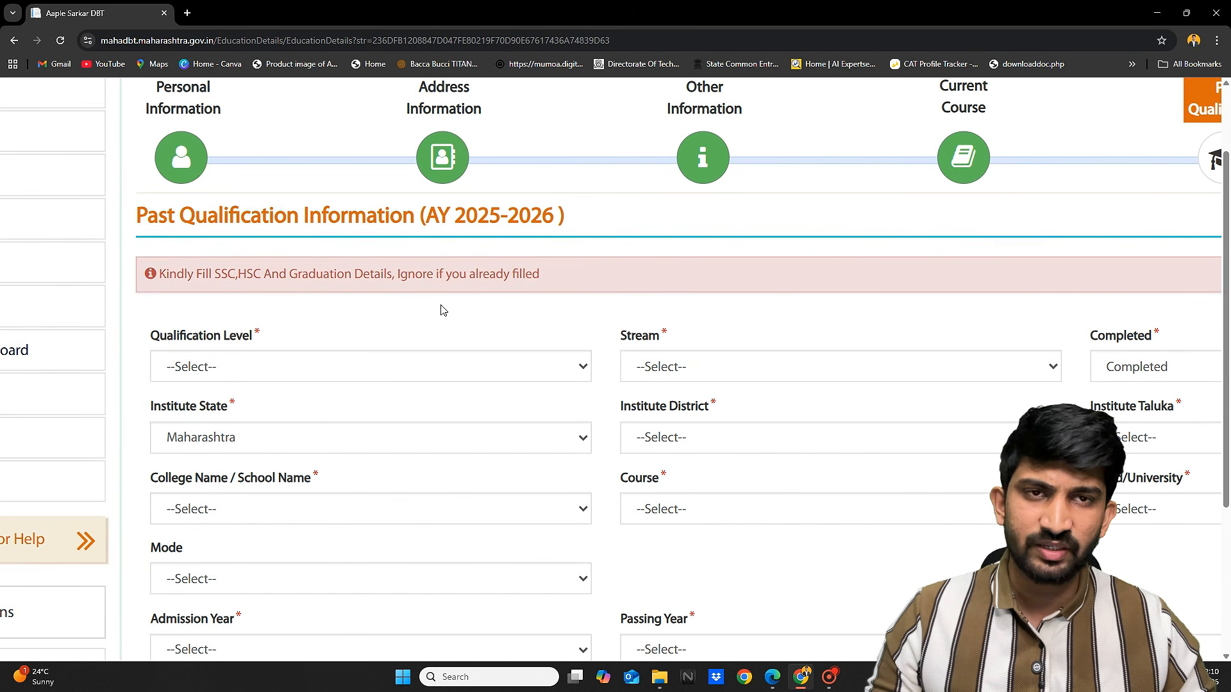
left_click(319, 366)
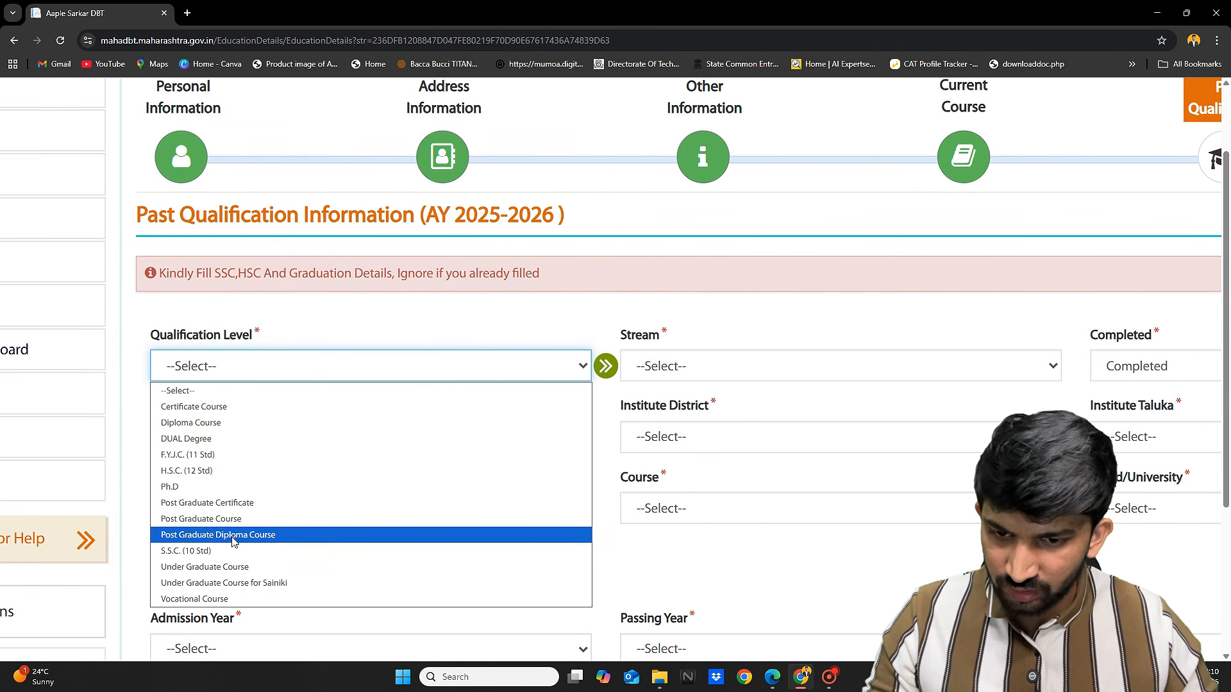
left_click(218, 550)
left_click(752, 365)
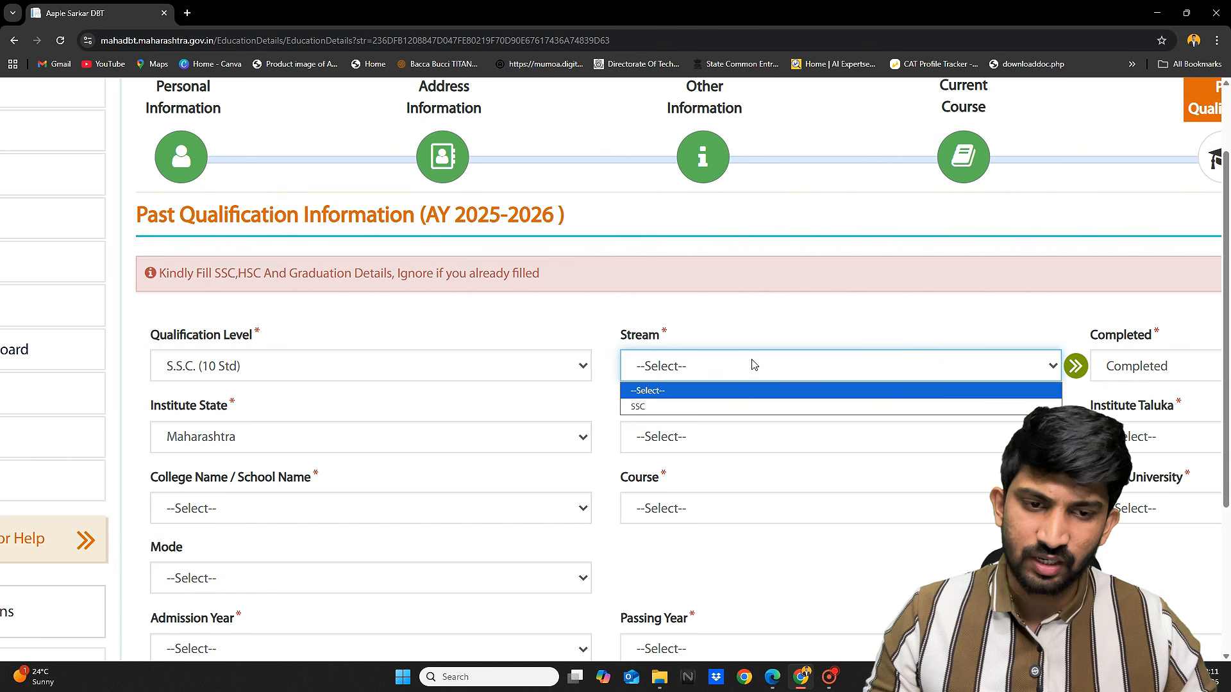
left_click(655, 405)
scroll(655, 412, "right", 5)
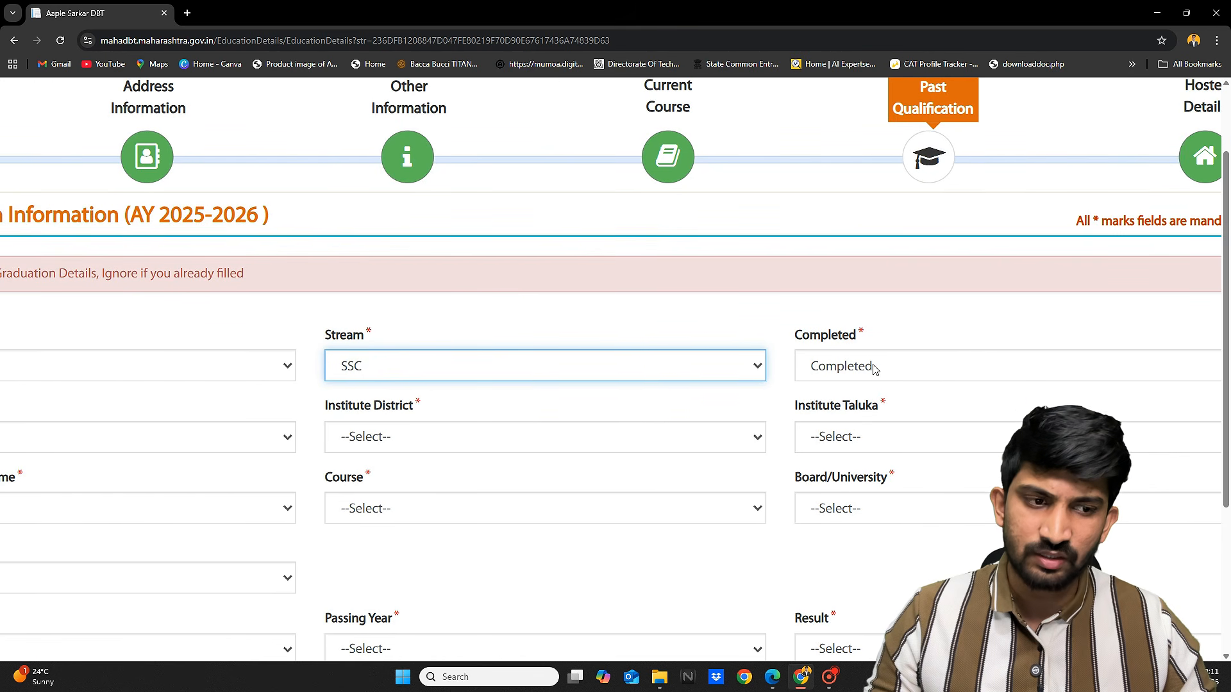
left_click(873, 368)
left_click(834, 405)
scroll(836, 415, "left", 7)
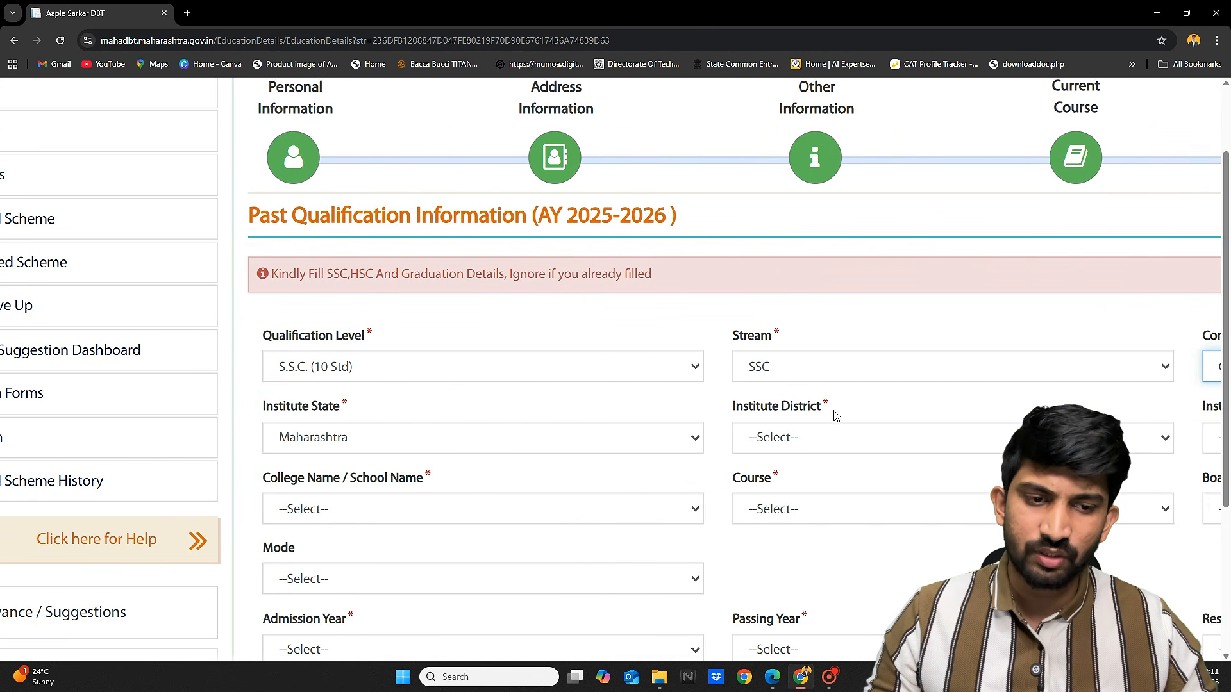
Step: Set the institute location to Maharashtra, district Nagpur, taluka Nagpur (Rural)
left_click(483, 439)
left_click(483, 440)
scroll(563, 434, "right", 3)
left_click(745, 440)
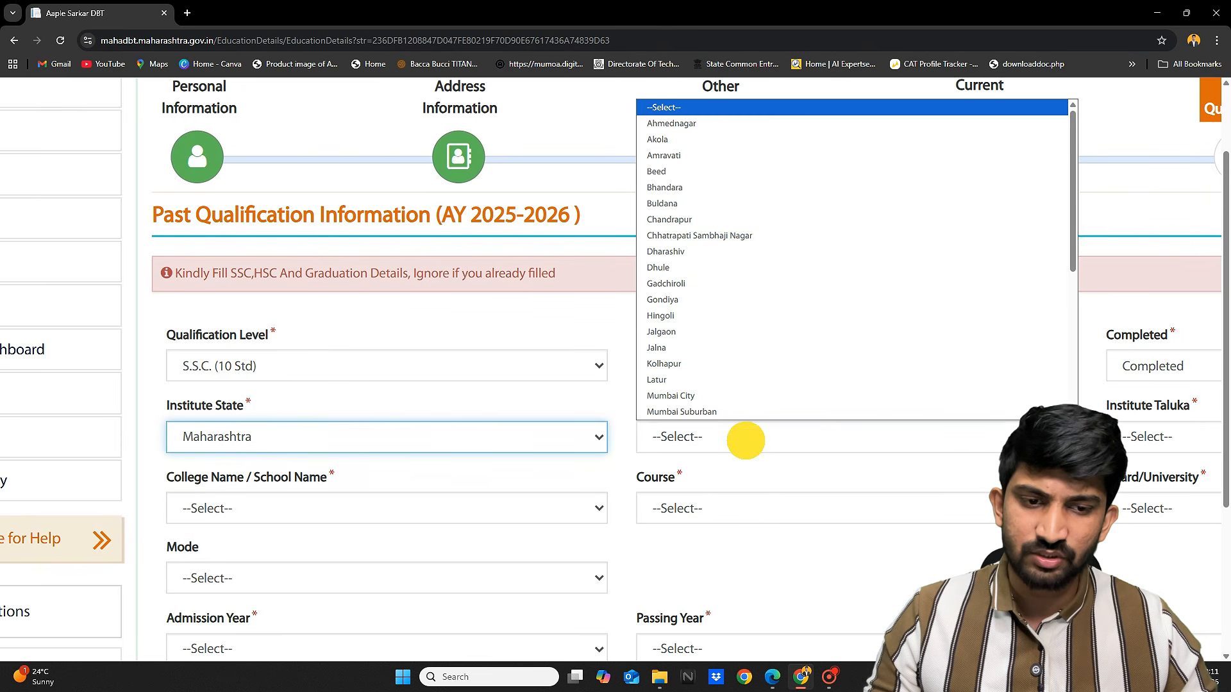
key("n")
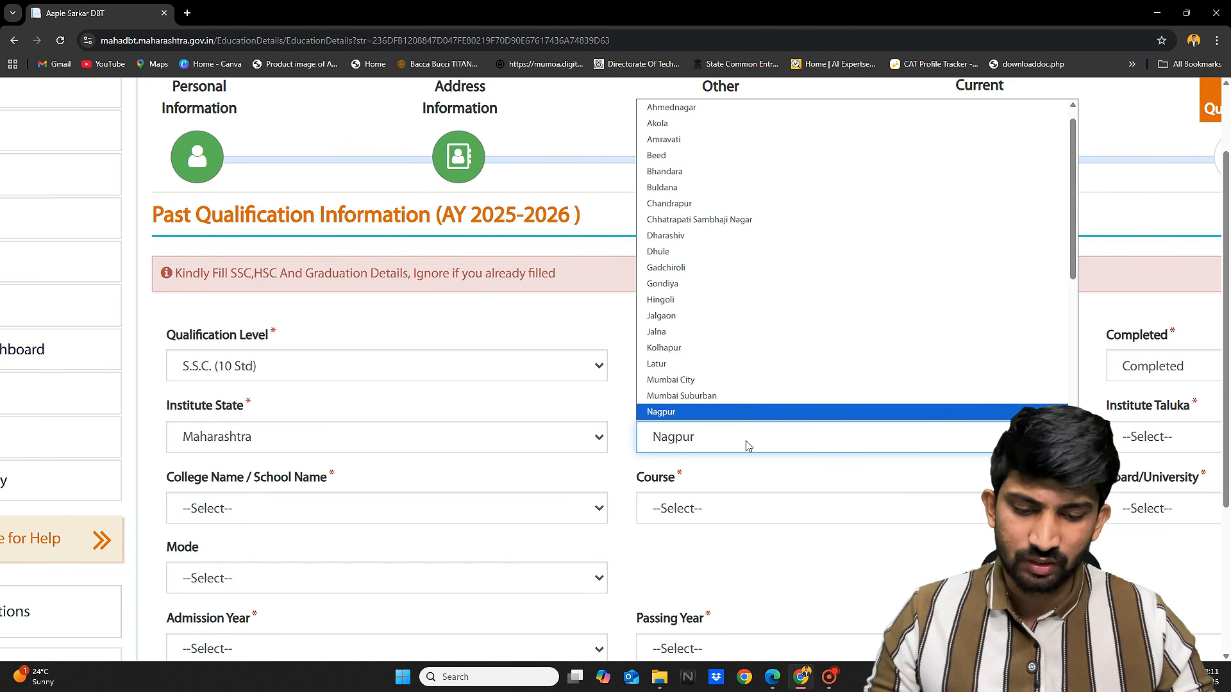
key("Return")
scroll(748, 442, "right", 5)
left_click(859, 441)
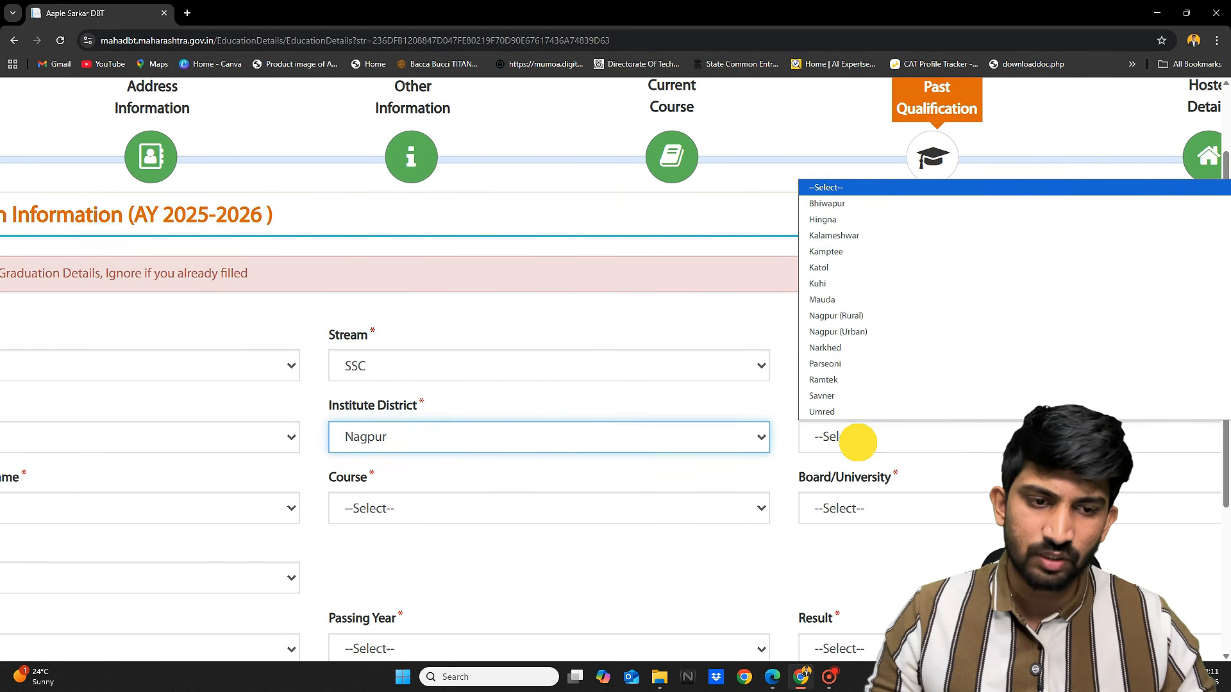
key("n")
key("Return")
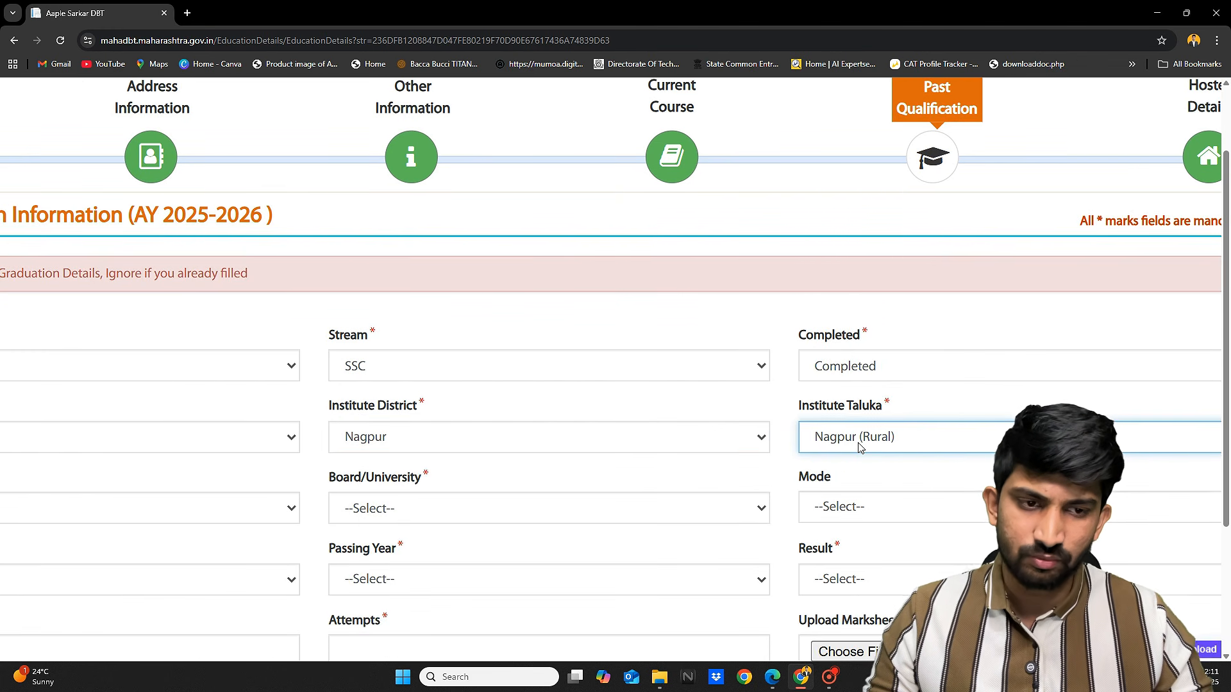
scroll(859, 448, "left", 6)
scroll(859, 447, "down", 1)
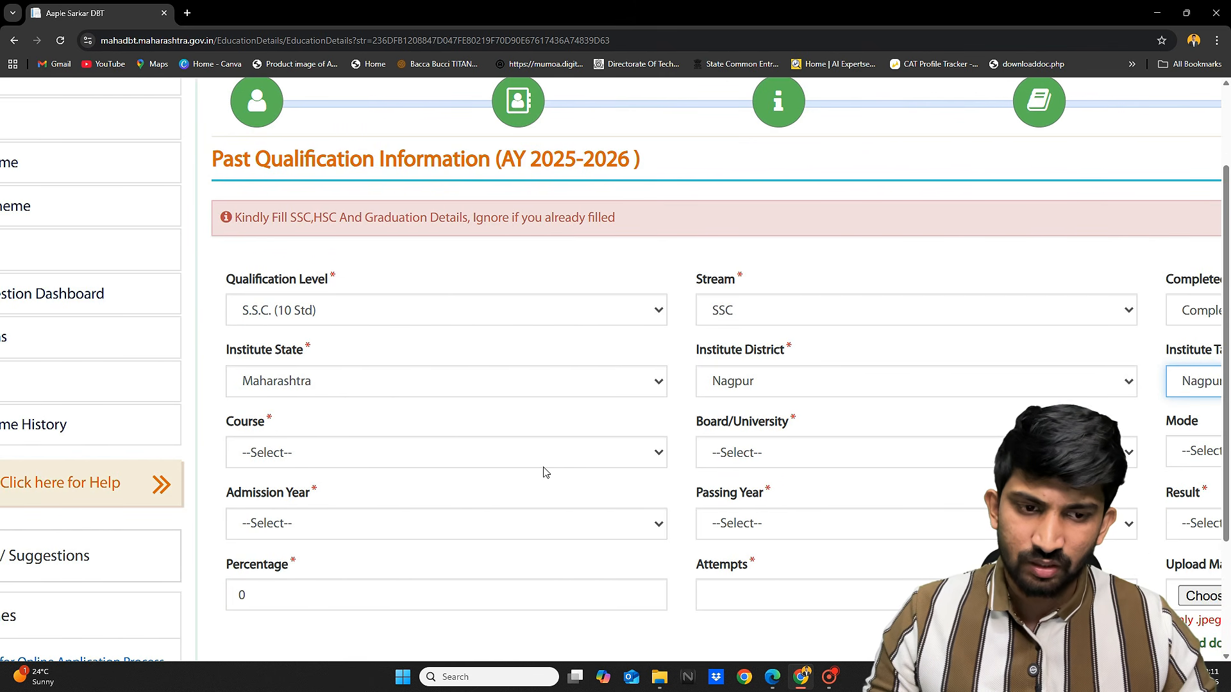
scroll(544, 473, "right", 2)
Step: Set course SSC, the Maharashtra state board, and mode Regular
left_click(393, 459)
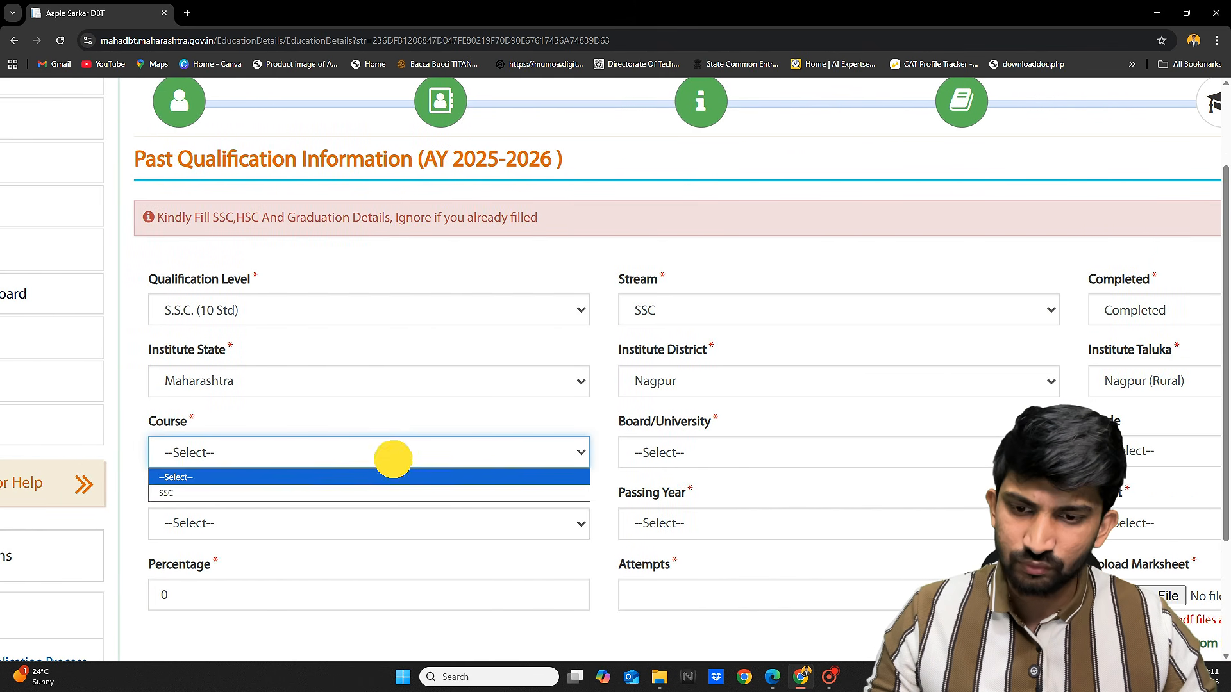
left_click(318, 493)
left_click(685, 463)
left_click(674, 492)
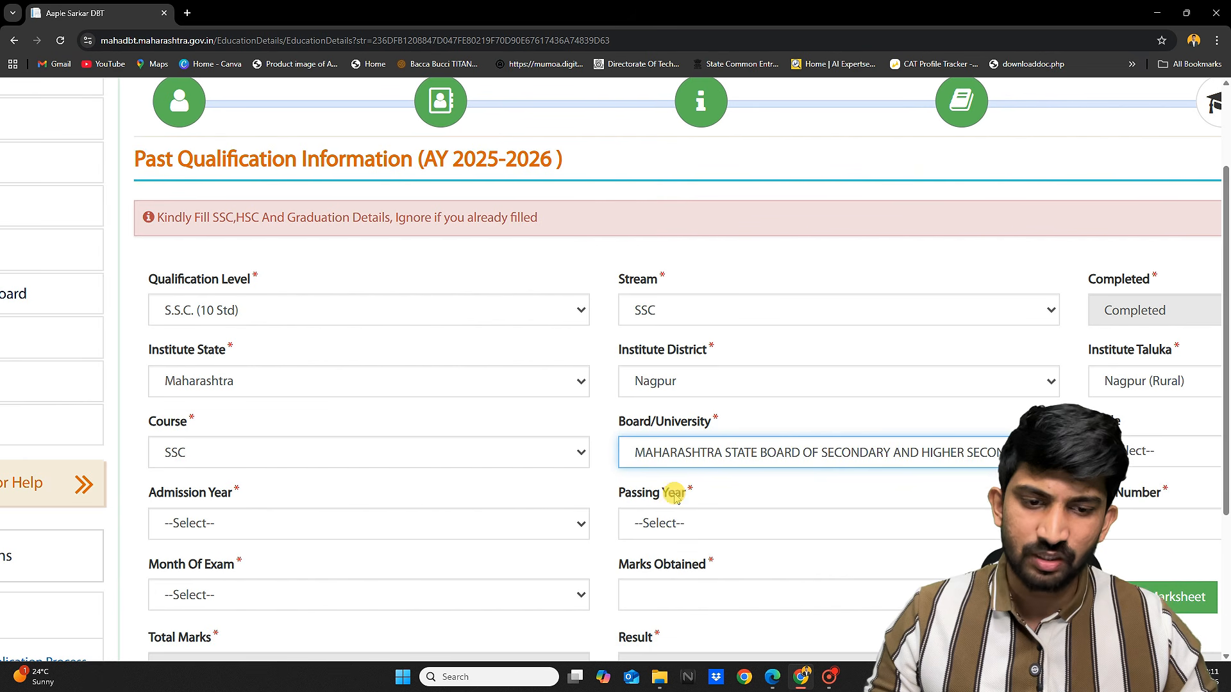
scroll(676, 499, "right", 2)
scroll(676, 498, "right", 1)
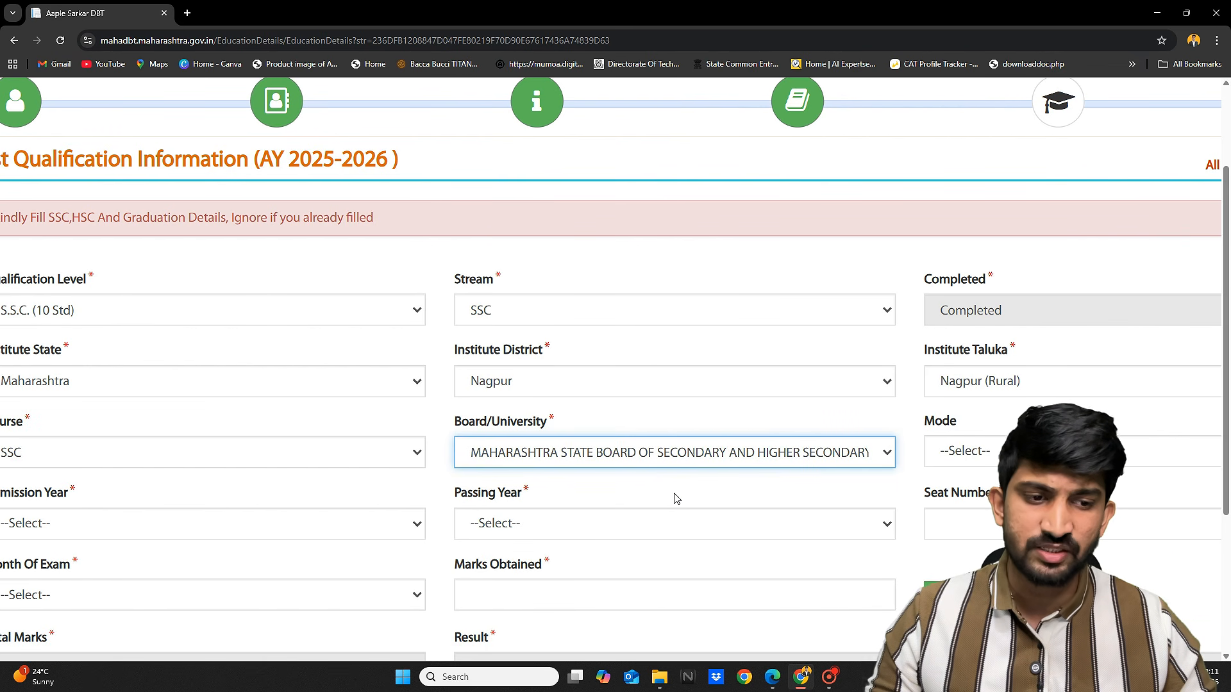
left_click(968, 452)
left_click(950, 492)
scroll(958, 497, "left", 5)
Step: Set the admission year to 2016 and the passing year to 2017
left_click(568, 498)
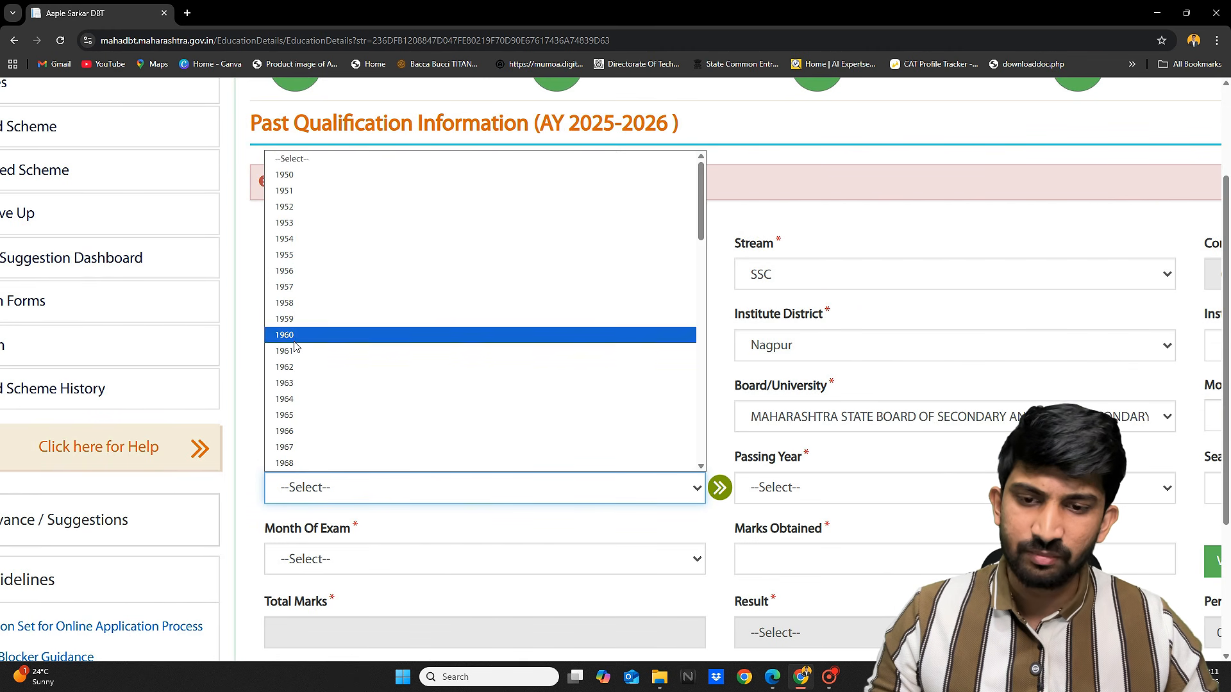
scroll(295, 347, "down", 7)
scroll(296, 347, "down", 9)
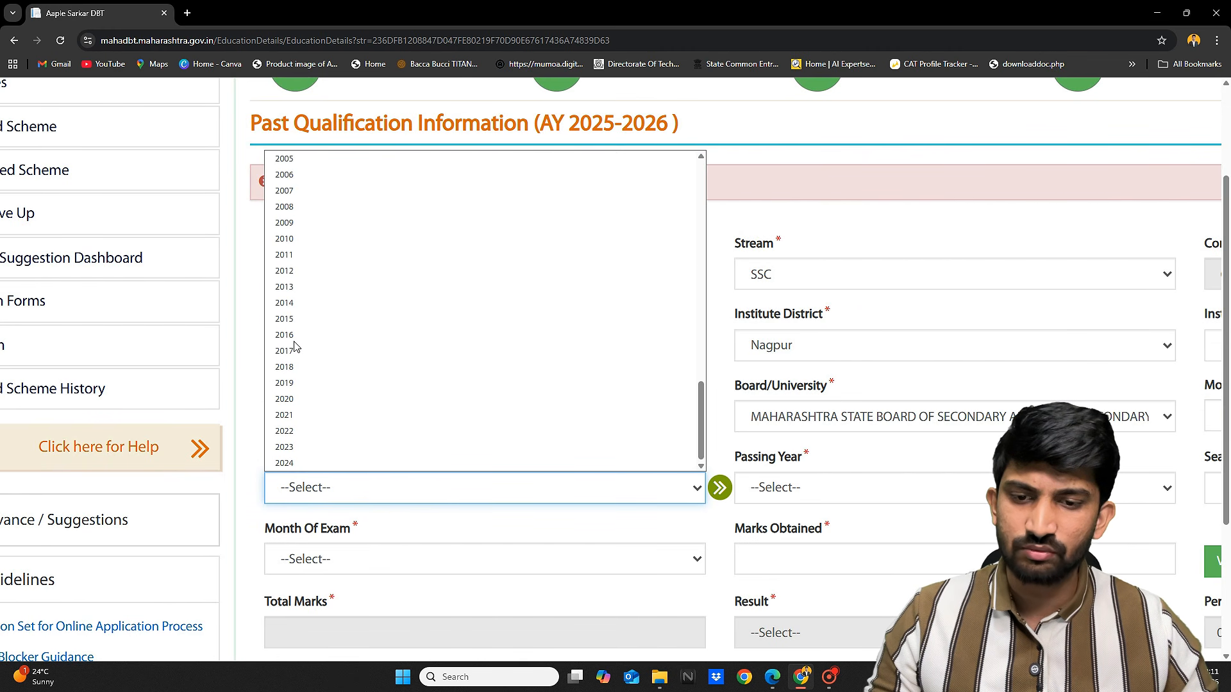
left_click(295, 350)
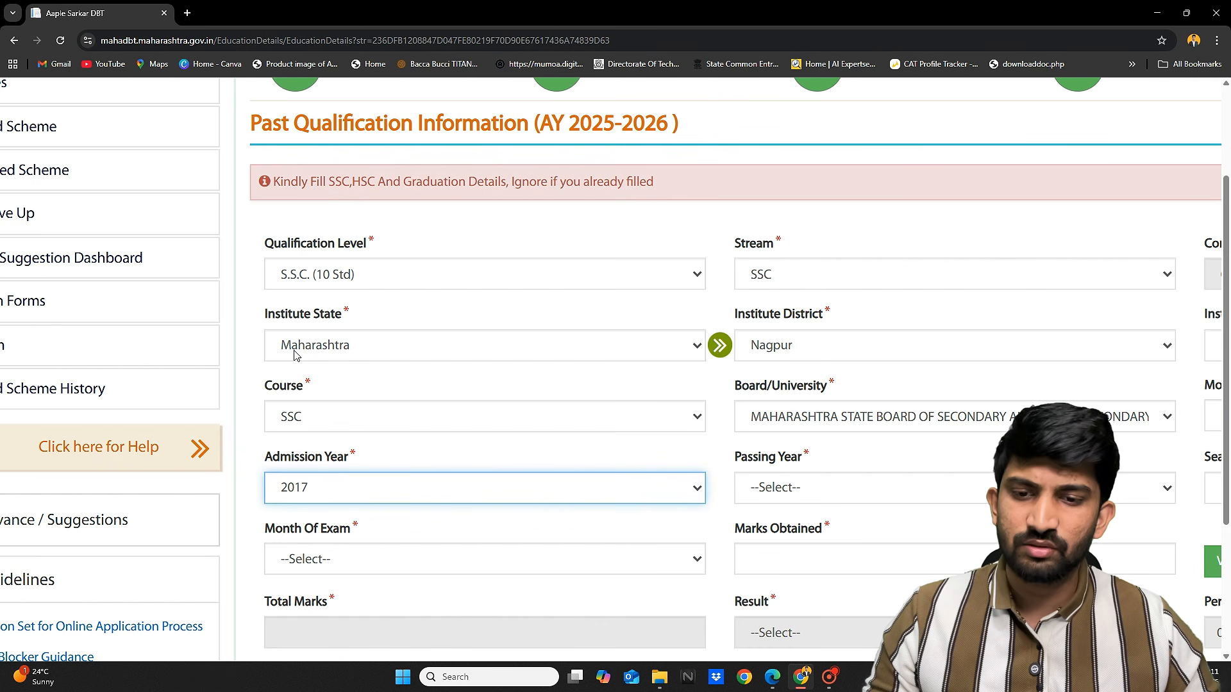
left_click(335, 485)
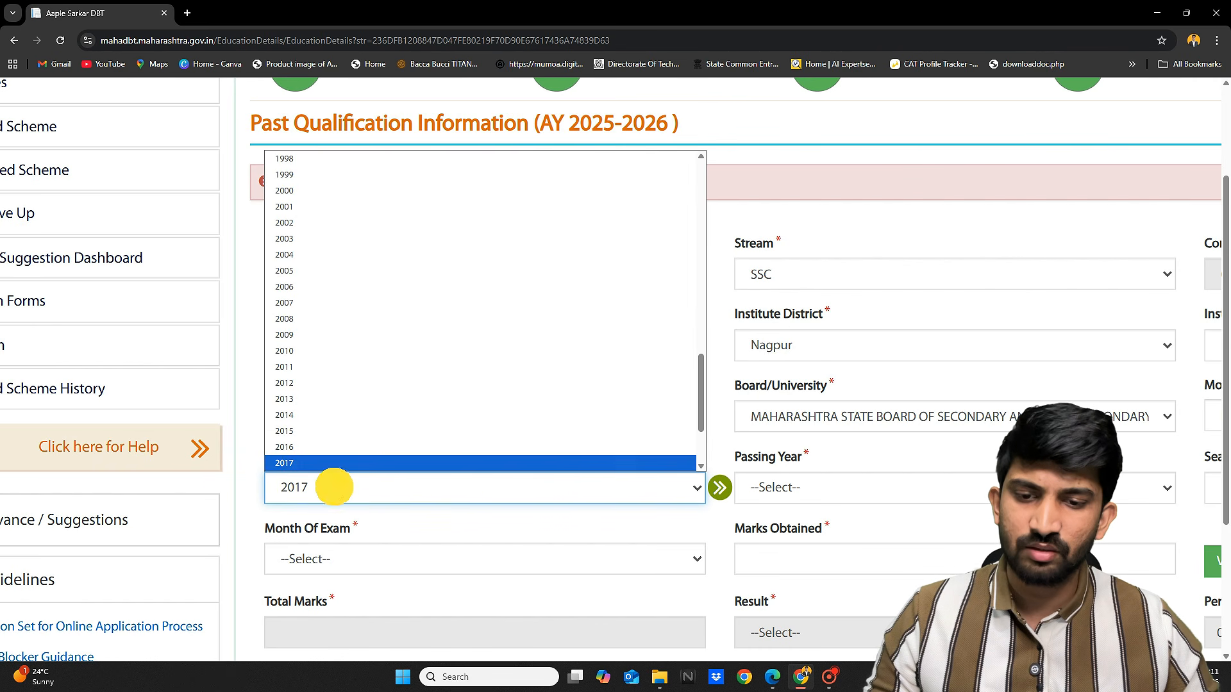
left_click(309, 447)
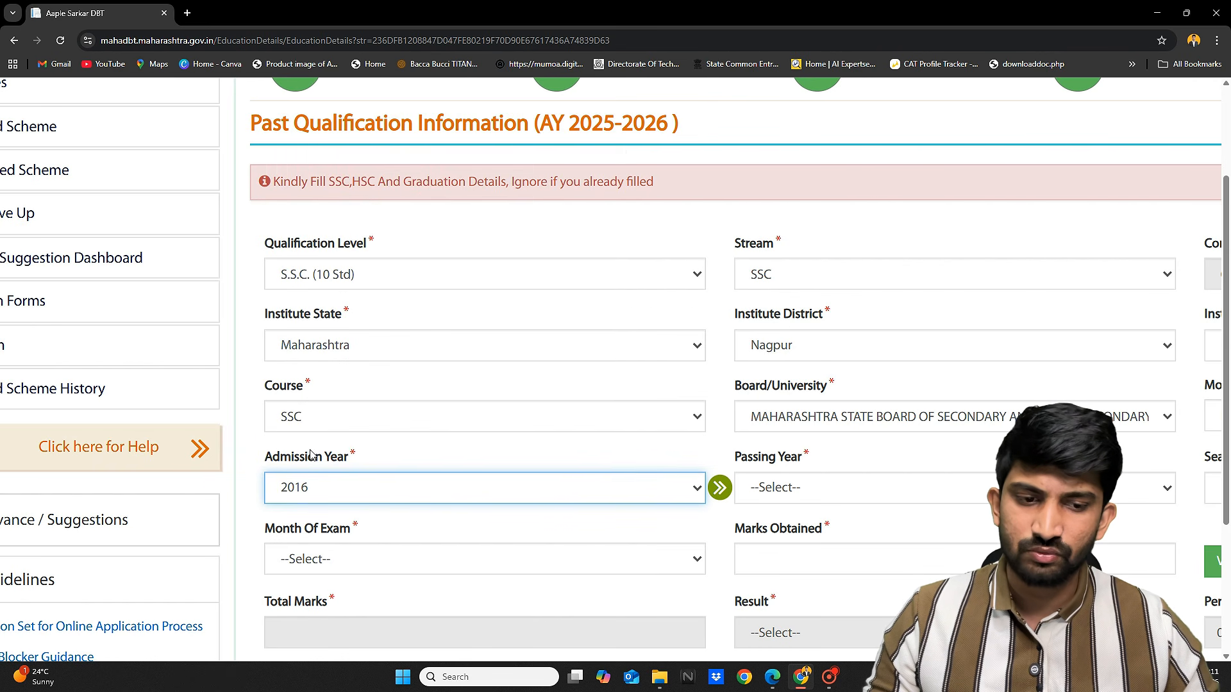
scroll(568, 489, "right", 3)
left_click(690, 485)
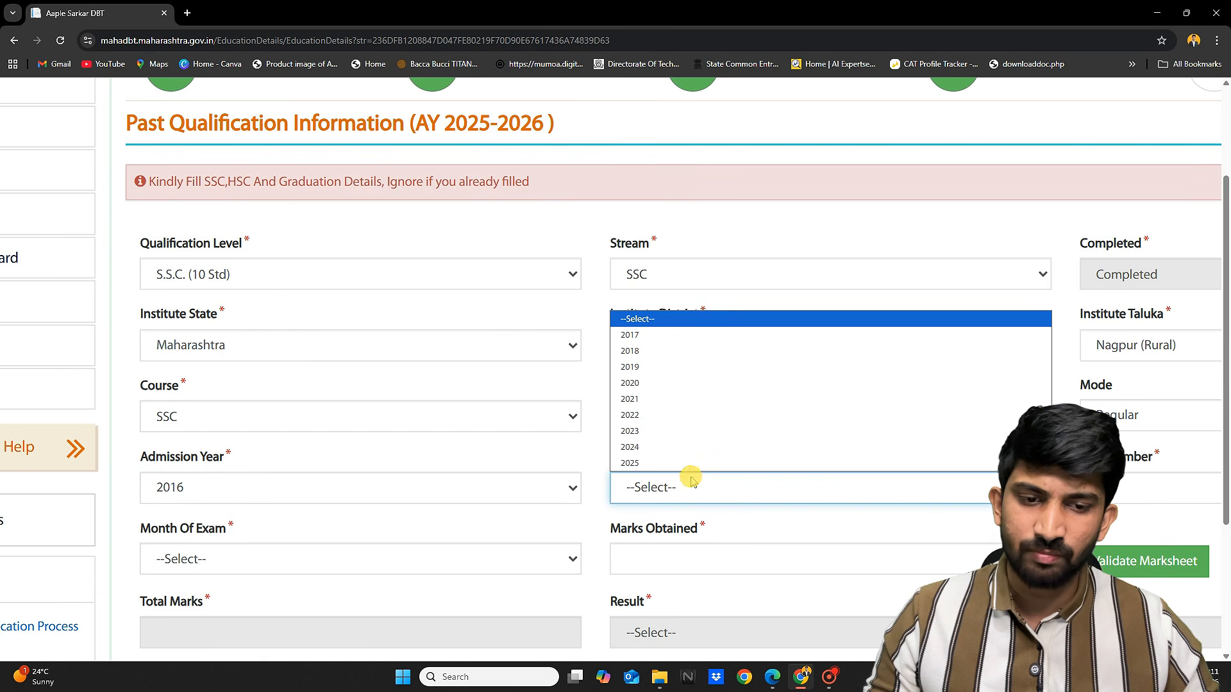
left_click(636, 336)
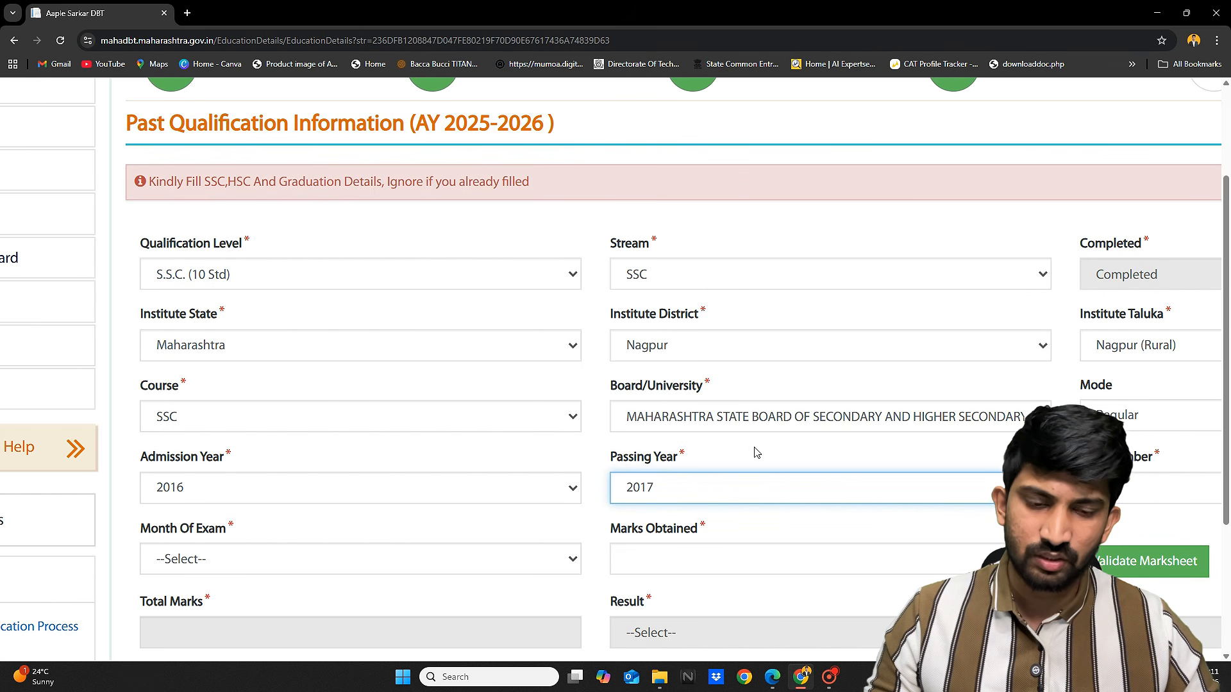
scroll(757, 452, "right", 1)
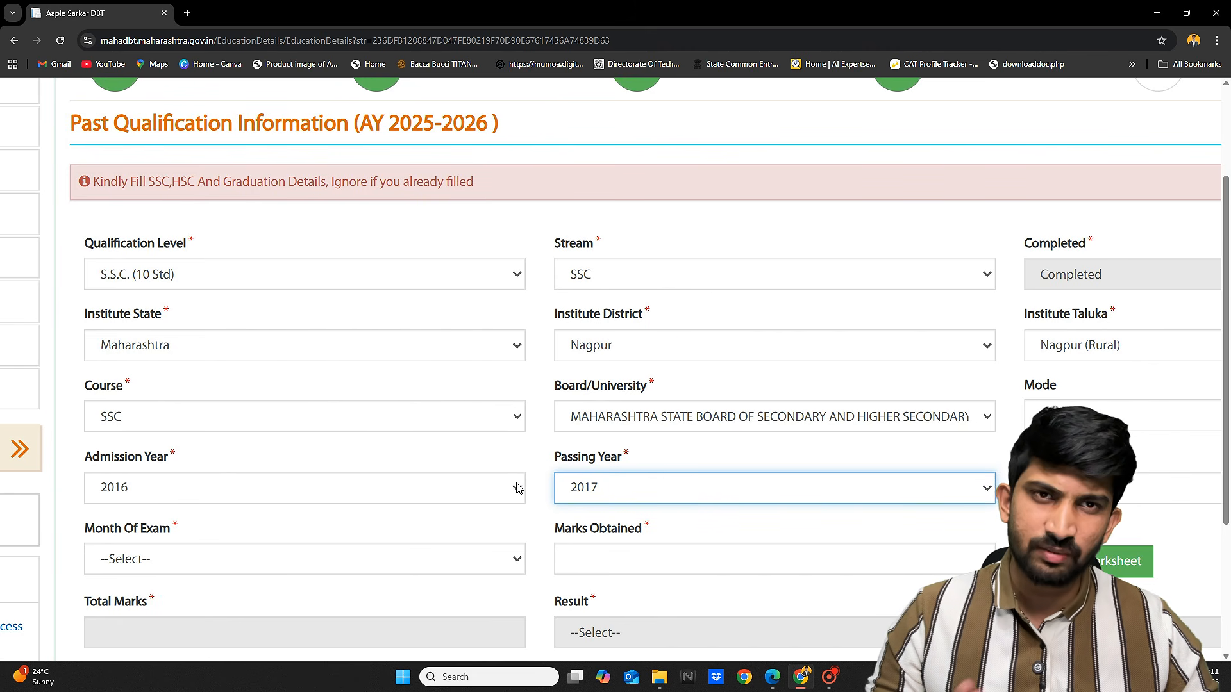
scroll(443, 487, "right", 3)
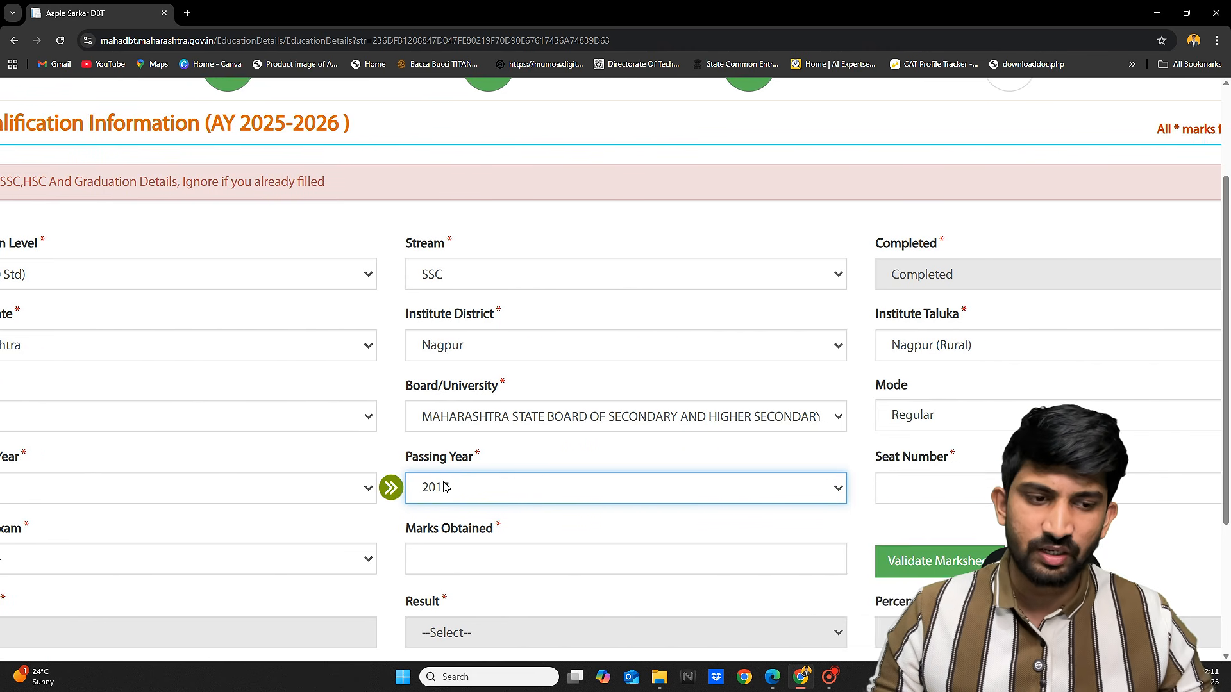
Step: Fill in the seat number and choose FEB/MAR as the exam month
left_click(931, 487)
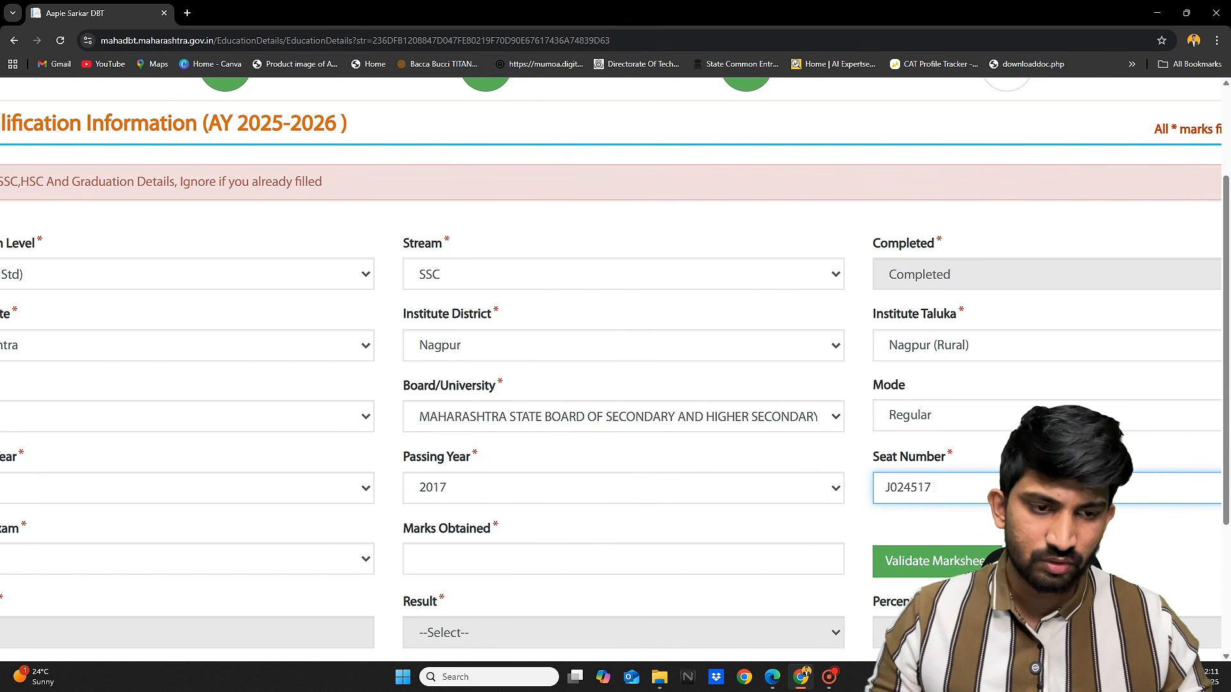
scroll(934, 488, "left", 5)
scroll(934, 488, "down", 1)
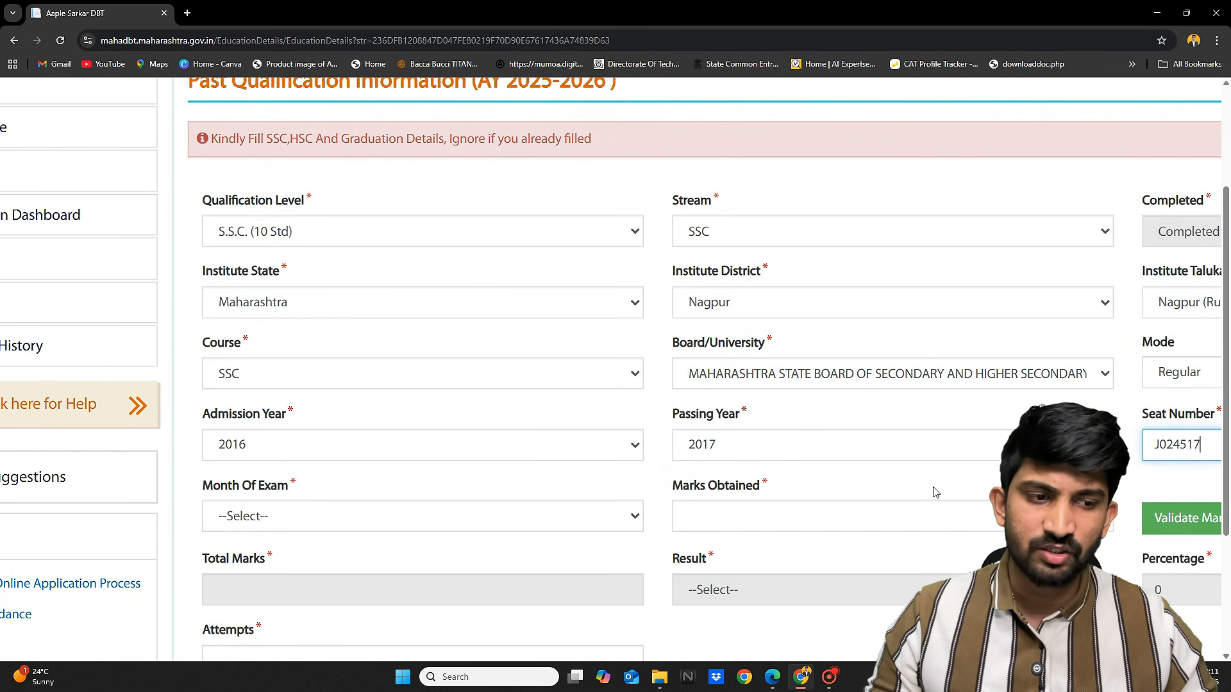
scroll(935, 493, "down", 1)
left_click(537, 516)
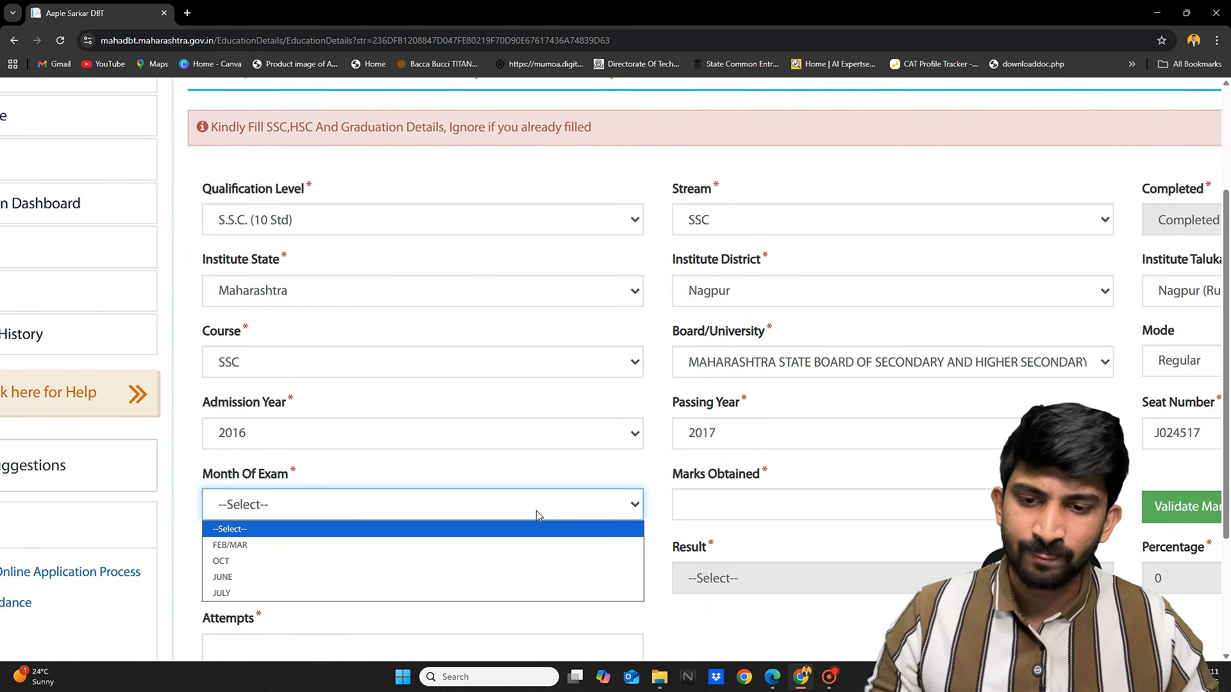
left_click(291, 545)
scroll(290, 544, "down", 1)
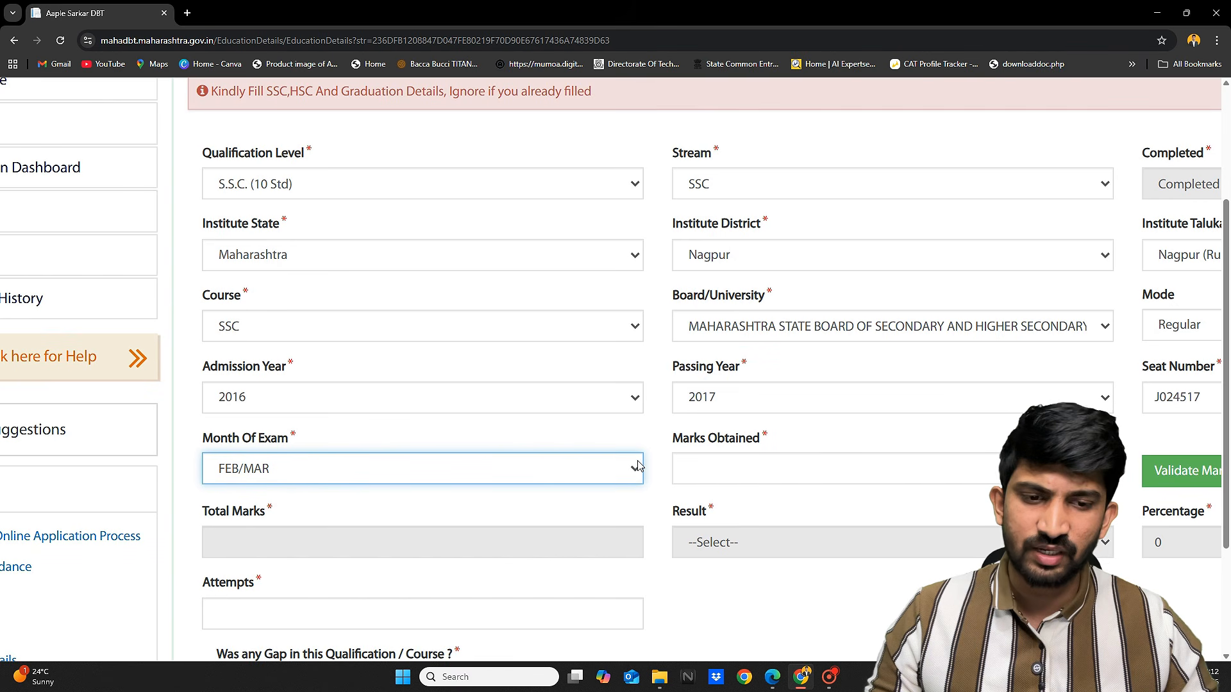
scroll(638, 466, "down", 1)
scroll(638, 466, "right", 1)
Step: Enter 454 as SSC marks obtained, try Validate Marksheet and dismiss the details-not-found alert
left_click(736, 452)
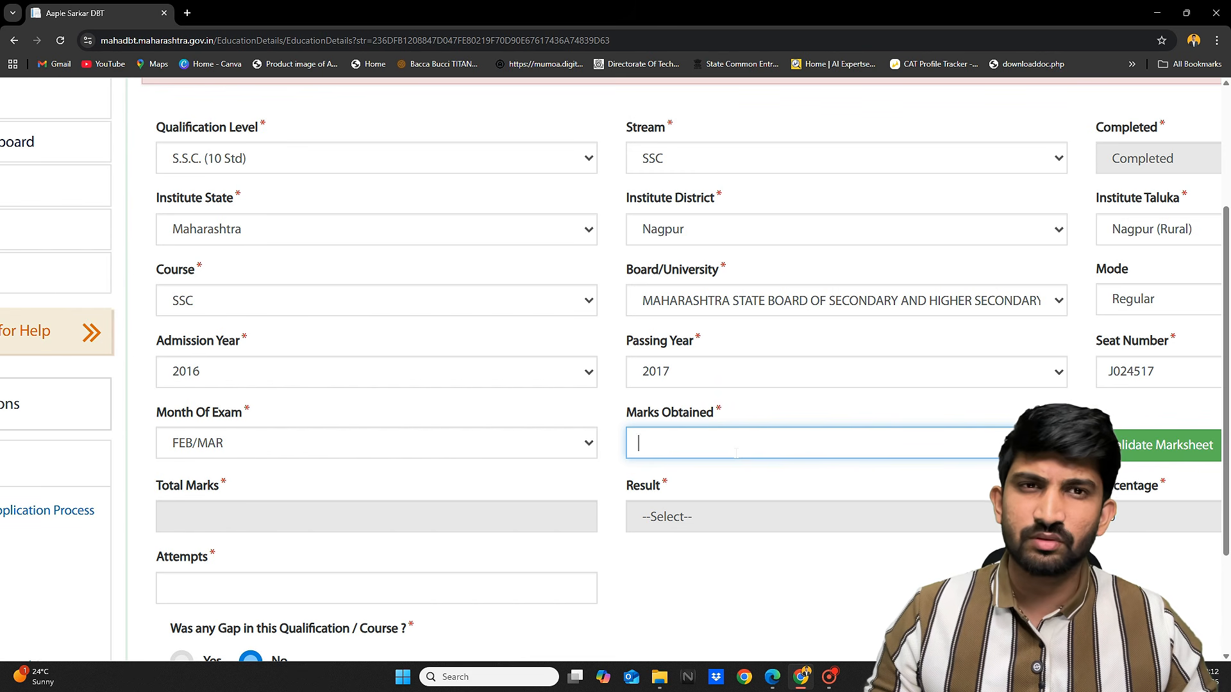
scroll(736, 453, "down", 2)
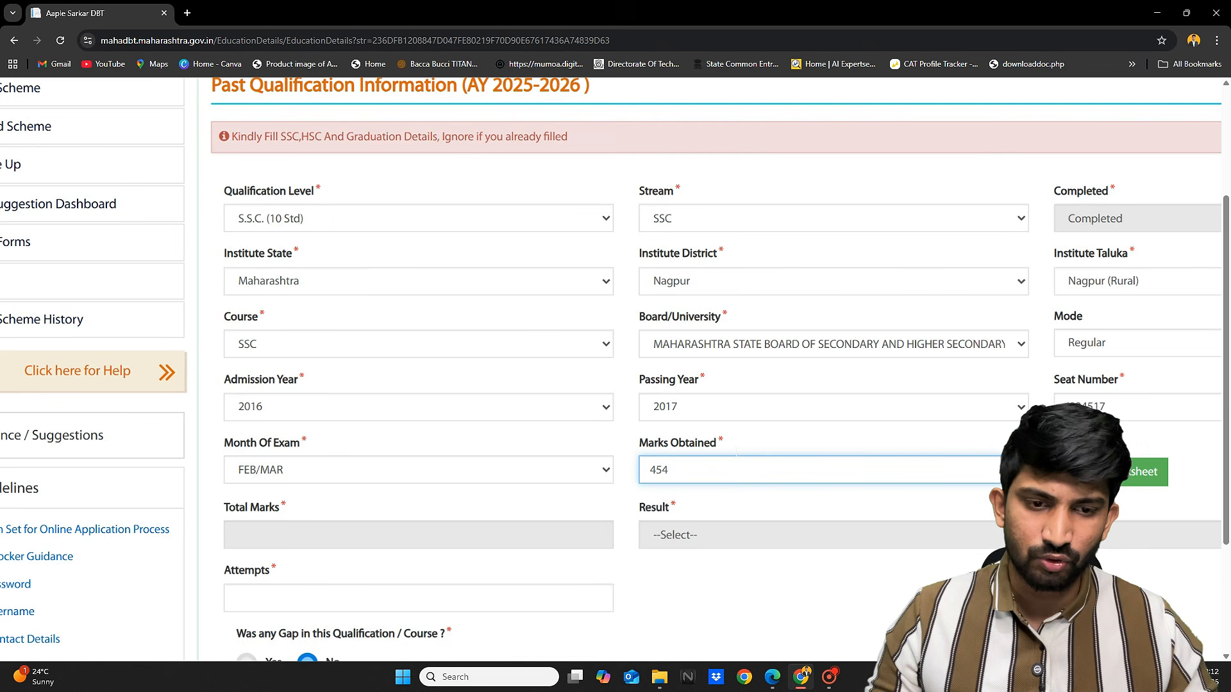
scroll(736, 456, "right", 1)
scroll(937, 465, "right", 1)
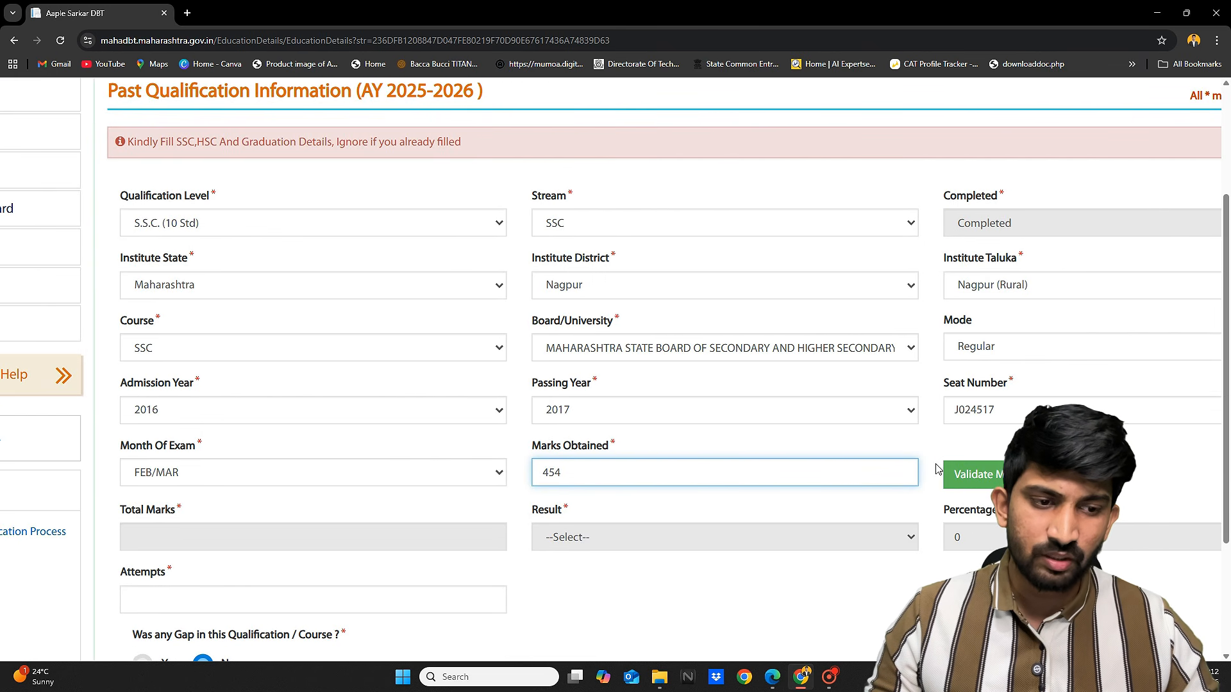
double_click(995, 412)
left_click(973, 474)
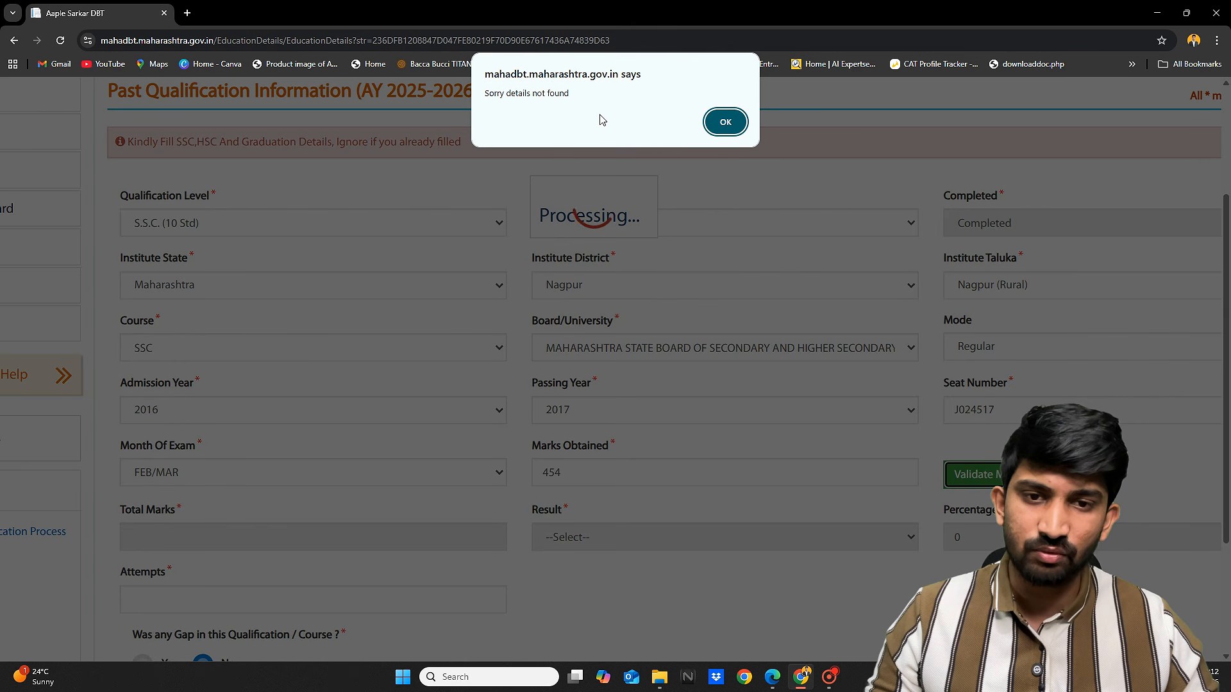
left_click(726, 122)
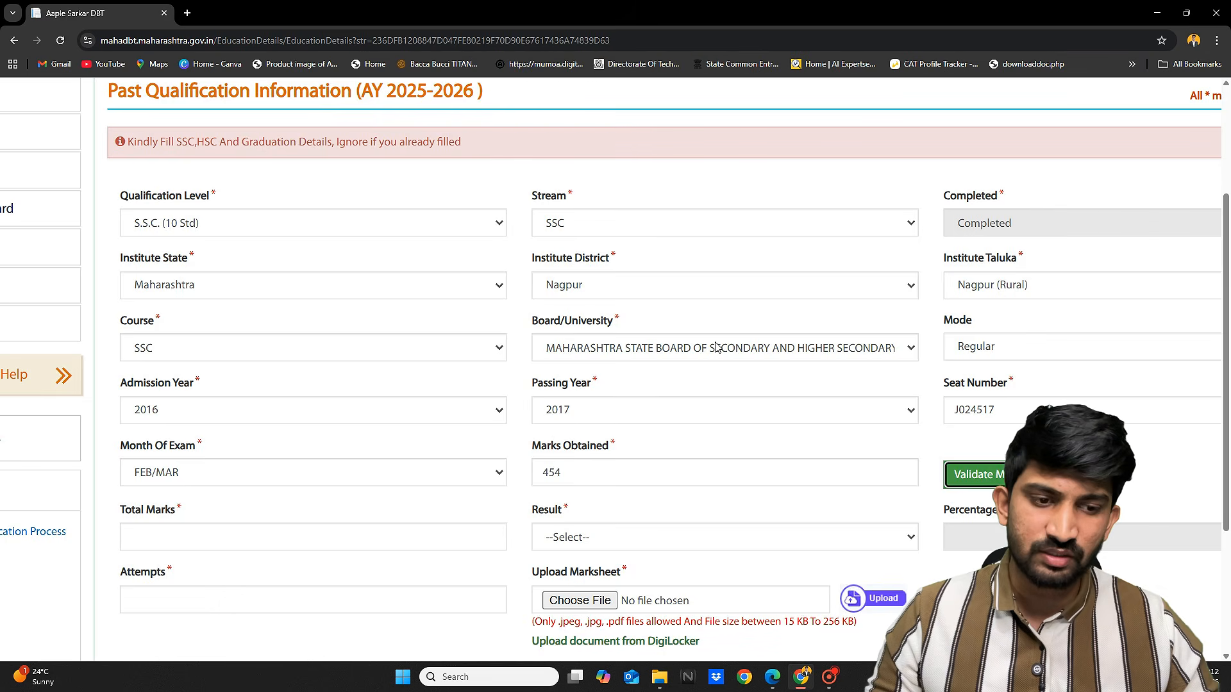
scroll(716, 347, "down", 5)
scroll(718, 347, "up", 4)
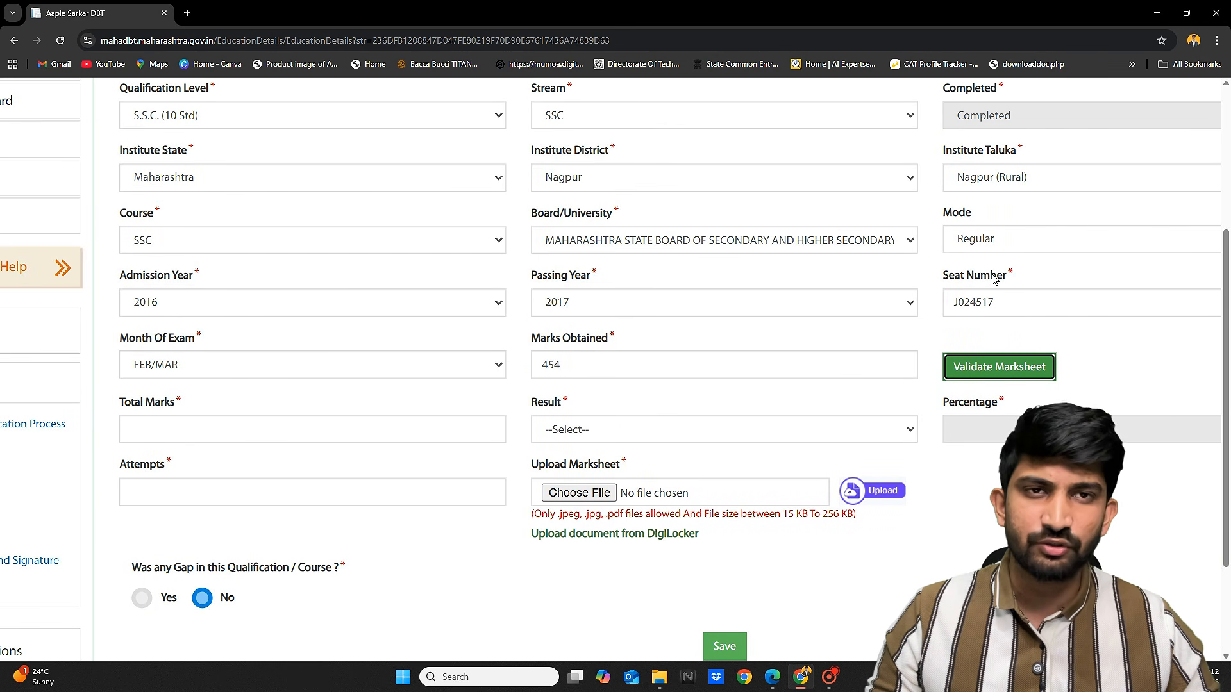
double_click(993, 302)
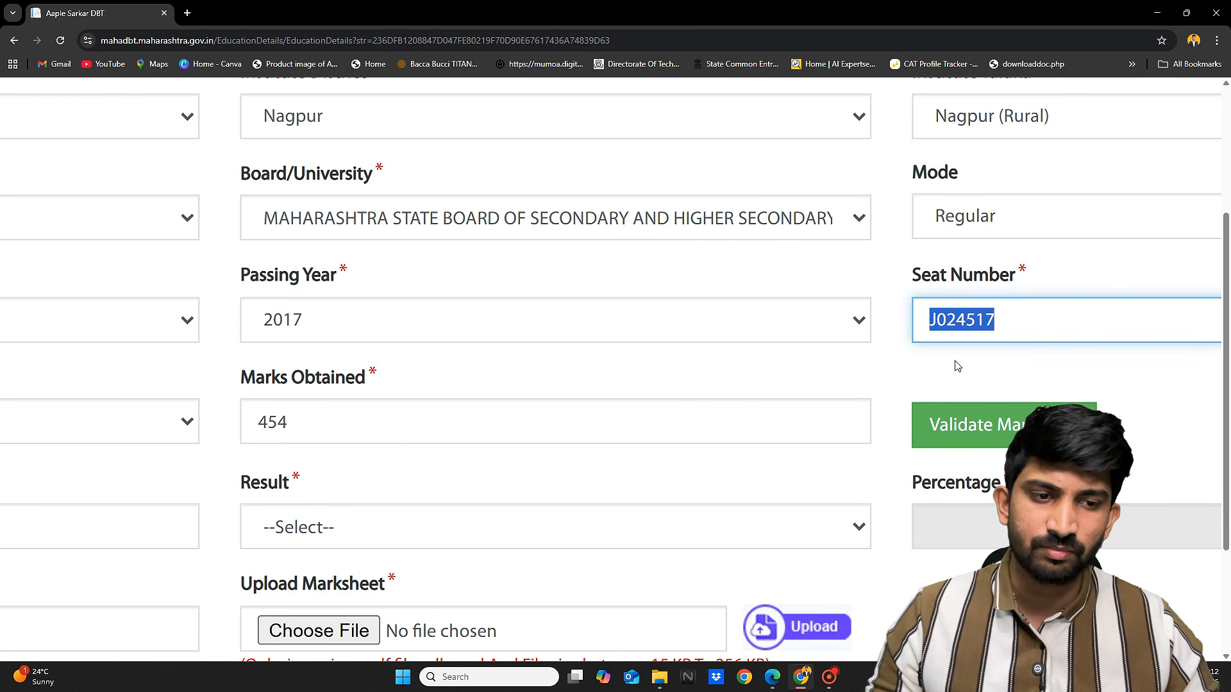
left_click(936, 370)
scroll(934, 377, "left", 10)
Step: Set SSC total marks to 500, result Passed and attempts to 1
left_click(483, 459)
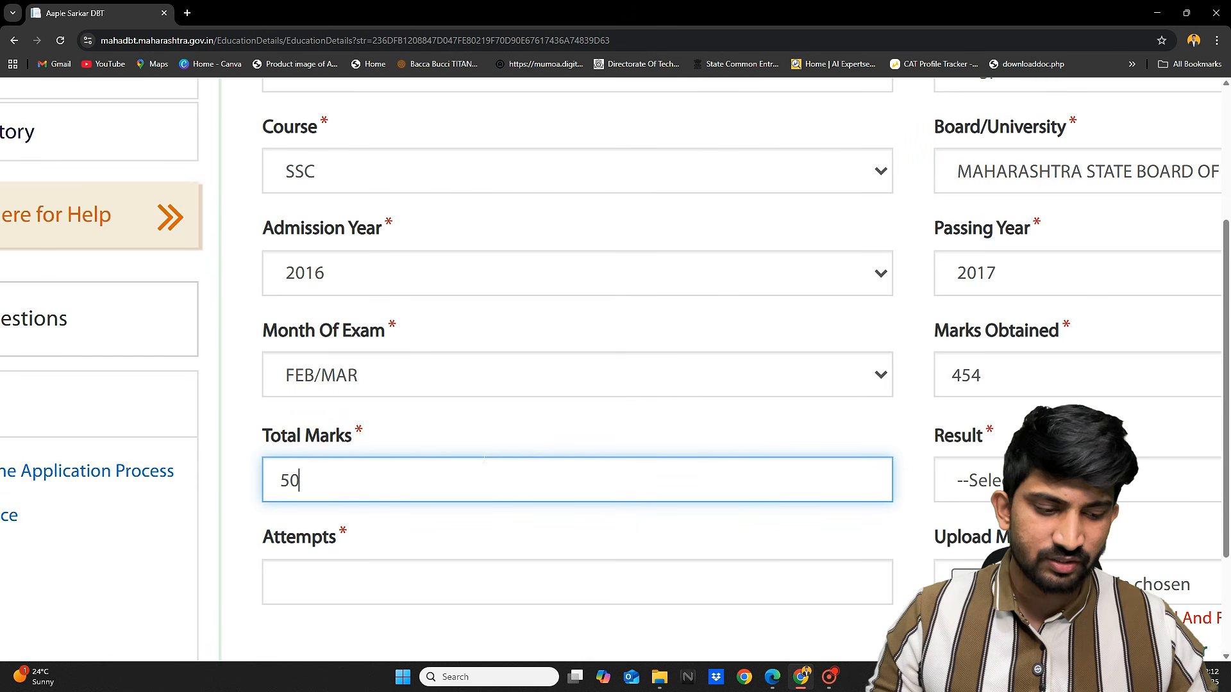
scroll(484, 459, "right", 5)
left_click(743, 499)
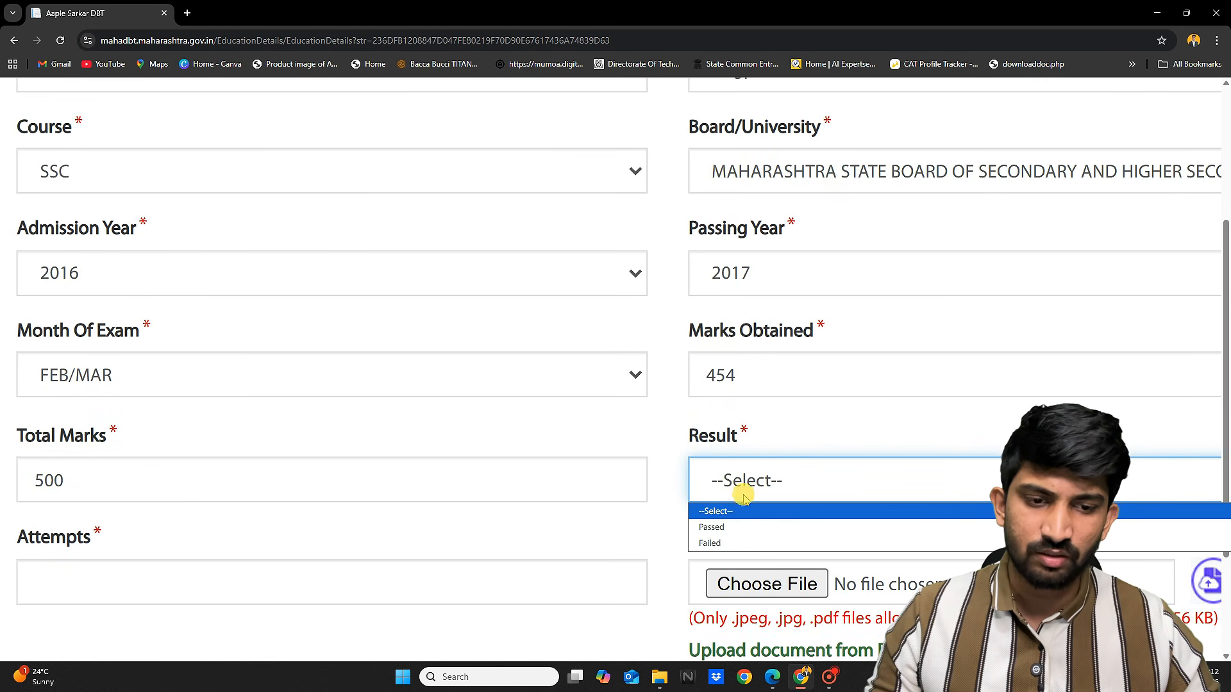
left_click(720, 527)
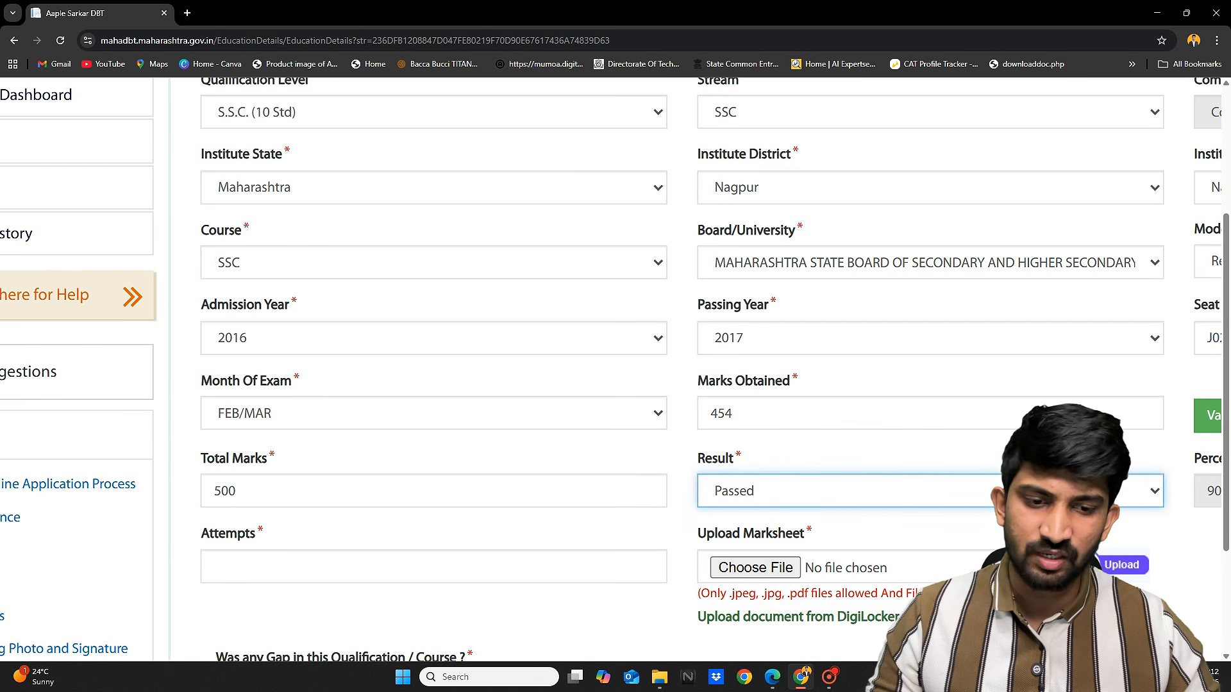
left_click(235, 555)
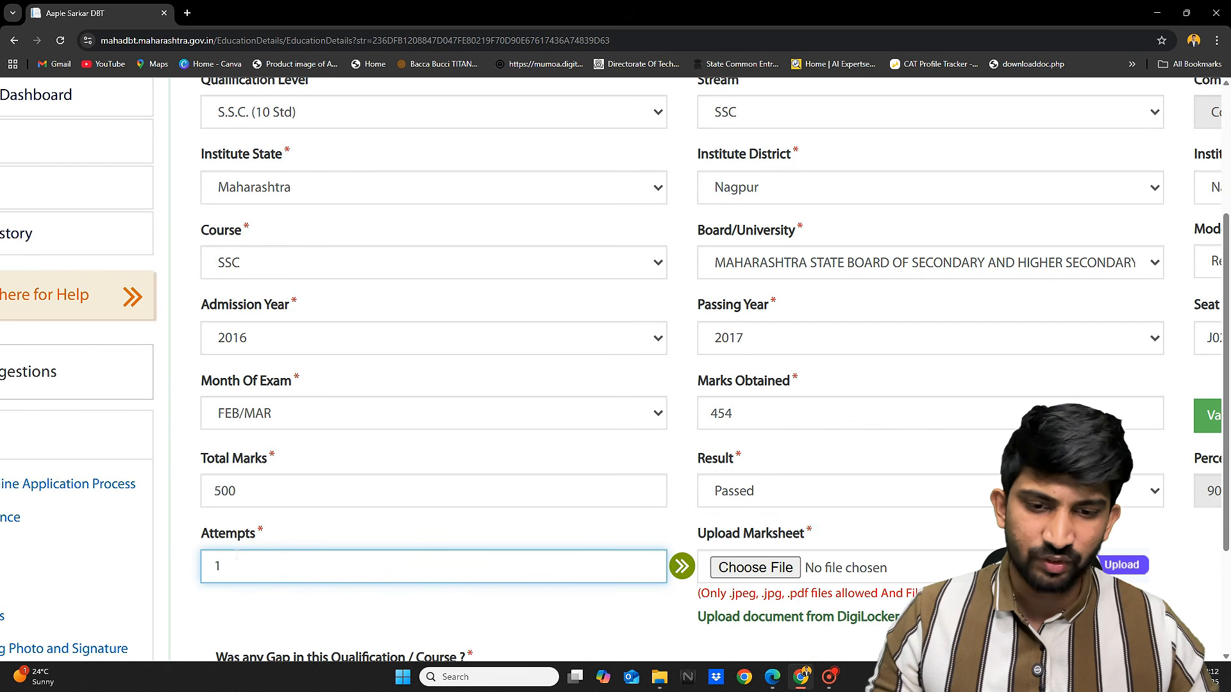
type("1")
scroll(236, 555, "down", 1)
Step: Attach doc.jpg as the SSC marksheet
left_click(768, 495)
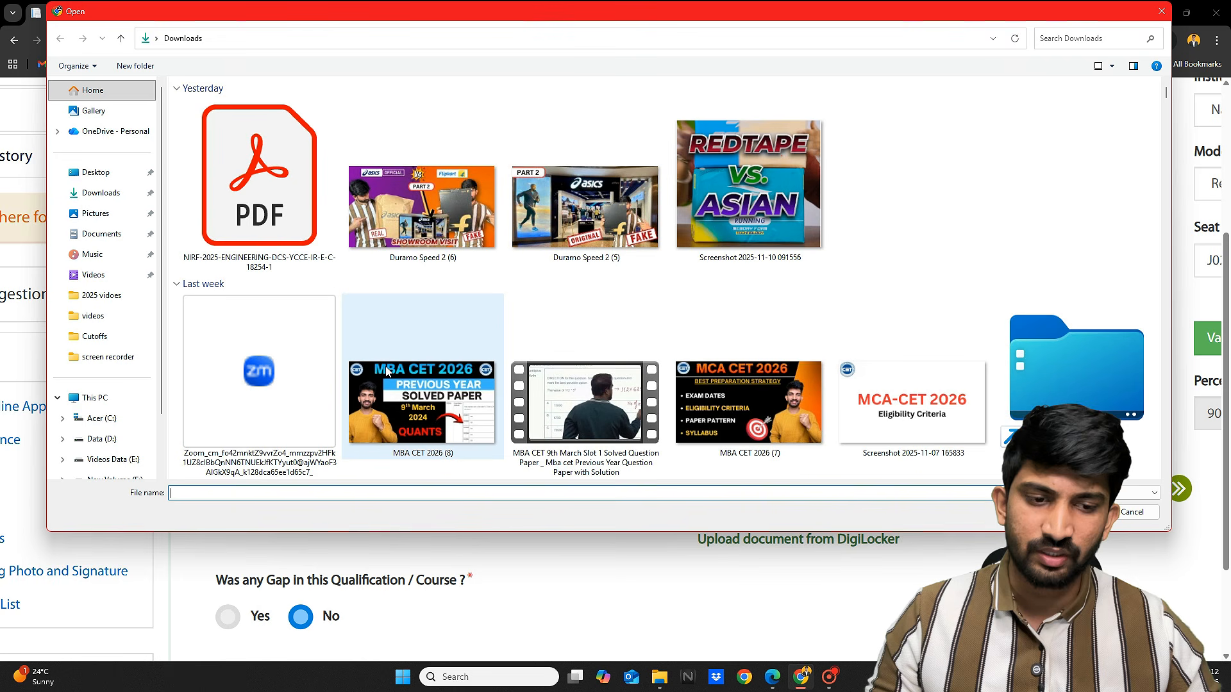
scroll(386, 369, "down", 10)
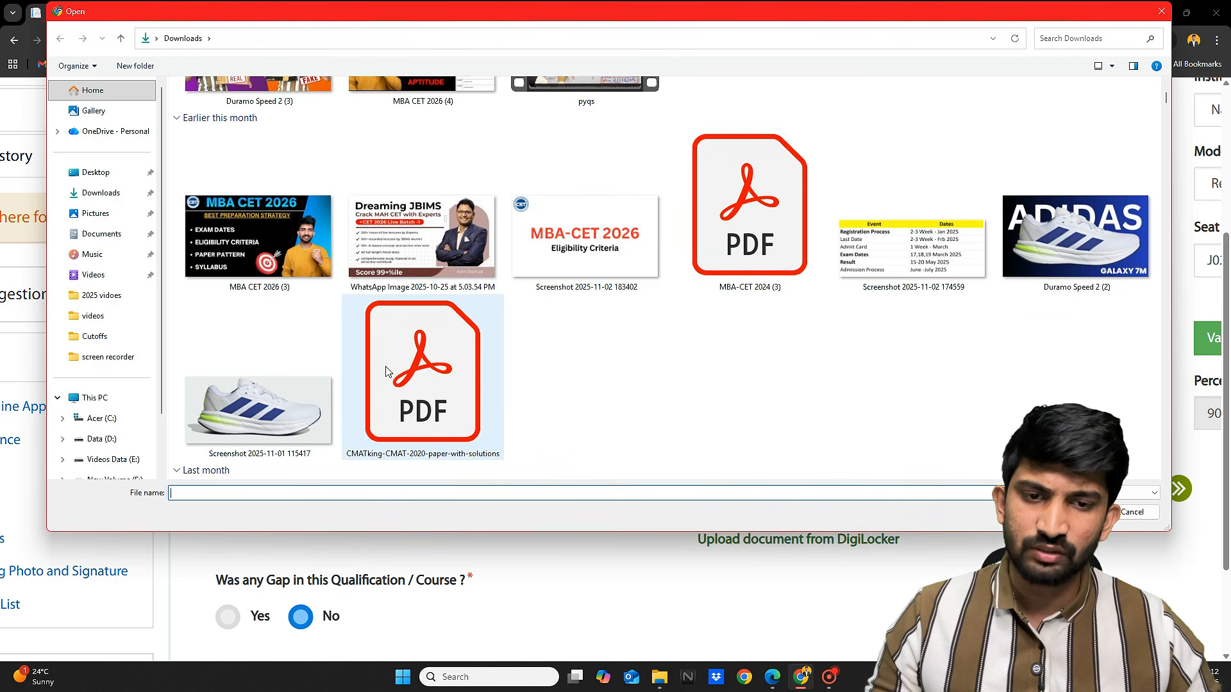
scroll(386, 369, "down", 15)
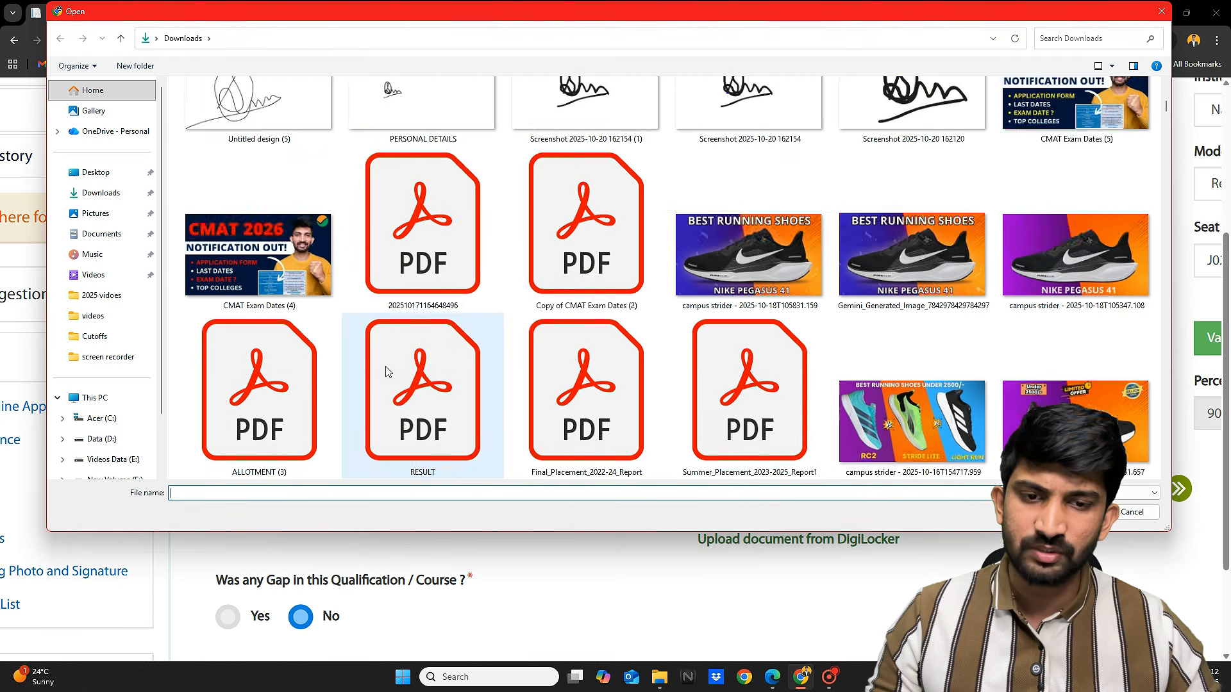
scroll(386, 371, "down", 15)
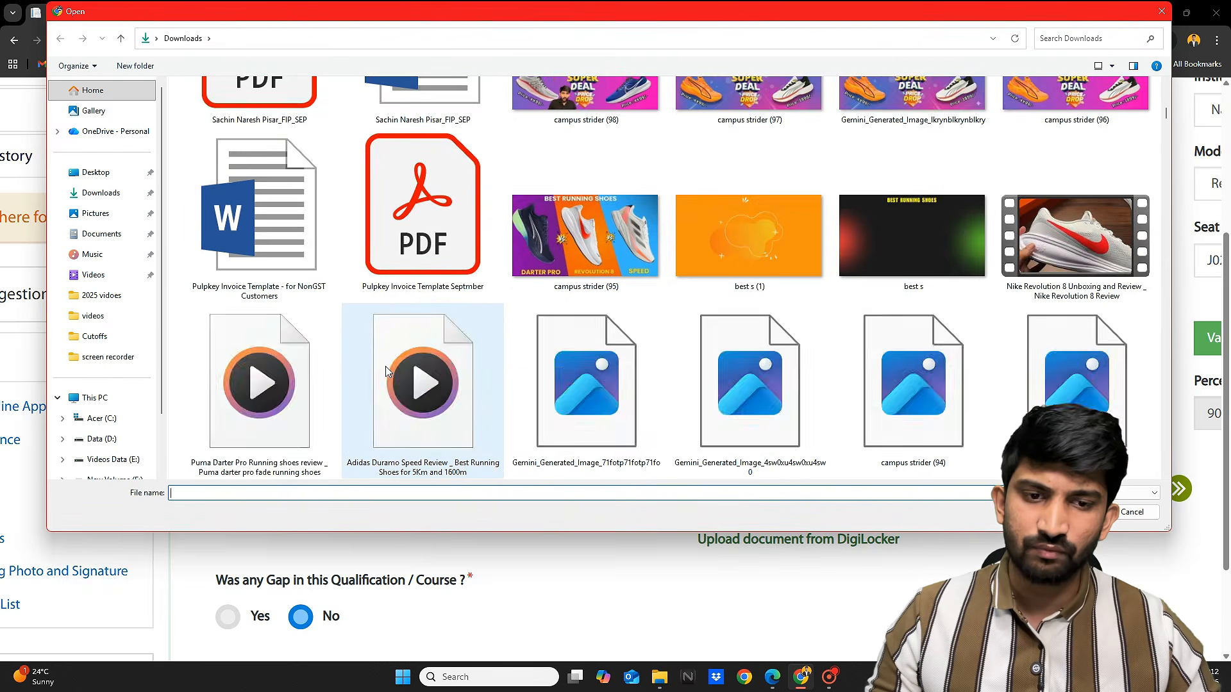
scroll(386, 371, "down", 15)
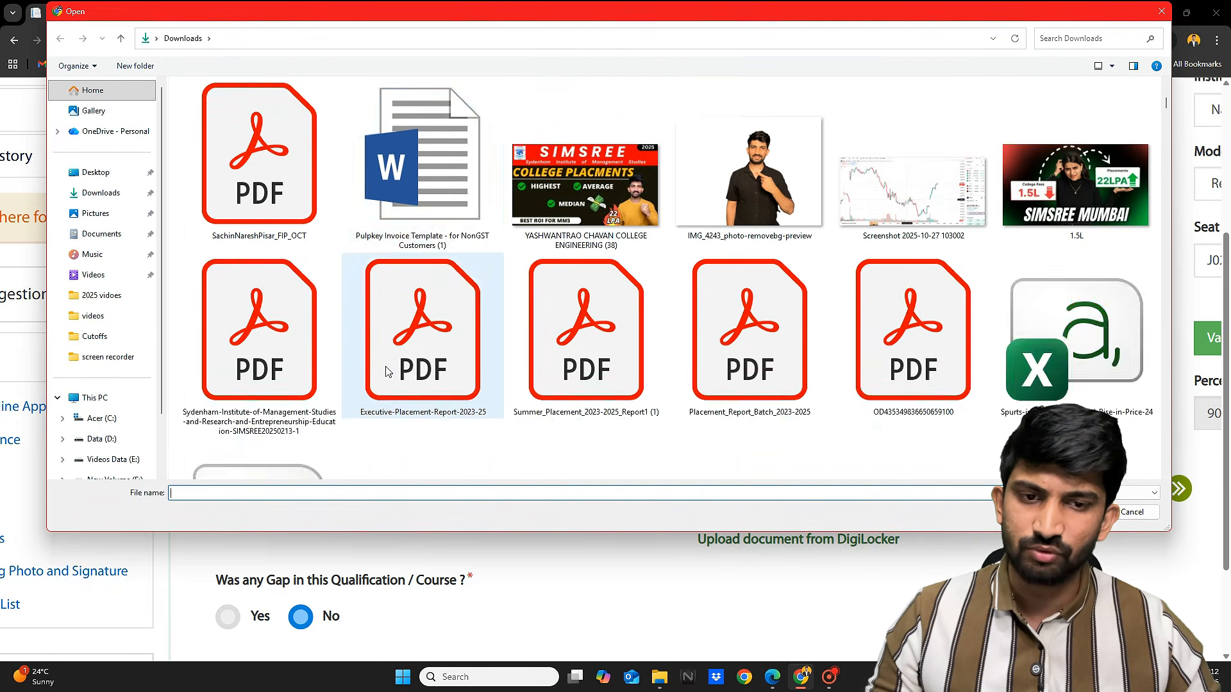
double_click(906, 213)
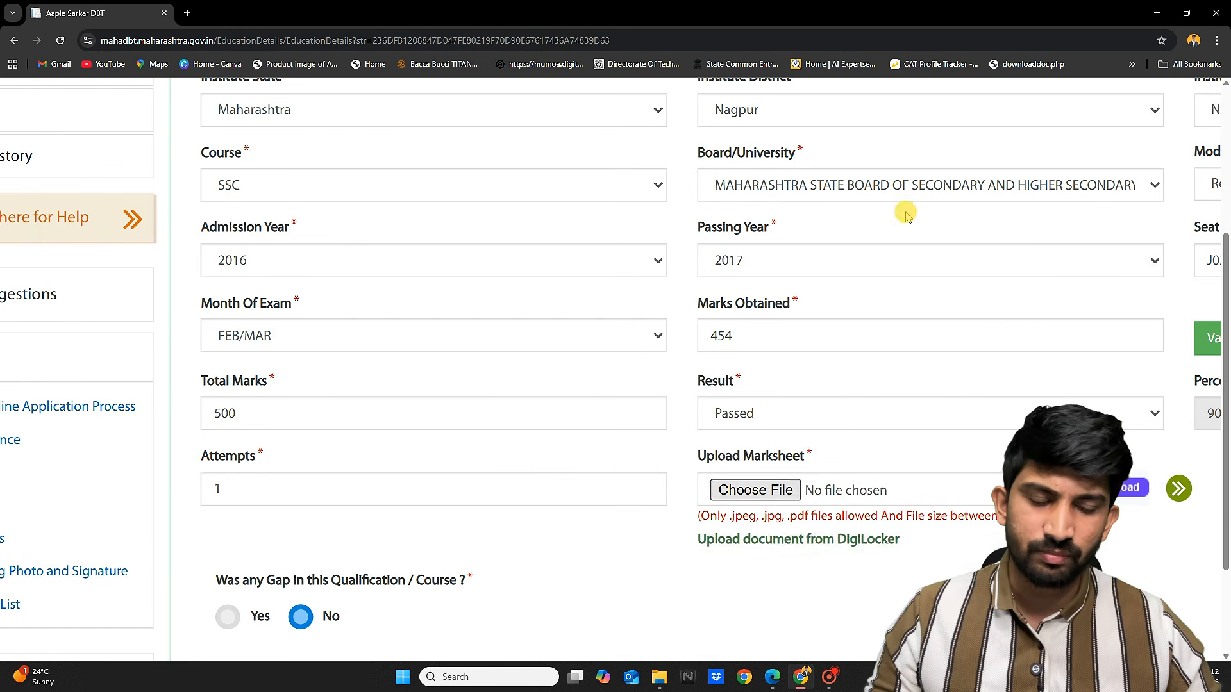
scroll(817, 500, "right", 3)
scroll(811, 463, "down", 1)
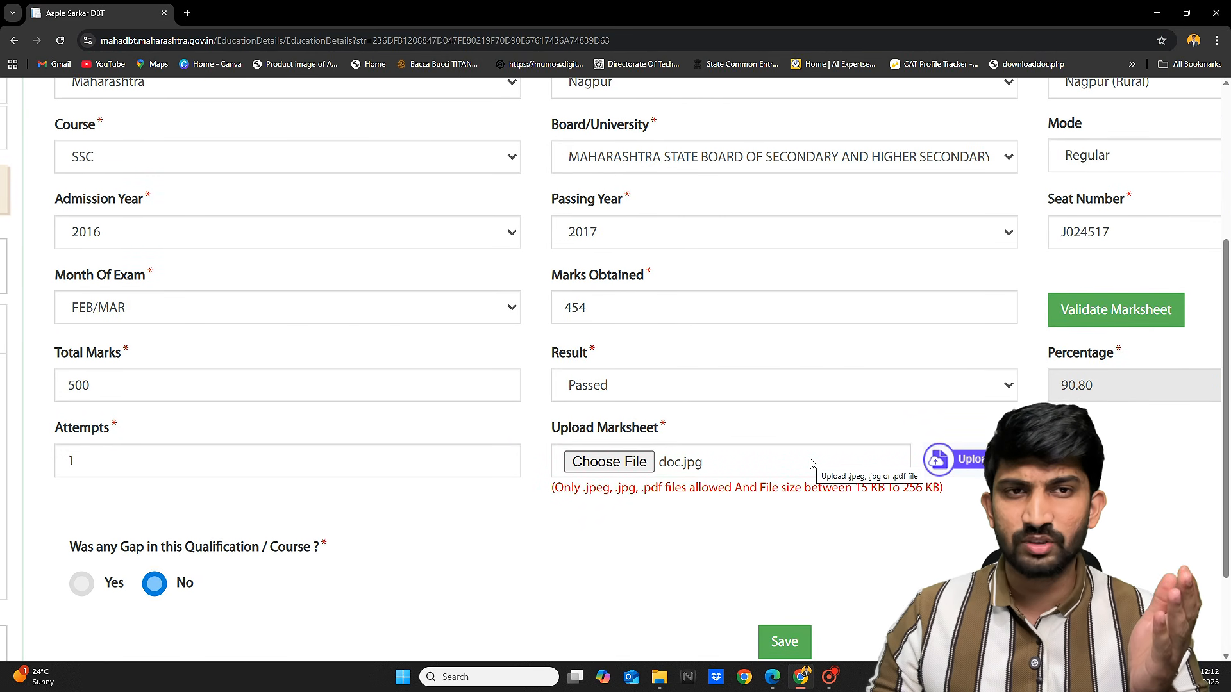
Step: Save the SSC qualification details with no gap in studies recorded
scroll(974, 487, "down", 1)
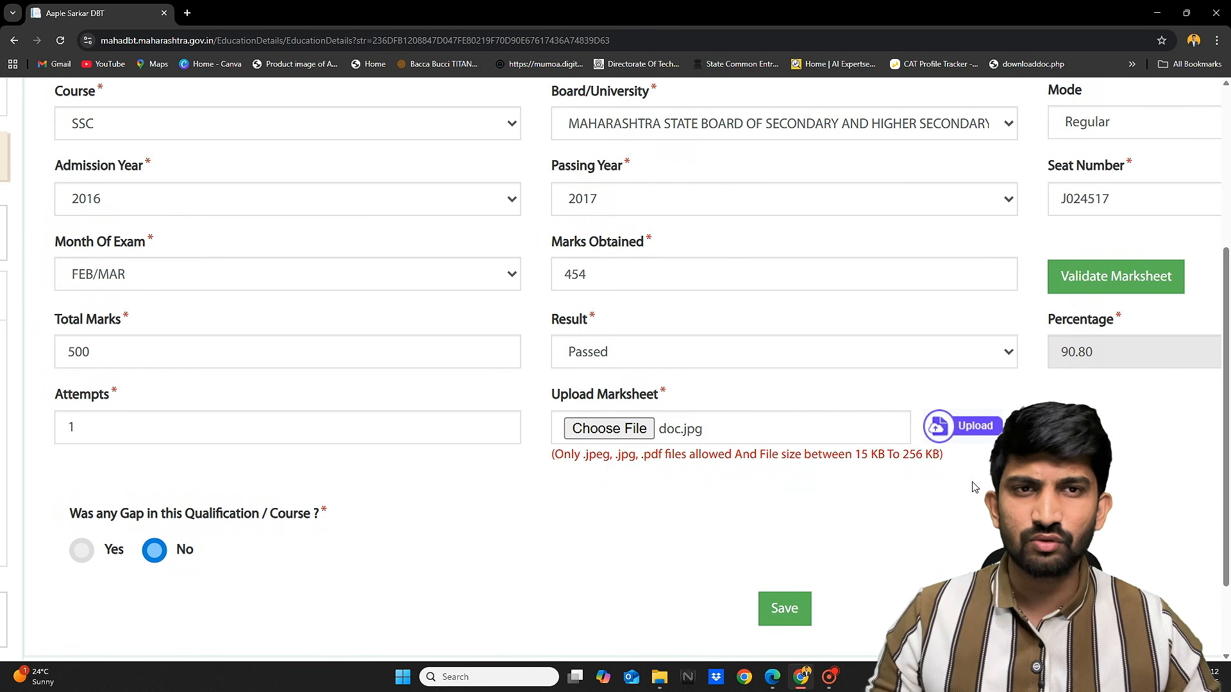
key("ctrl+minus")
scroll(971, 488, "down", 2)
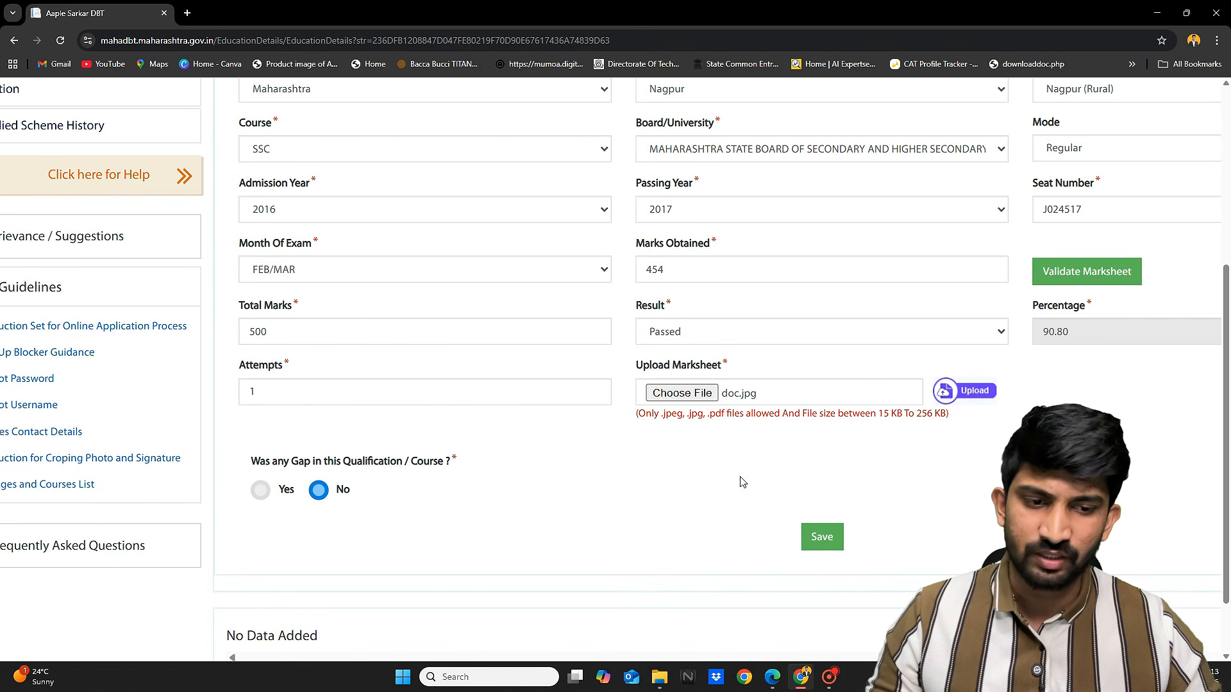
key("ctrl+plus")
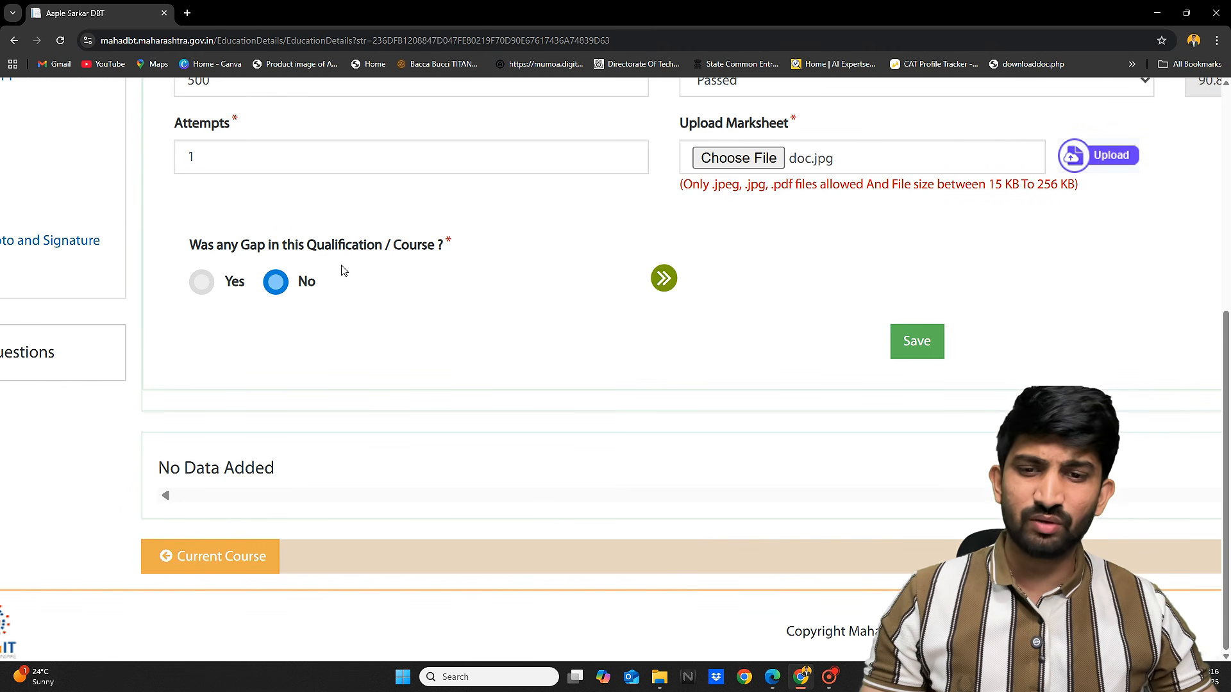
scroll(341, 272, "up", 1)
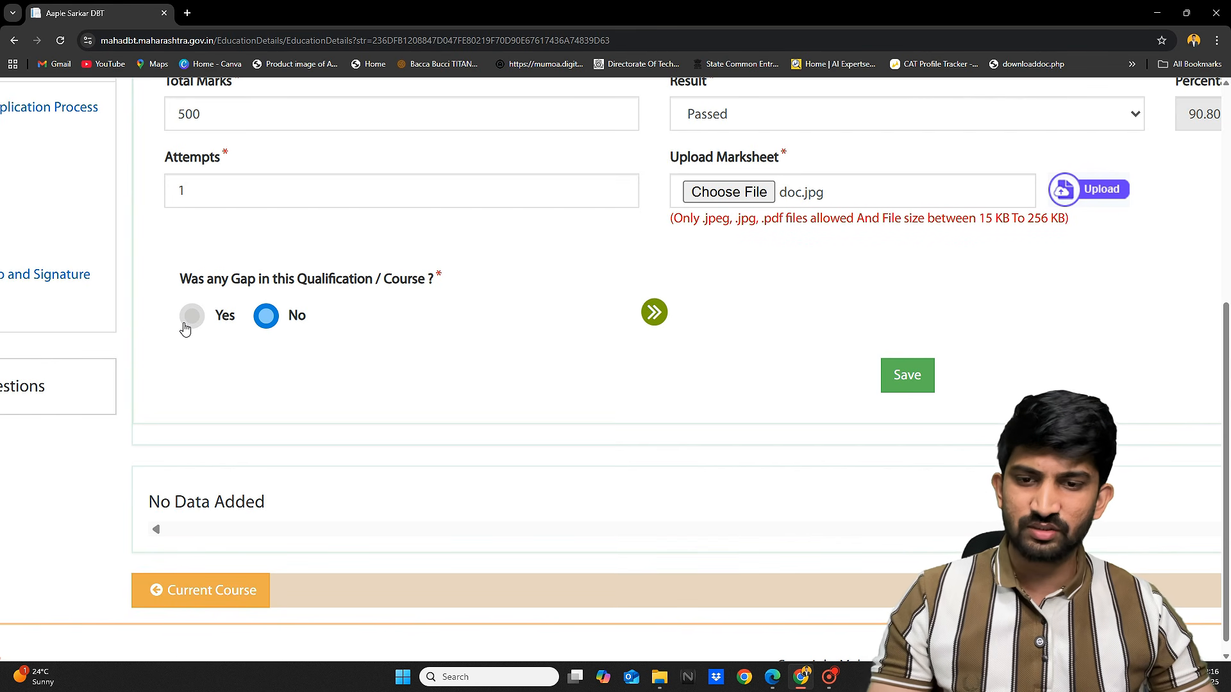
scroll(364, 364, "left", 2)
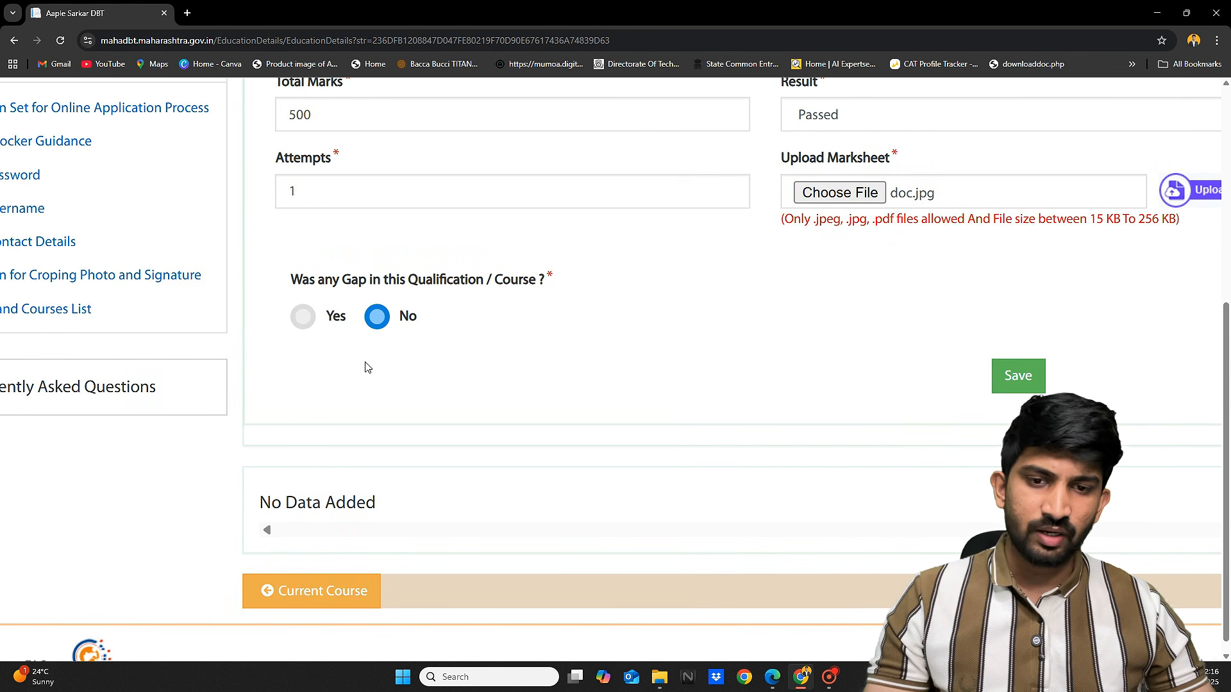
left_click(1034, 377)
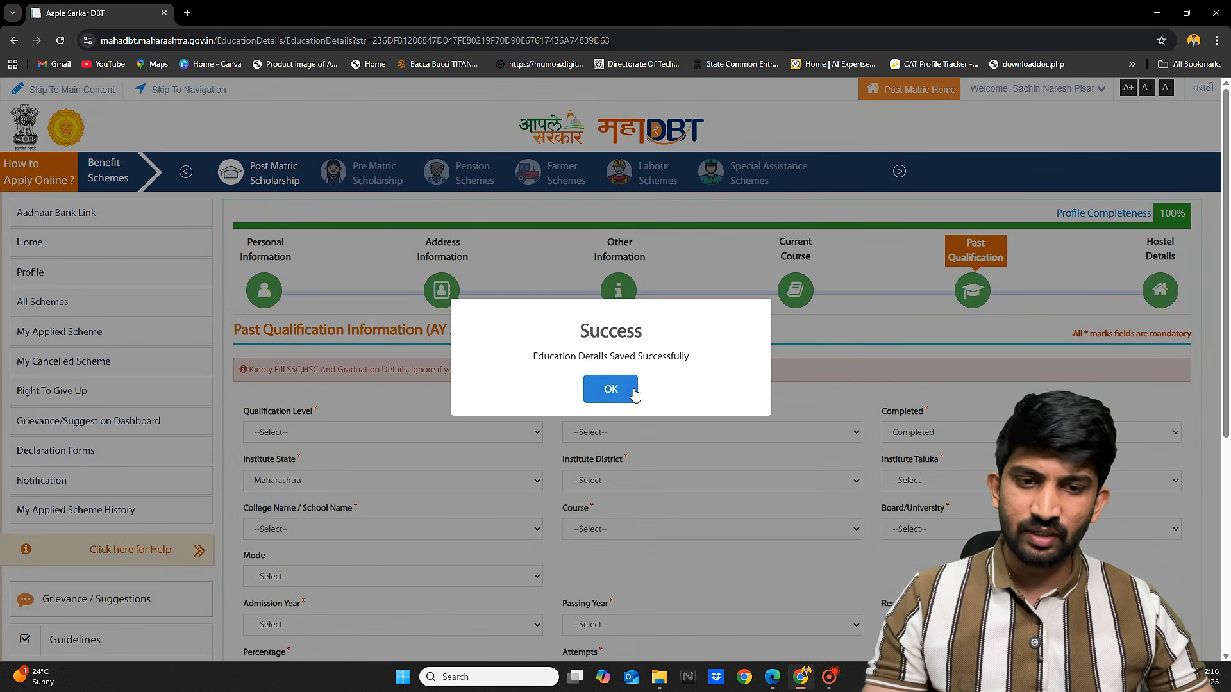
Step: Dismiss the Success dialog and check the S.S.C. row in the qualifications table
left_click(628, 393)
scroll(629, 394, "down", 5)
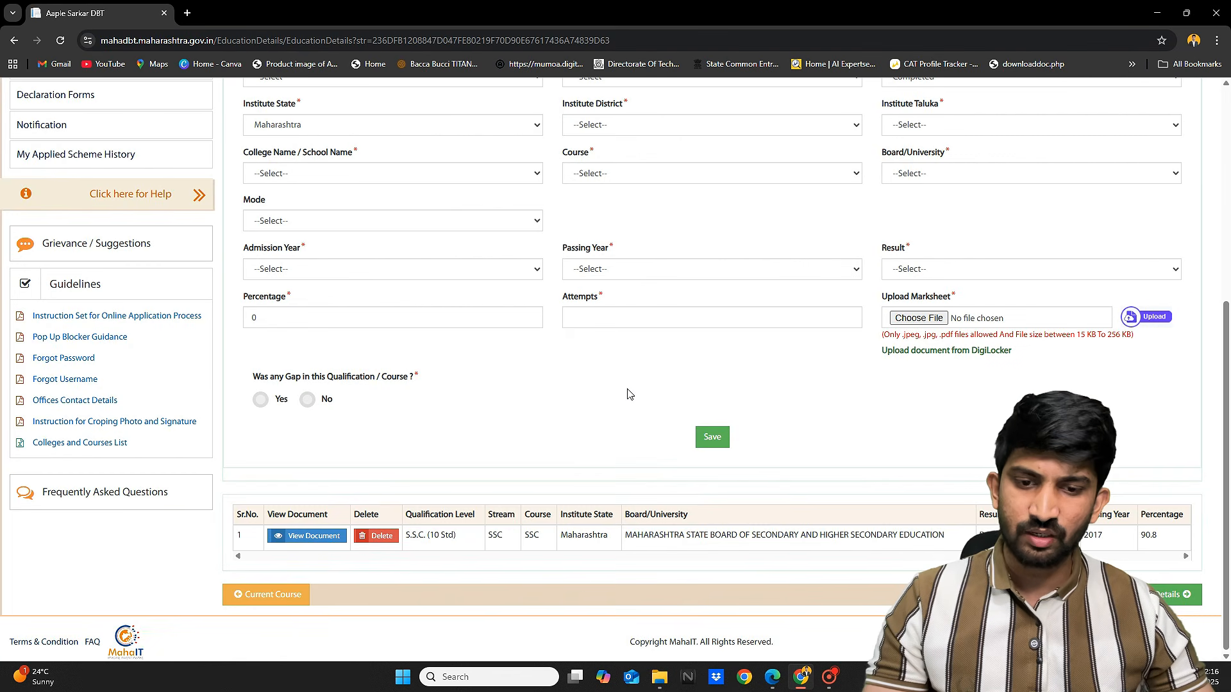
scroll(422, 556, "up", 1)
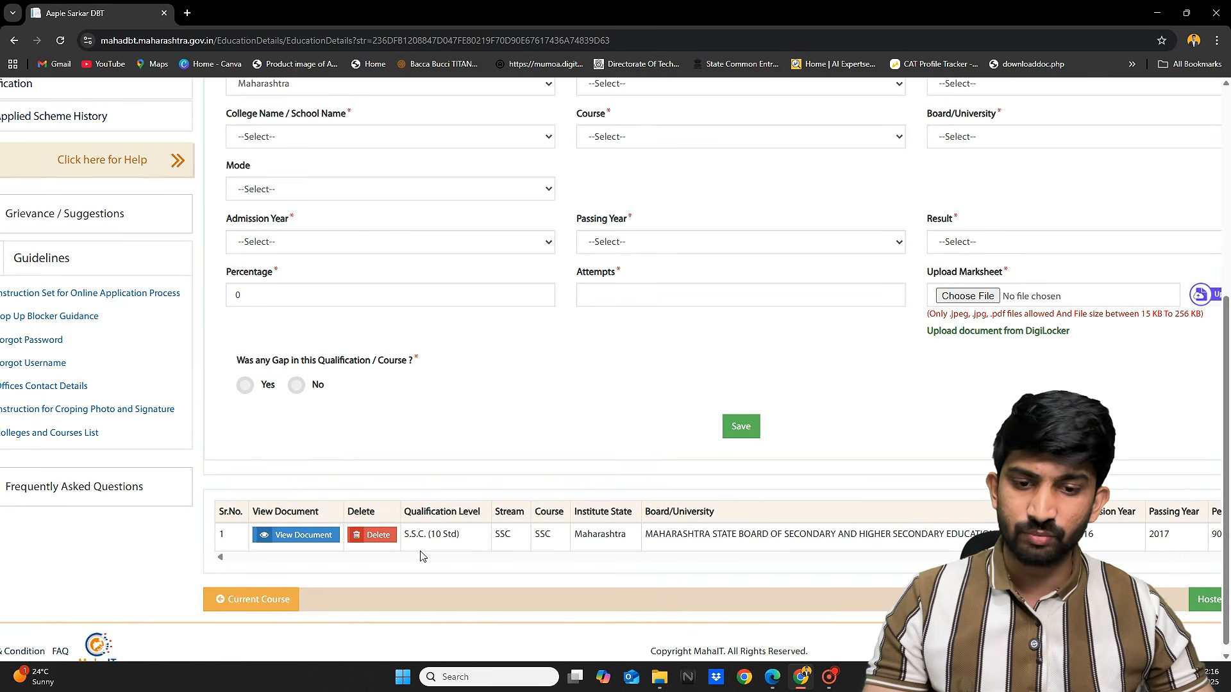
scroll(423, 557, "up", 5)
scroll(385, 500, "up", 1)
scroll(324, 440, "up", 3)
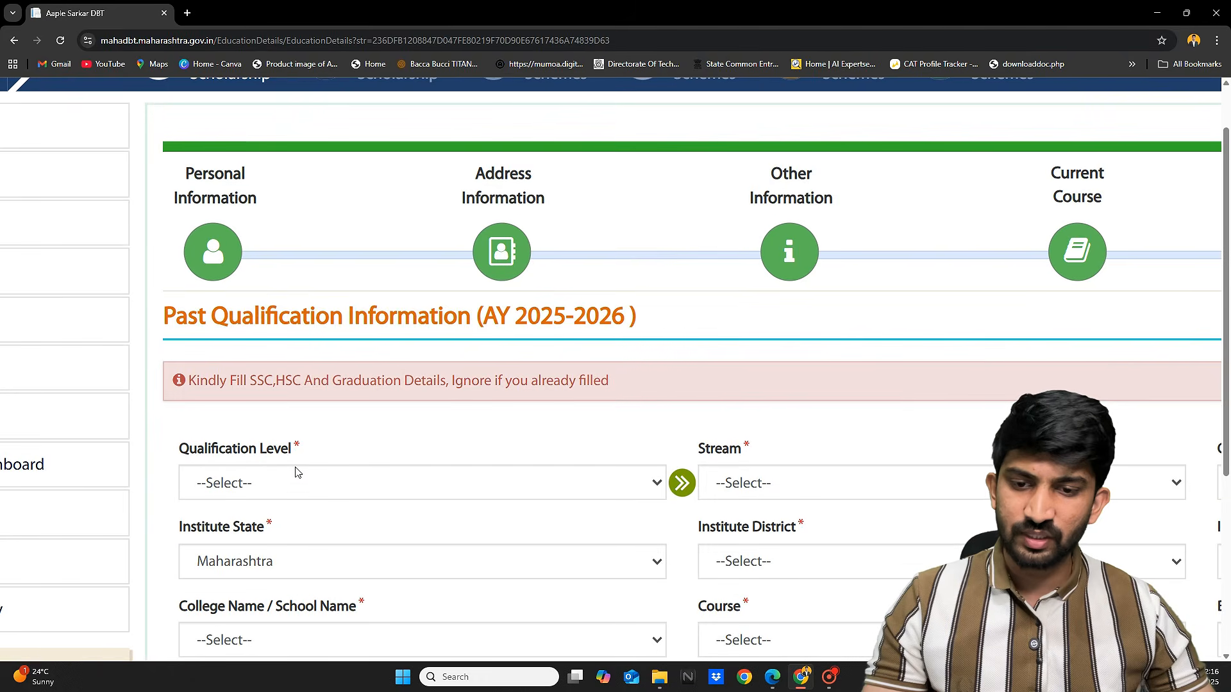
Step: Set qualification level to H.S.C. (12 Std), stream Science, status Completed
left_click(292, 474)
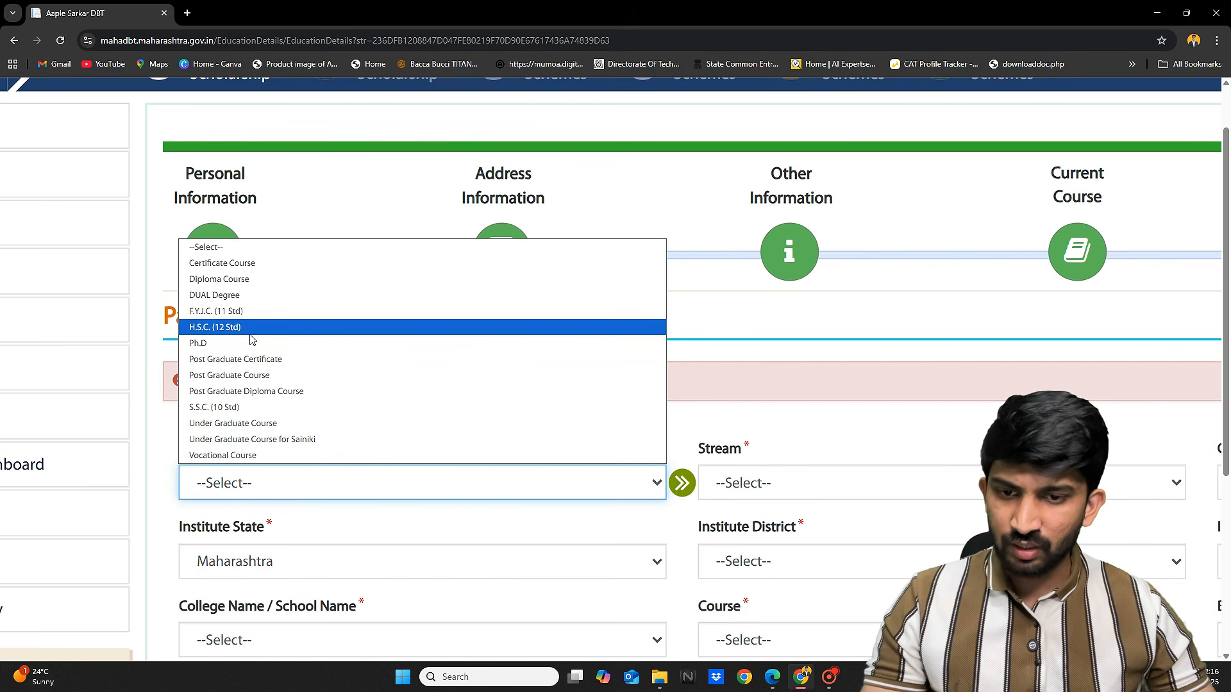
left_click(234, 329)
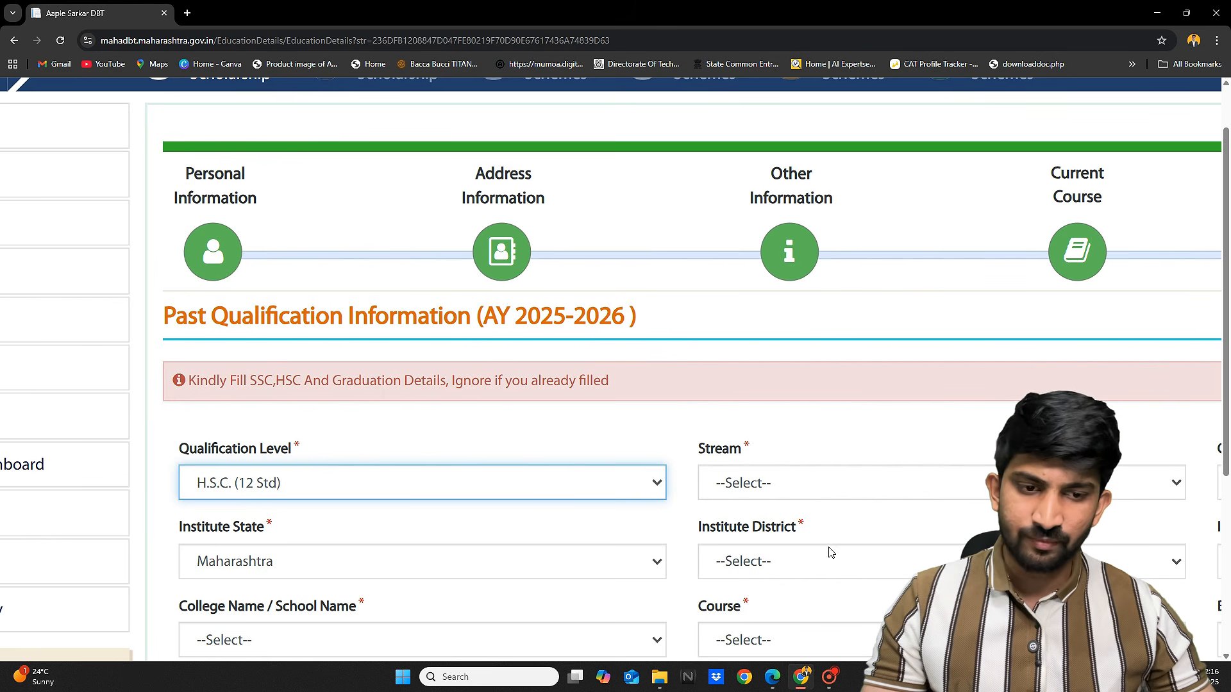
left_click(793, 485)
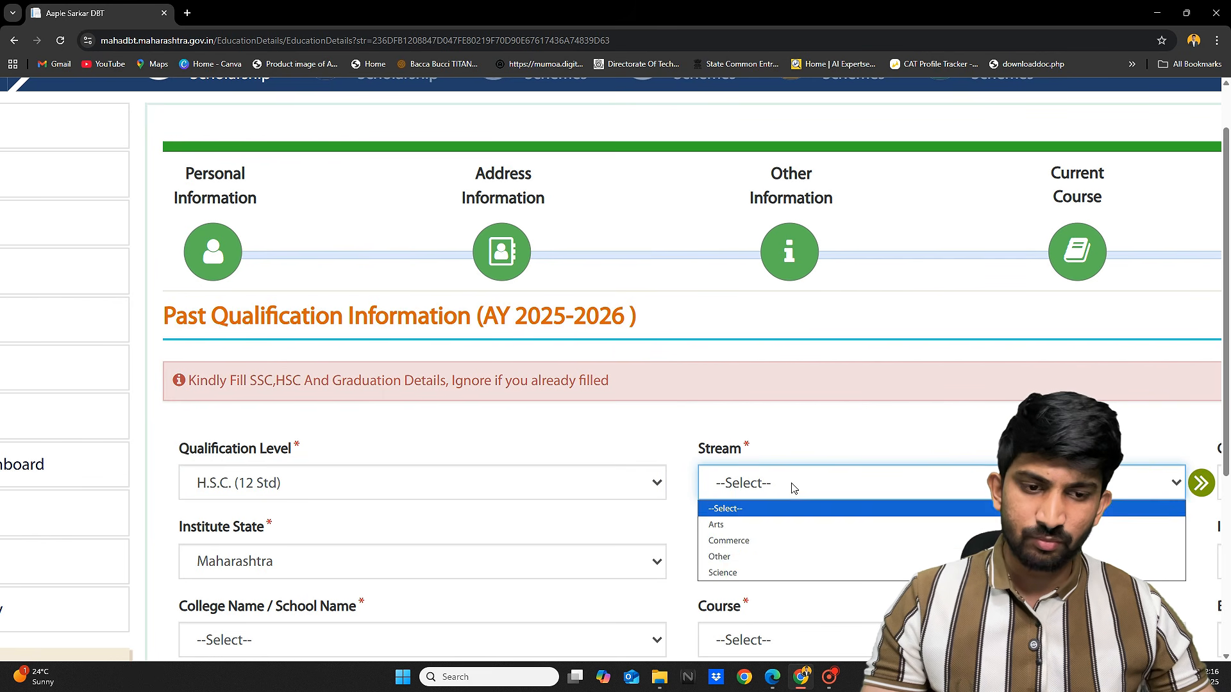
left_click(722, 571)
scroll(723, 571, "right", 7)
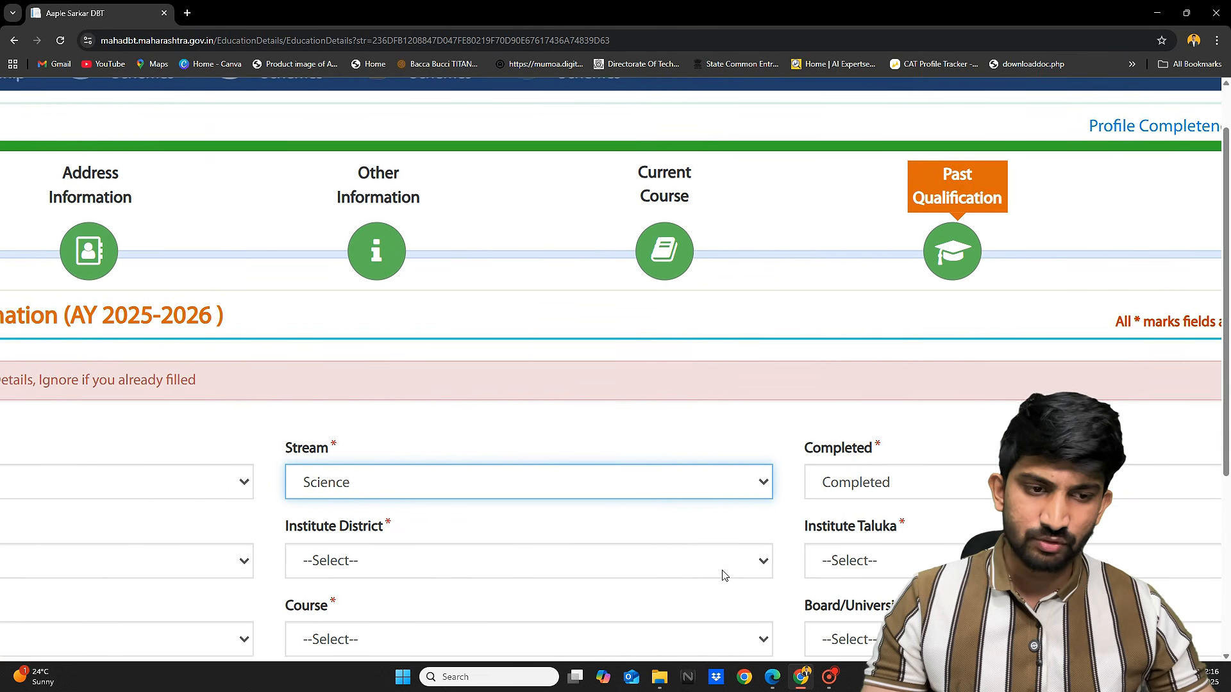
left_click(826, 493)
left_click(725, 517)
scroll(723, 516, "left", 6)
scroll(722, 517, "down", 2)
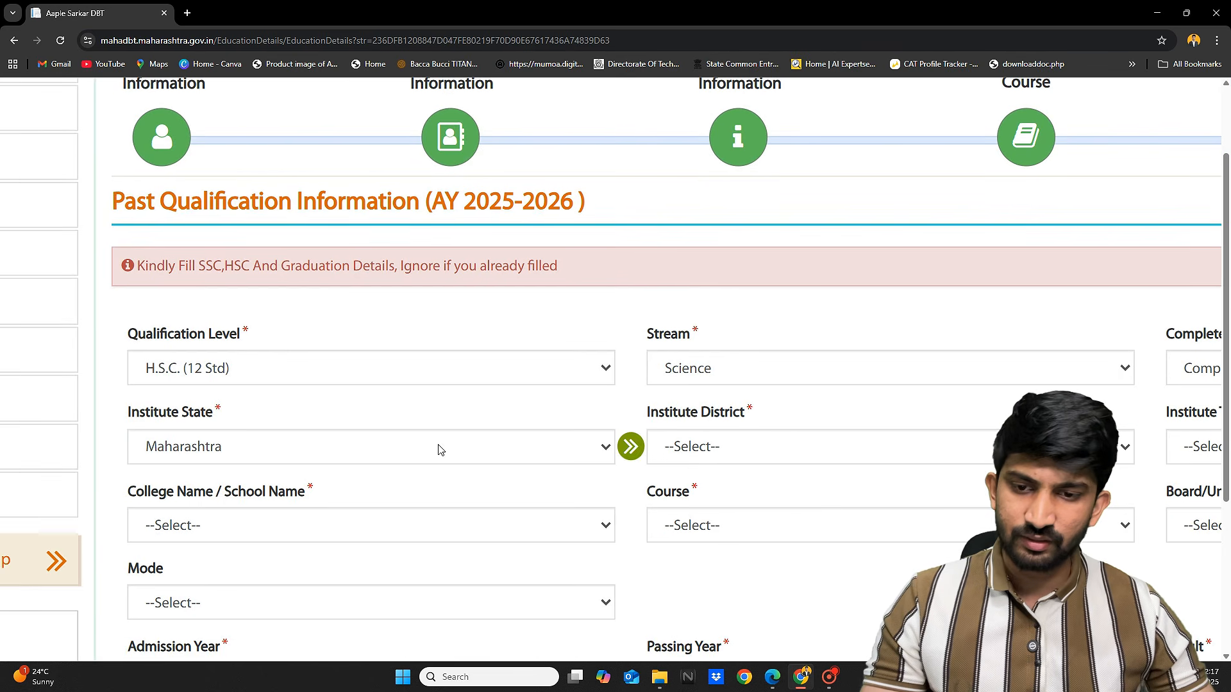
Step: Set the institute district to Nagpur and taluka to Nagpur (Rural)
left_click(735, 444)
key("n")
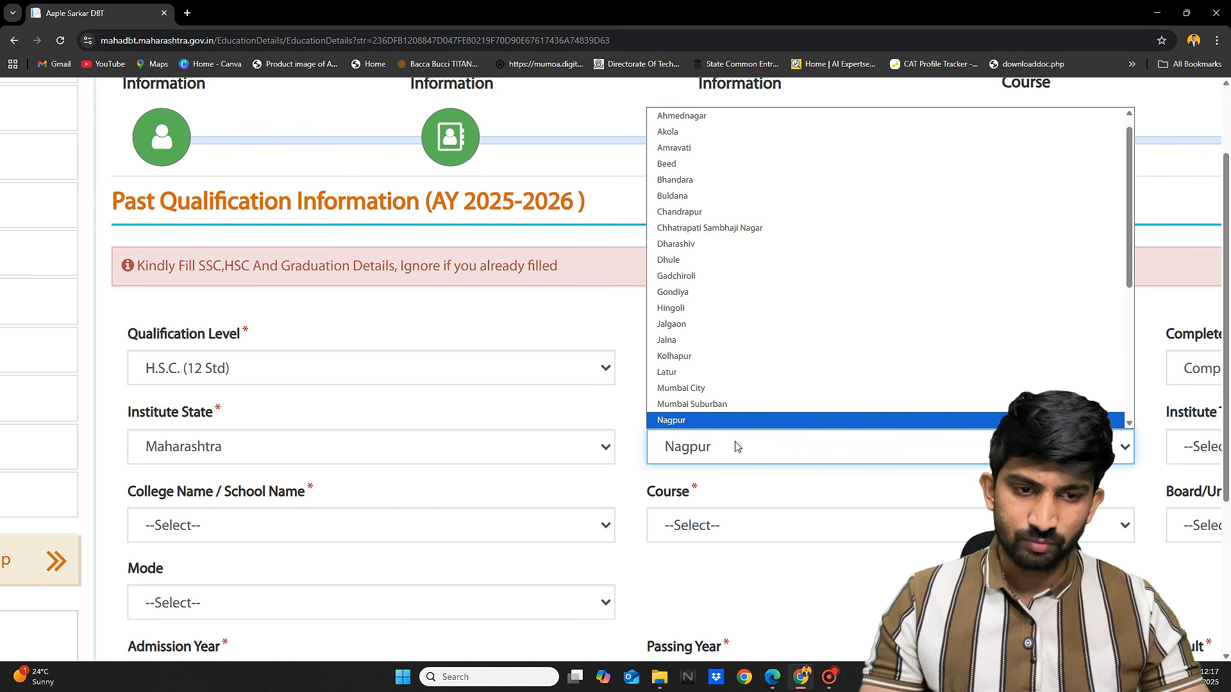
left_click(736, 446)
scroll(734, 443, "right", 4)
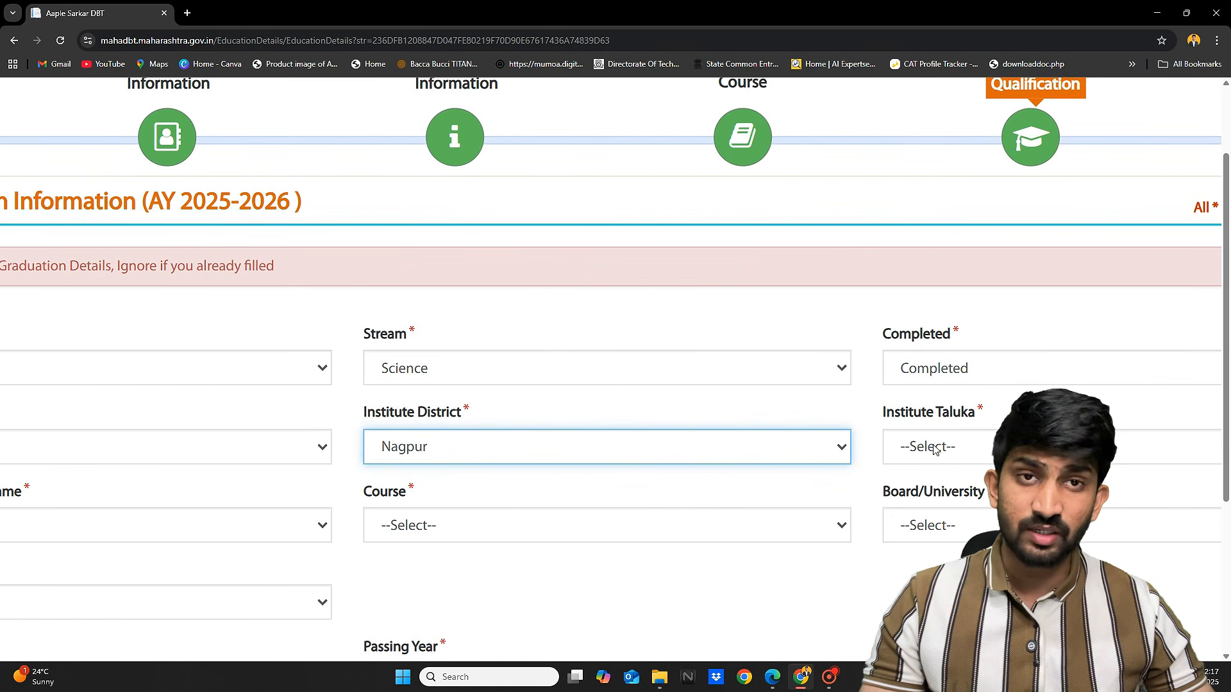
left_click(935, 447)
key("n")
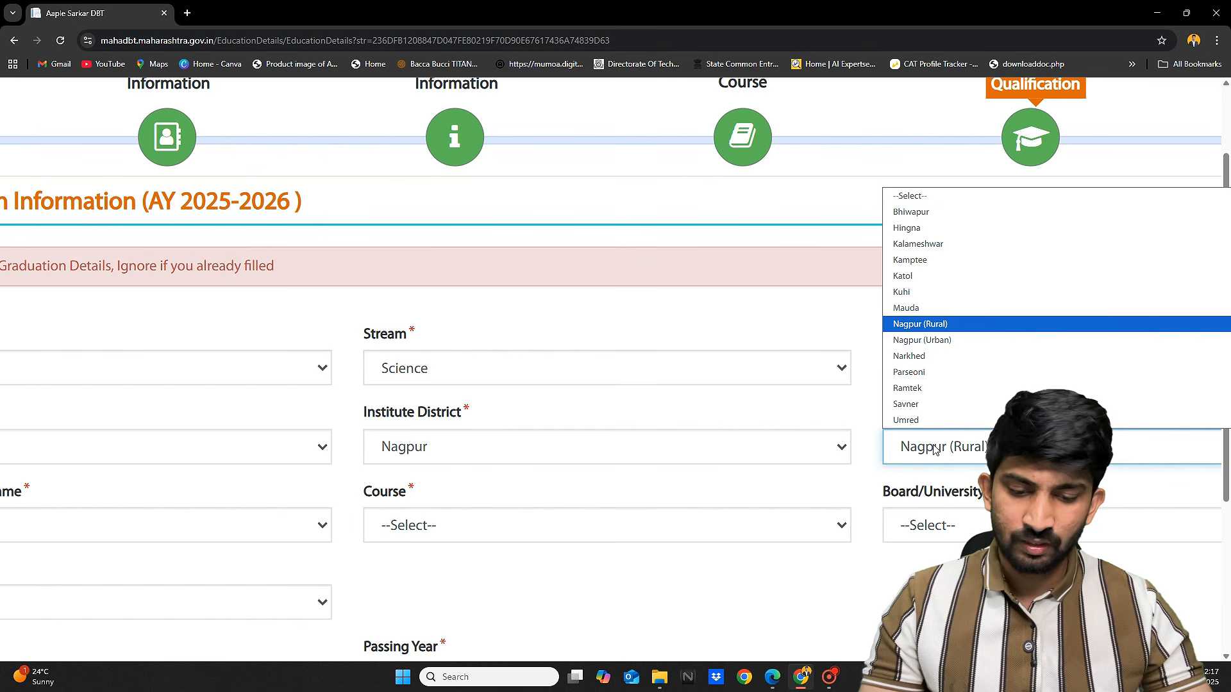
key("Return")
scroll(933, 448, "left", 4)
scroll(933, 448, "down", 2)
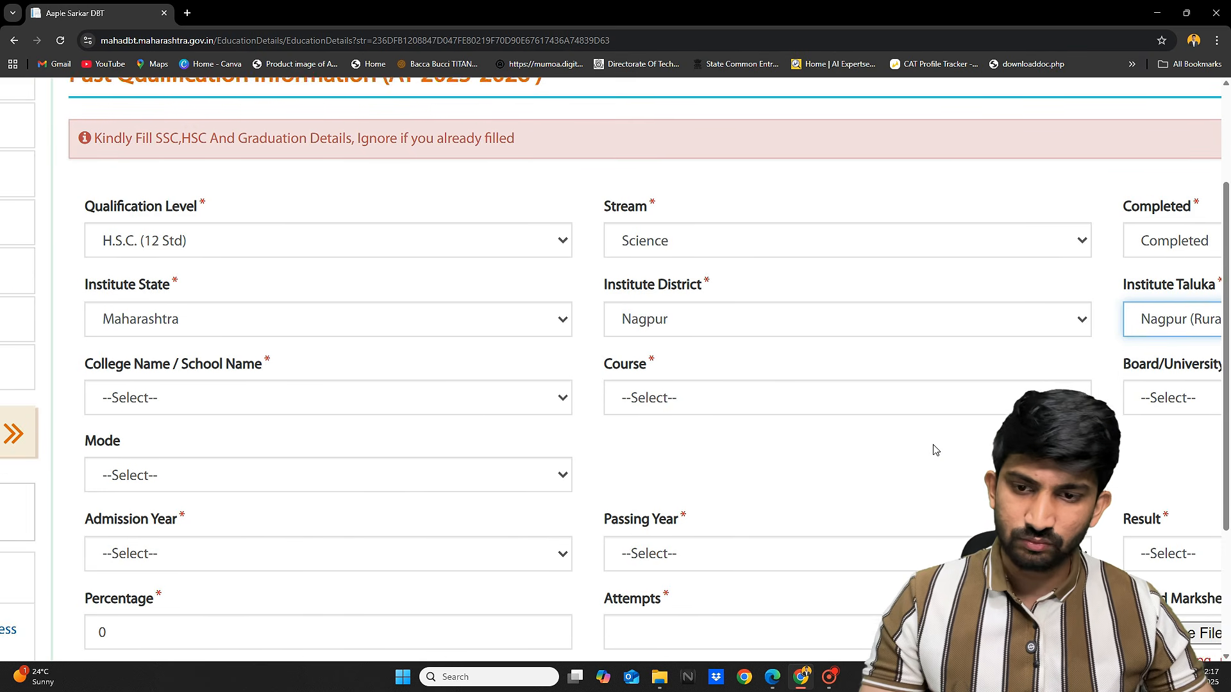
Step: Choose PRERNA CONVENT as the college and 12th Science (UnAided) as the course
left_click(417, 401)
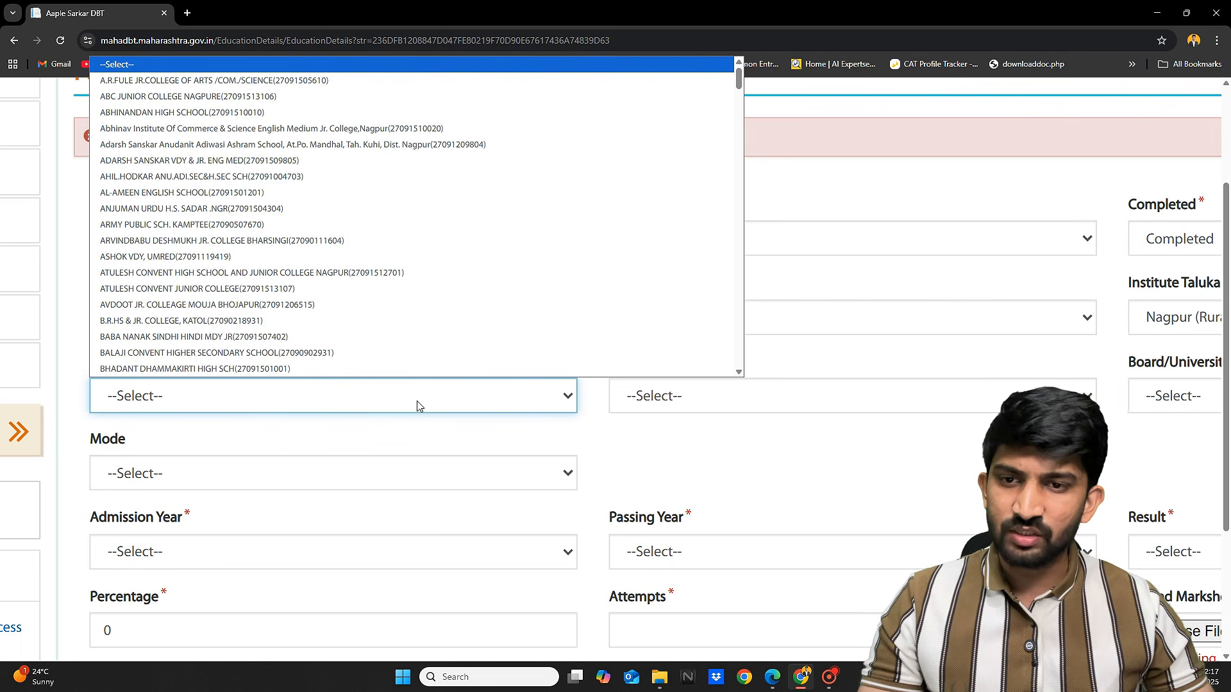
type("pre")
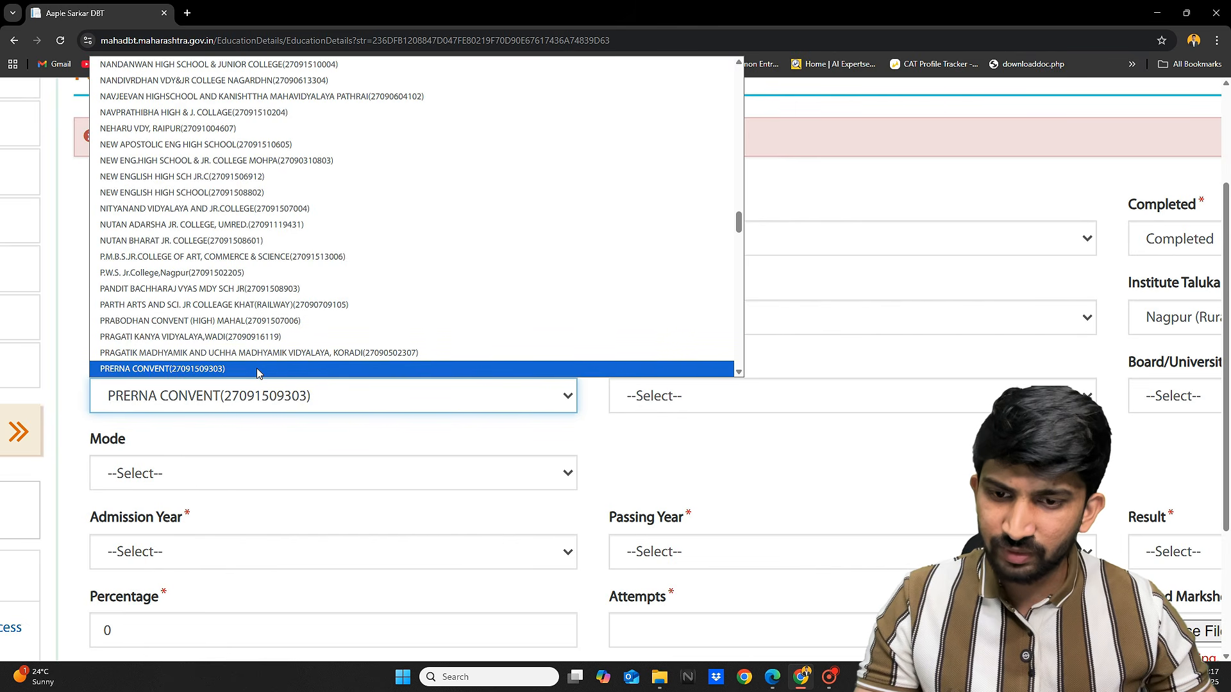
left_click(237, 368)
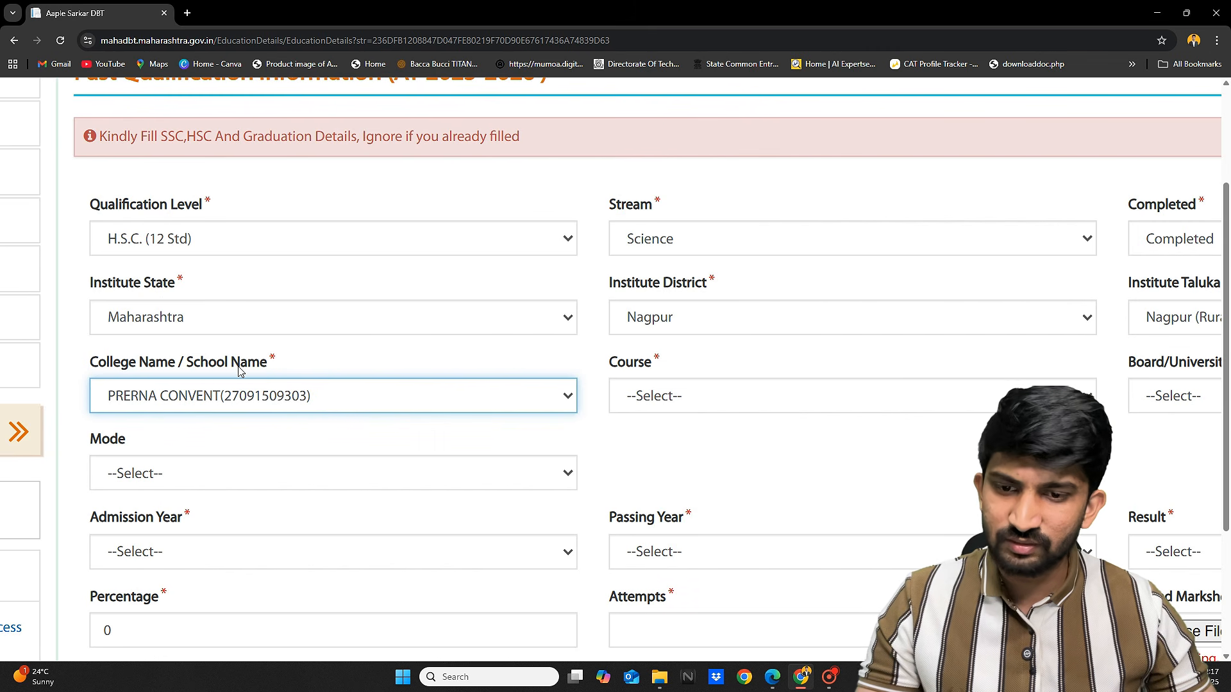
left_click(705, 408)
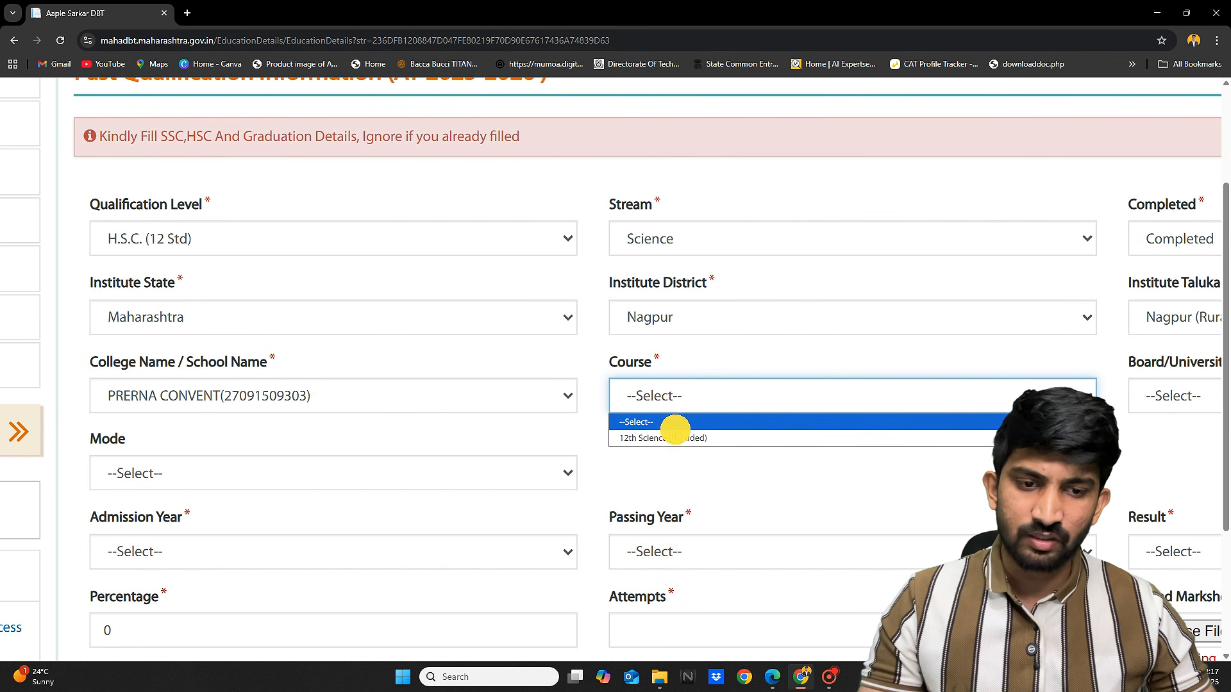
left_click(675, 429)
left_click(667, 398)
left_click(665, 438)
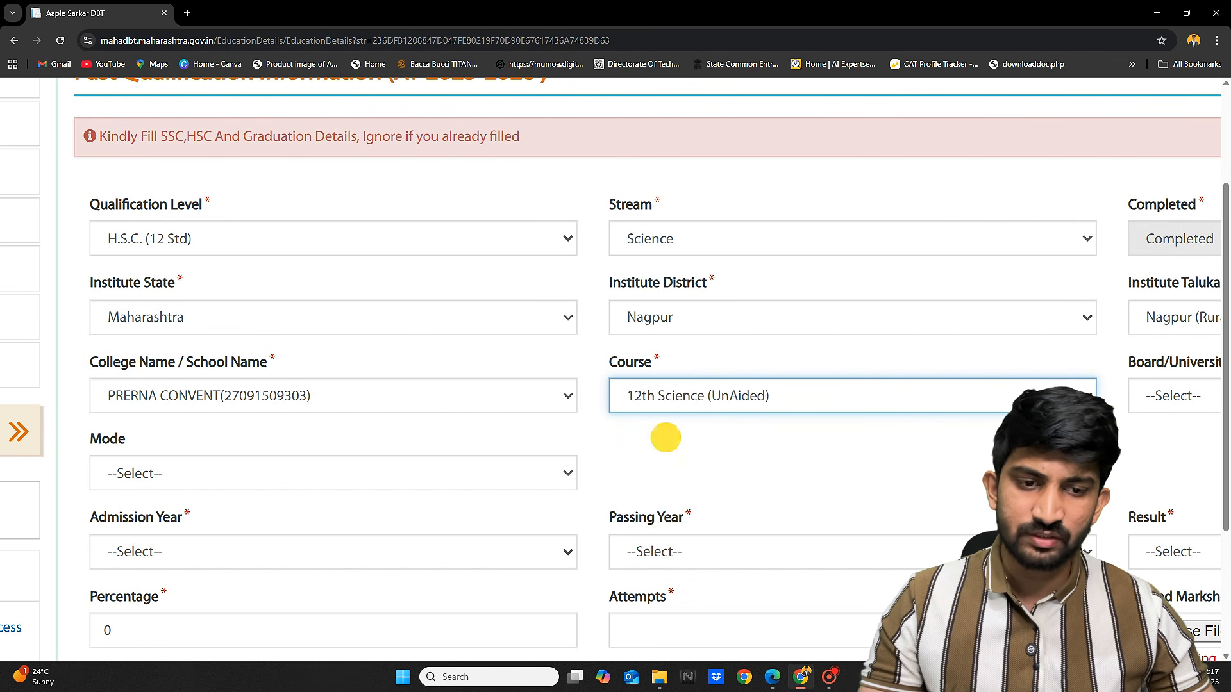
Step: Select the Maharashtra state board and Regular study mode
scroll(665, 438, "right", 3)
left_click(948, 396)
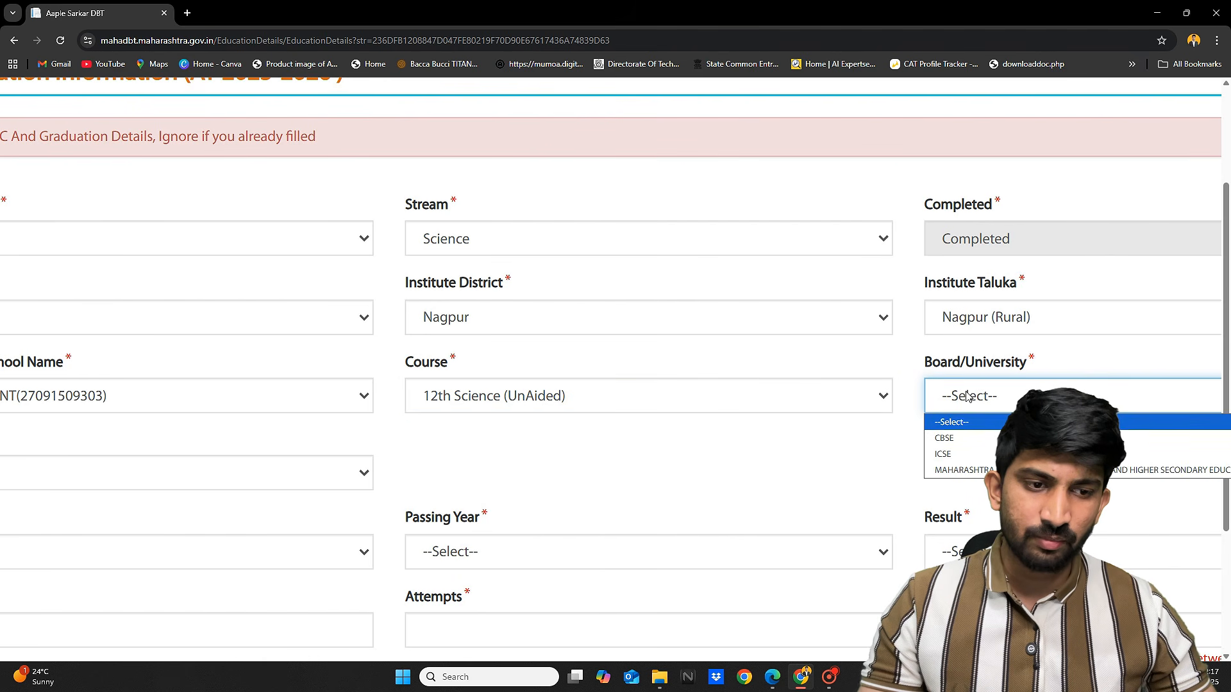
left_click(965, 468)
scroll(968, 472, "left", 2)
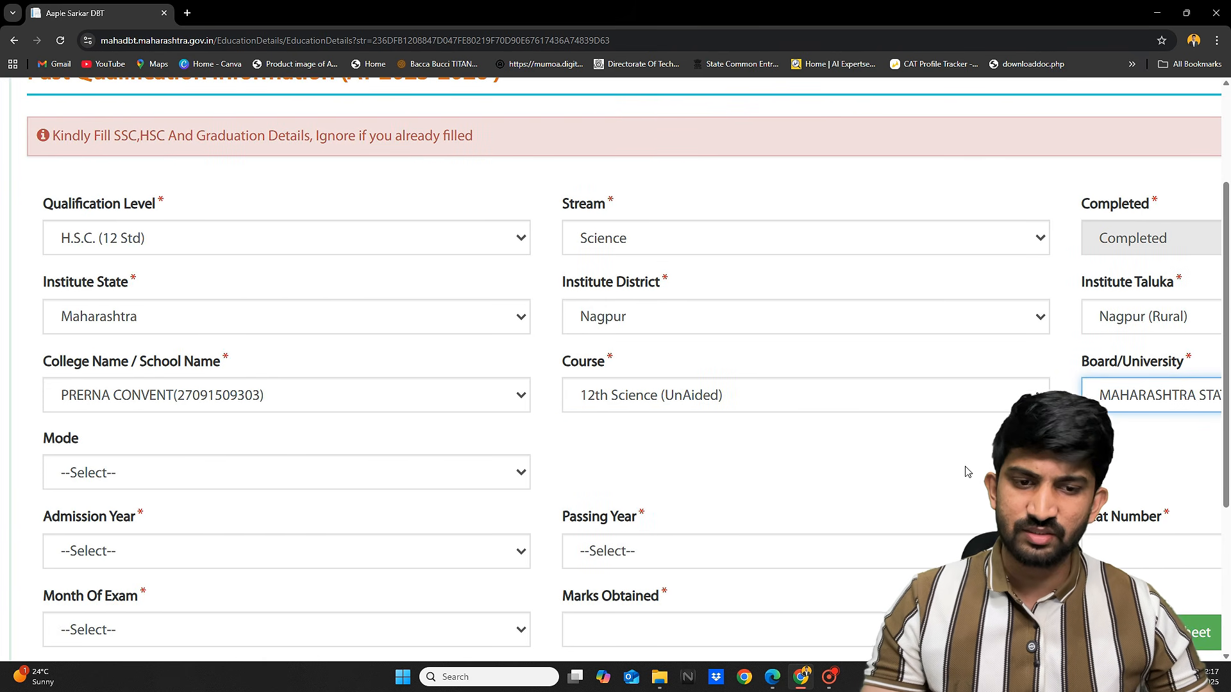
left_click(318, 478)
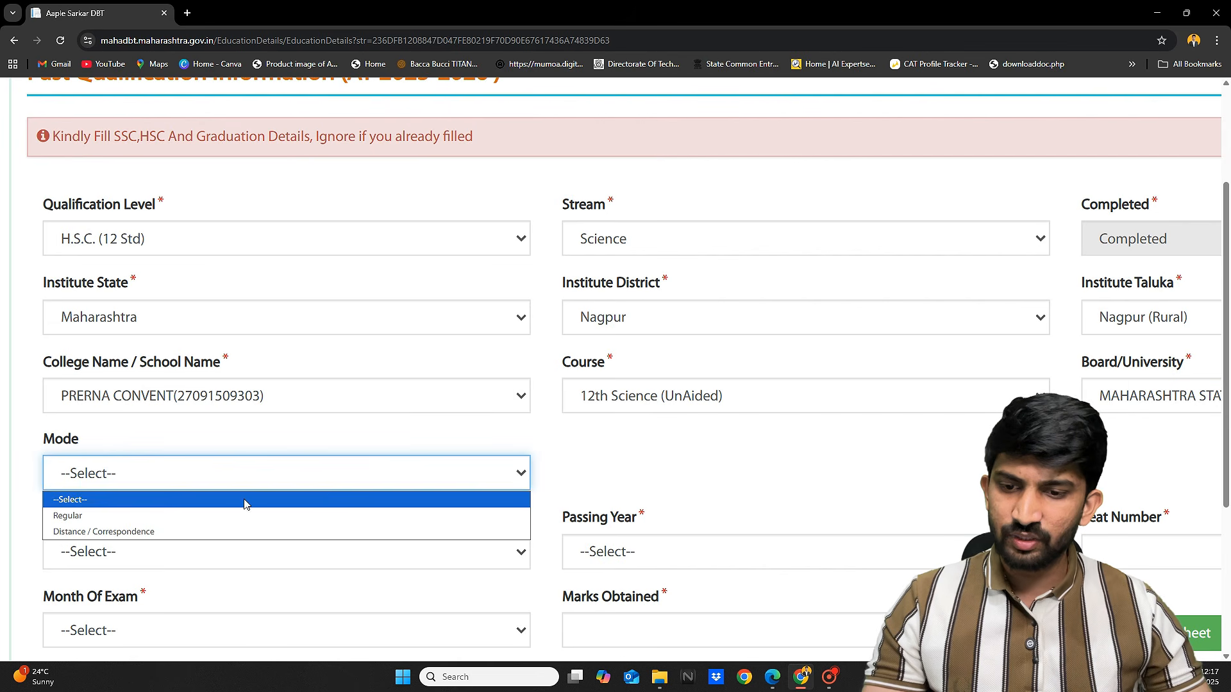
left_click(142, 516)
left_click(167, 482)
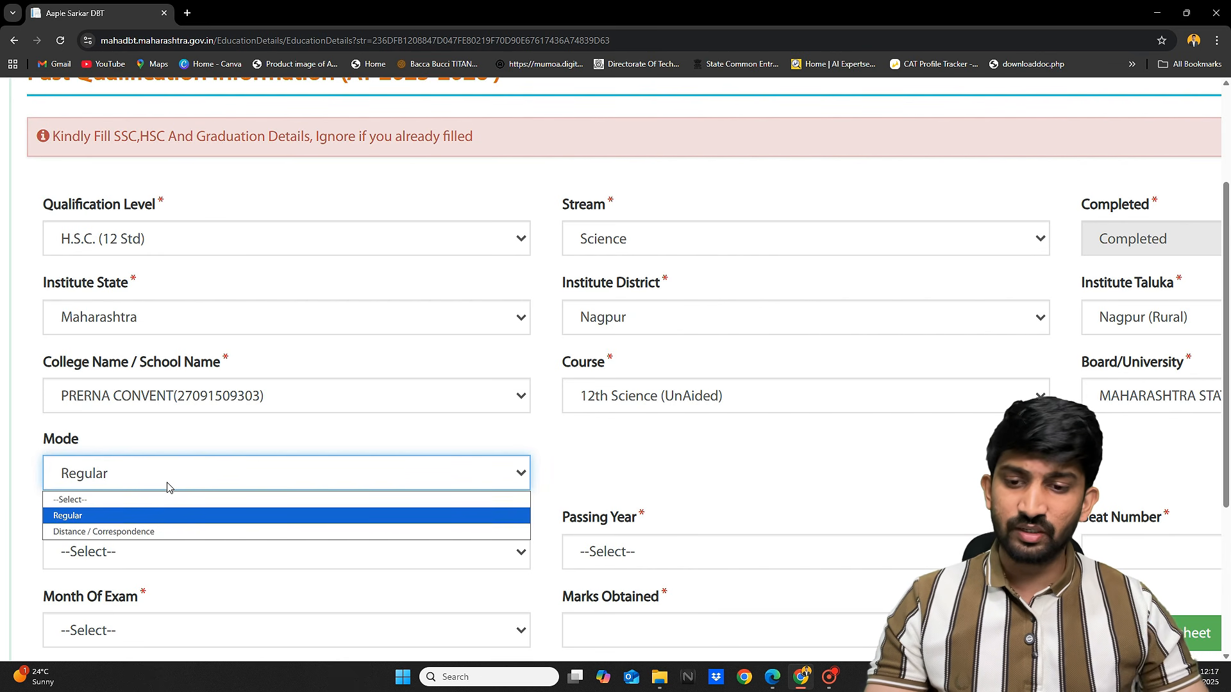
left_click(110, 515)
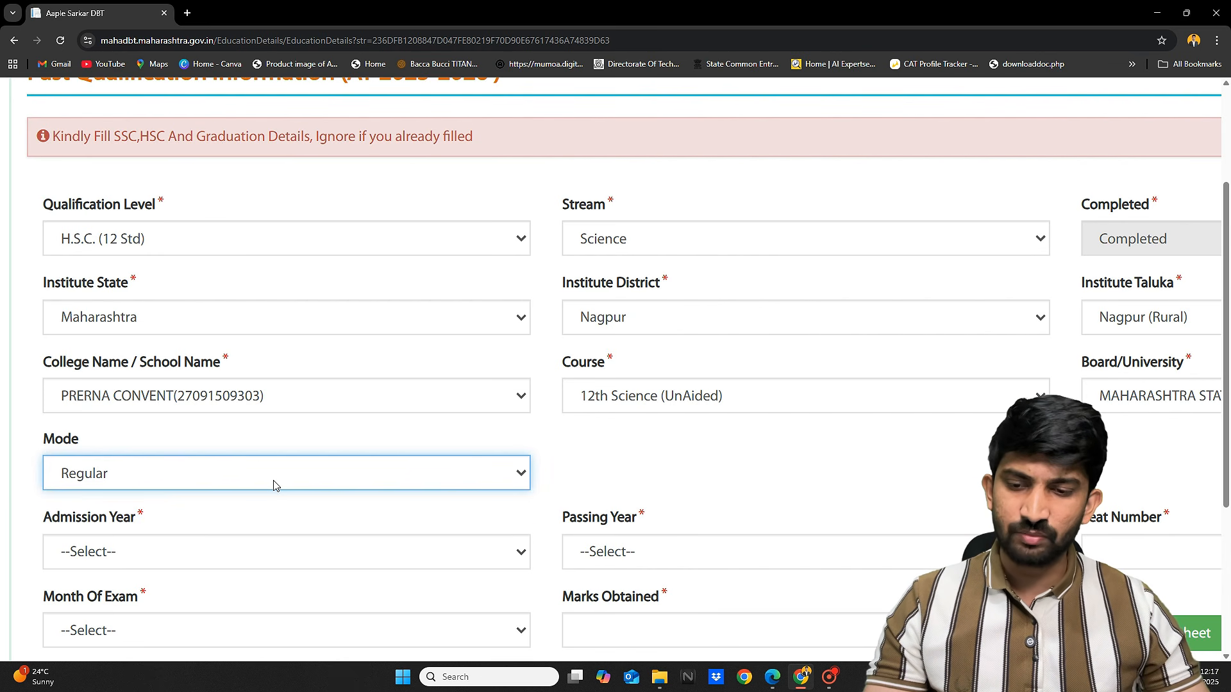
Step: Set HSC admission year 2018, passing year 2019, and enter the exam seat number
scroll(273, 485, "down", 2)
left_click(174, 407)
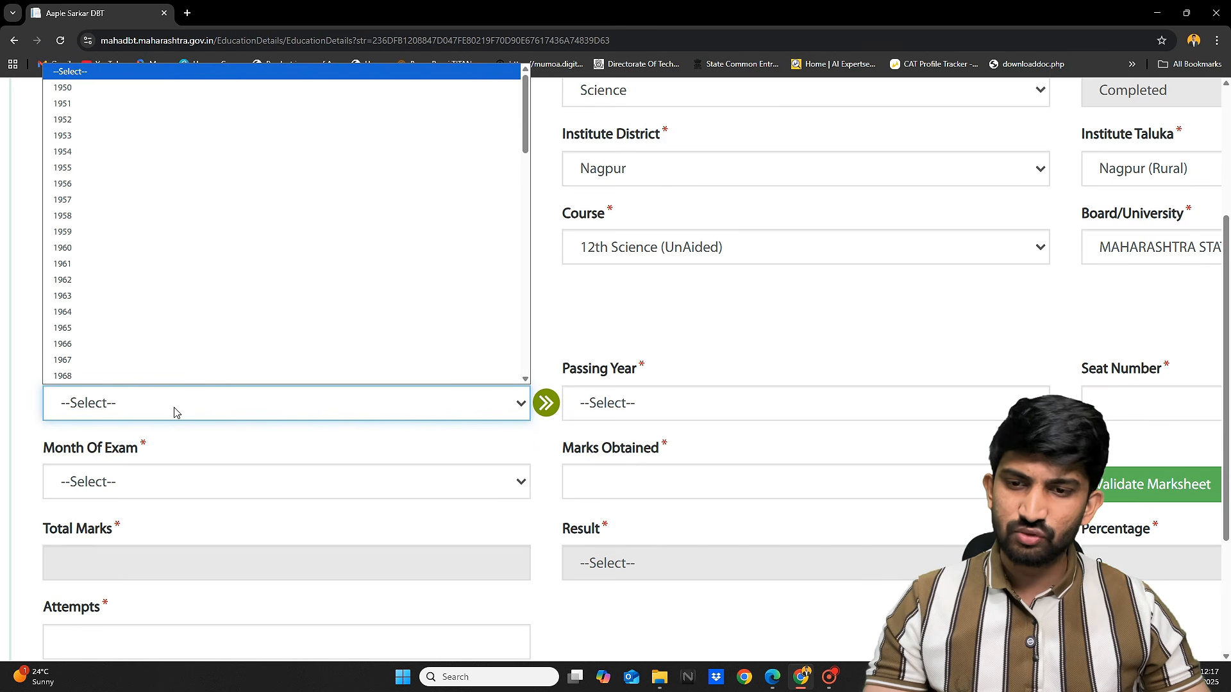
scroll(84, 298, "down", 12)
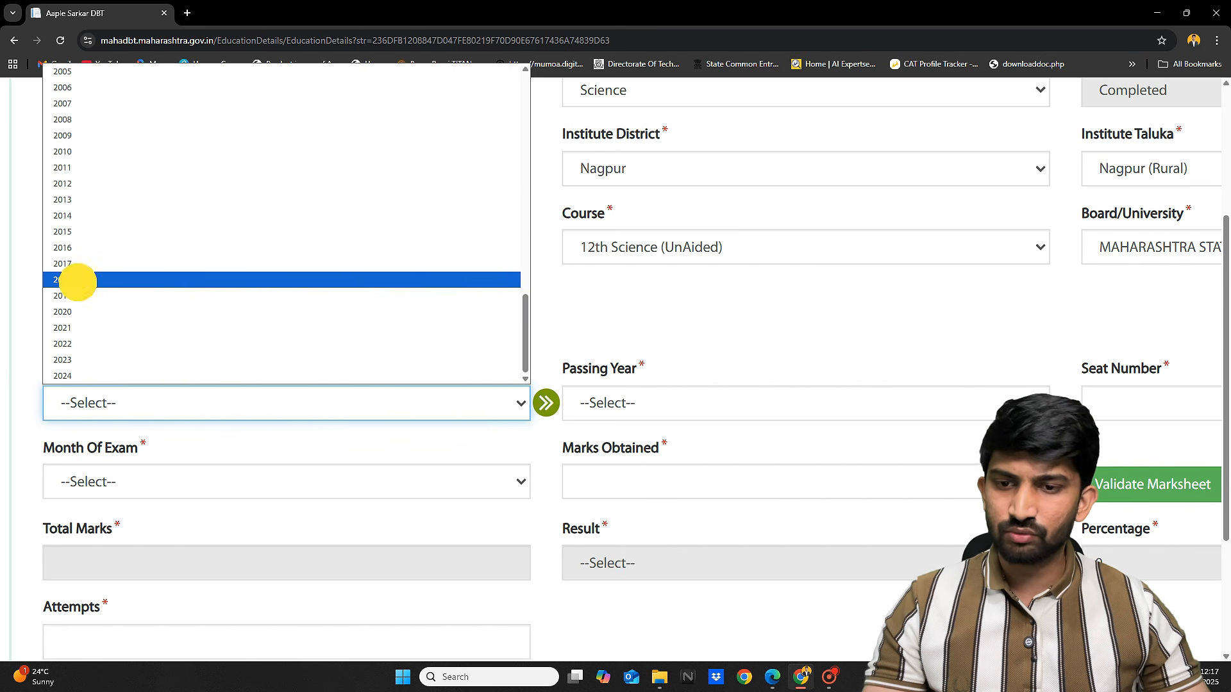
left_click(79, 280)
left_click(633, 408)
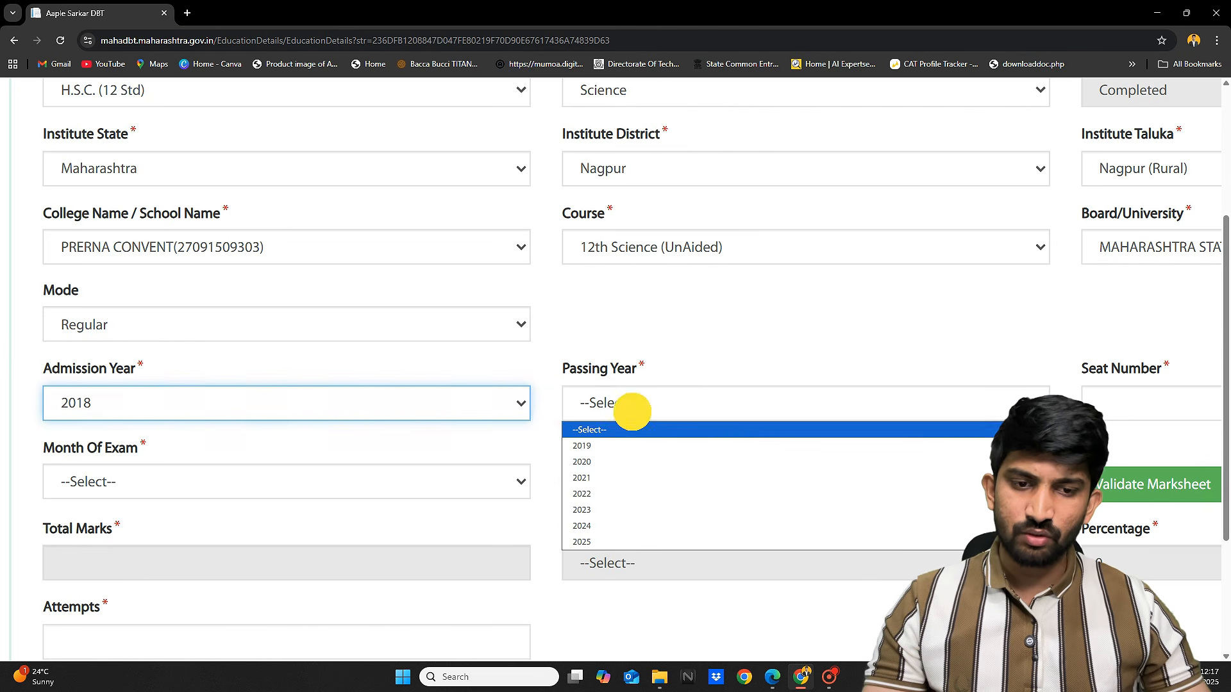
left_click(591, 451)
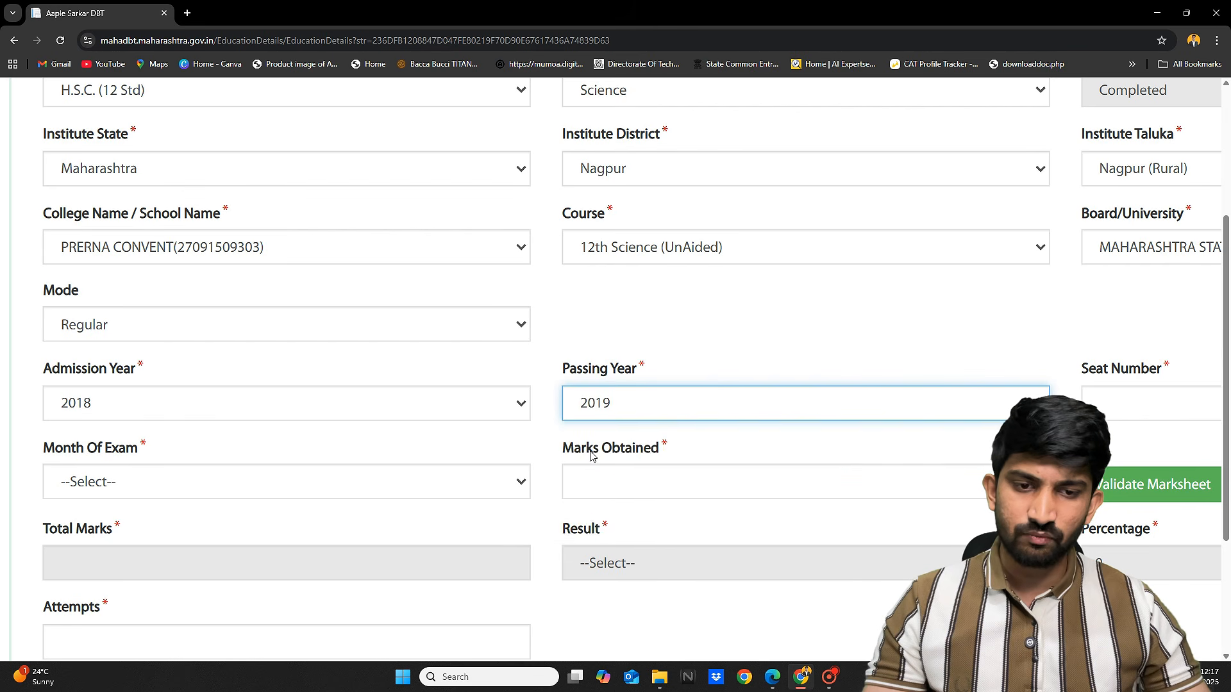
scroll(591, 455, "right", 3)
left_click(934, 404)
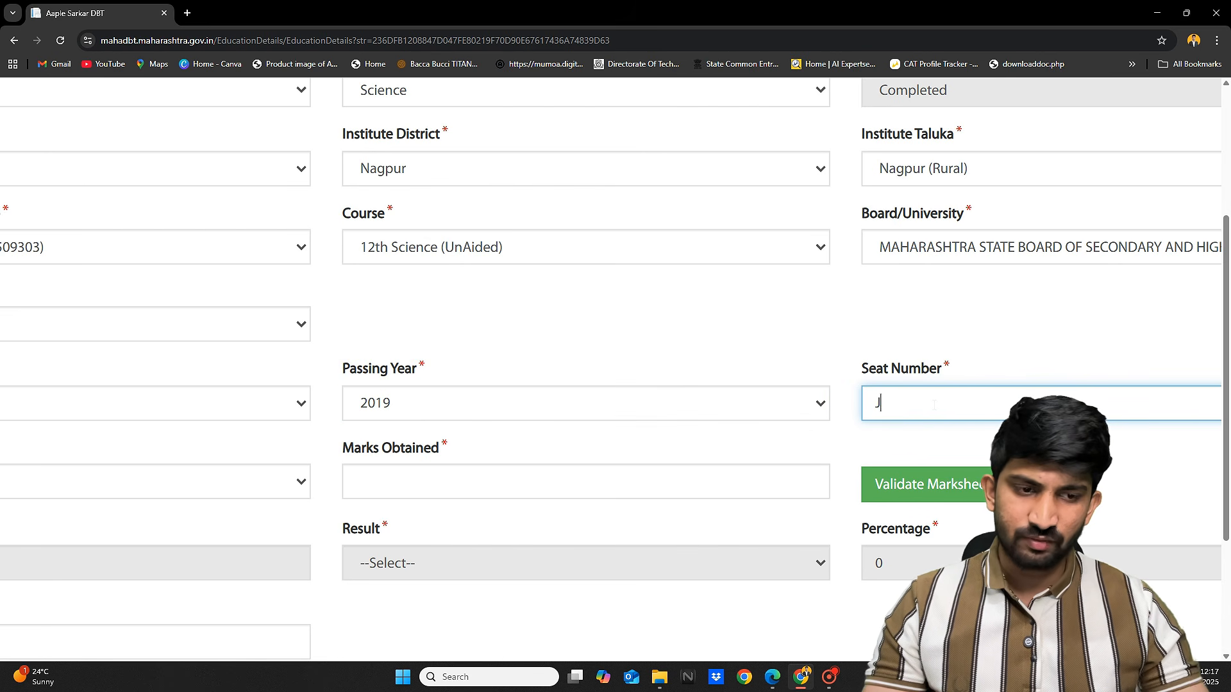
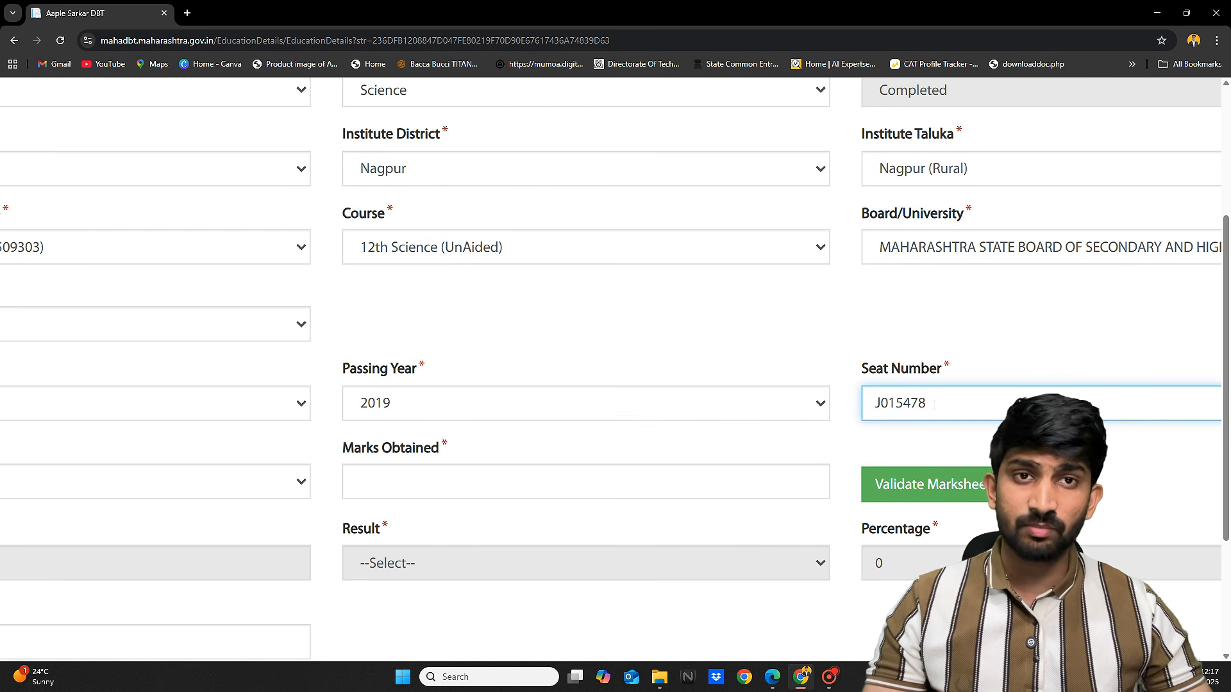
scroll(934, 405, "left", 5)
scroll(934, 405, "down", 1)
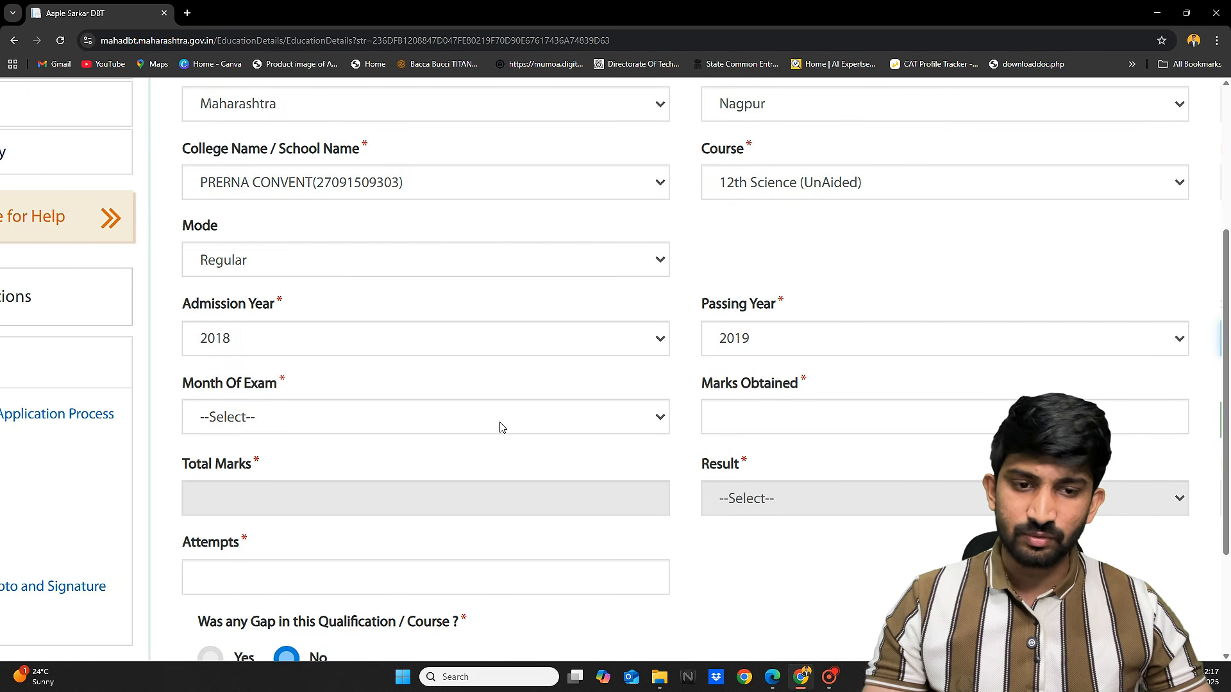
Step: Choose FEB/MAR as exam month and enter 504 marks obtained
left_click(502, 427)
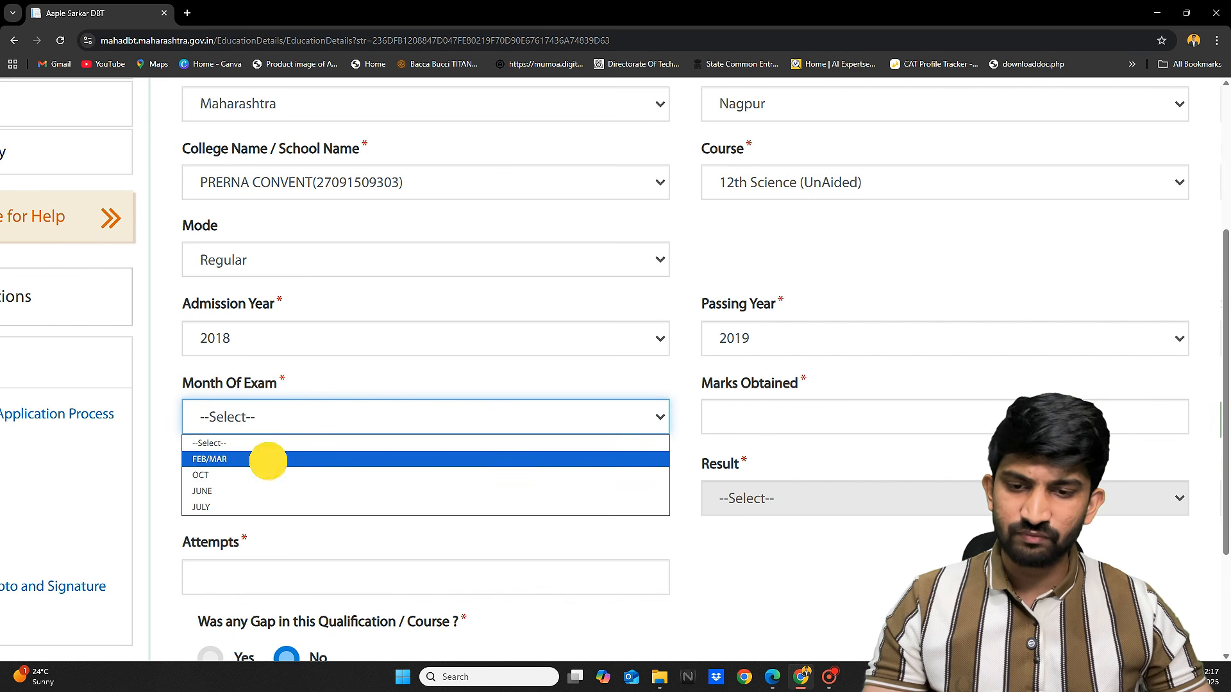
left_click(267, 459)
left_click(825, 410)
type("650")
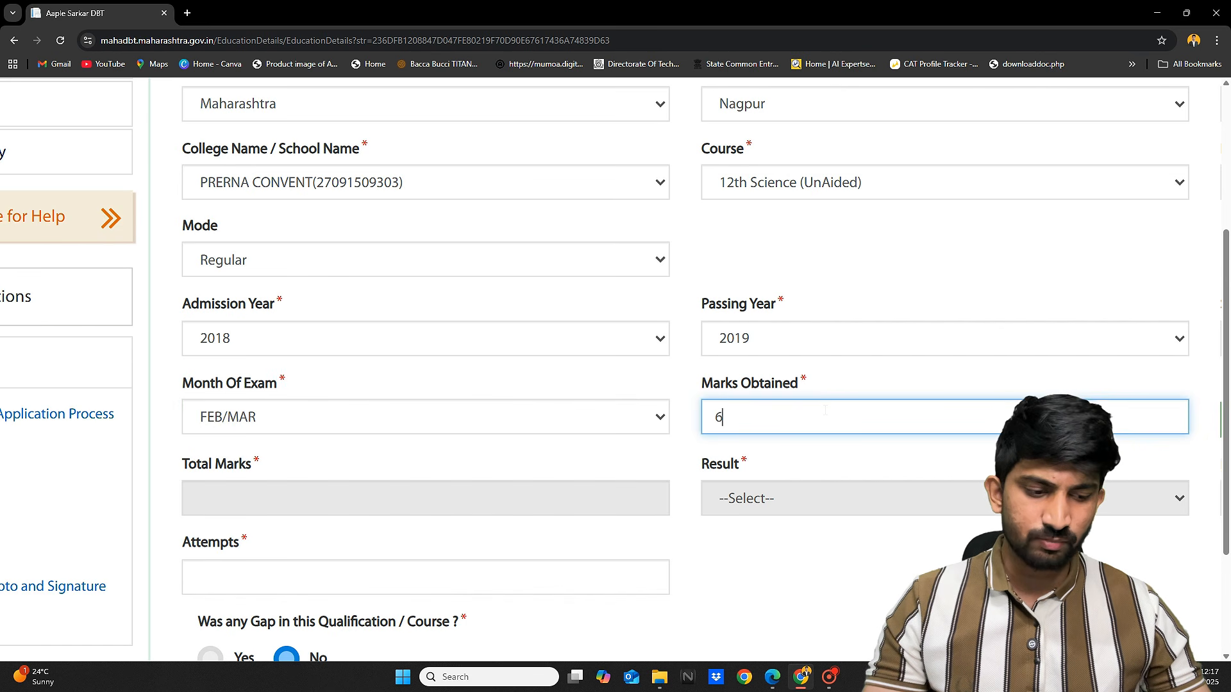
scroll(935, 420, "right", 5)
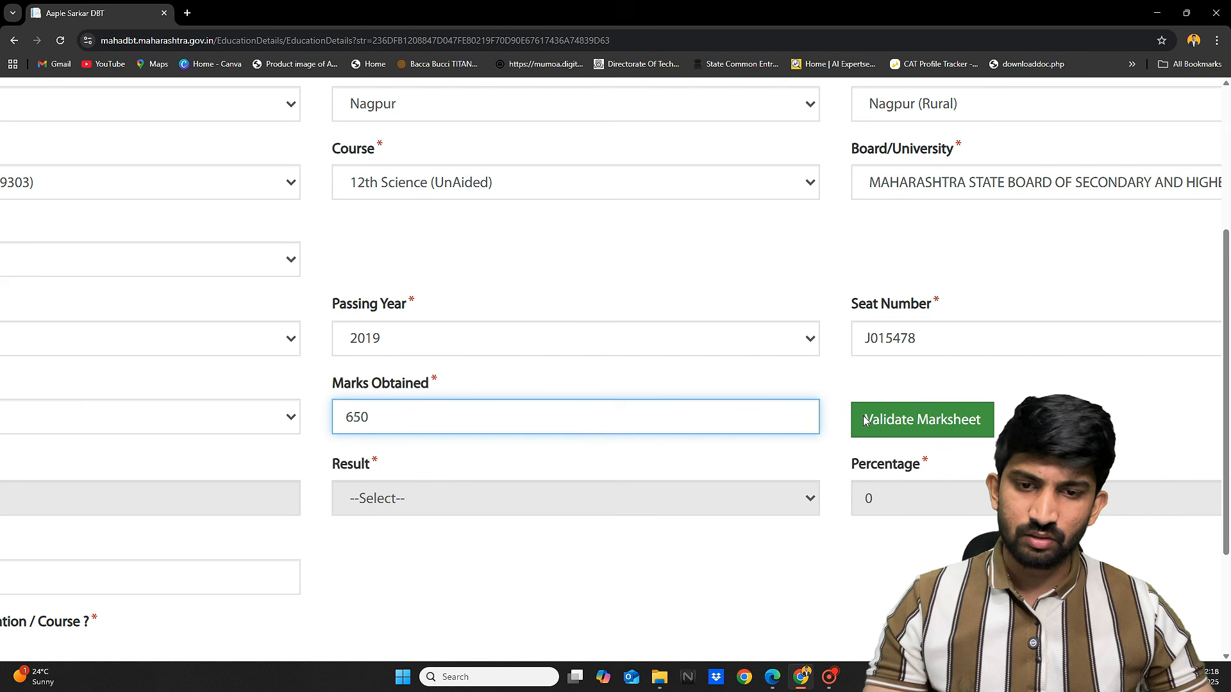
key("BackSpace")
key("BackSpace")
key("BackSpace")
type("504")
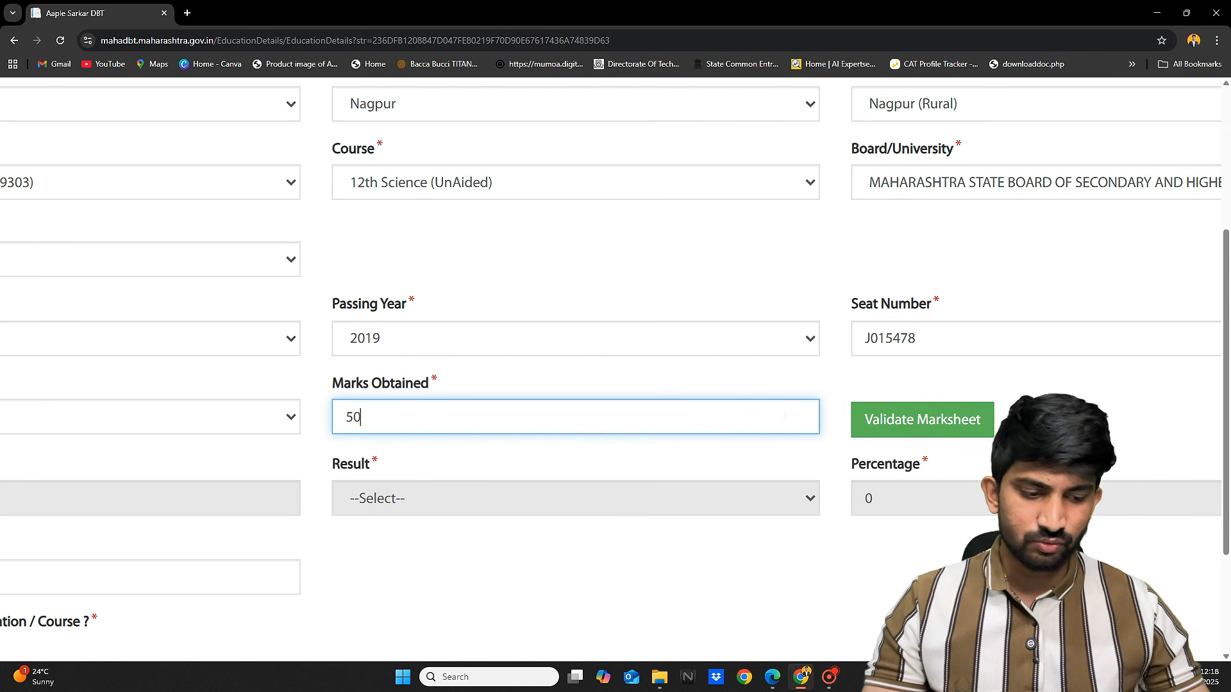
scroll(785, 416, "left", 5)
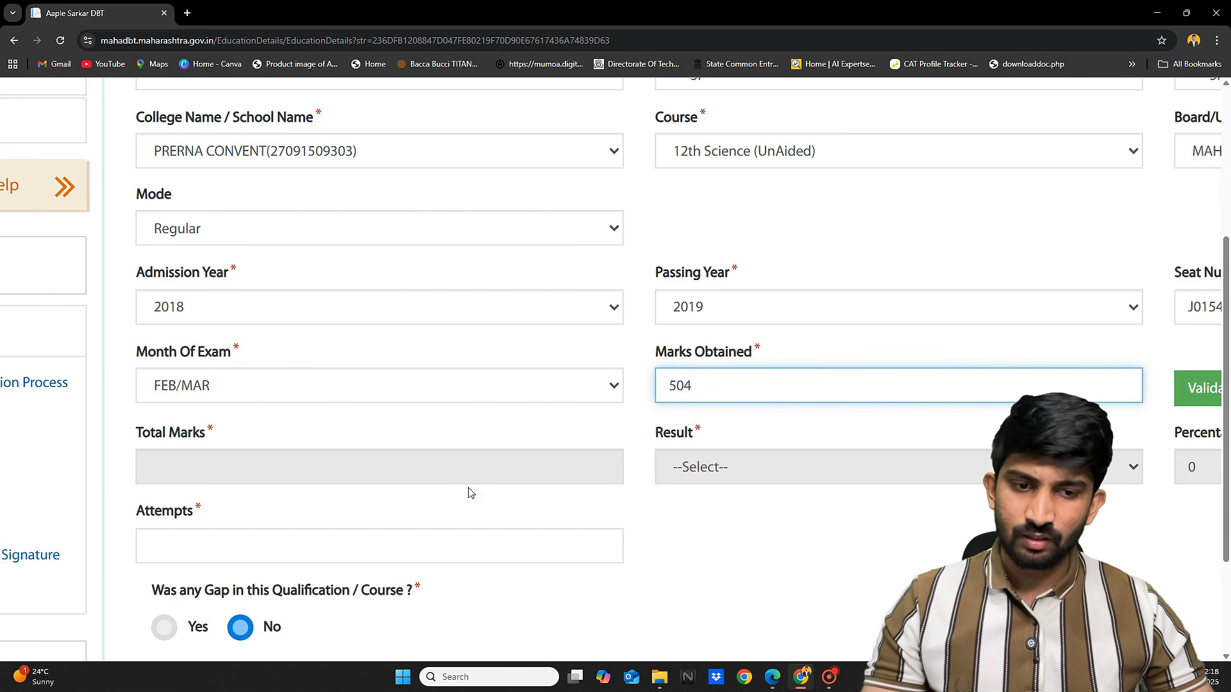
scroll(467, 494, "right", 2)
Step: Try validating the HSC marksheet, dismiss the not-found alert, and enter 650 total marks
left_click(1136, 394)
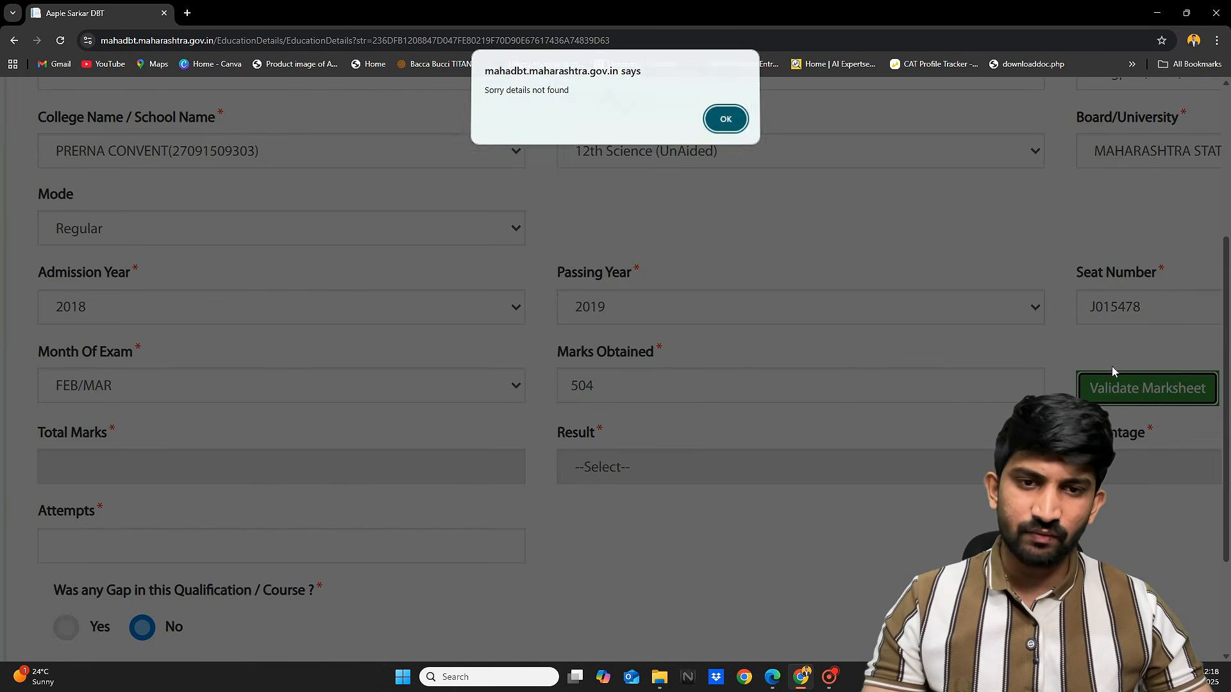
left_click(727, 123)
scroll(582, 365, "left", 2)
scroll(582, 366, "down", 1)
scroll(624, 497, "left", 1)
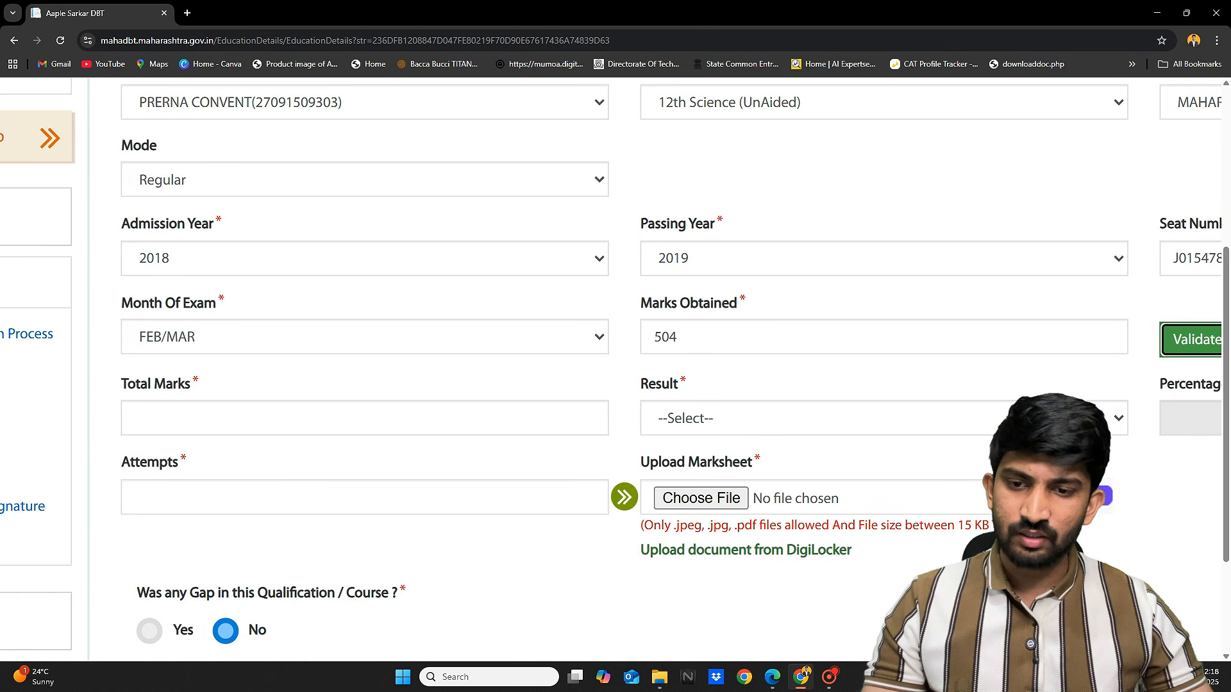
key("Tab")
type("650")
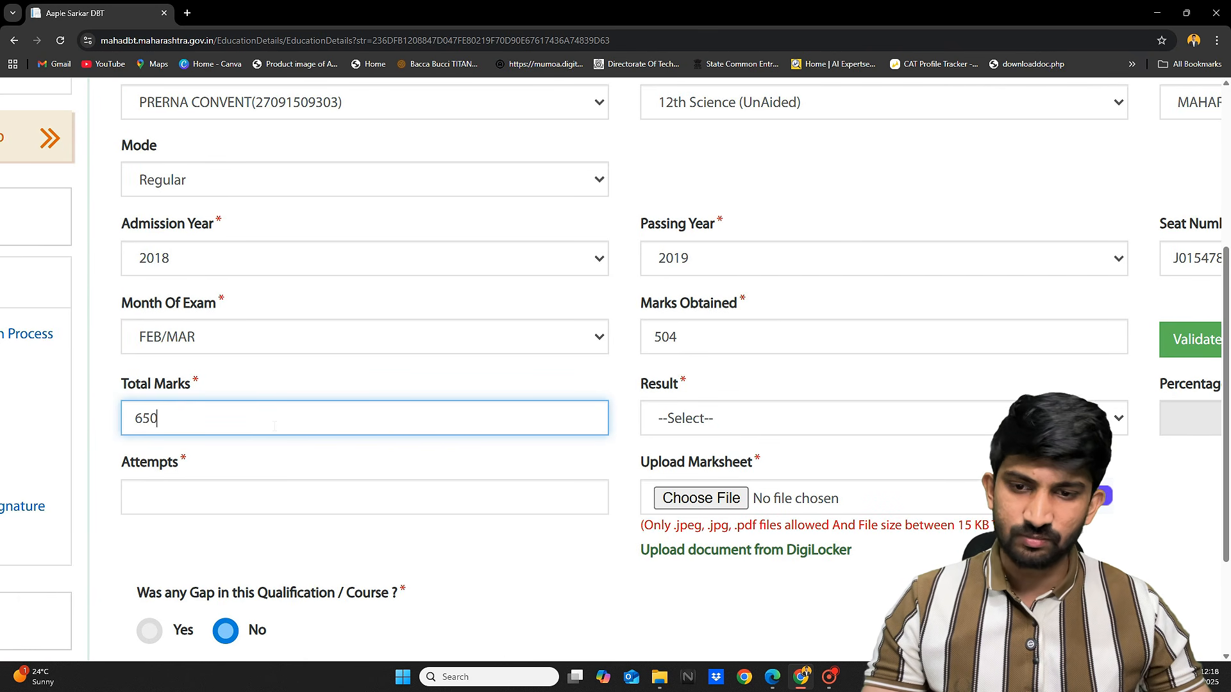
Step: Set the HSC result to Passed with 1 attempt
left_click(721, 419)
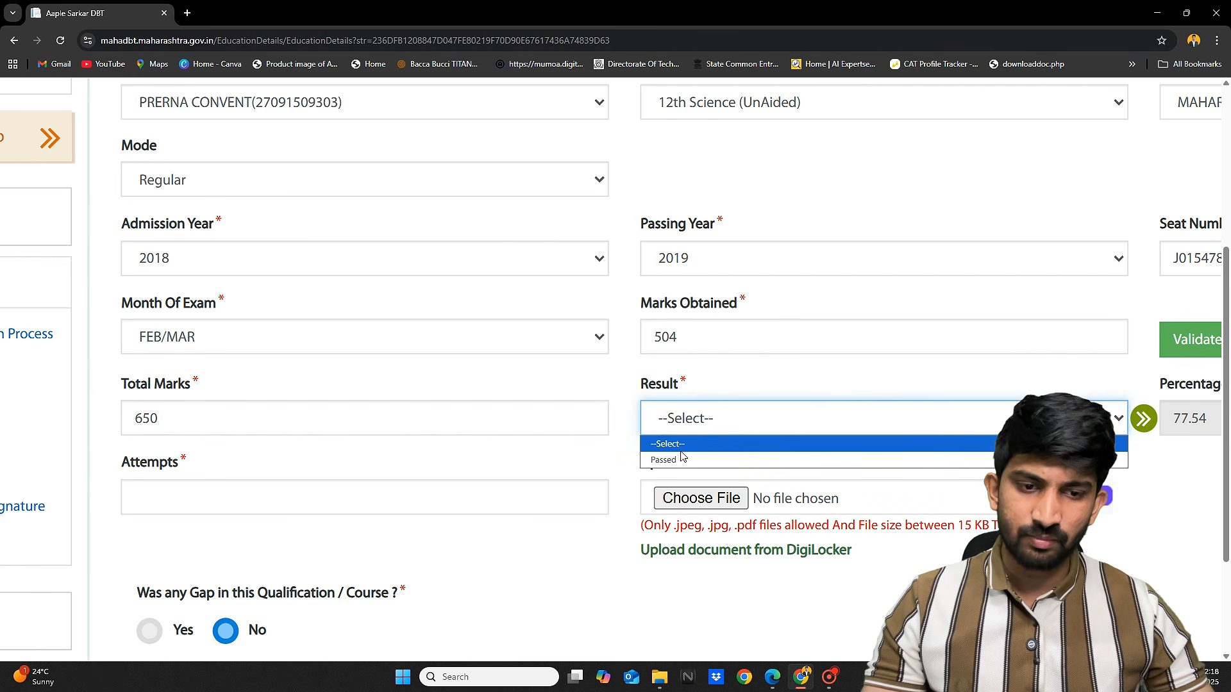
left_click(683, 458)
scroll(673, 462, "right", 3)
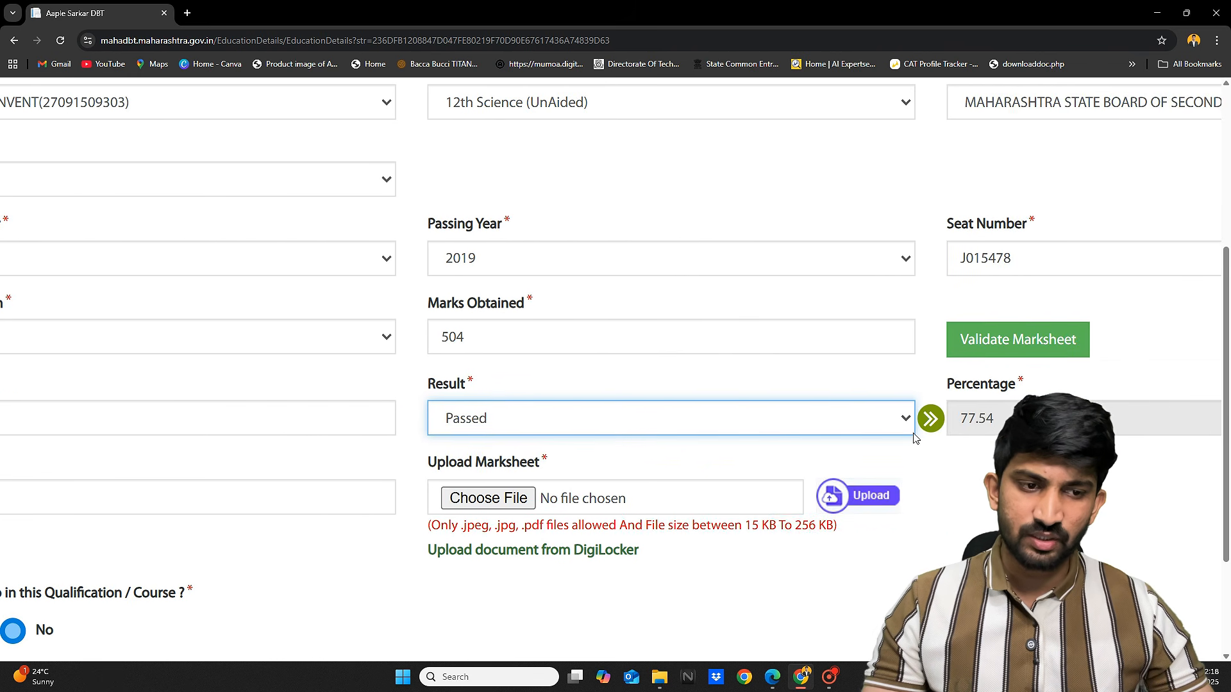
scroll(915, 438, "left", 4)
left_click(455, 492)
type("1")
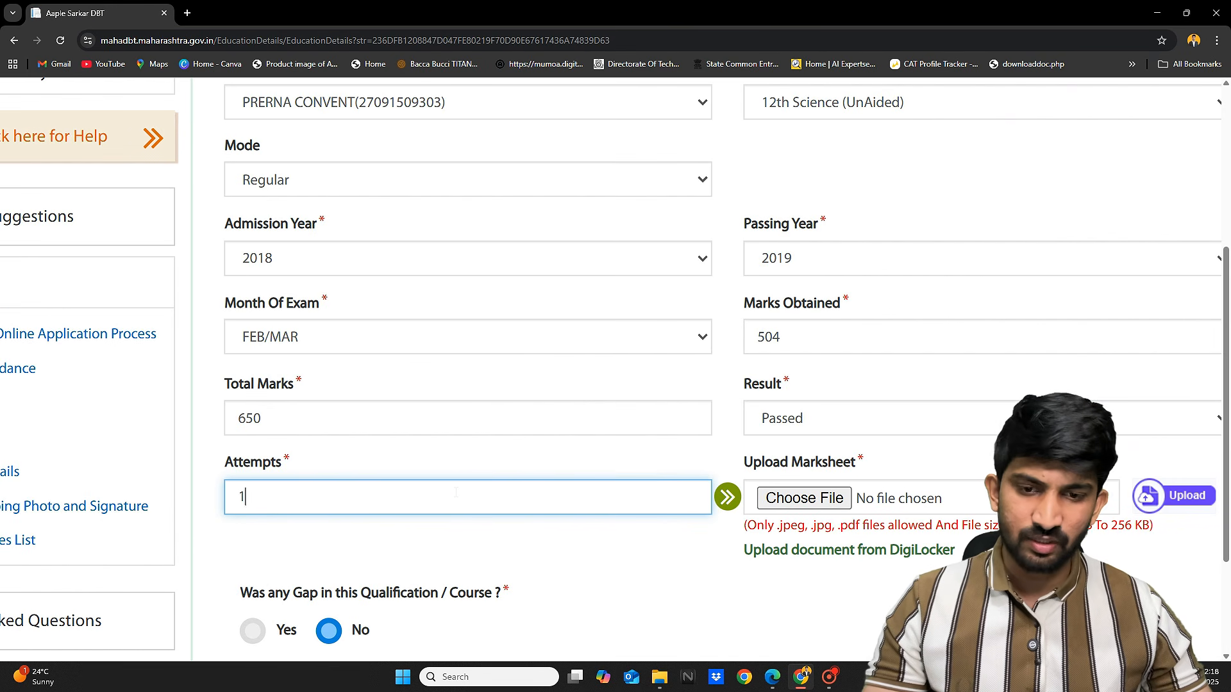
scroll(456, 492, "right", 3)
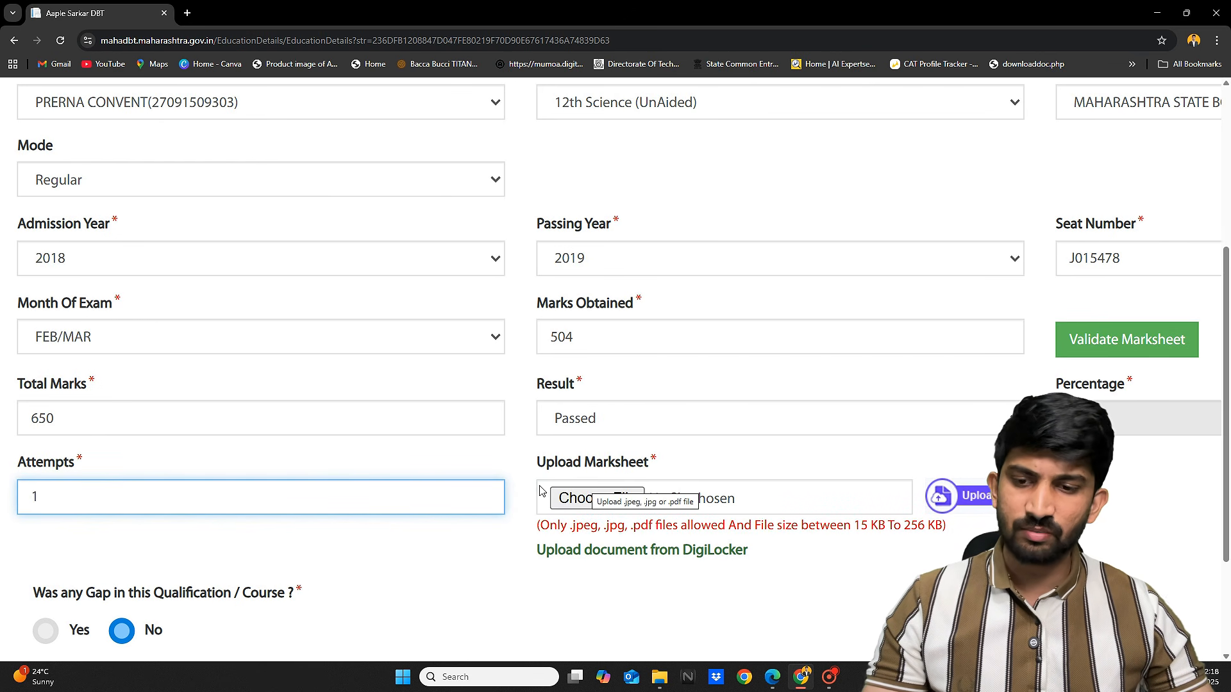
left_click(587, 499)
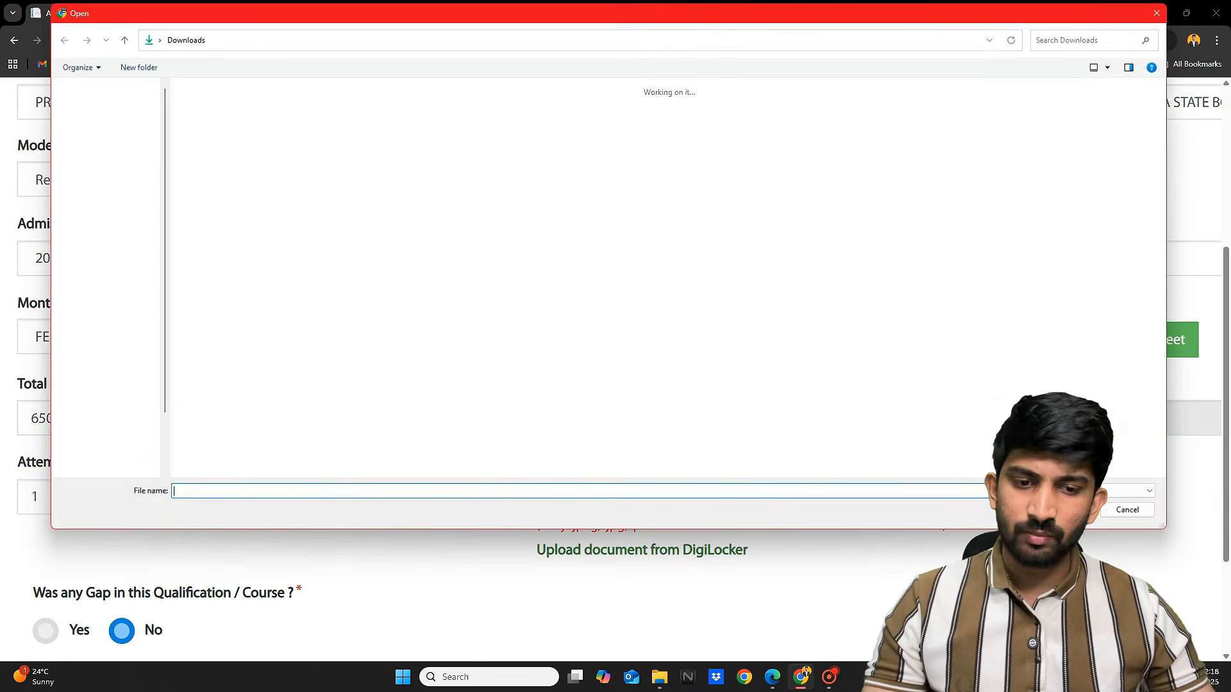
Step: Pick doc.jpg from Downloads in the Open dialog for the HSC marksheet upload
left_click(101, 193)
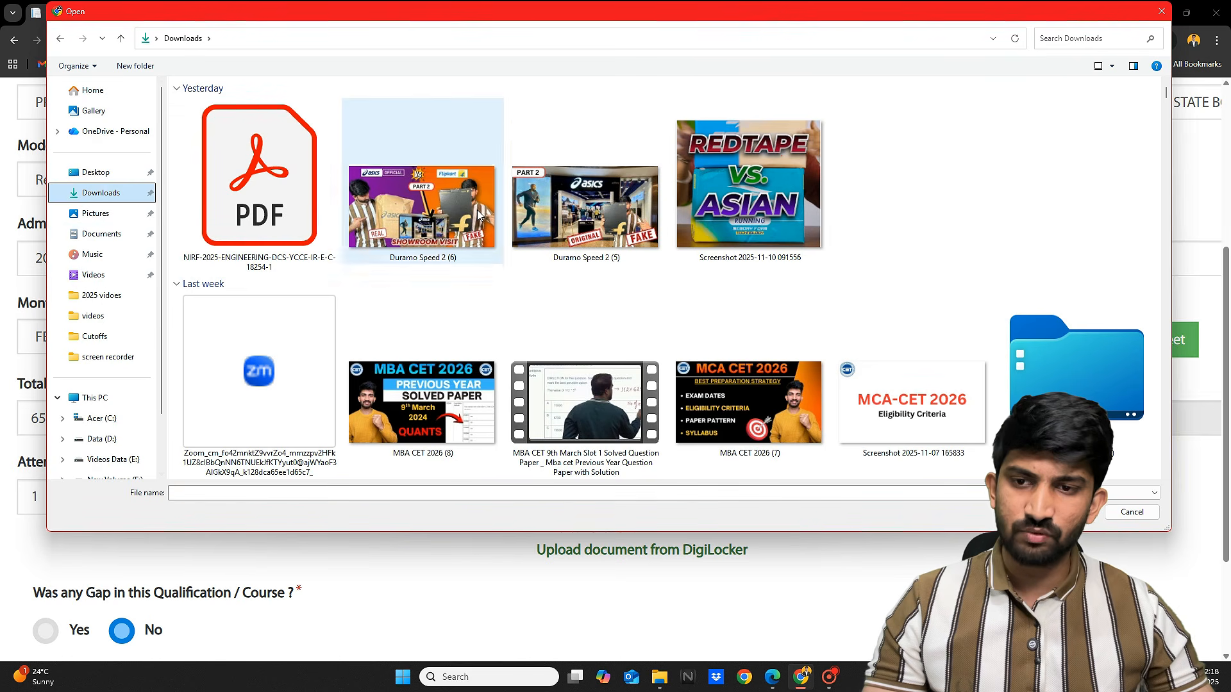
scroll(524, 228, "down", 10)
scroll(524, 228, "down", 10)
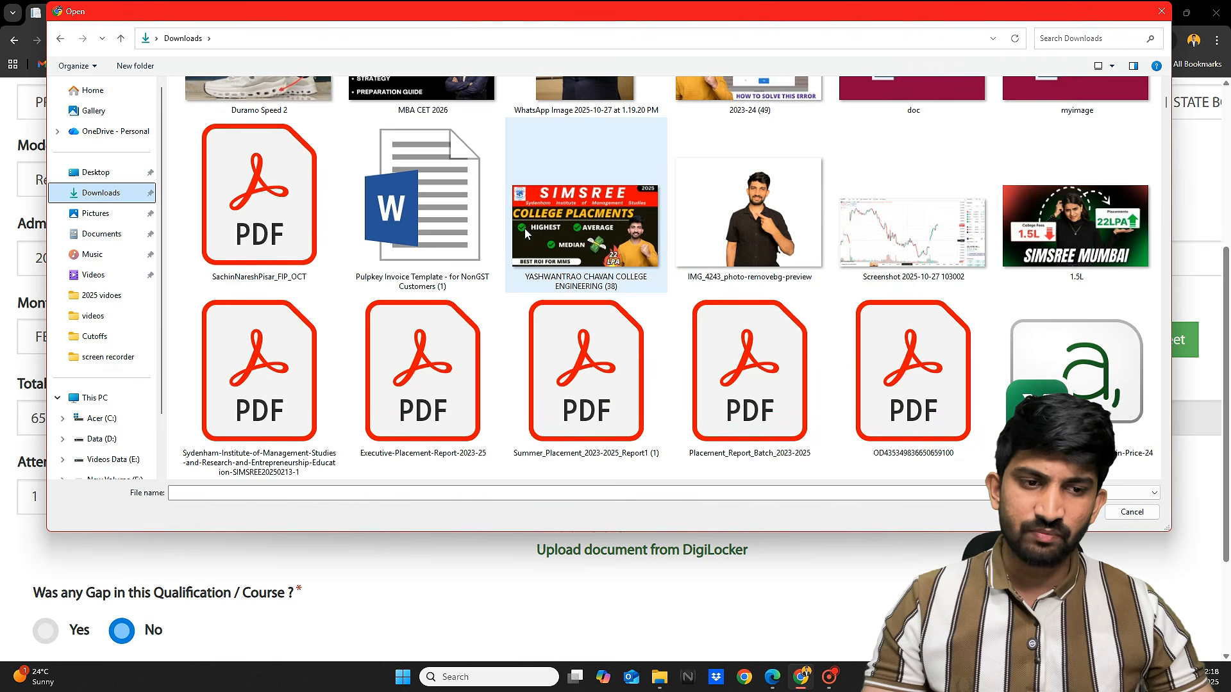
scroll(643, 230, "down", 5)
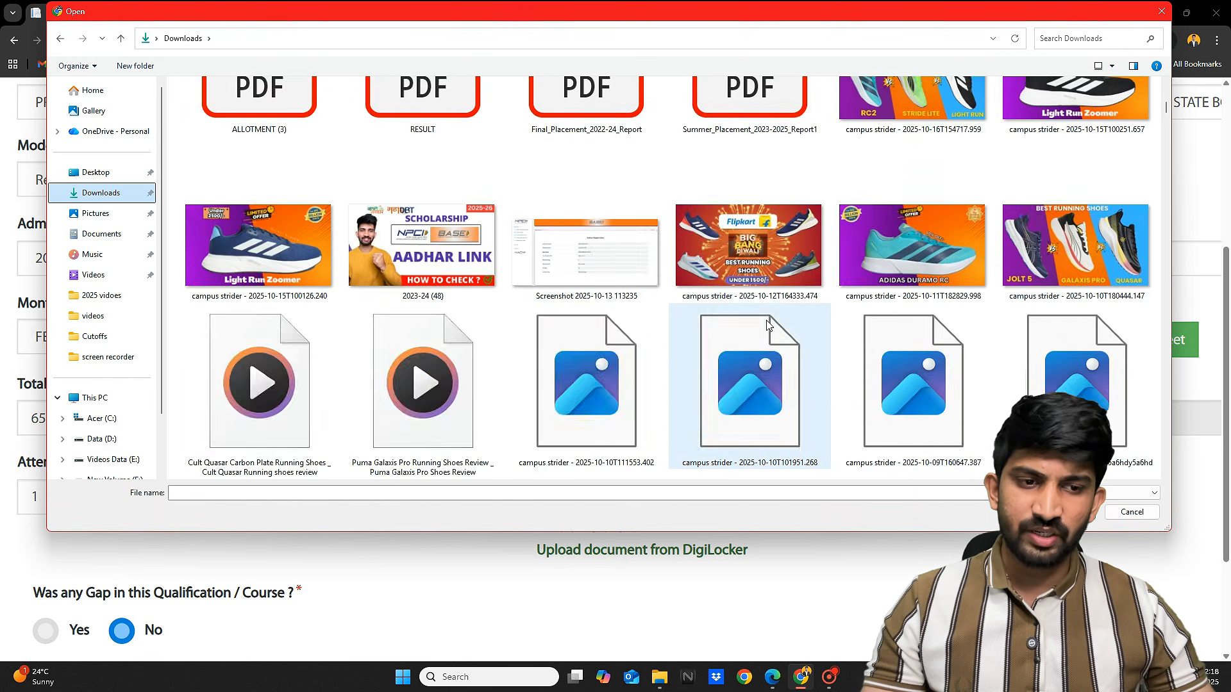
scroll(768, 325, "down", 3)
scroll(768, 325, "up", 10)
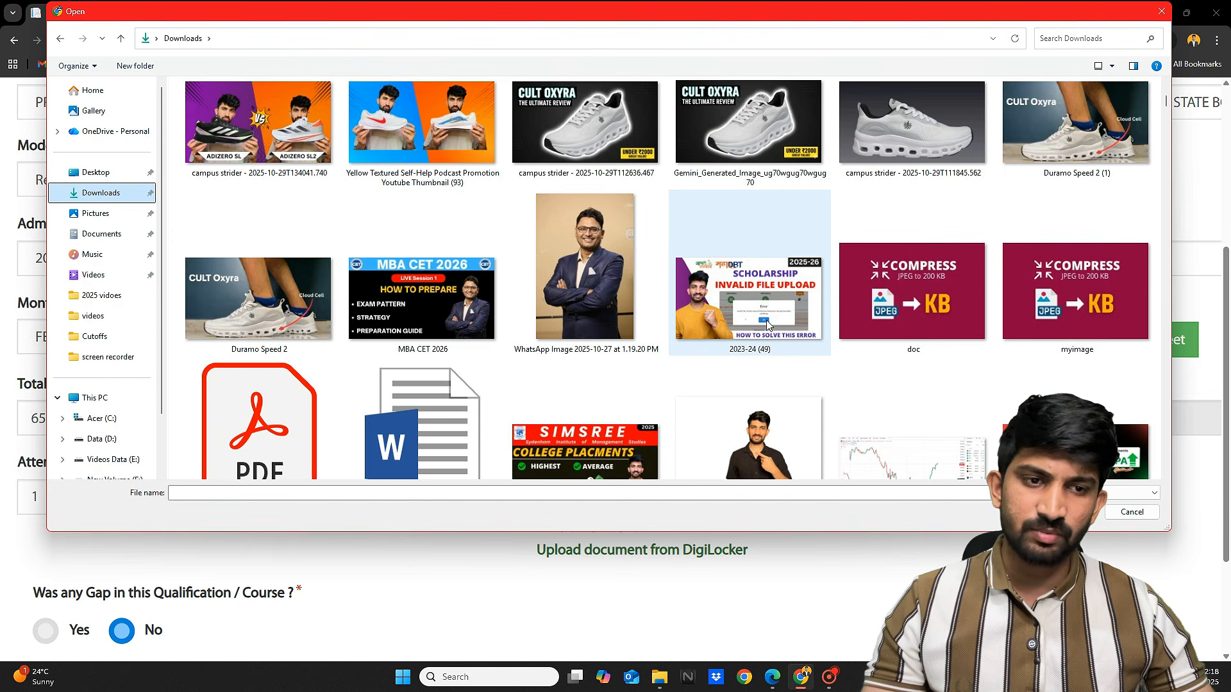
double_click(913, 324)
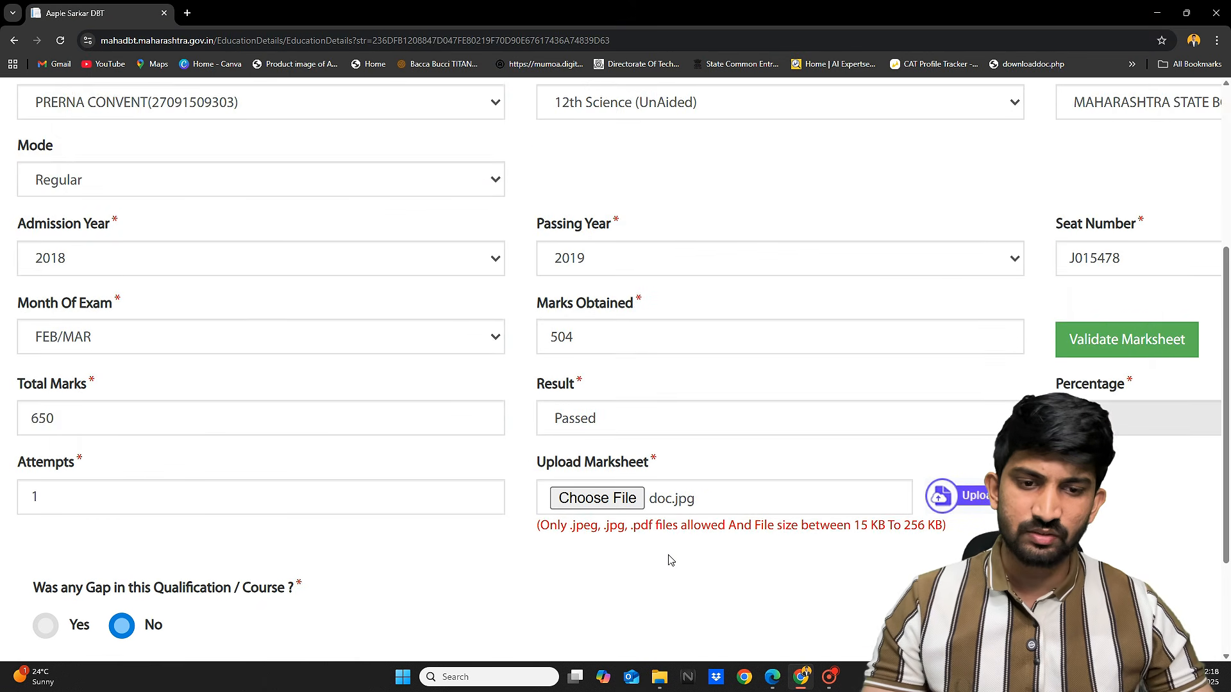
scroll(671, 560, "down", 2)
scroll(670, 560, "right", 2)
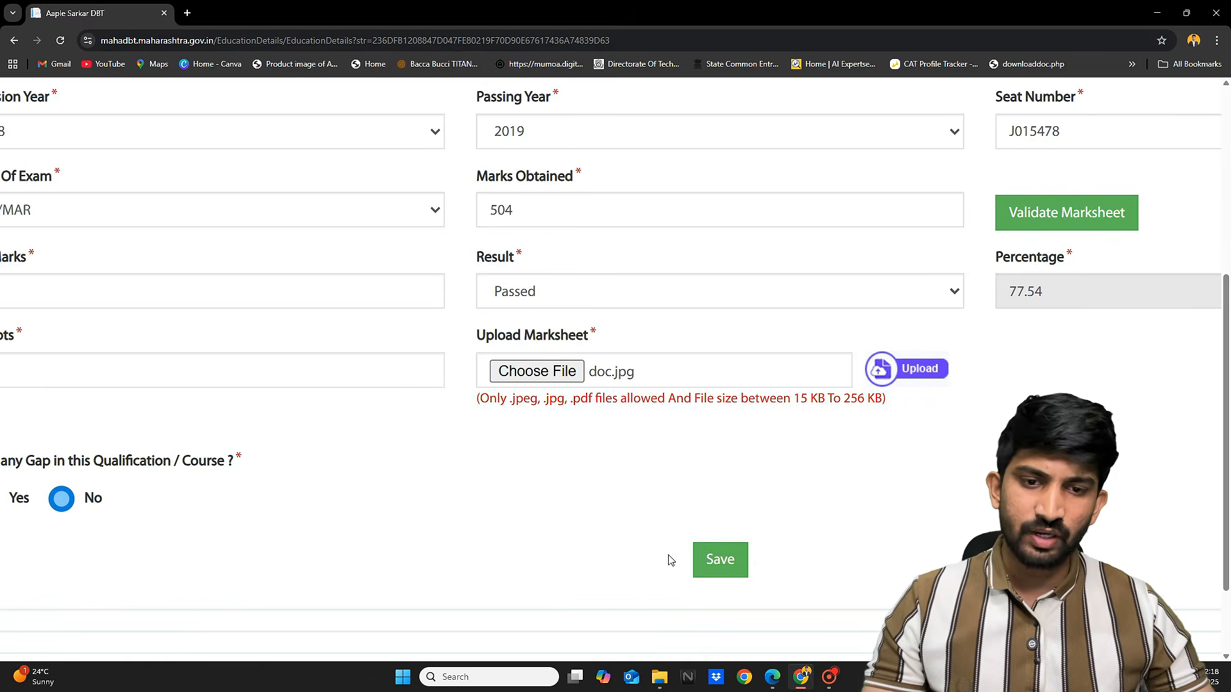
scroll(670, 560, "down", 1)
scroll(670, 560, "left", 4)
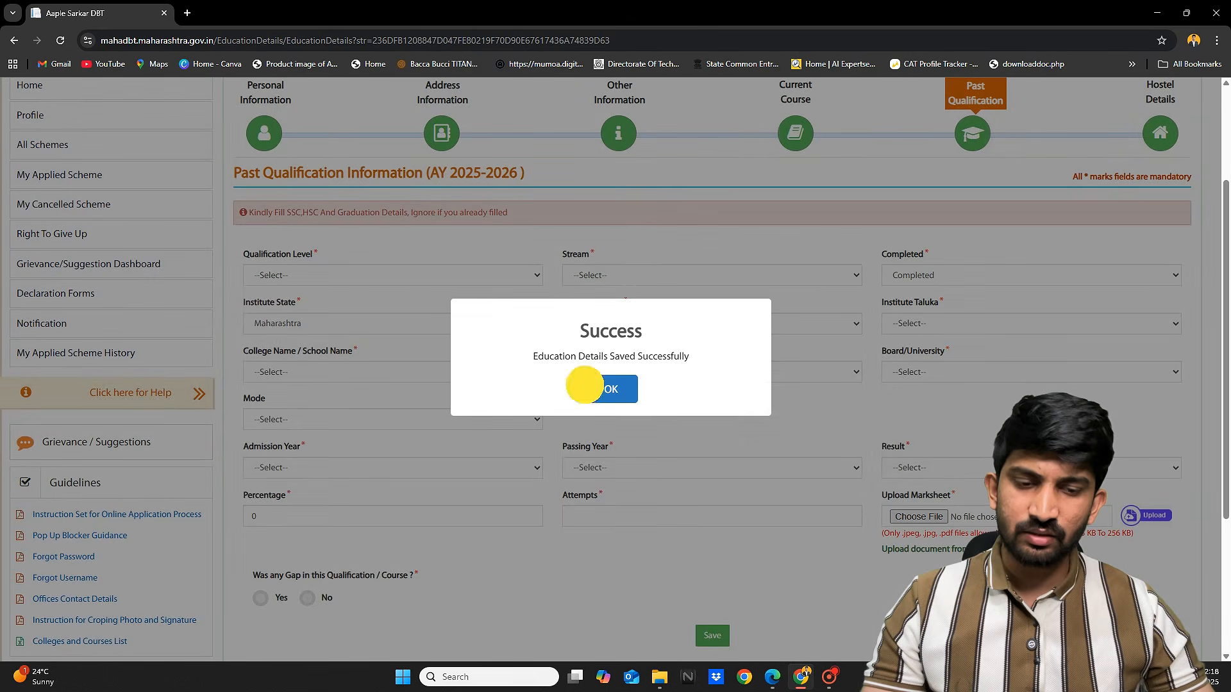
Step: Dismiss the Success dialog and verify the S.S.C. and H.S.C. rows in the qualifications table
left_click(590, 385)
scroll(588, 389, "down", 3)
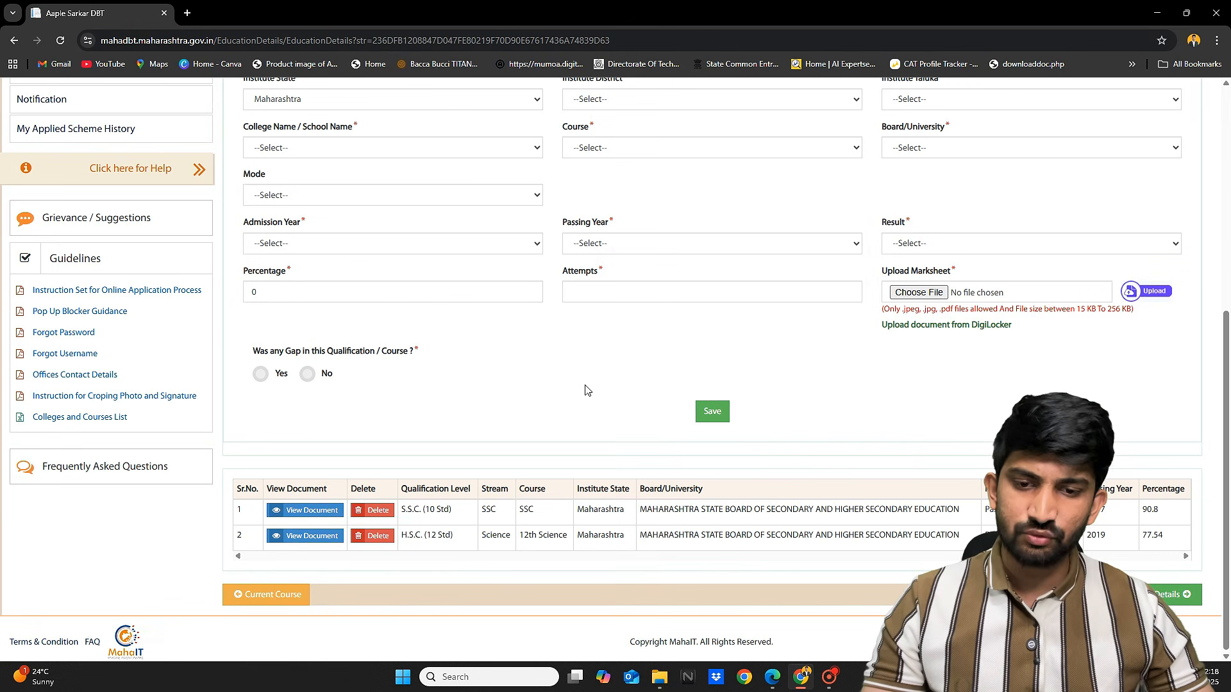
scroll(420, 530, "up", 3)
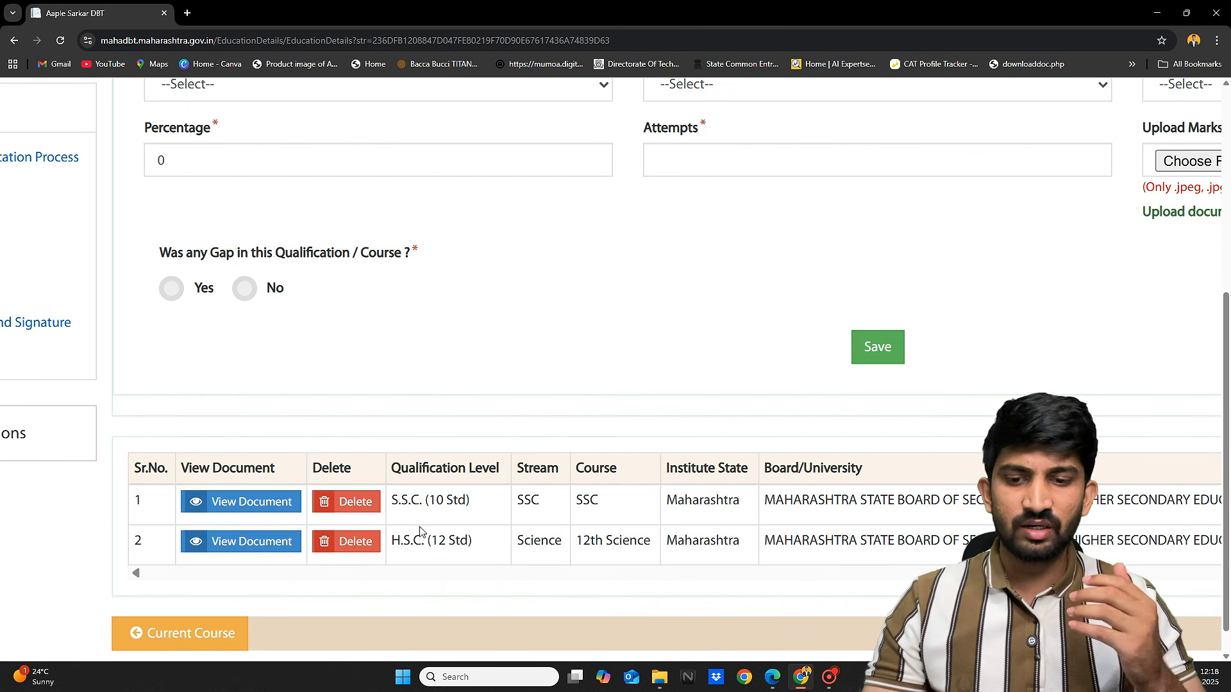
scroll(420, 530, "up", 10)
scroll(420, 530, "down", 3)
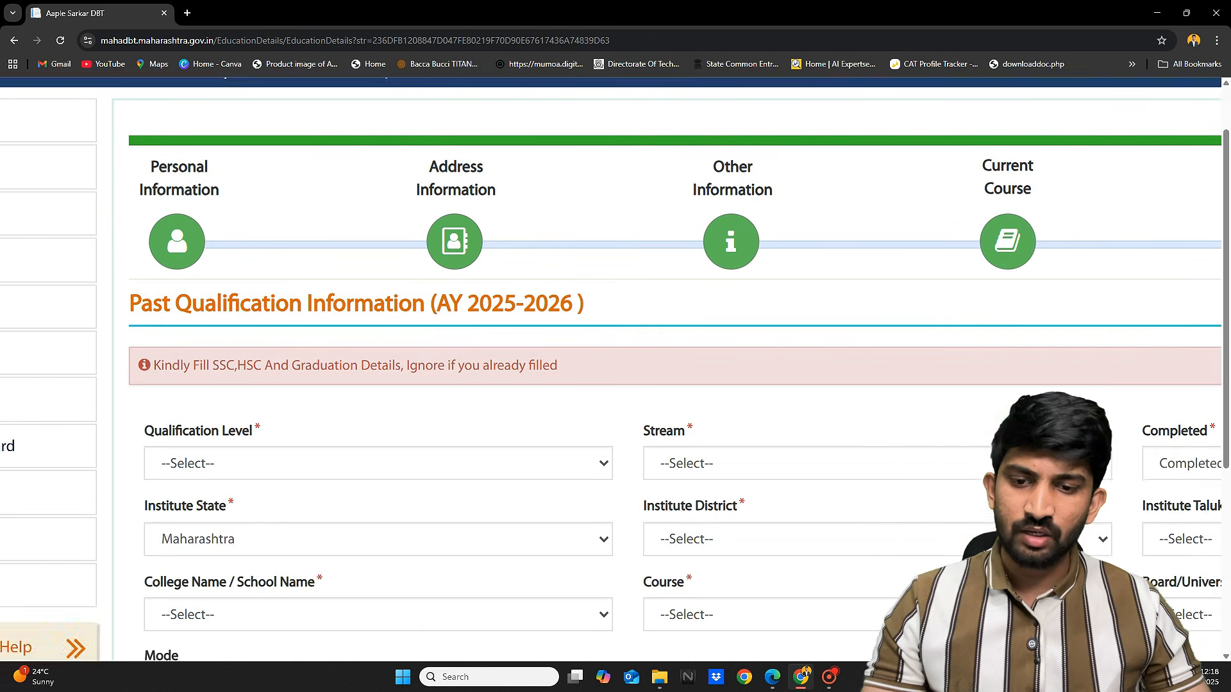
left_click(388, 432)
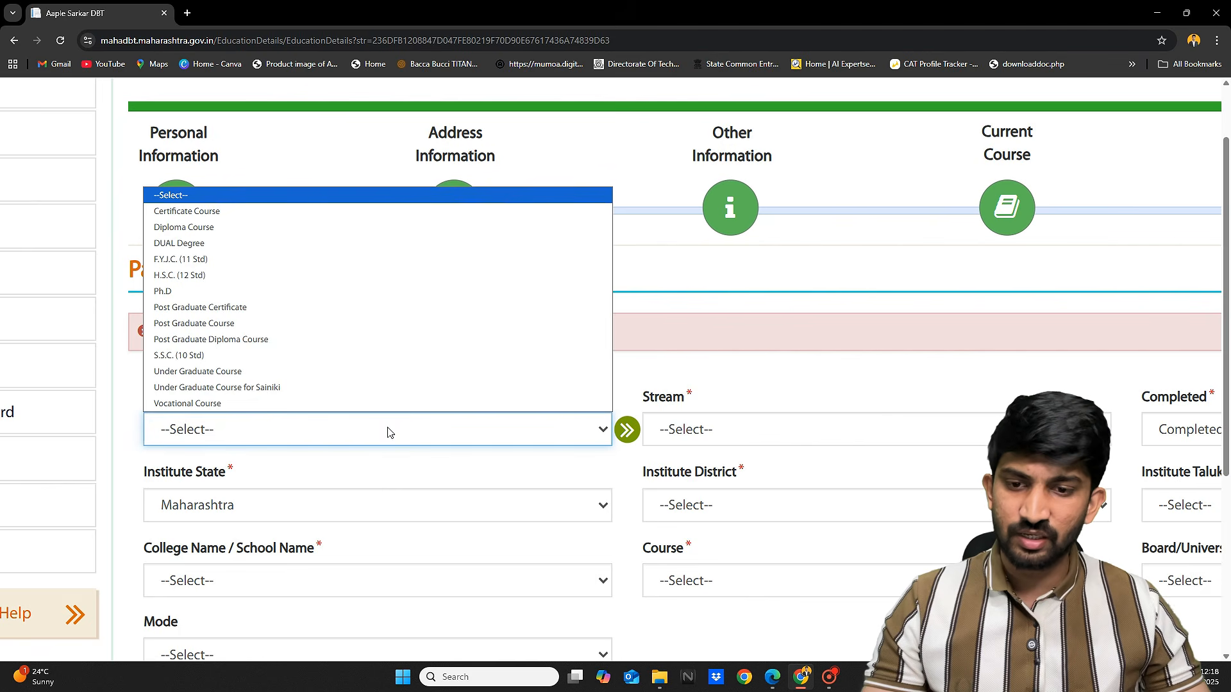
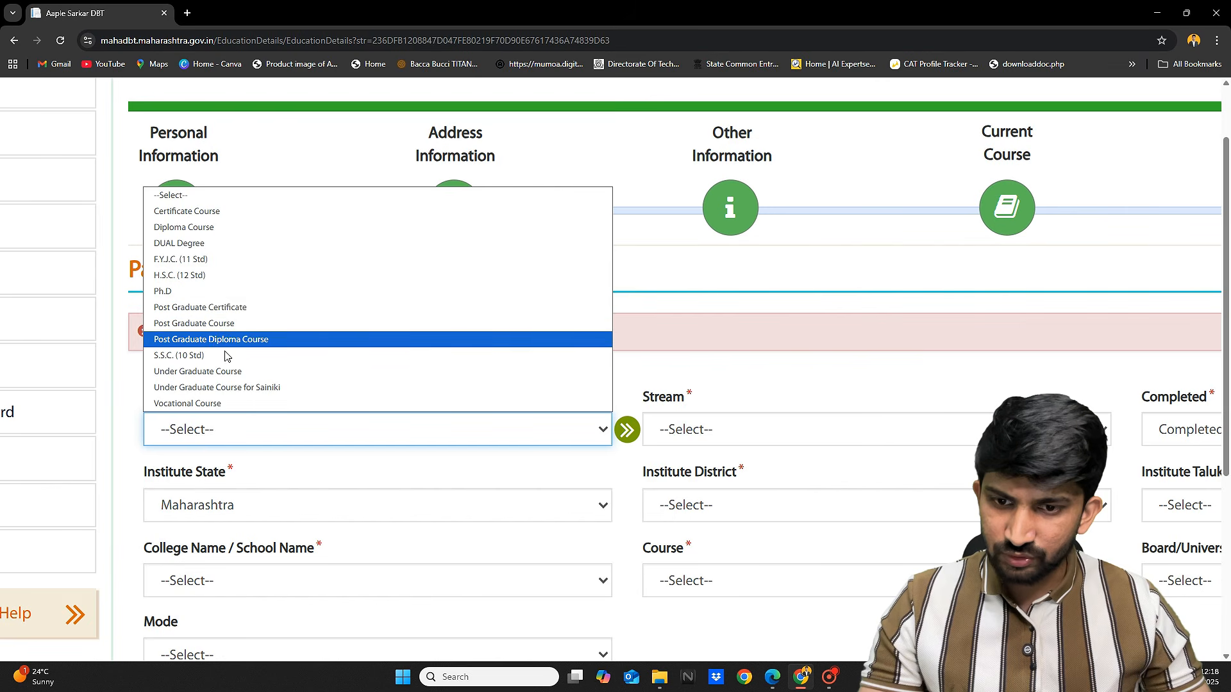
Step: Choose Engineering as the Under Graduate stream
left_click(696, 434)
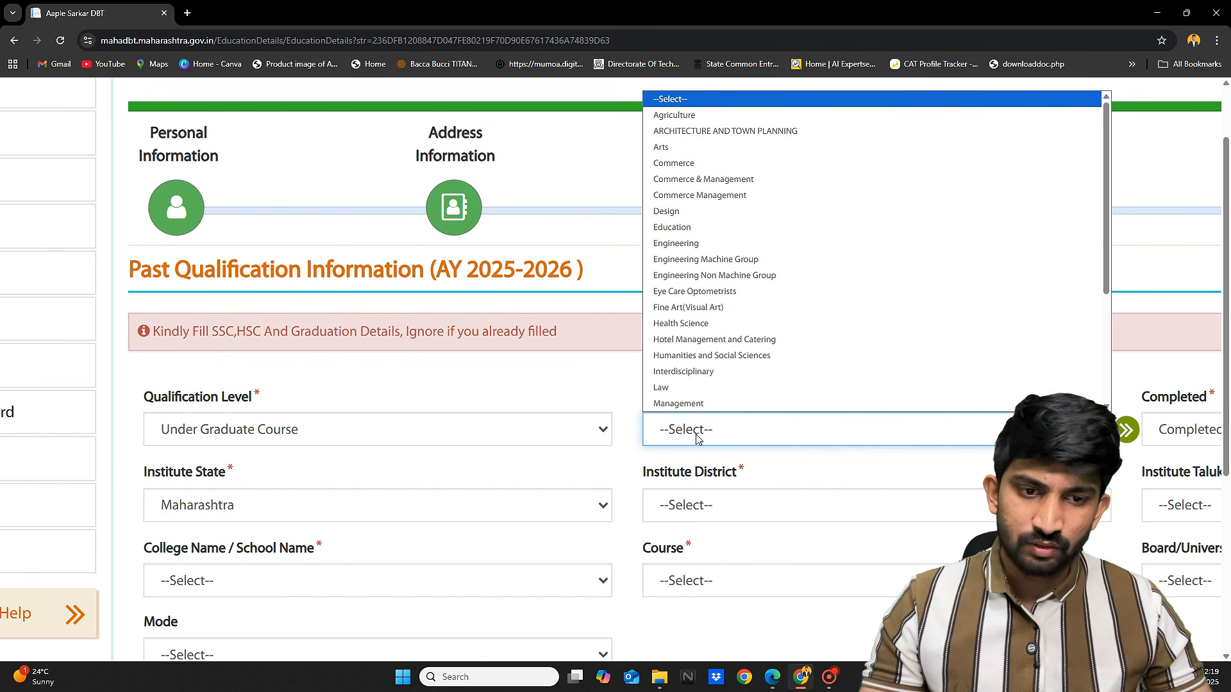
type("en")
left_click(686, 242)
scroll(690, 254, "right", 4)
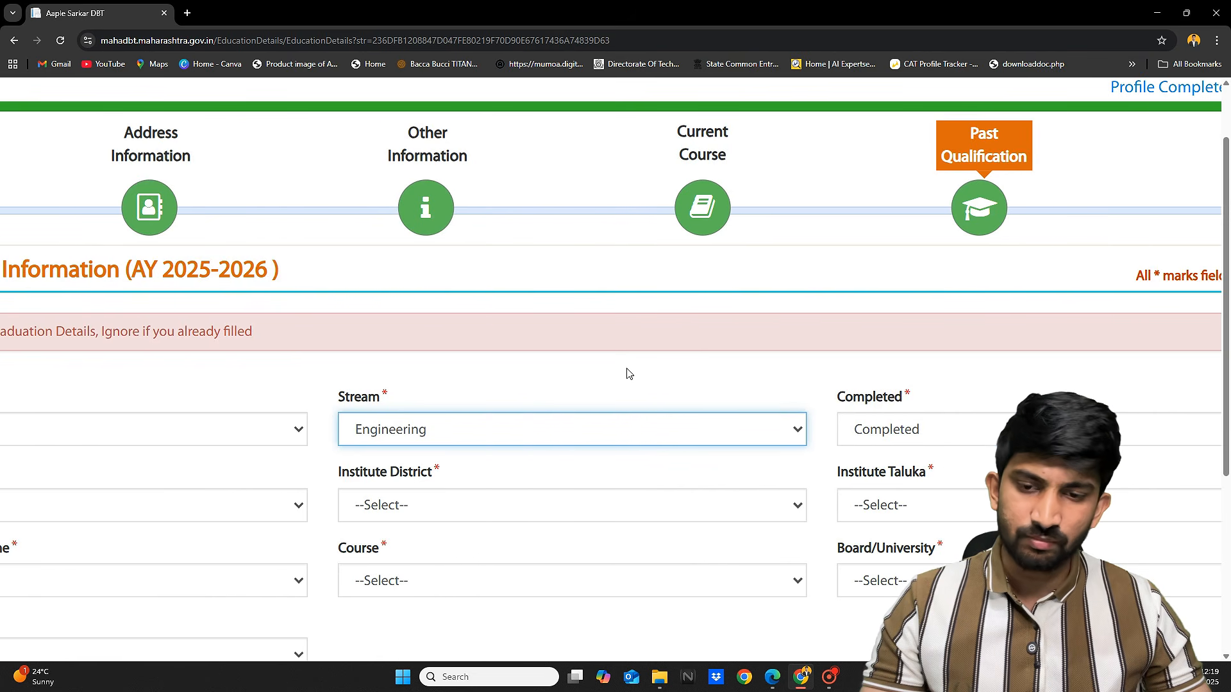
scroll(626, 373, "left", 6)
scroll(569, 522, "right", 2)
scroll(566, 524, "right", 1)
Step: Set the institute district to Pune and the institute taluka to Mawal
left_click(695, 522)
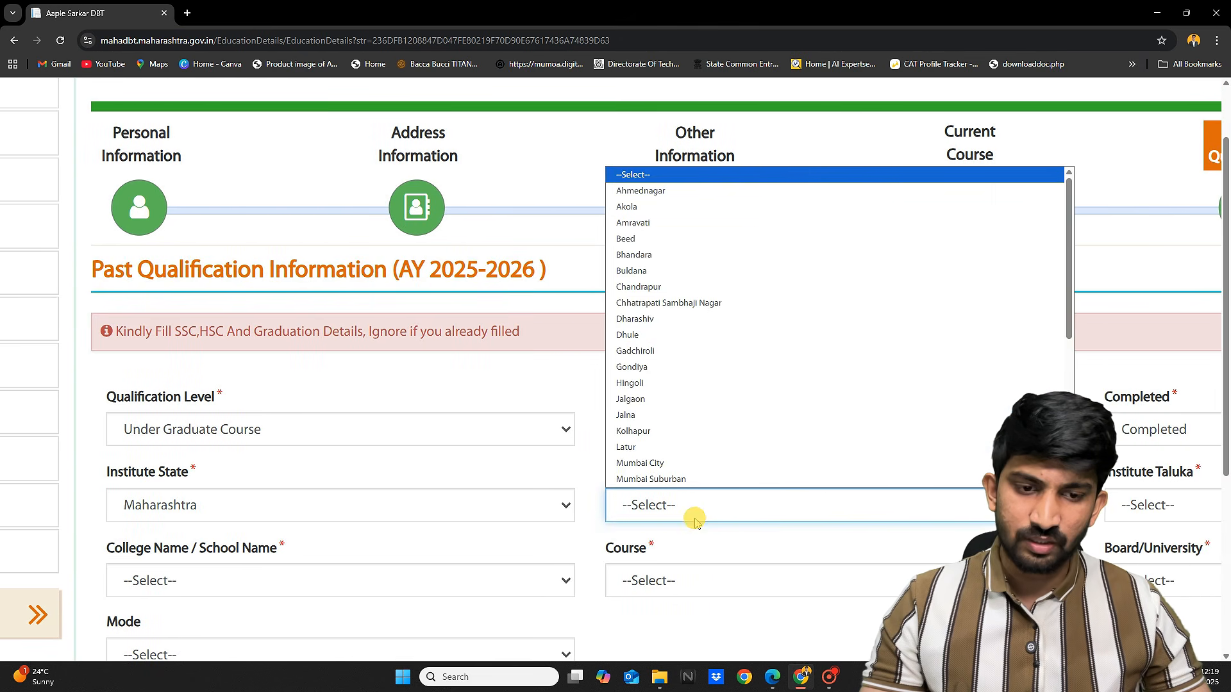
type("pune")
key("Return")
scroll(695, 521, "right", 5)
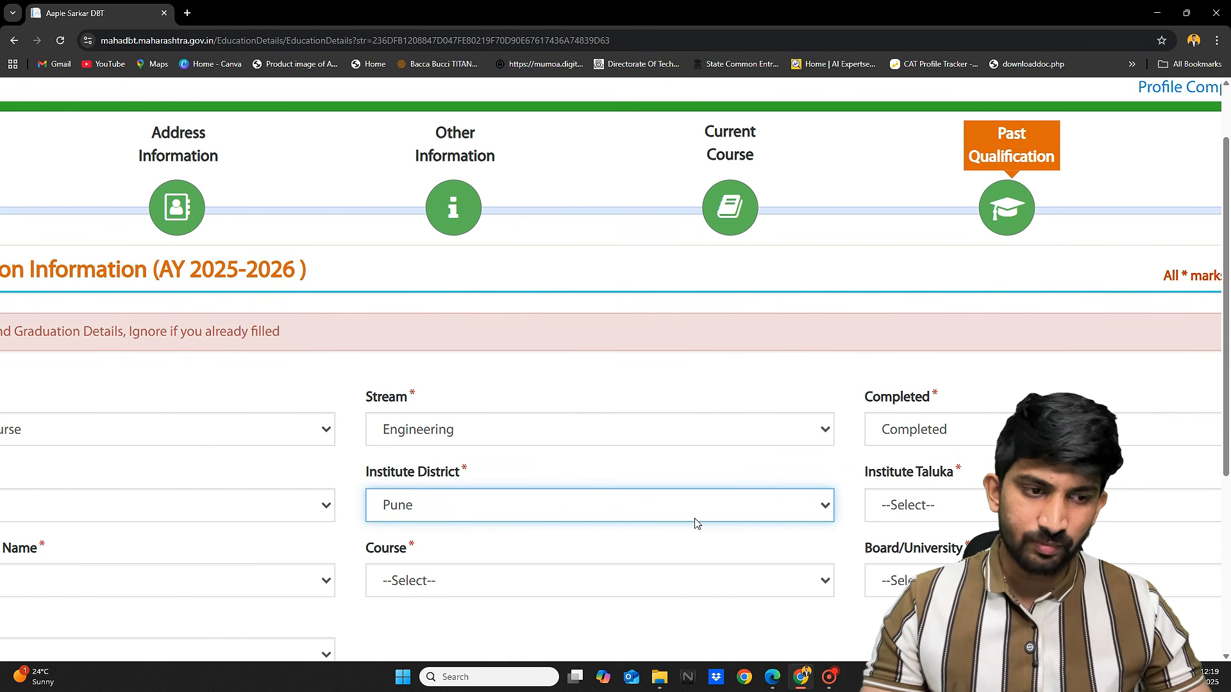
left_click(902, 505)
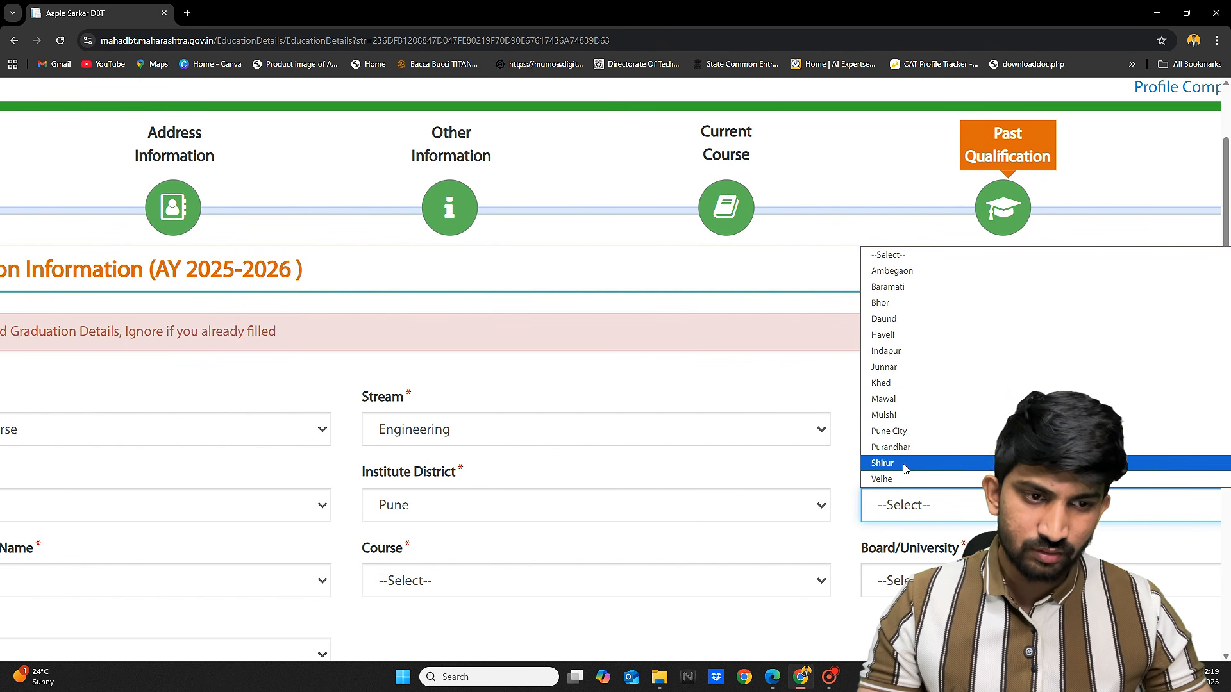
left_click(889, 404)
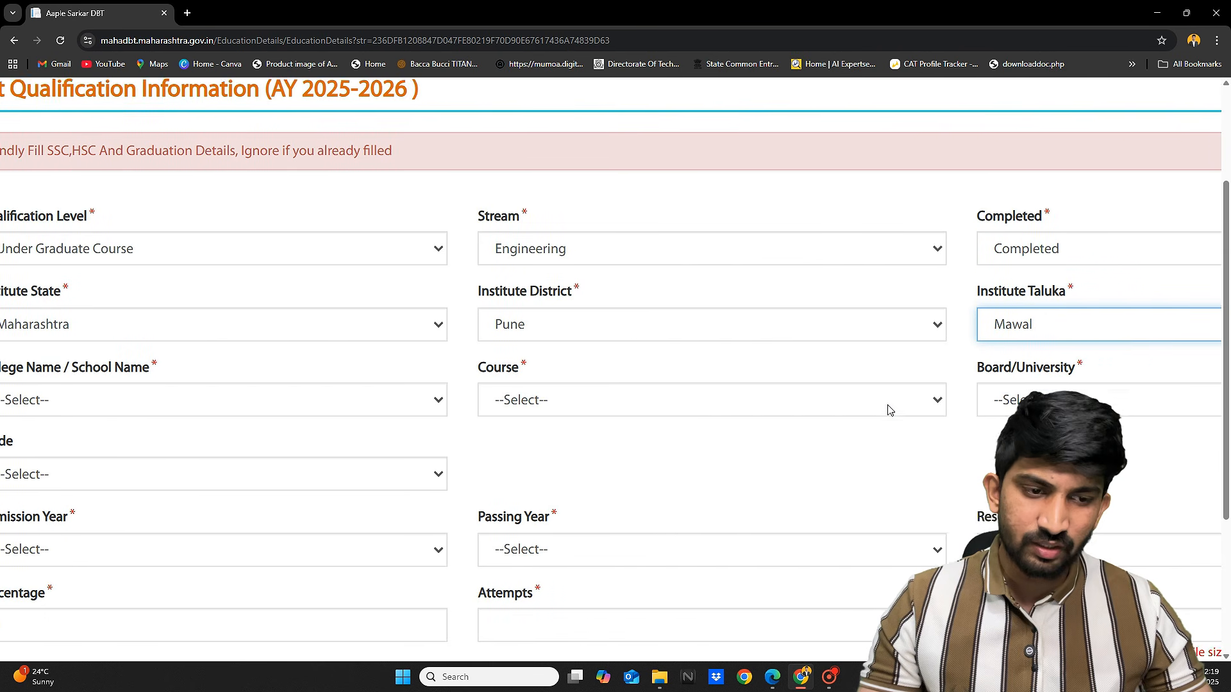
Step: Select Sinhagad Institute of Technology, Lonavala as the college
left_click(394, 392)
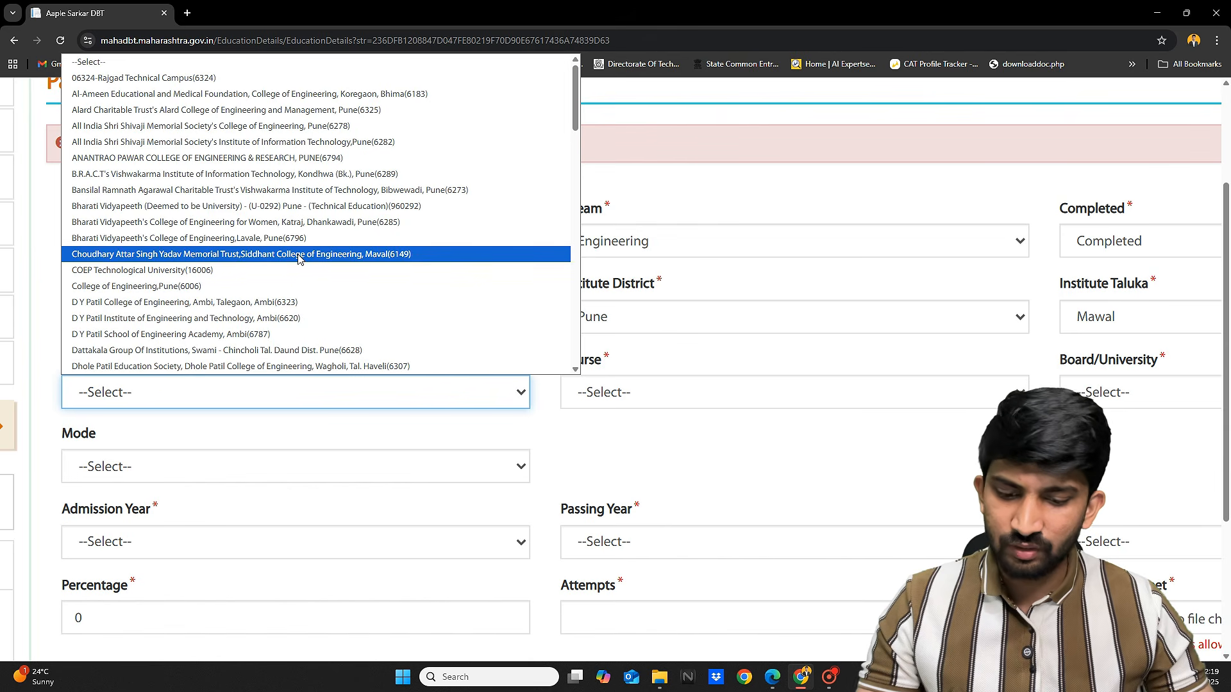
key("s")
key("i")
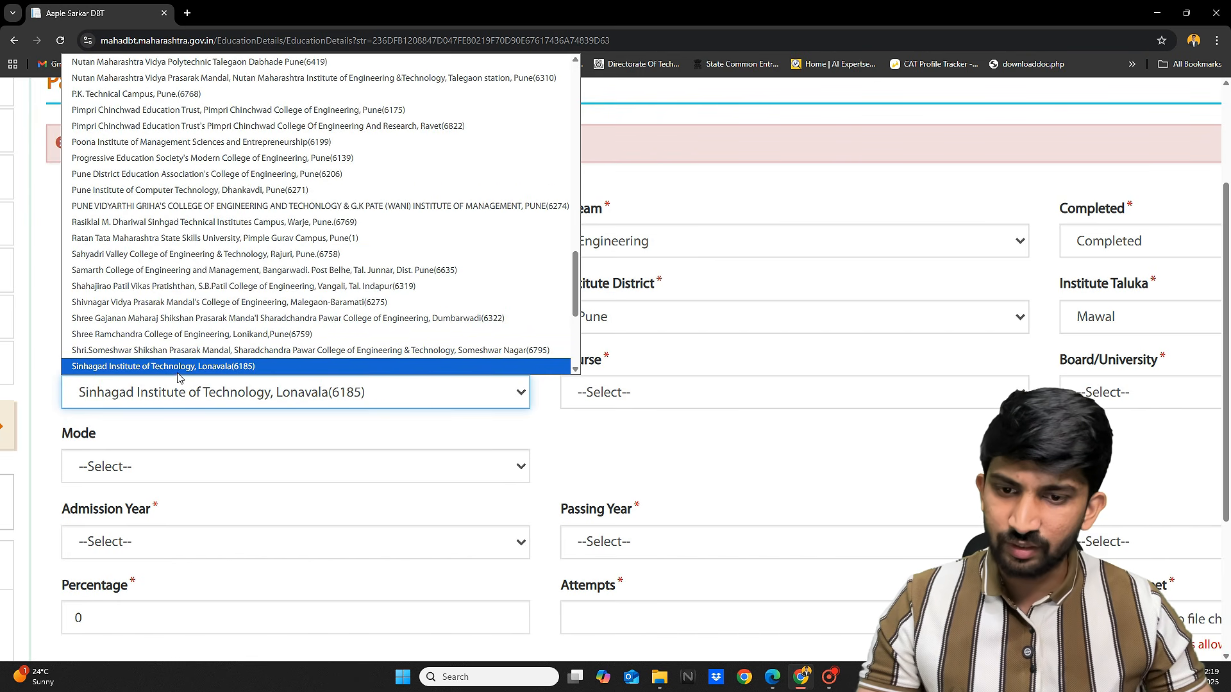
left_click(179, 366)
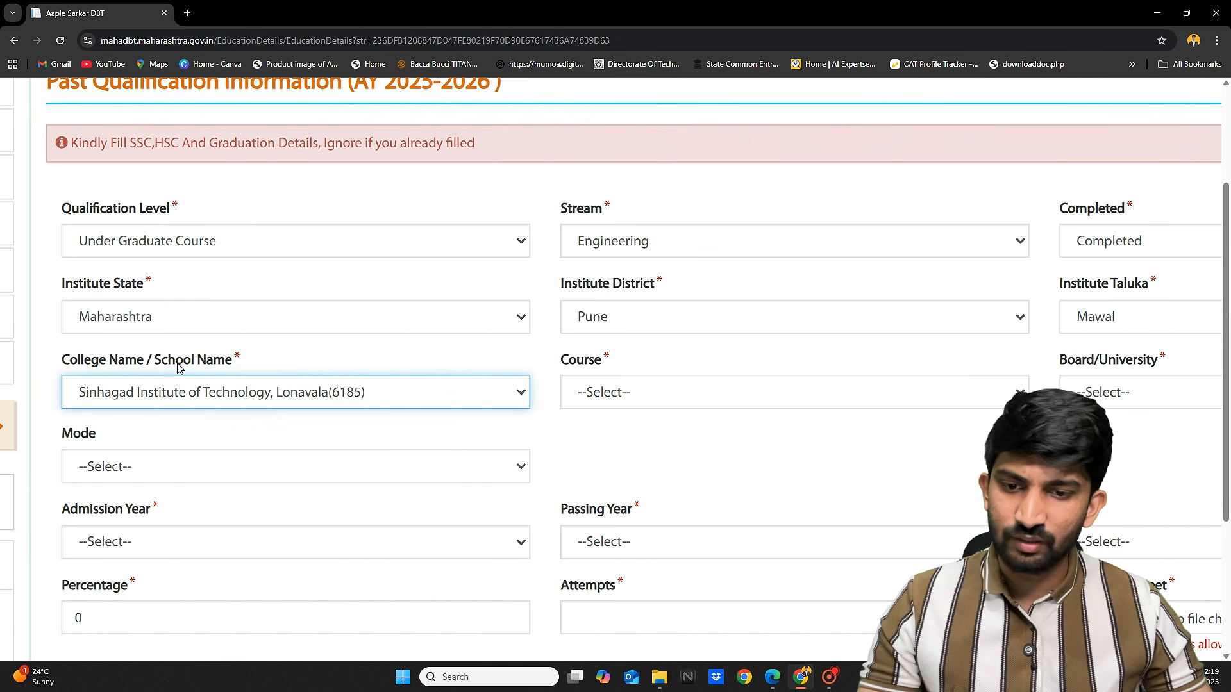
Step: Set the course to B.E. Computer Engineering (UnAided) and the board to Savitribai Phule Pune University
left_click(640, 399)
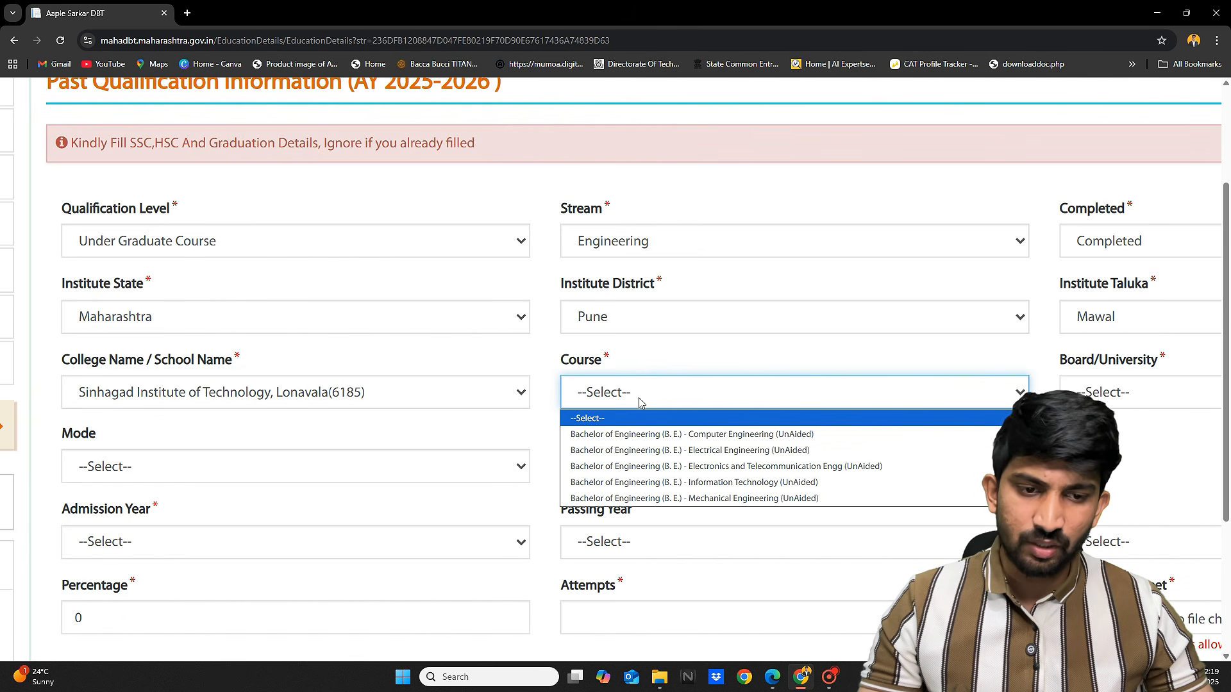
left_click(668, 434)
scroll(668, 436, "right", 3)
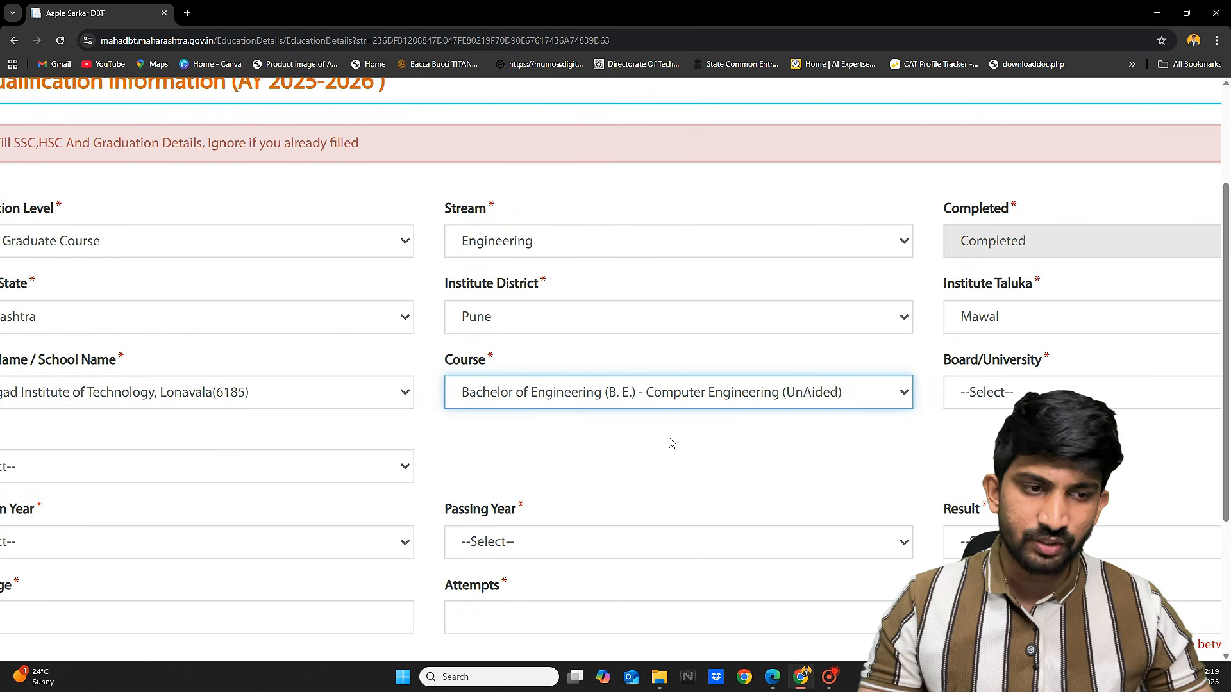
left_click(948, 392)
left_click(947, 434)
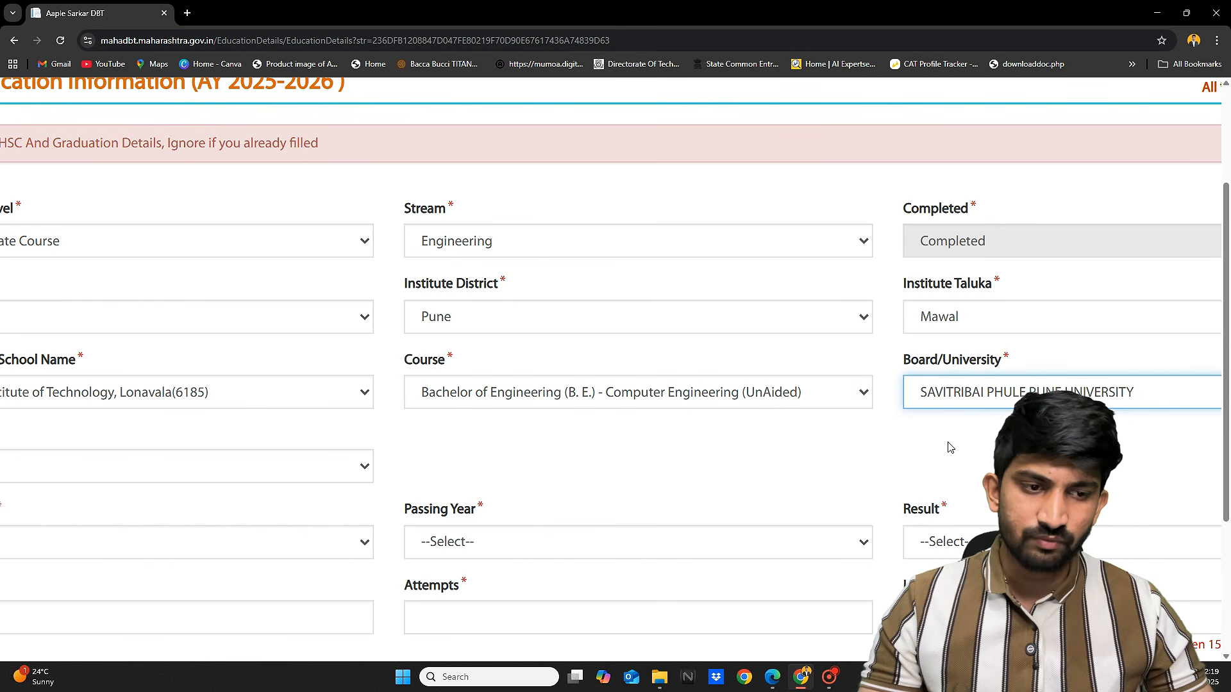
left_click(556, 373)
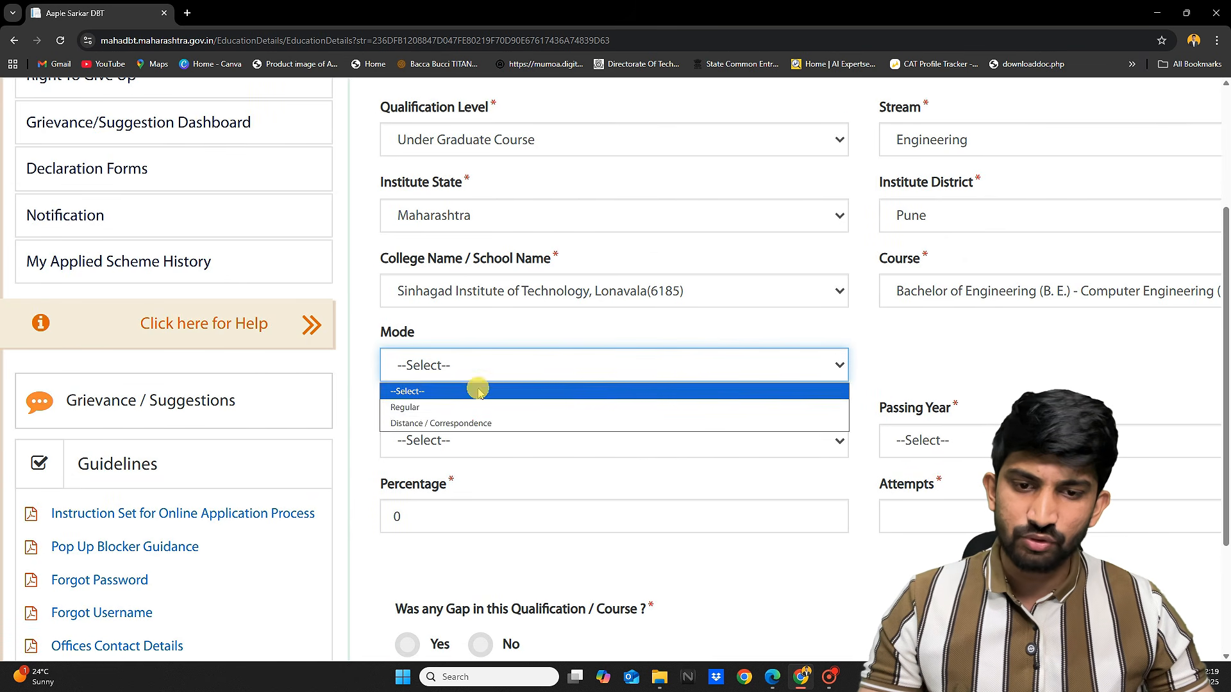
Step: Set the study mode to Regular and the admission year to 2019
left_click(412, 404)
scroll(419, 414, "right", 3)
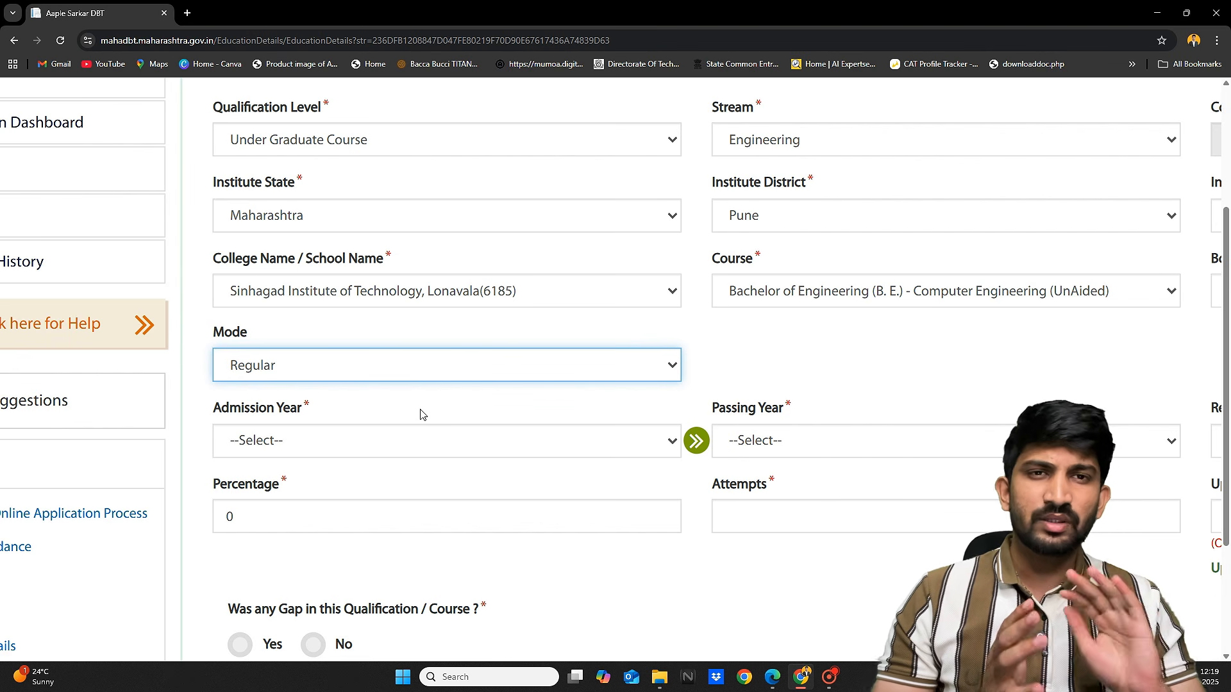
scroll(420, 415, "right", 3)
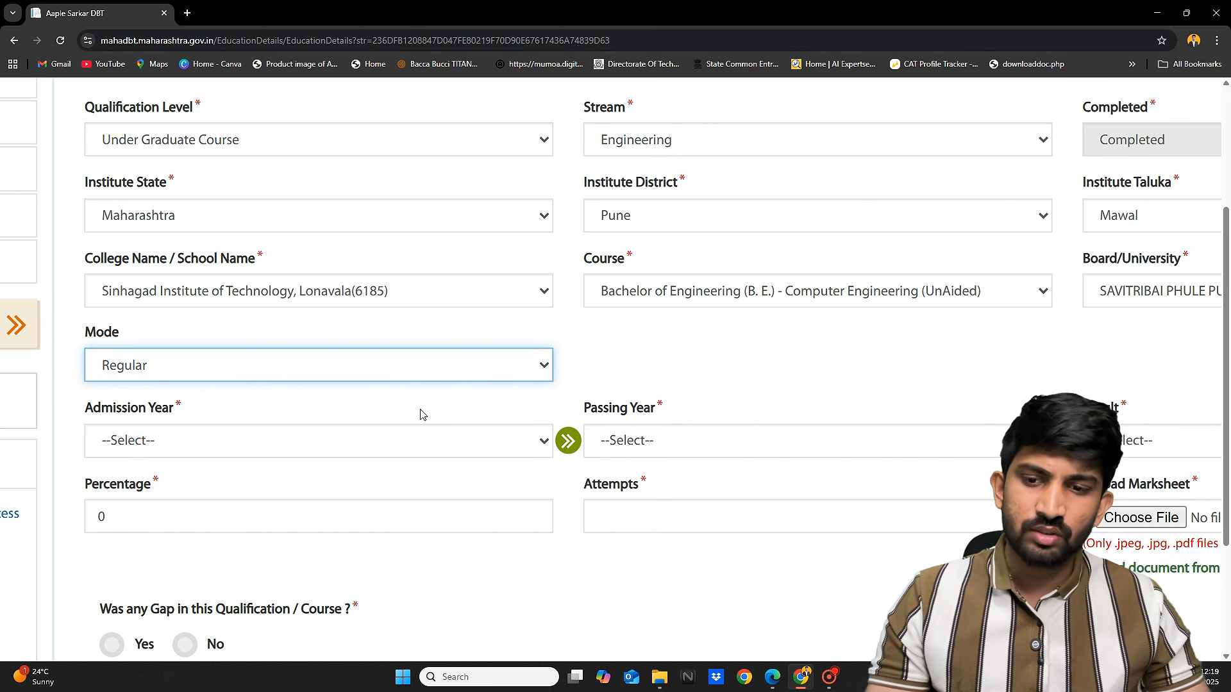
scroll(419, 415, "right", 1)
left_click(330, 436)
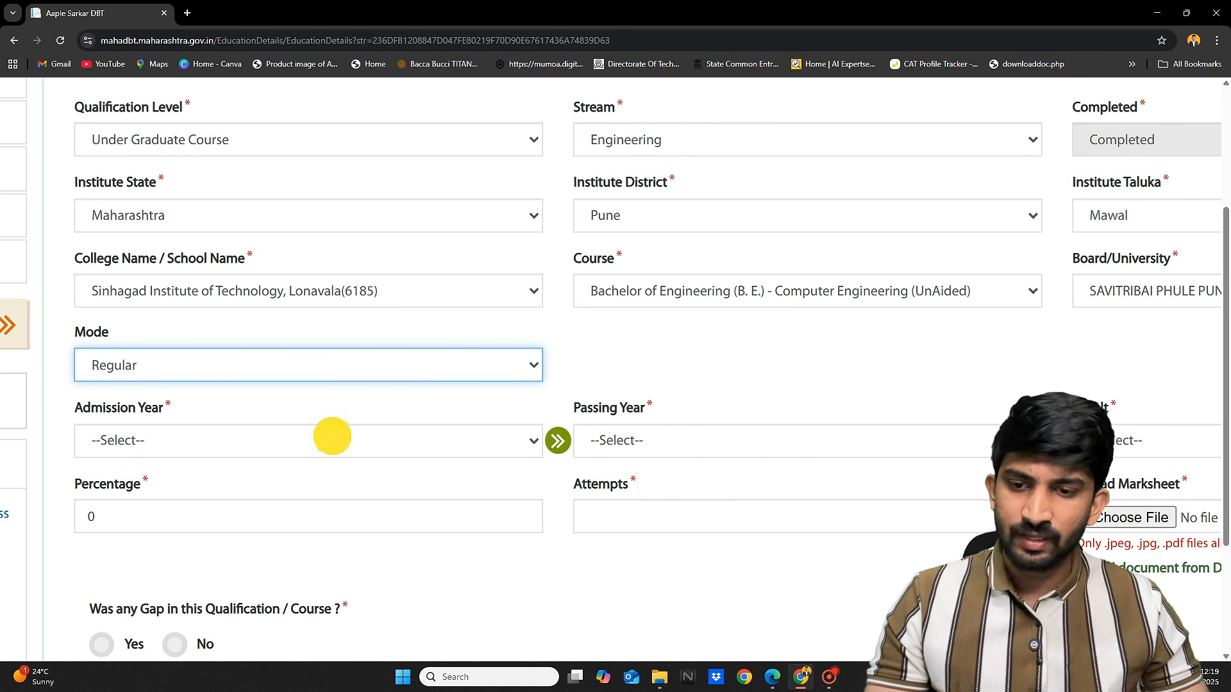
scroll(159, 363, "down", 12)
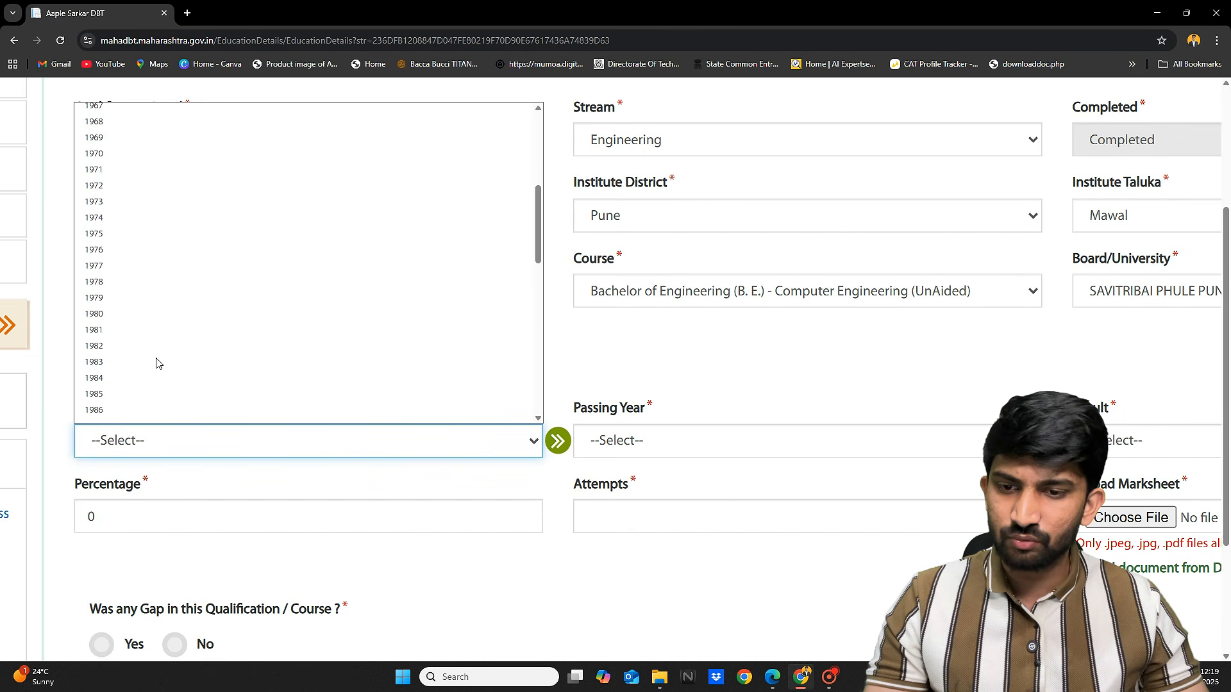
scroll(159, 363, "down", 2)
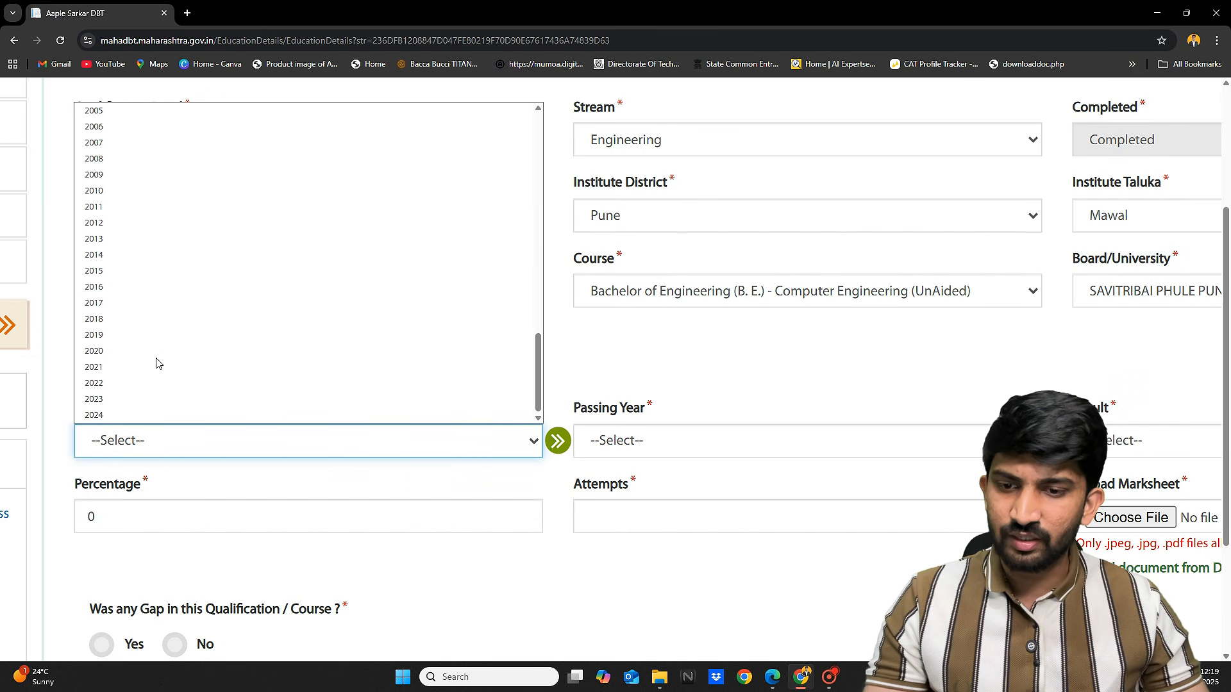
left_click(107, 340)
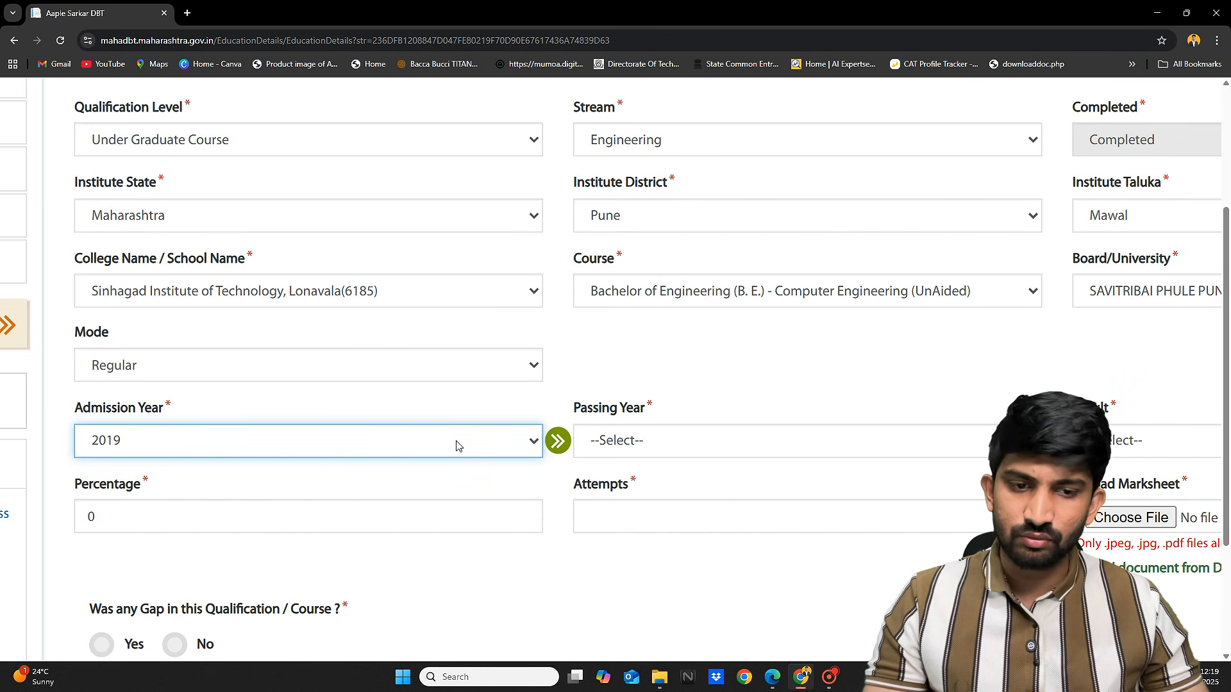
Step: Set the passing year to 2023 and the result to Passed
scroll(459, 444, "right", 2)
left_click(590, 448)
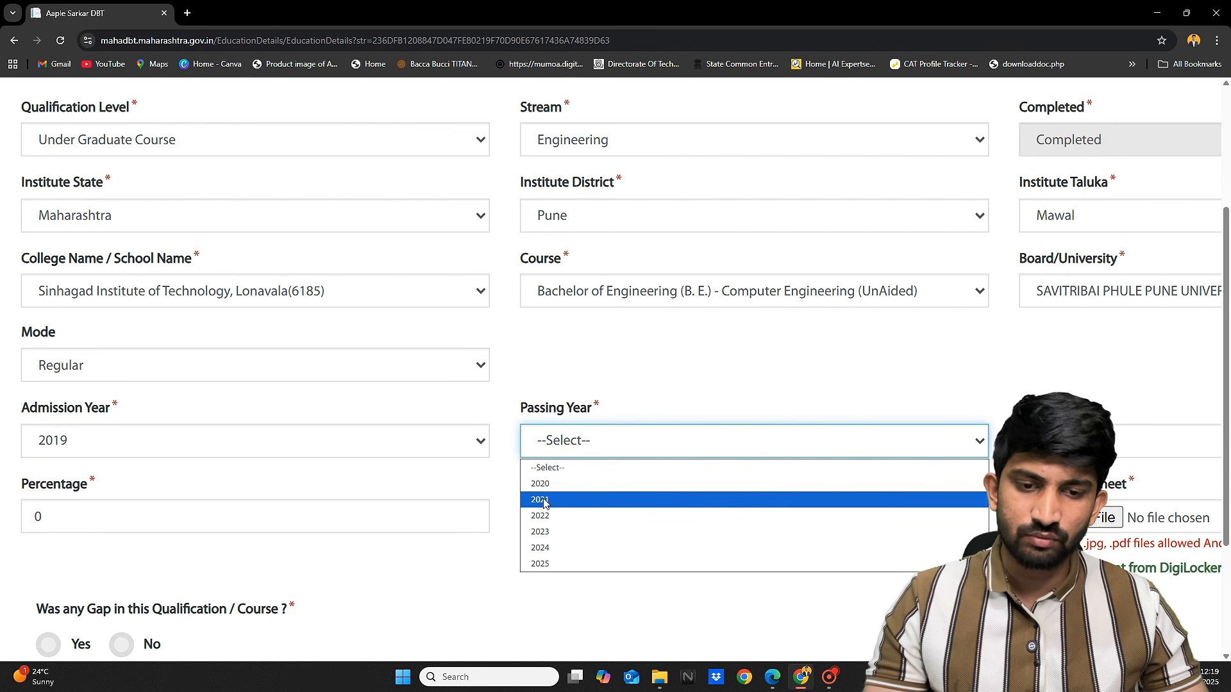
left_click(540, 532)
scroll(541, 531, "right", 5)
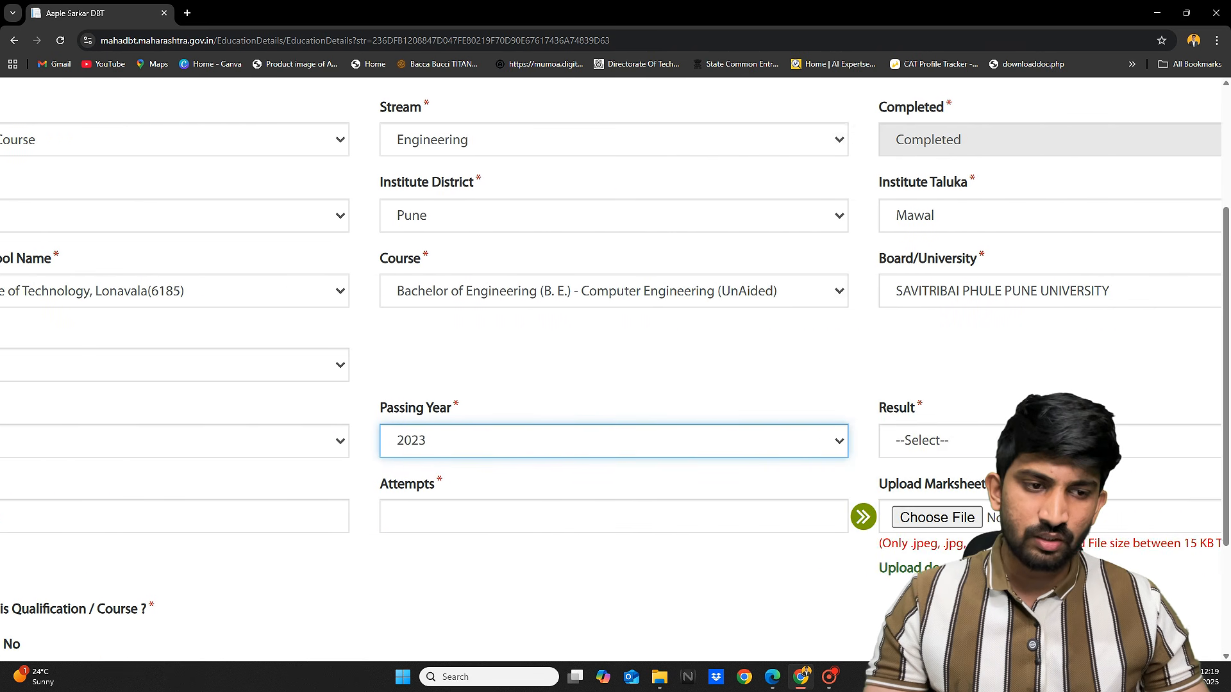
left_click(835, 443)
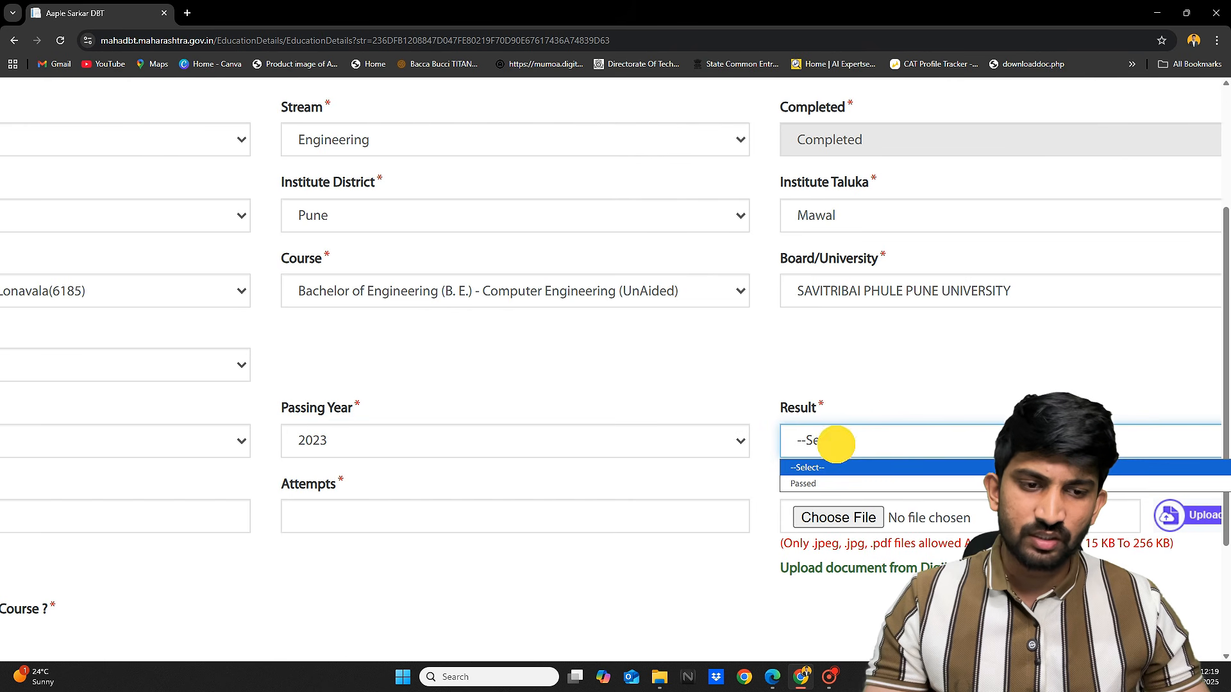
left_click(810, 482)
scroll(701, 487, "left", 10)
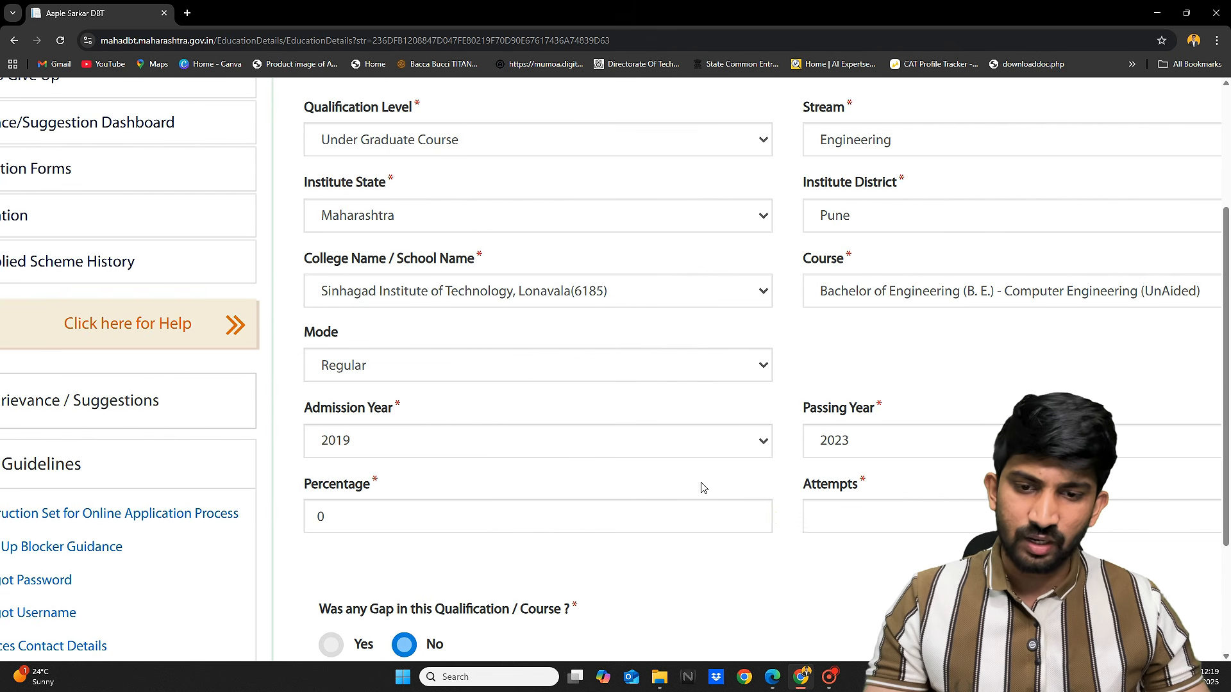
left_click(509, 526)
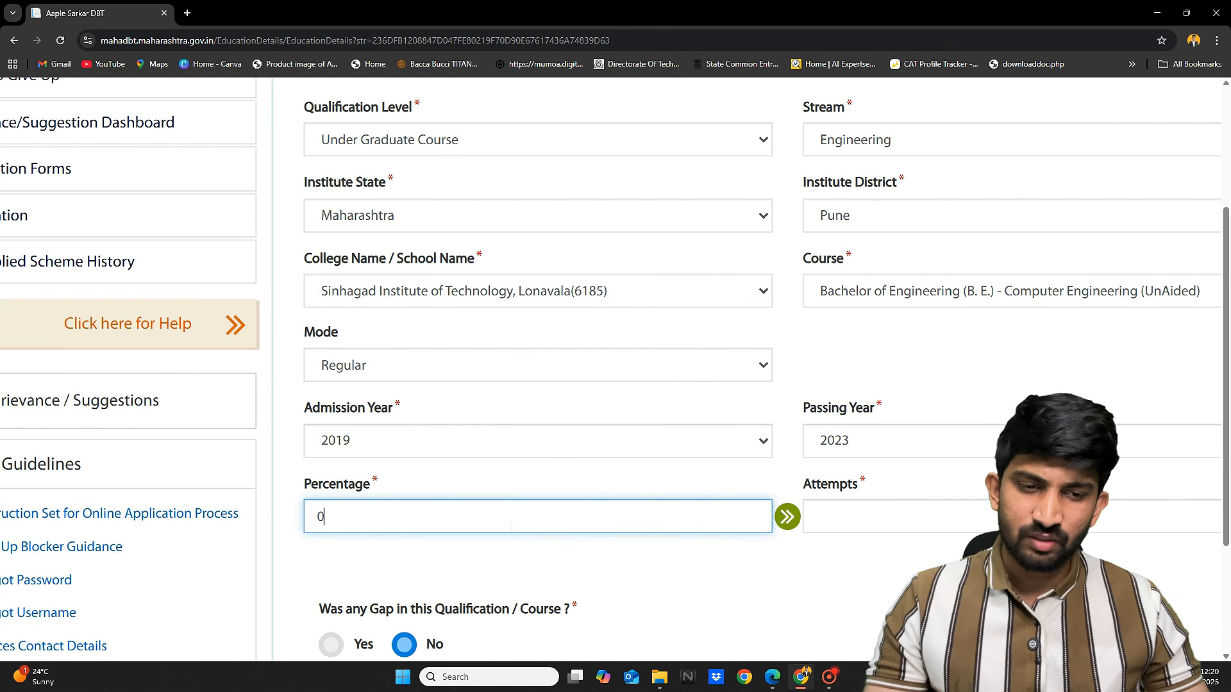
Step: Replace the 0 in Percentage with 88 and enter 1 attempt
scroll(511, 526, "right", 3)
scroll(511, 526, "right", 3)
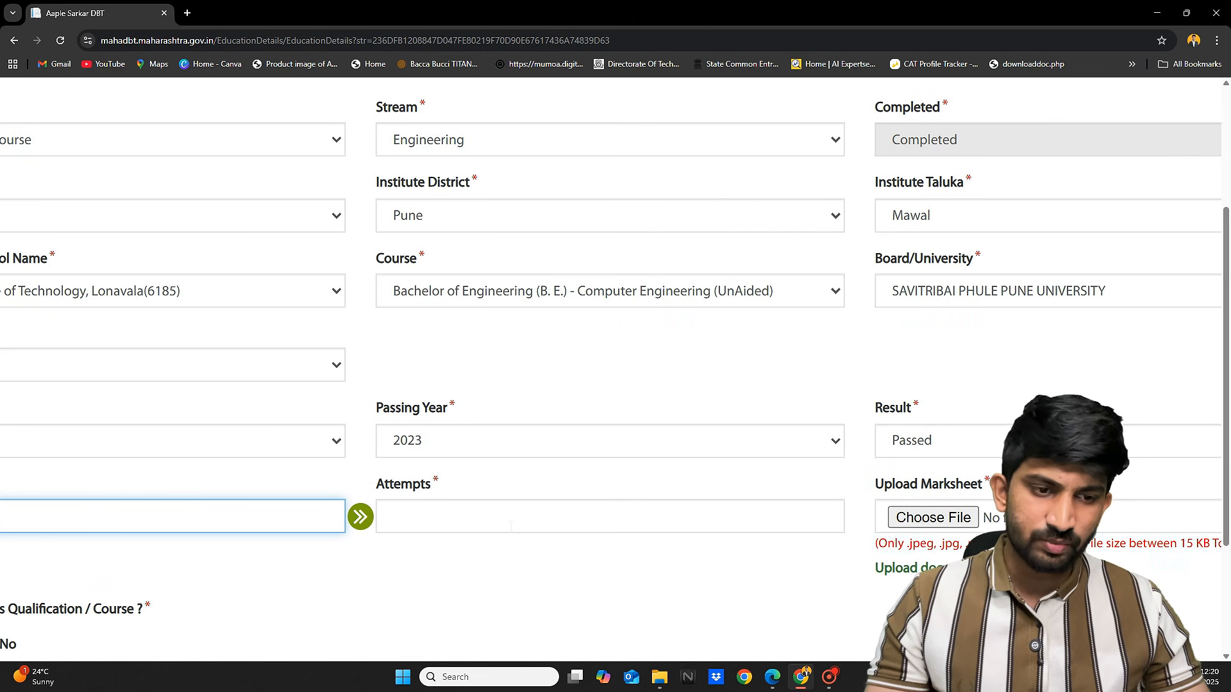
scroll(511, 526, "left", 4)
scroll(511, 526, "left", 1)
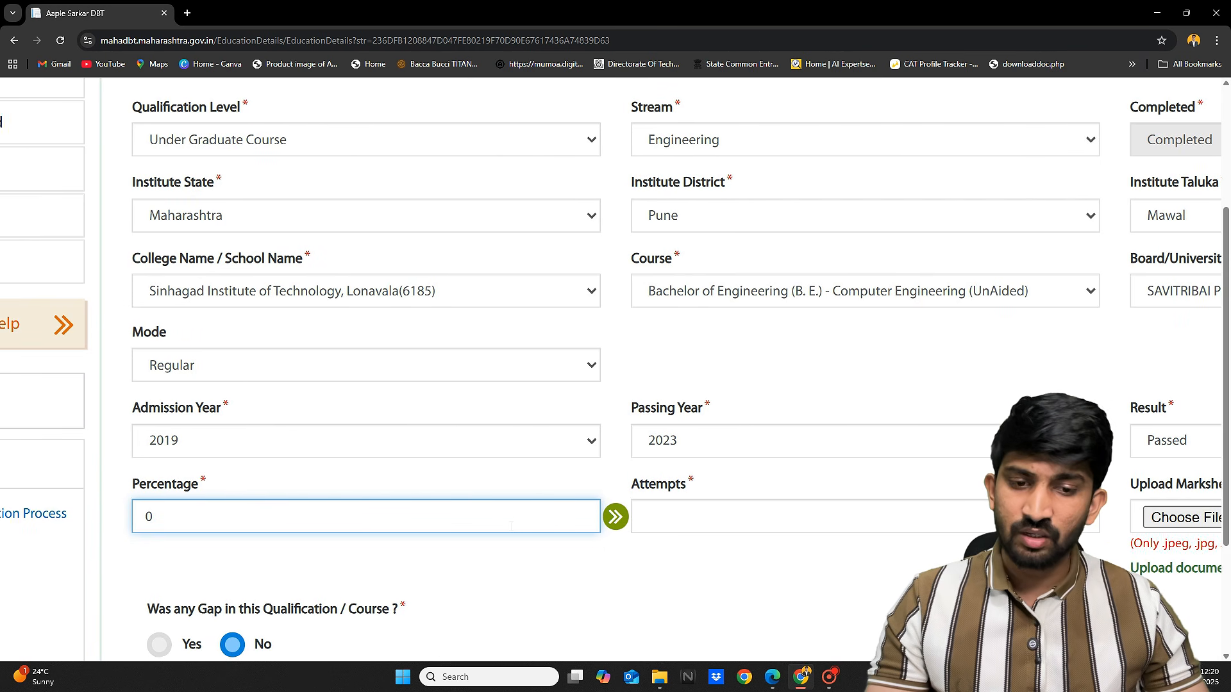
key("BackSpace")
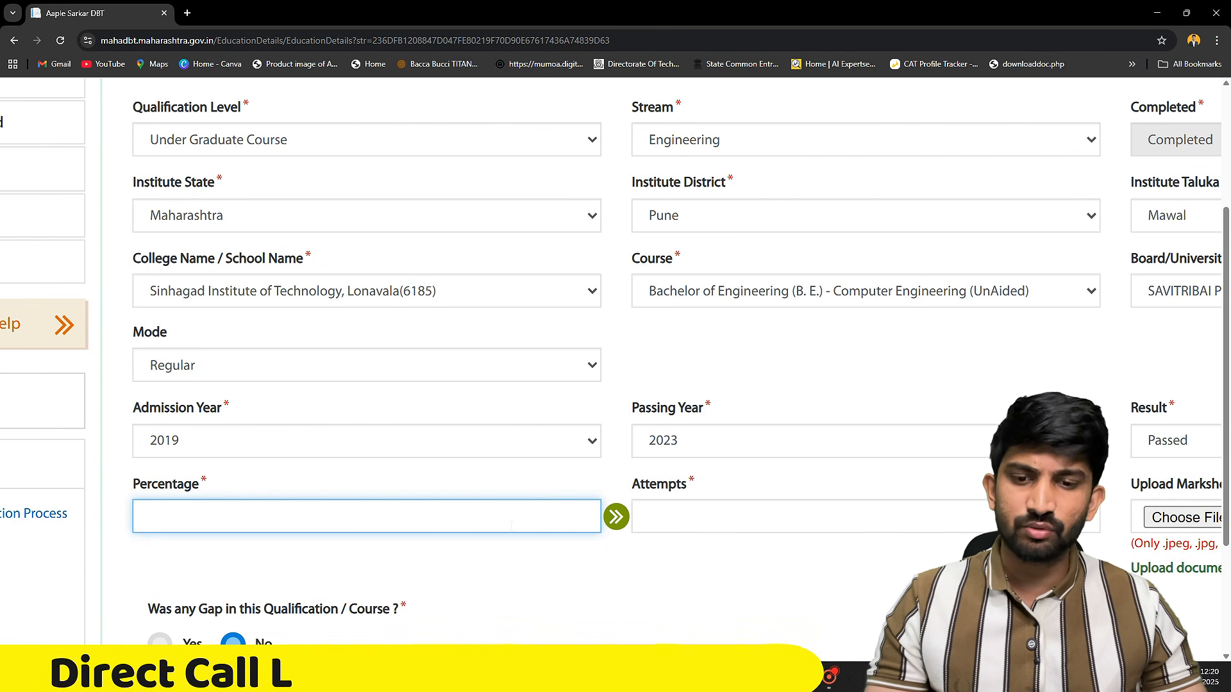
type("88")
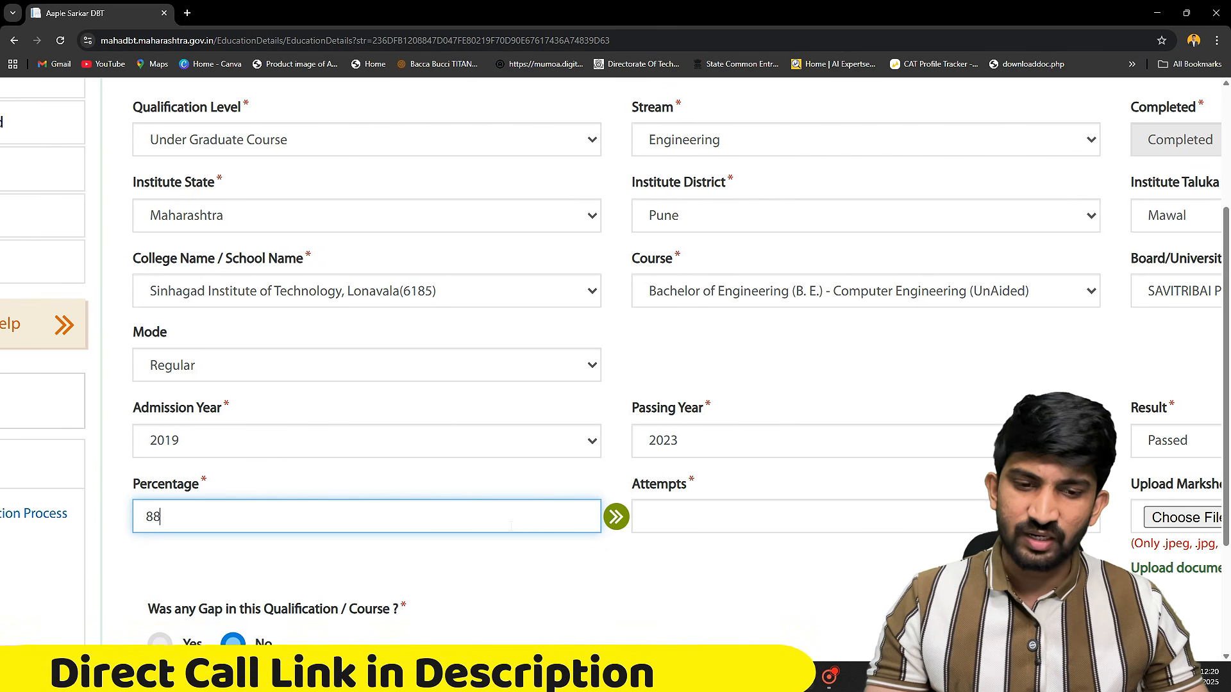
scroll(732, 536, "right", 1)
left_click(704, 507)
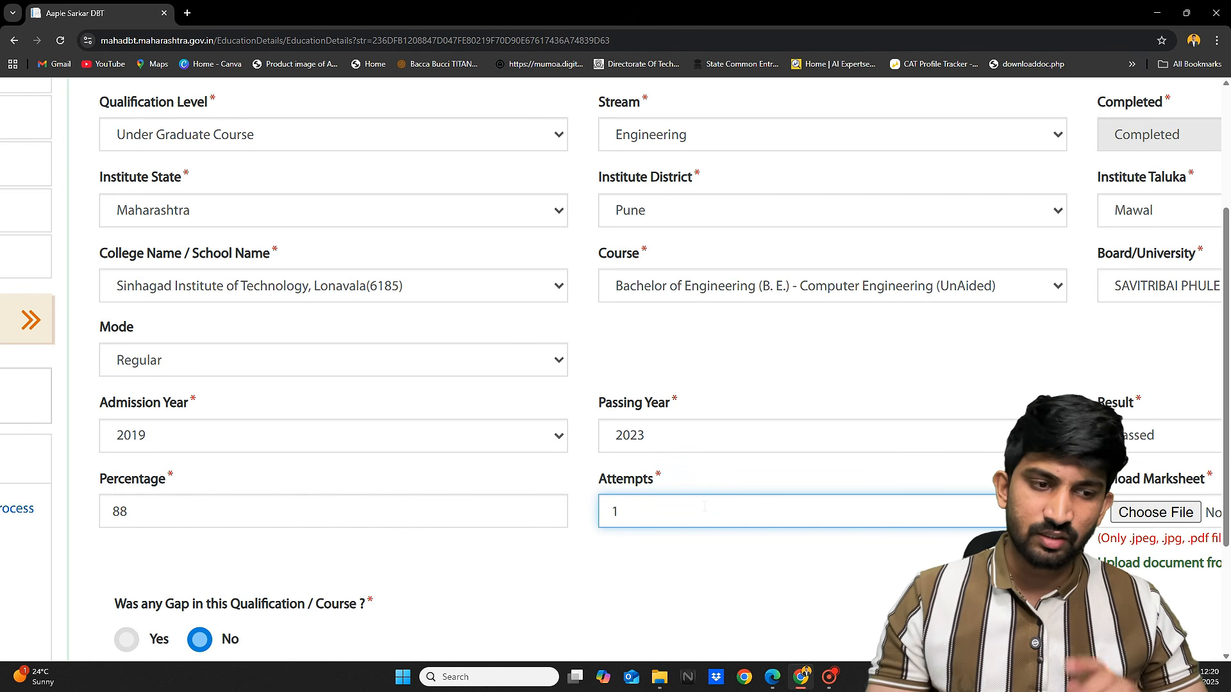
scroll(704, 506, "right", 4)
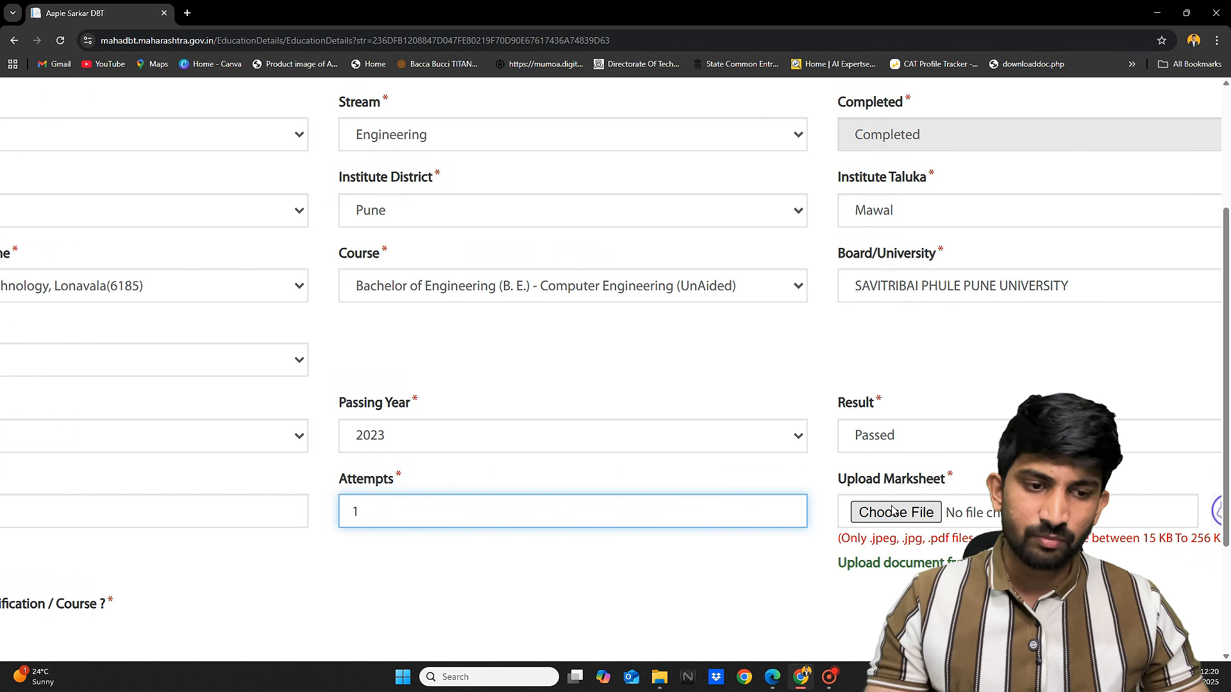
Step: Attach doc.jpg from Downloads as the Under Graduate marksheet
left_click(894, 511)
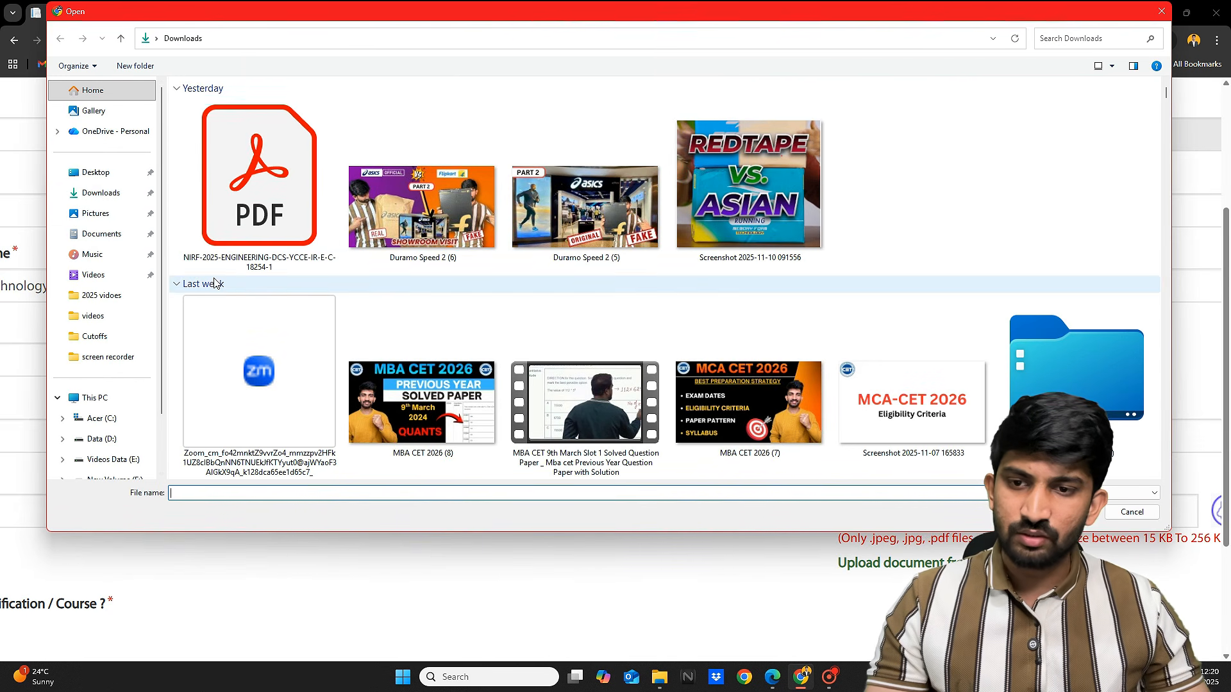
left_click(96, 193)
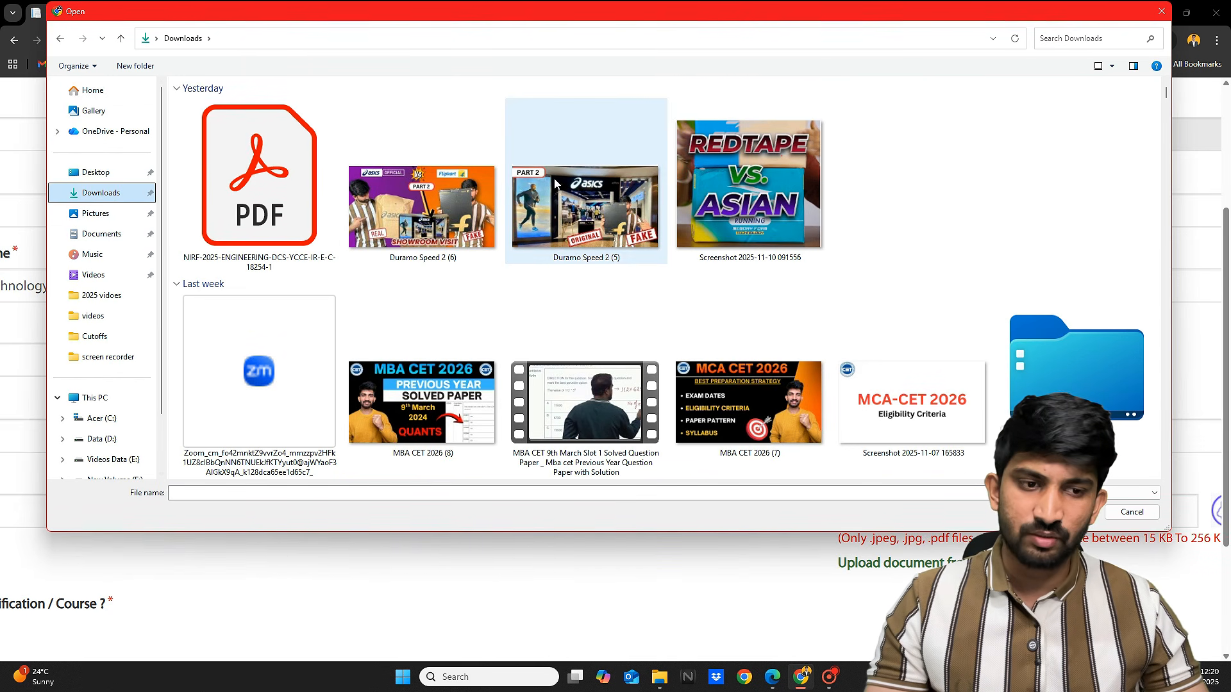
scroll(555, 184, "down", 5)
scroll(555, 184, "down", 10)
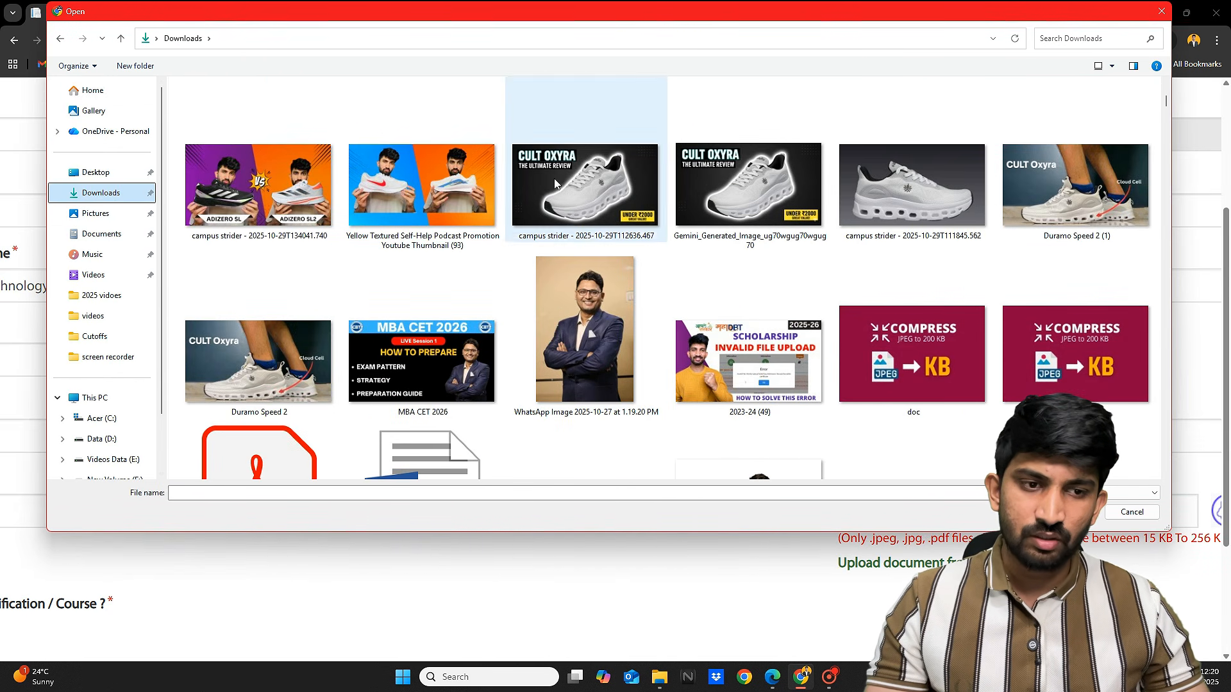
double_click(953, 368)
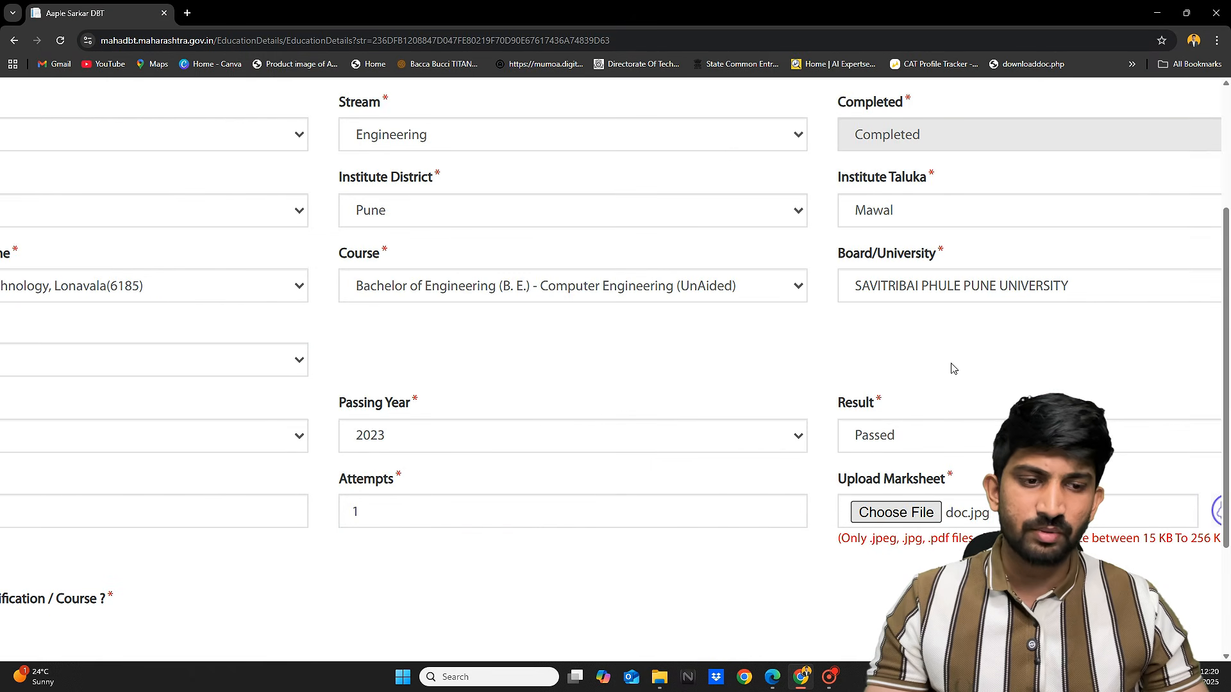
Step: Save the education details and dismiss the success confirmation
scroll(954, 368, "down", 2)
scroll(586, 494, "down", 2)
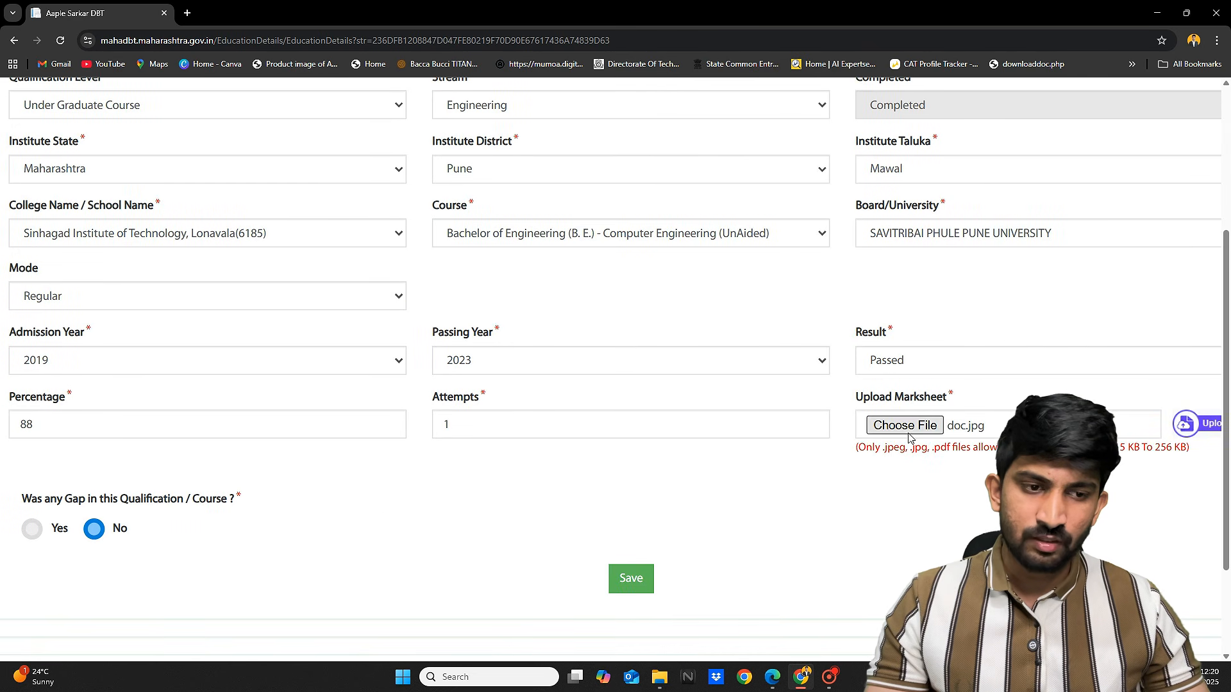
scroll(909, 438, "up", 3)
scroll(953, 441, "down", 2)
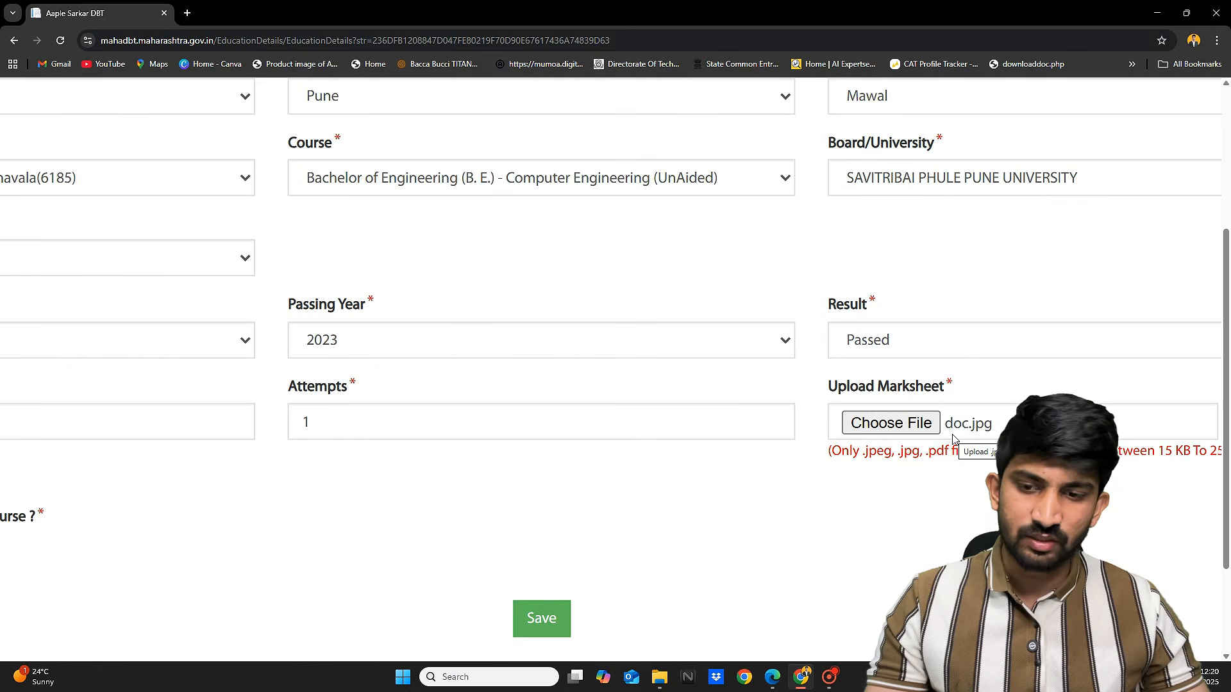
scroll(953, 441, "left", 5)
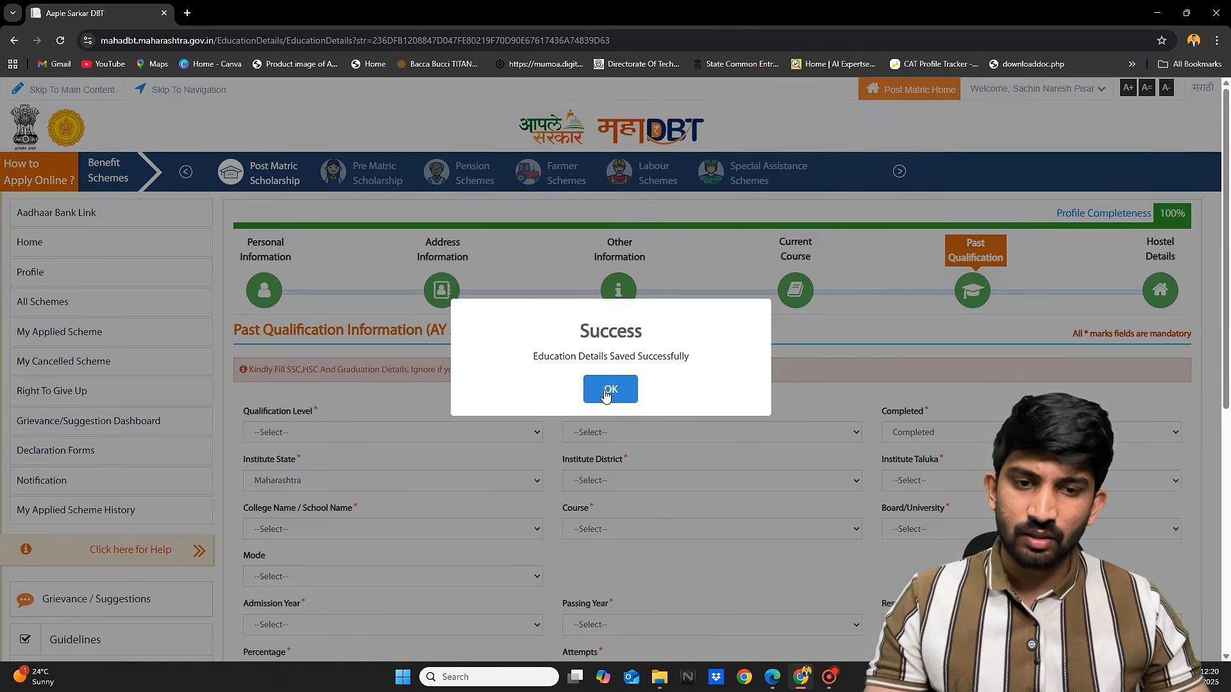
left_click(608, 390)
Step: Review the qualification table showing the S.S.C., H.S.C. and Under Graduate rows
scroll(606, 393, "down", 7)
scroll(449, 500, "up", 2)
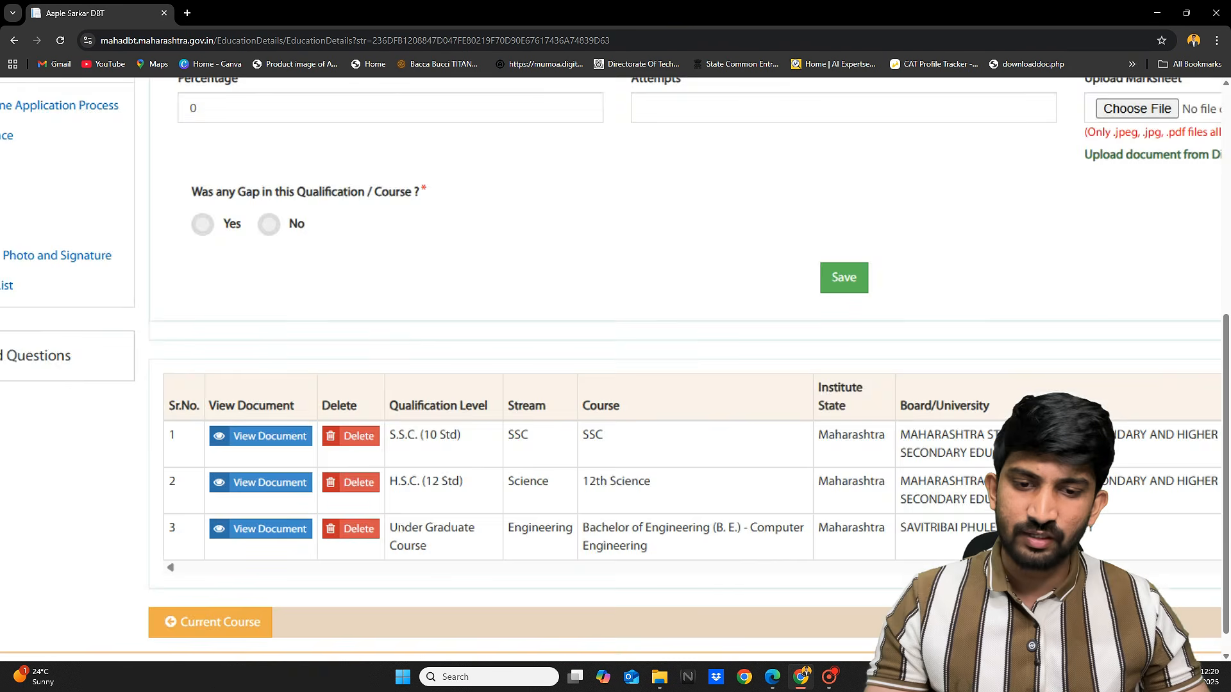
scroll(385, 448, "up", 2)
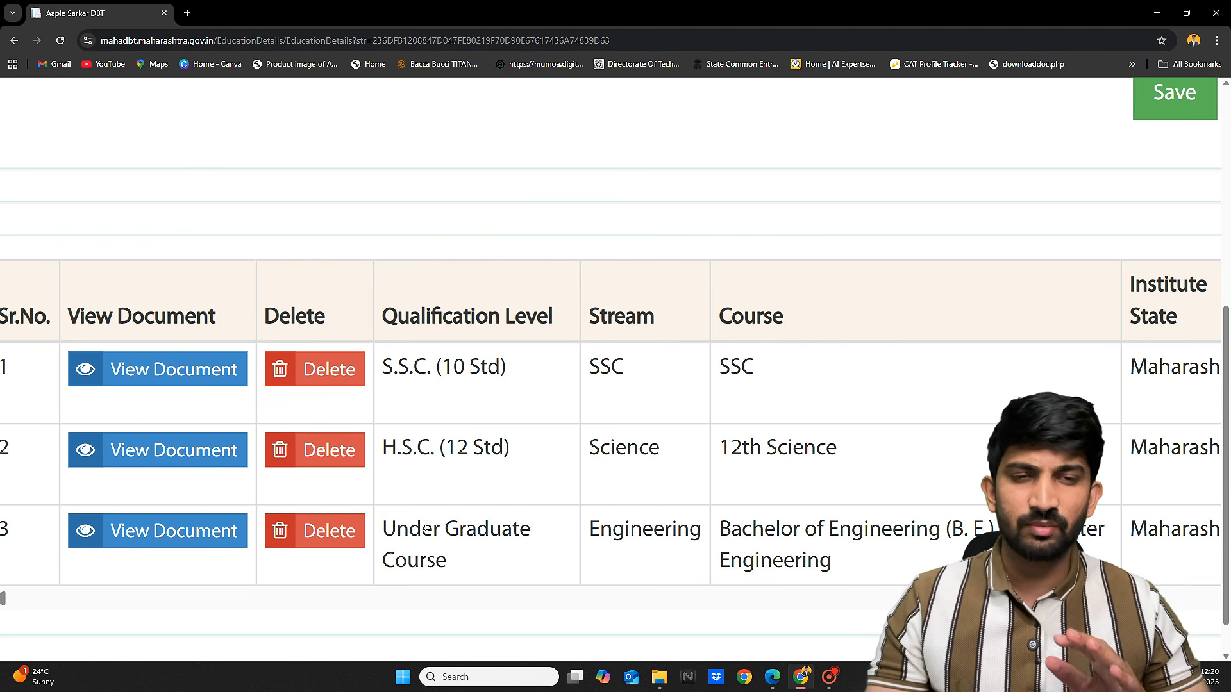
scroll(426, 528, "down", 5)
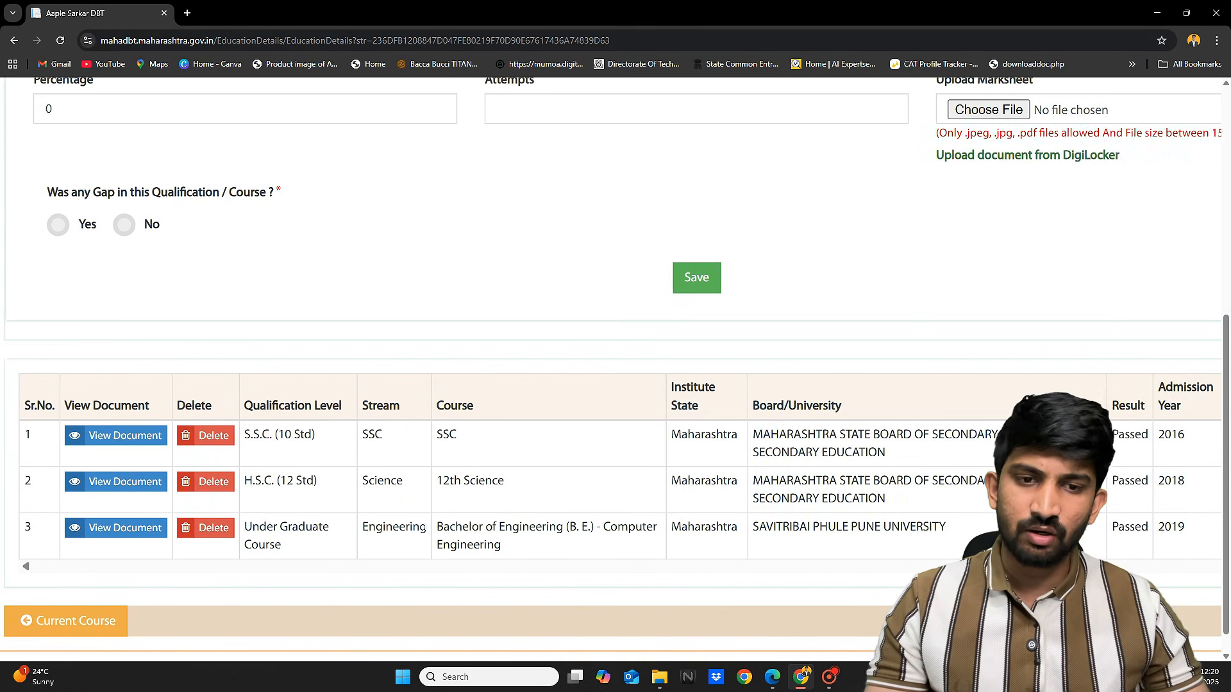
scroll(425, 530, "up", 4)
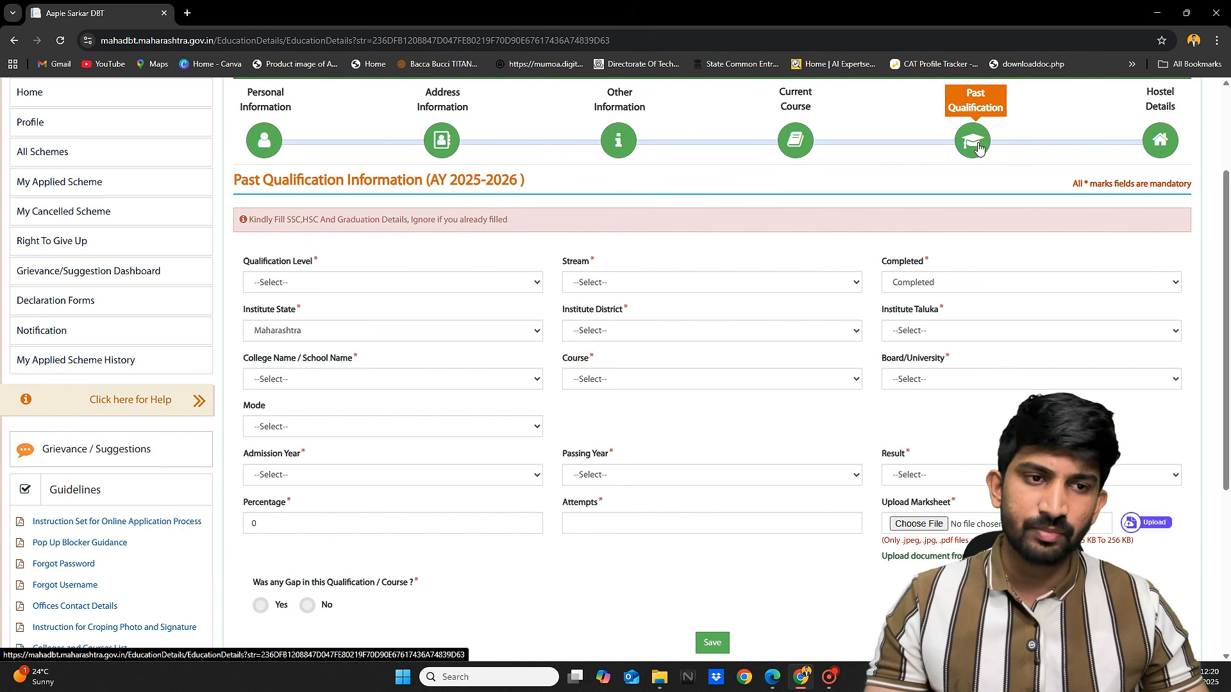
scroll(789, 349, "up", 1)
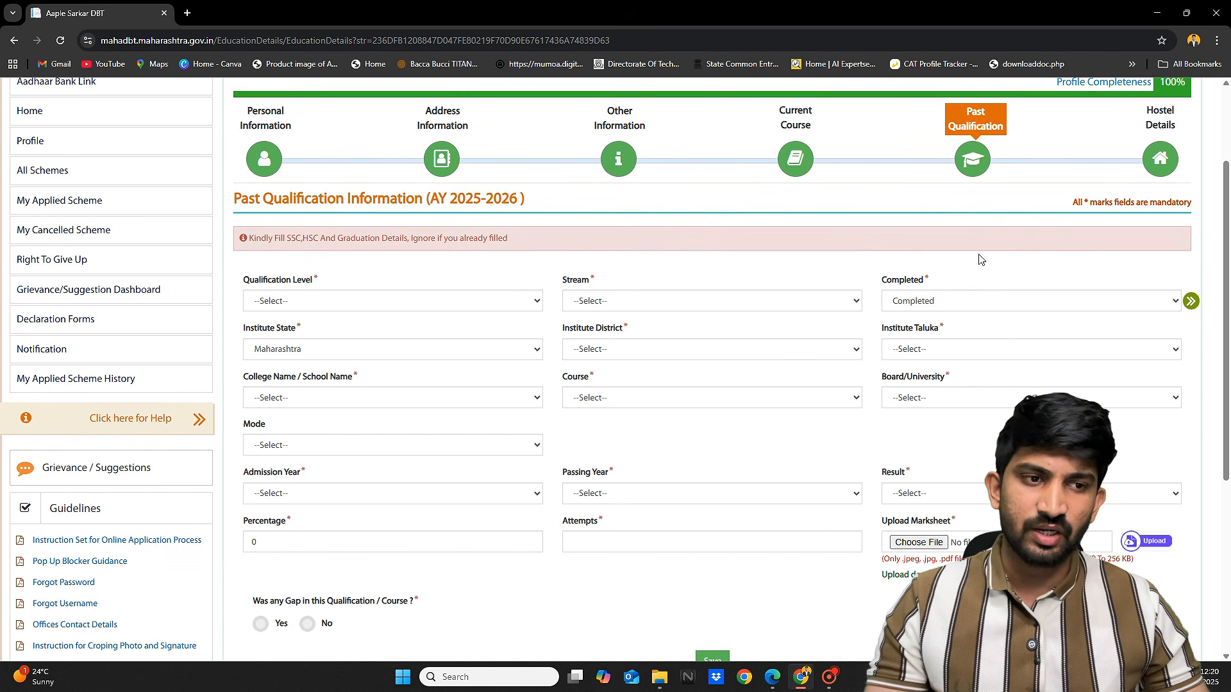
scroll(878, 519, "down", 5)
Step: Submit the blank qualification form, which flags its mandatory fields as Required
left_click(711, 351)
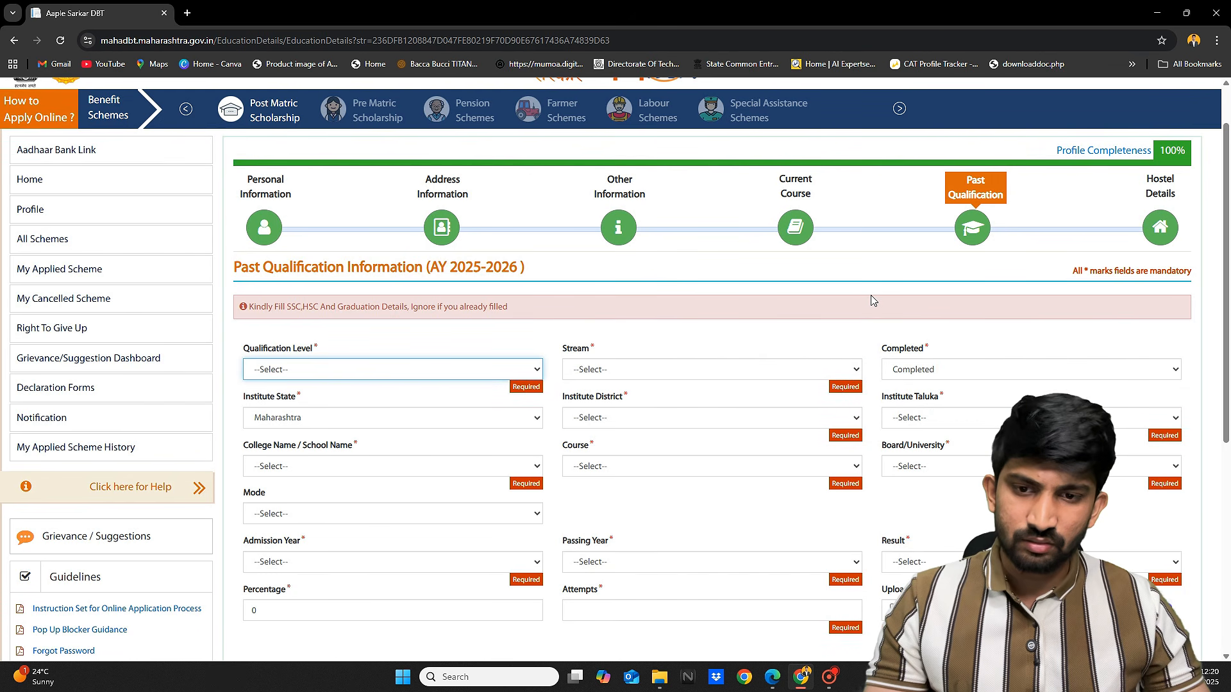
scroll(639, 442, "down", 1)
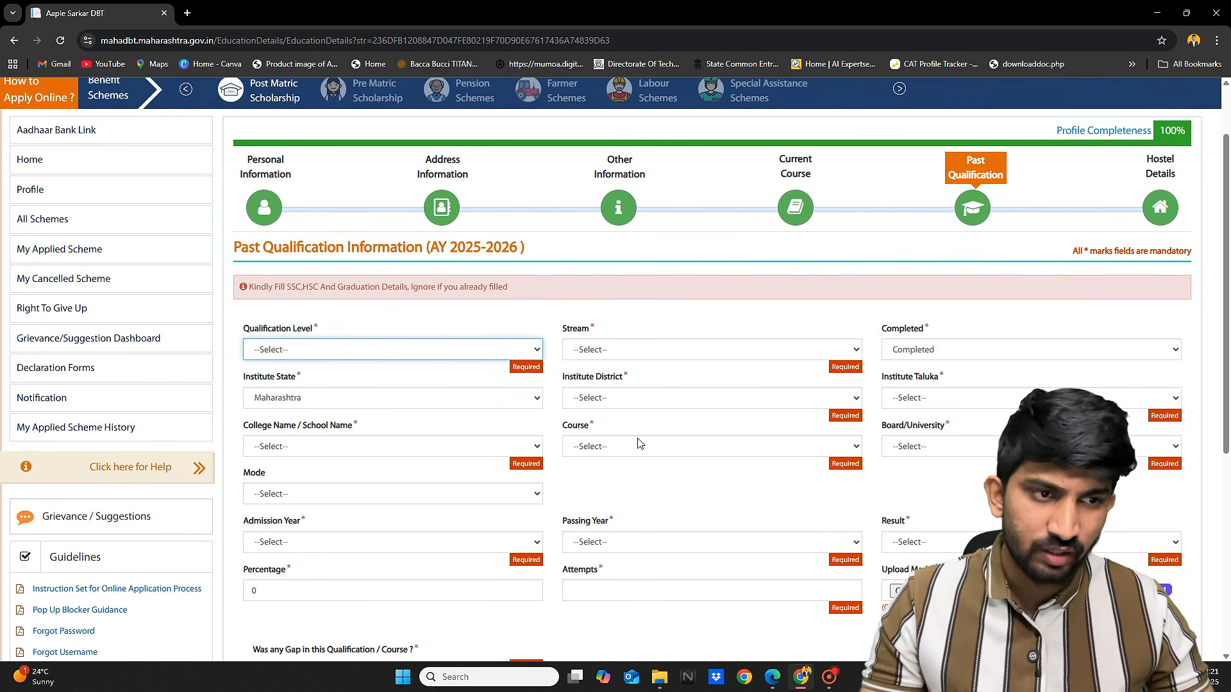
scroll(638, 443, "down", 8)
scroll(638, 443, "up", 10)
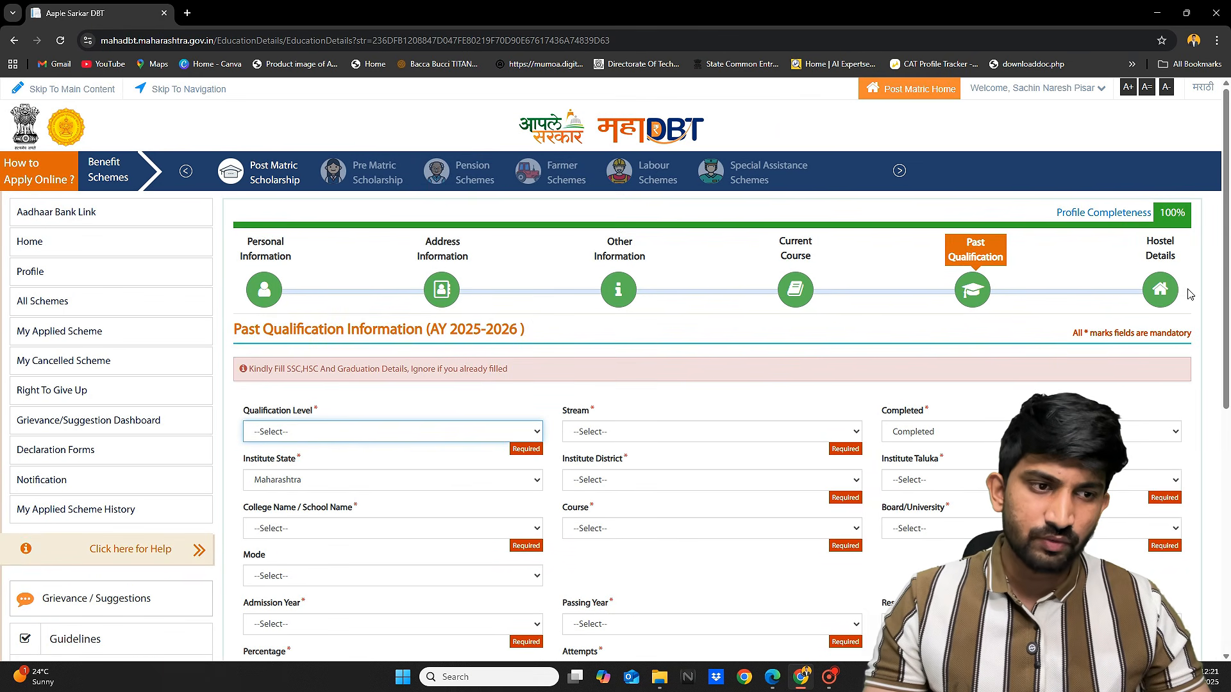
left_click(1160, 289)
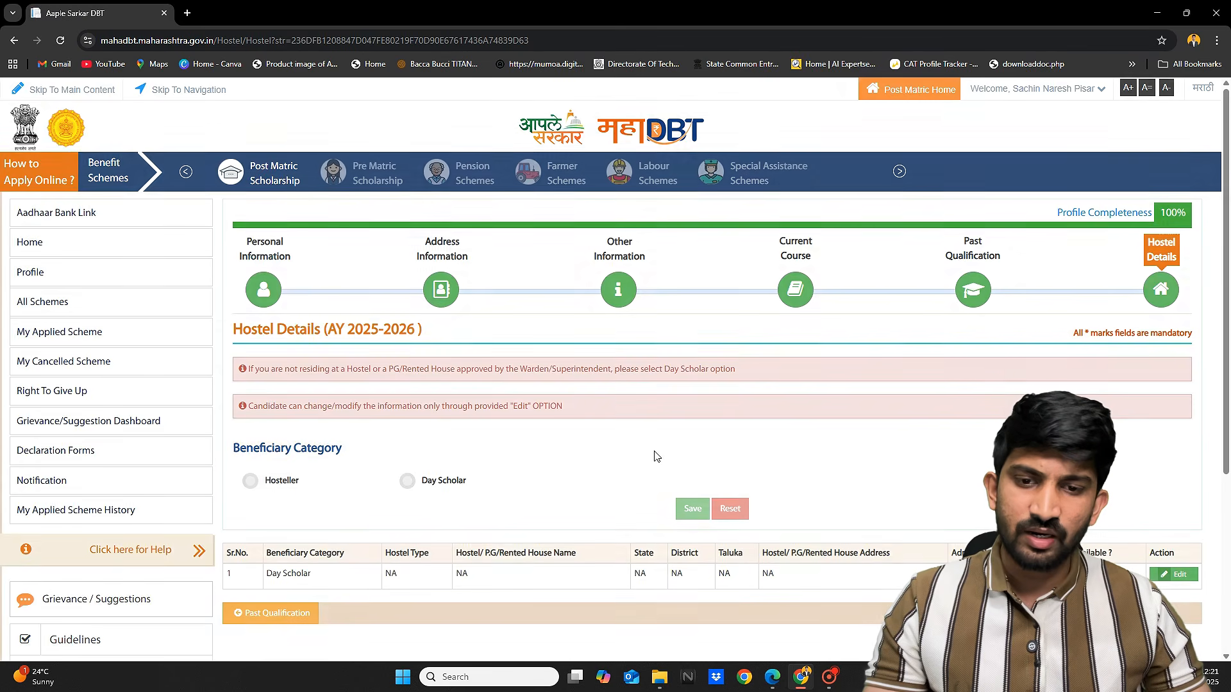
scroll(654, 455, "up", 3, "ctrl")
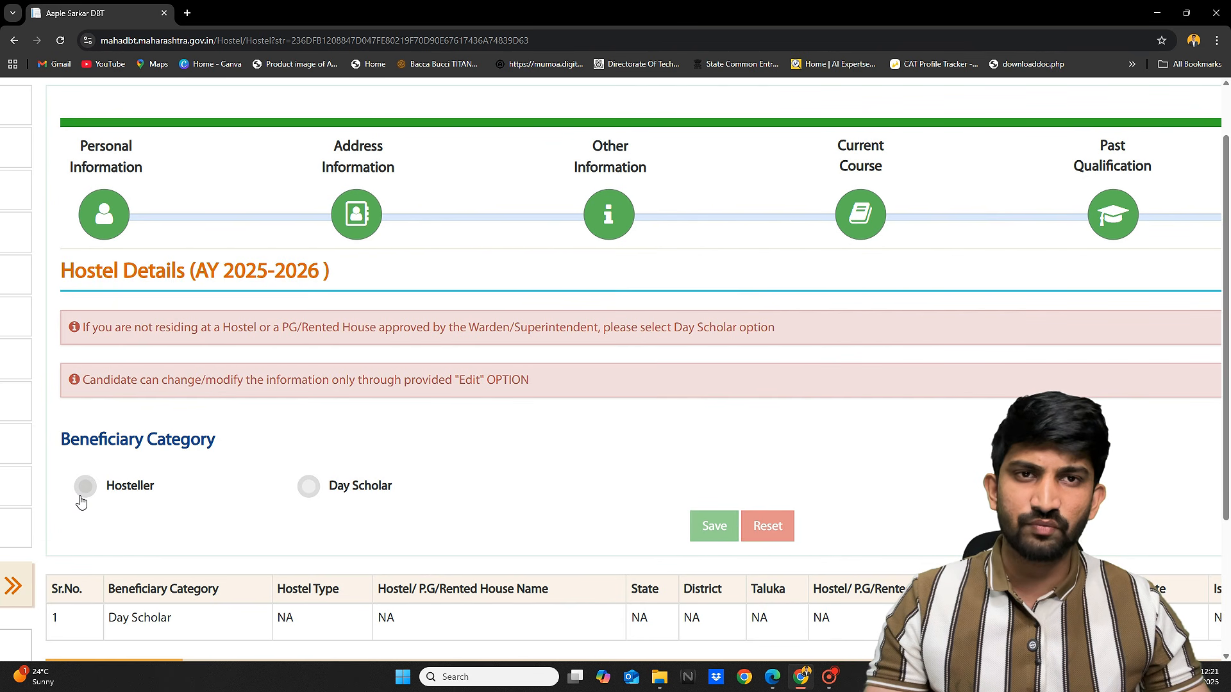
scroll(235, 481, "down", 2)
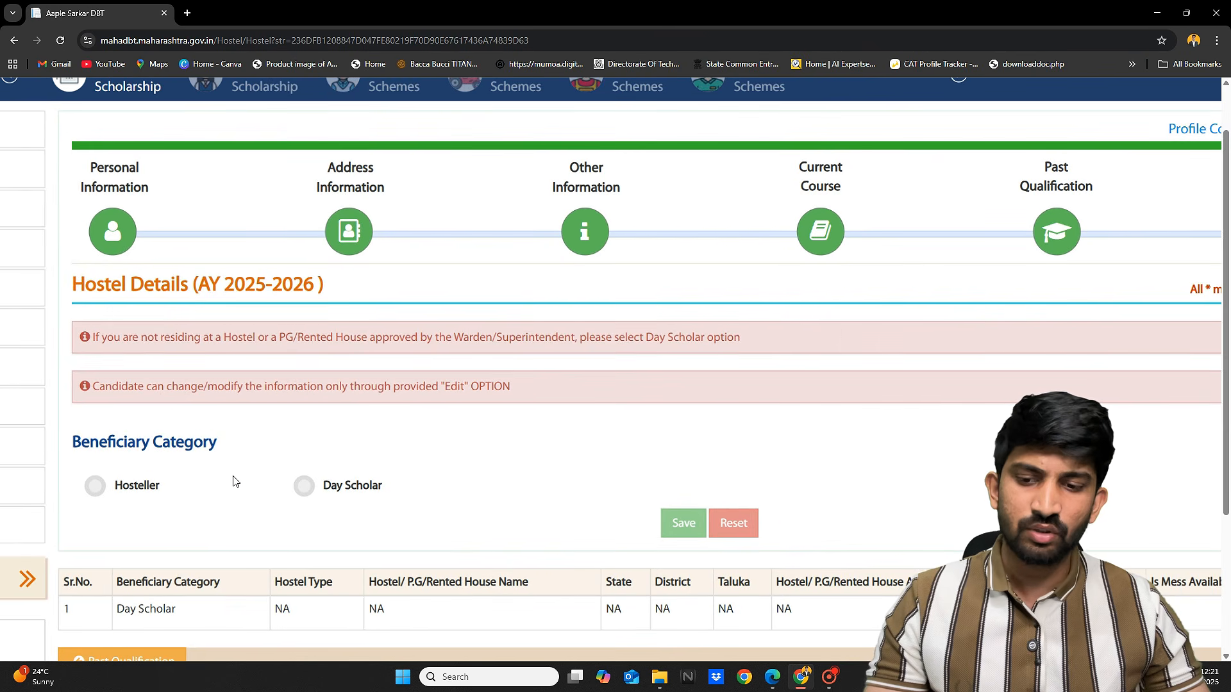
scroll(236, 482, "down", 1)
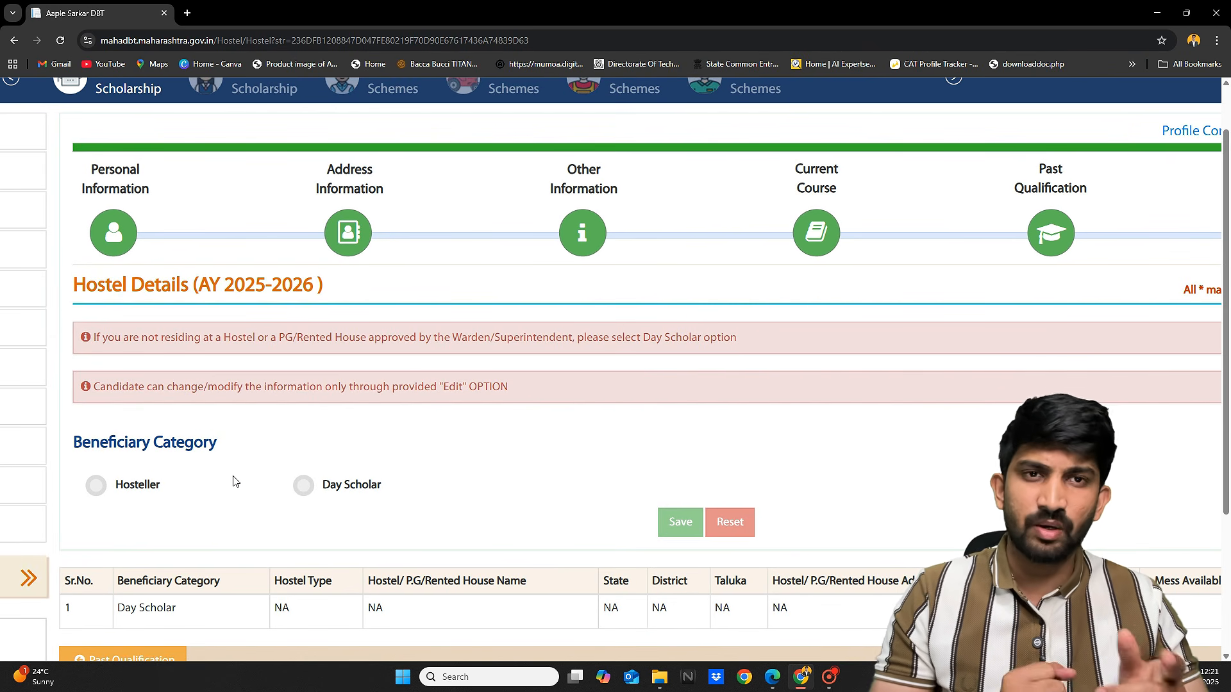
scroll(234, 482, "down", 2)
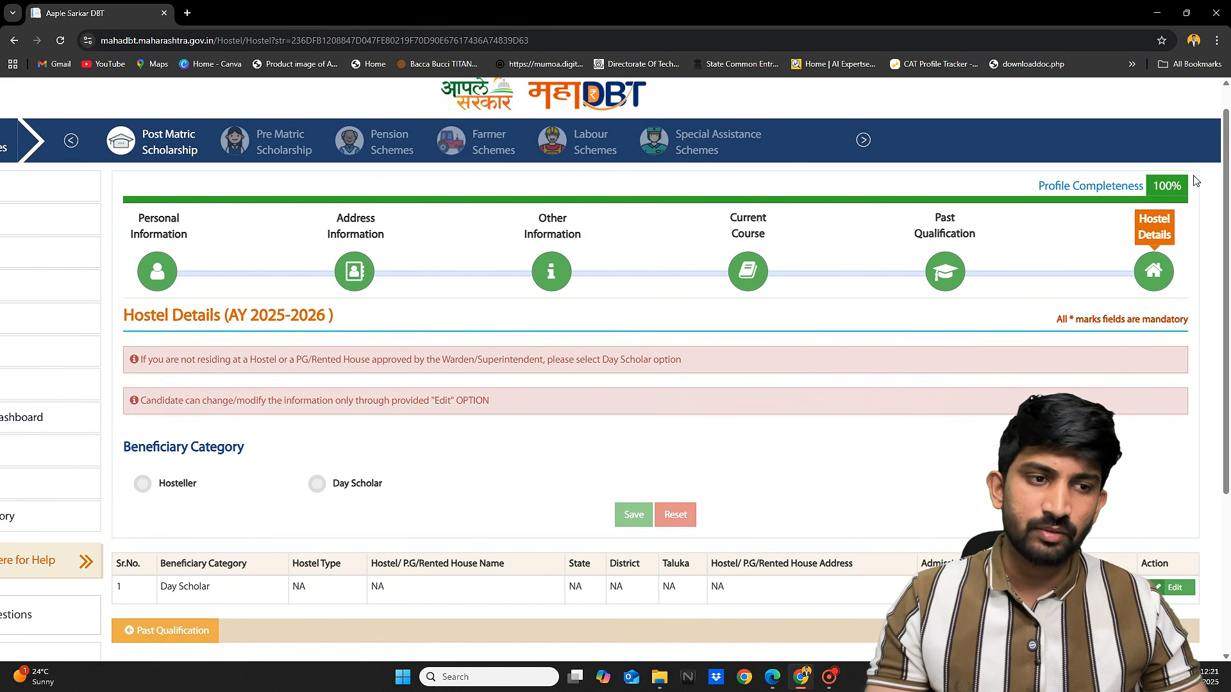
scroll(1196, 181, "up", 5)
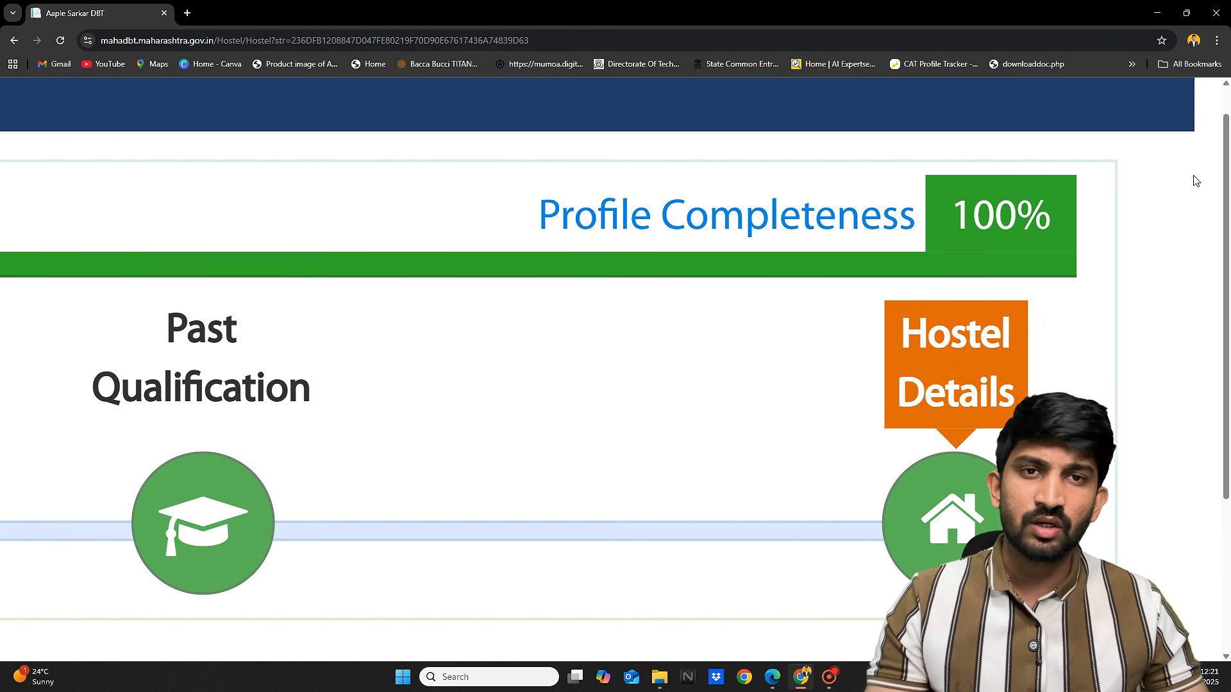
scroll(1196, 182, "down", 5)
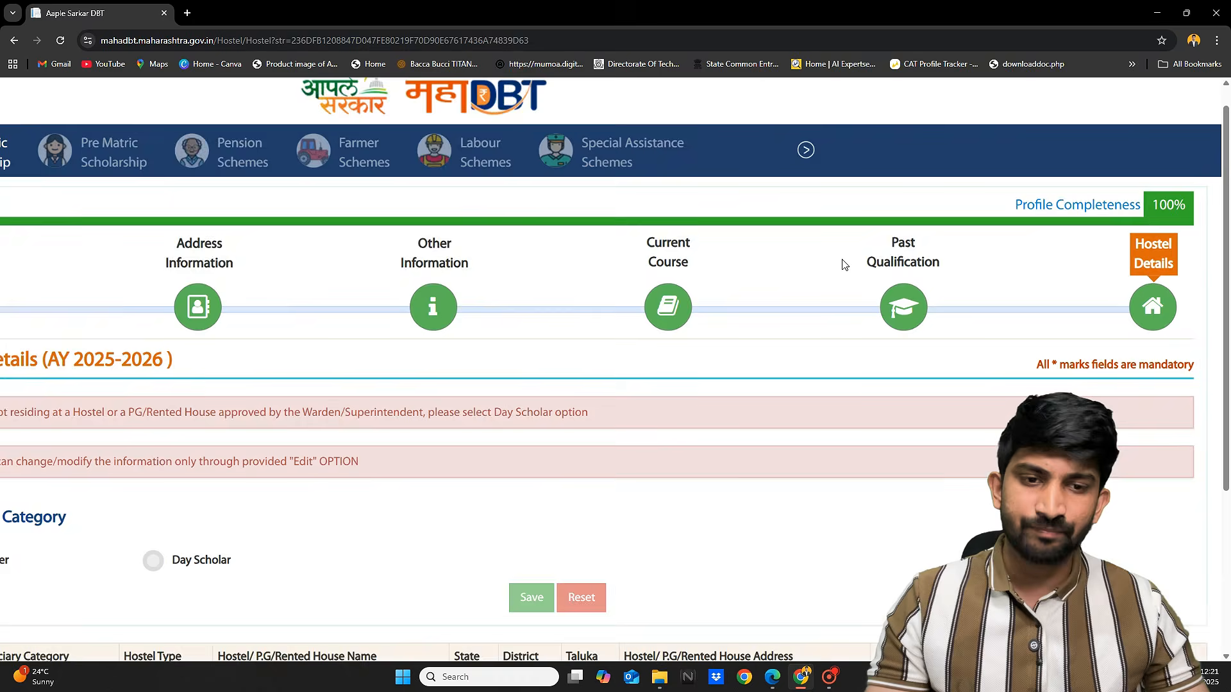
scroll(843, 265, "down", 3)
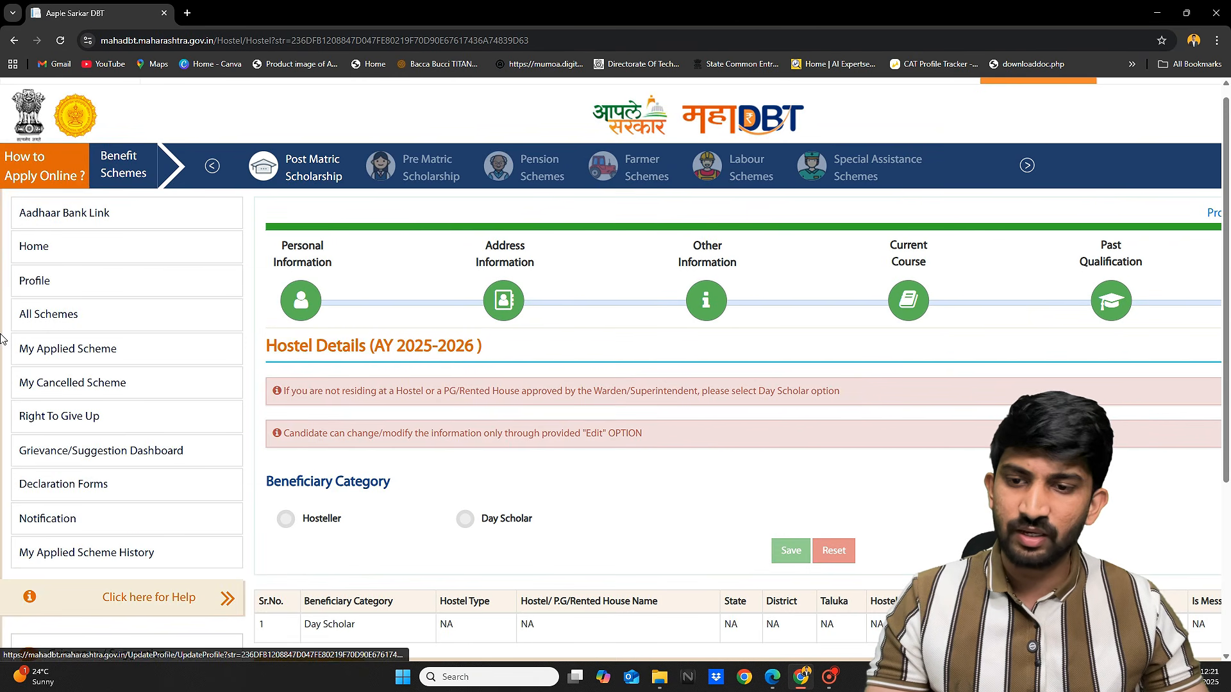
scroll(2, 338, "up", 5)
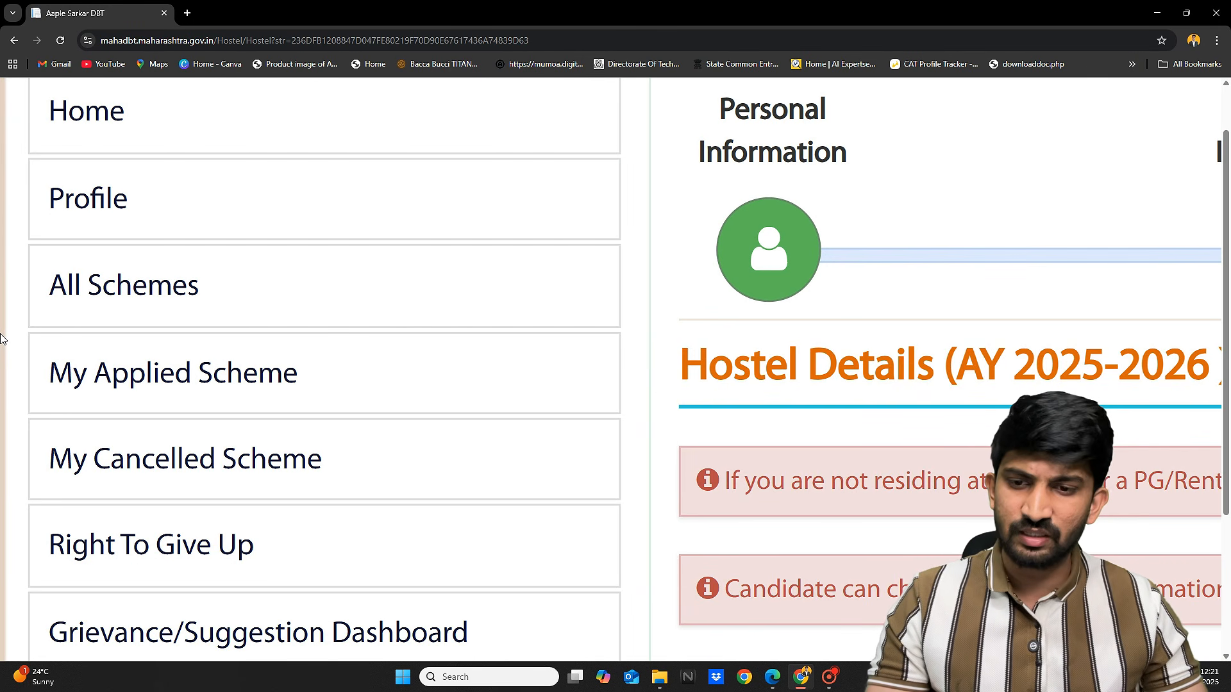
Step: Open All Schemes to list the AY 2025-2026 post-matric schemes
left_click(132, 293)
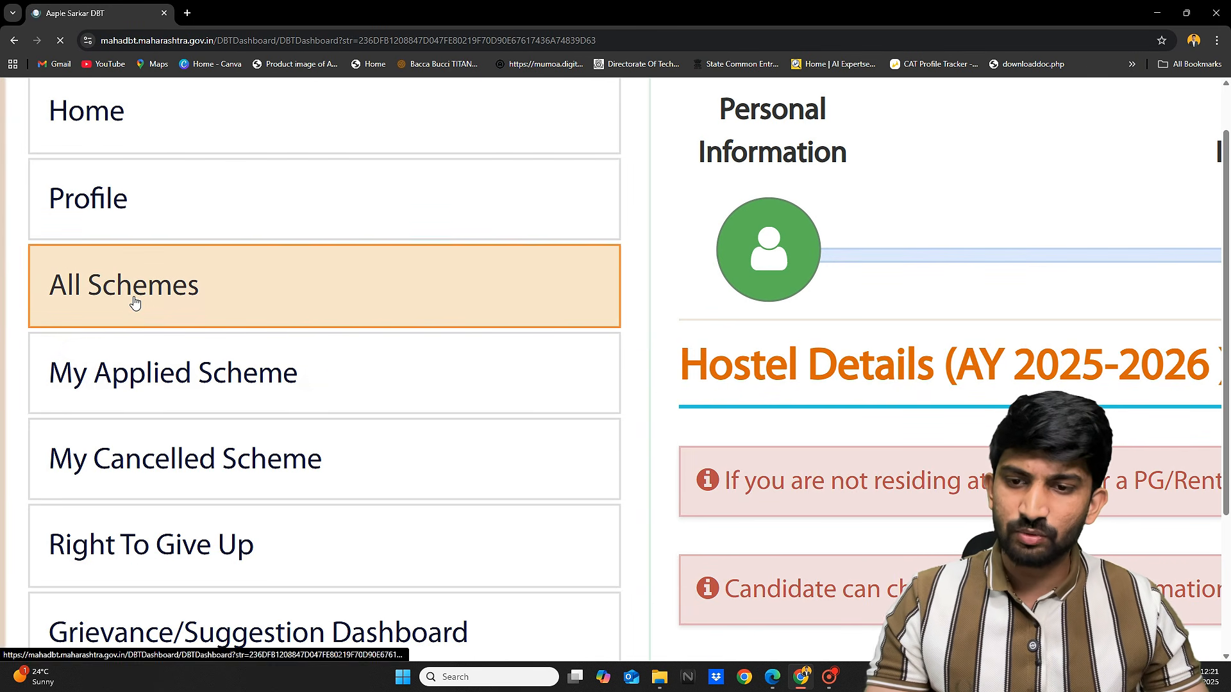
scroll(403, 398, "down", 1)
scroll(402, 398, "up", 2)
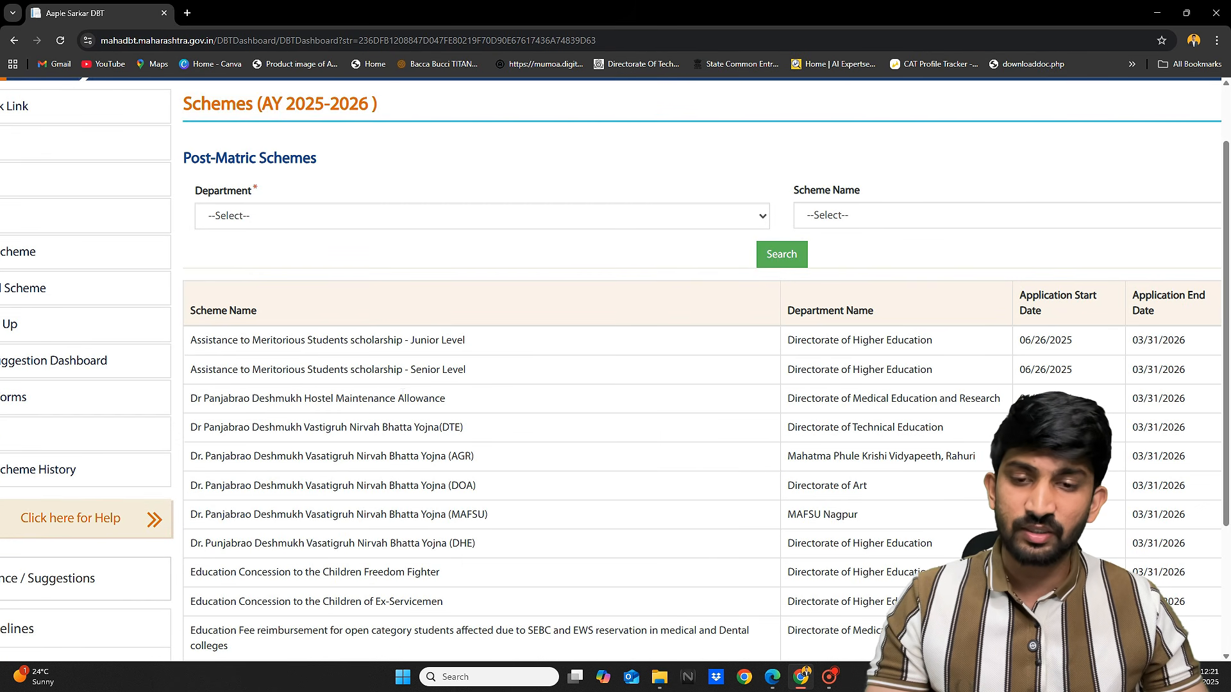
left_click(381, 221)
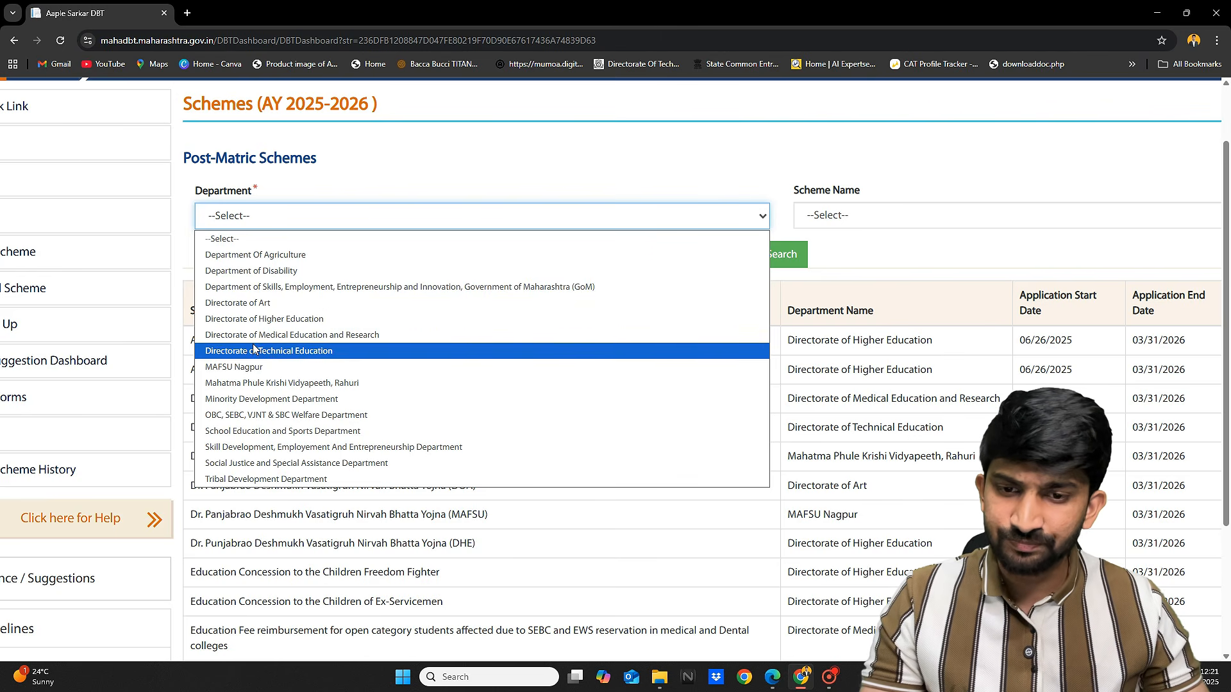
Step: Choose the OBC, SEBC, VJNT & SBC Welfare Department and Post Matric Scholarship to OBC Students, correcting a mistaken SBC pick
left_click(282, 416)
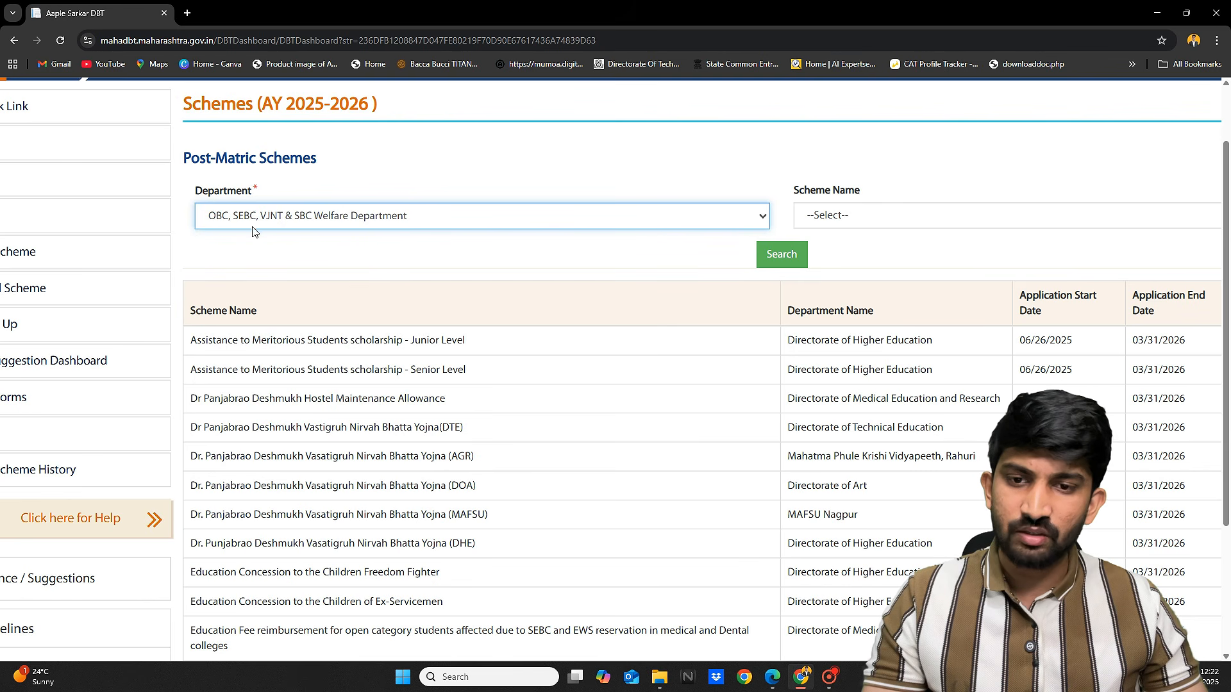
scroll(460, 275, "right", 3)
left_click(784, 211)
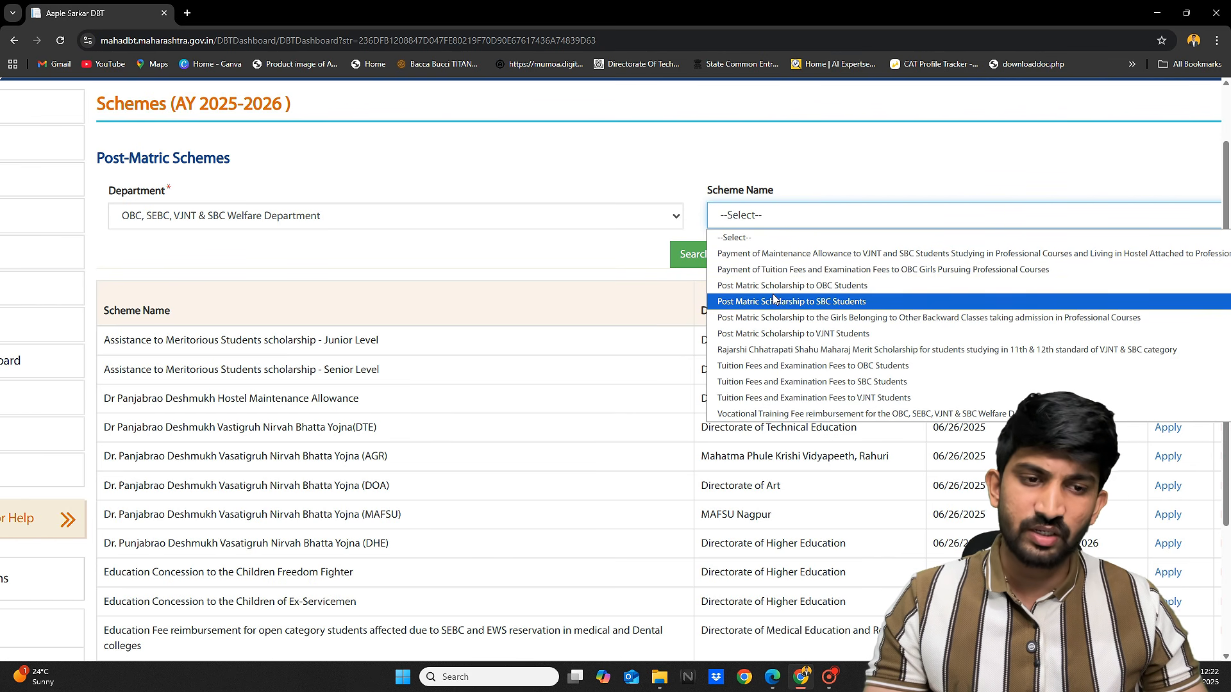
left_click(774, 300)
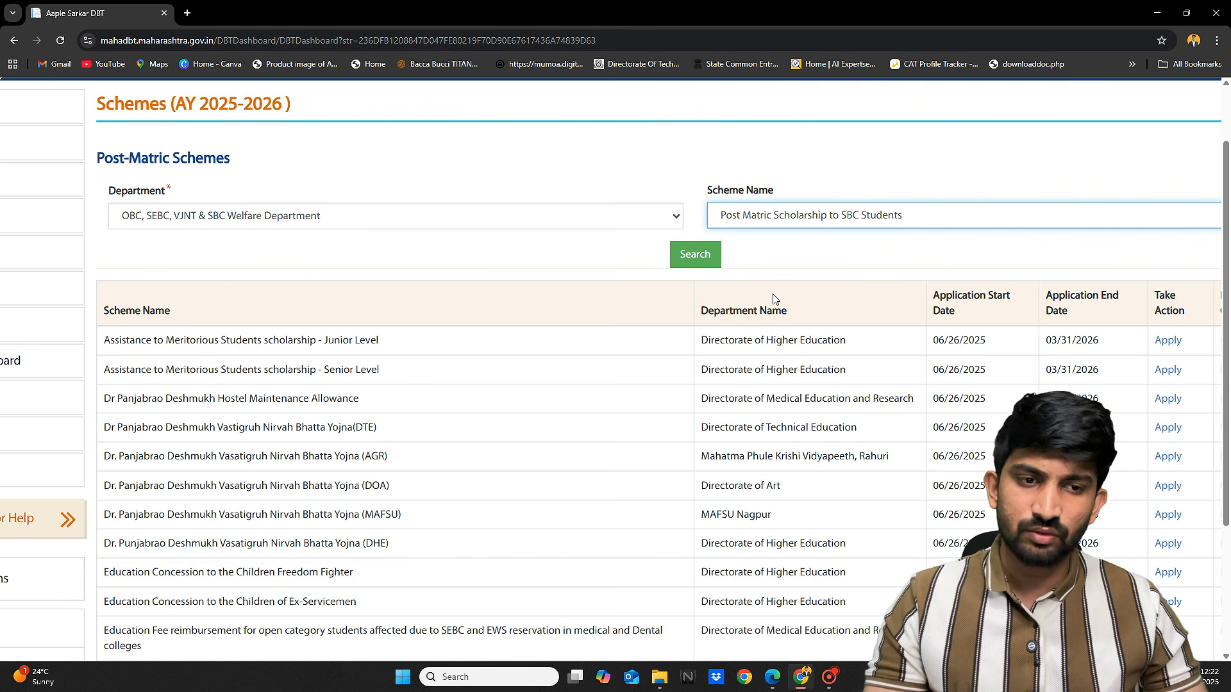
left_click(780, 224)
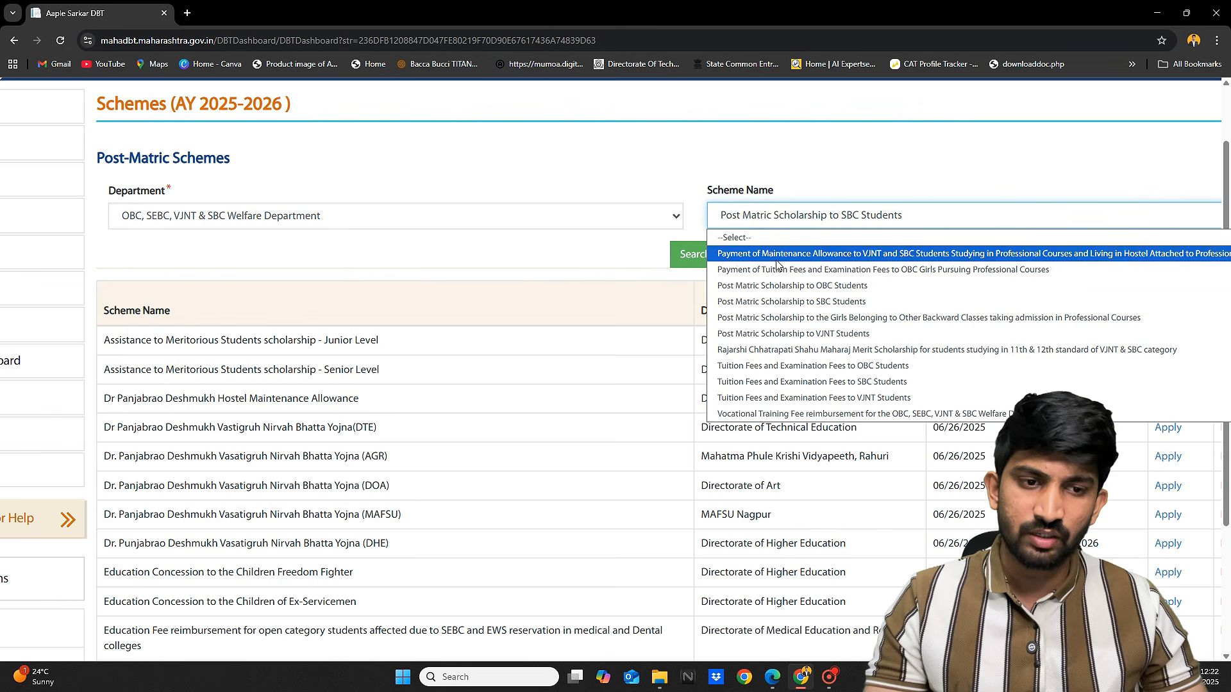
left_click(776, 287)
scroll(756, 282, "down", 5)
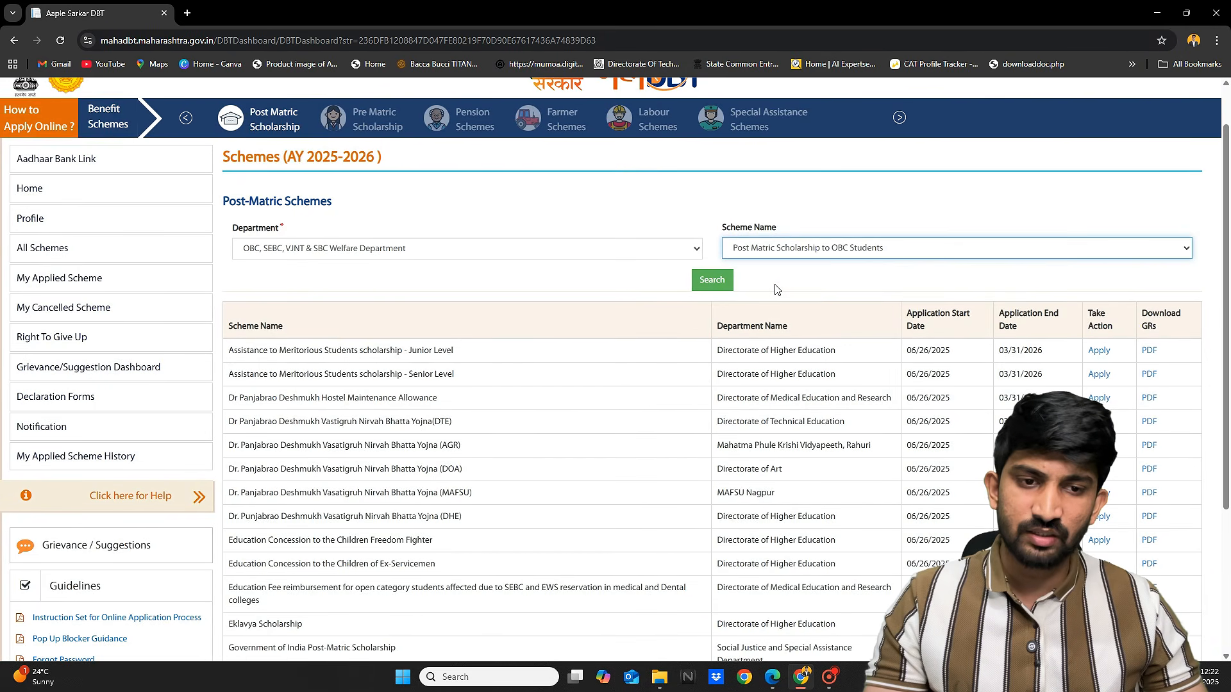
Step: Search and apply for the OBC post-matric scholarship, then dismiss the 250000.00 income-limit notice
left_click(719, 282)
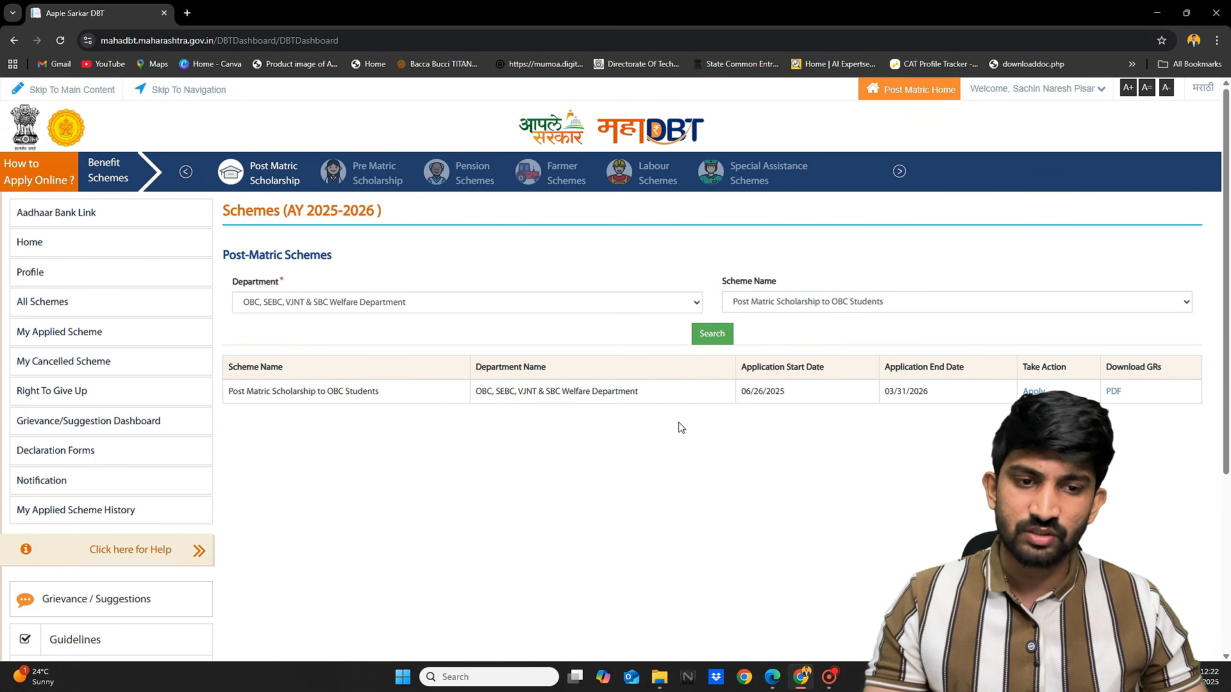
scroll(1014, 394, "up", 3)
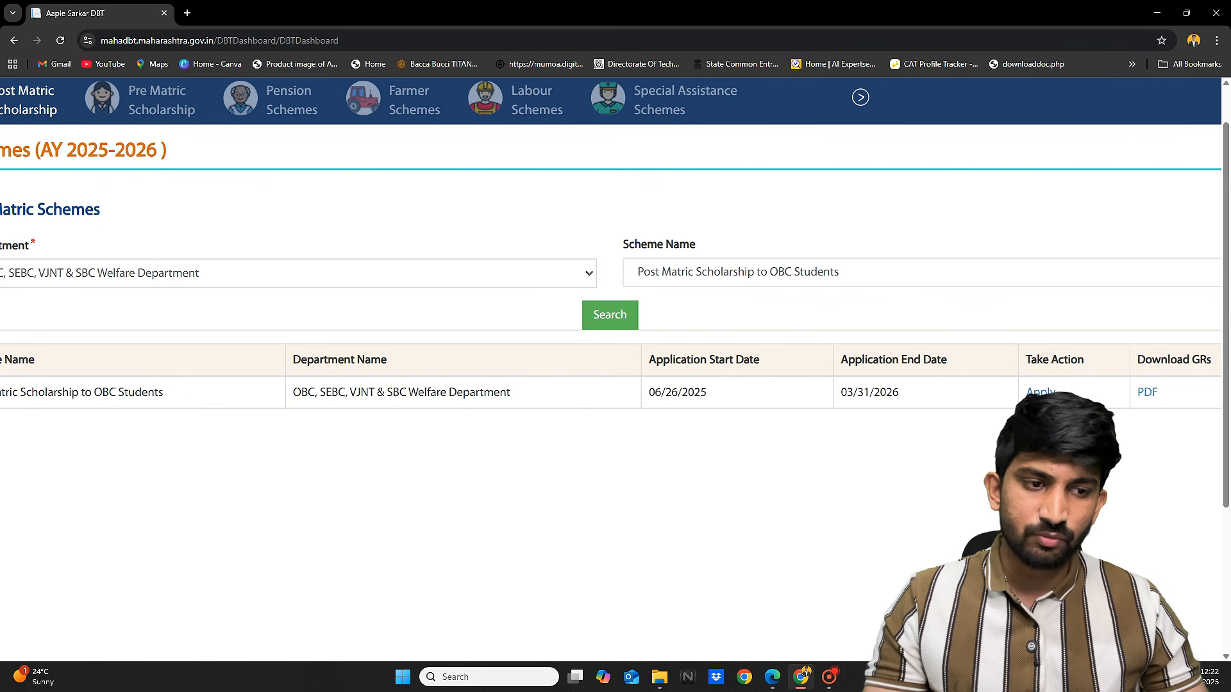
left_click(1039, 392)
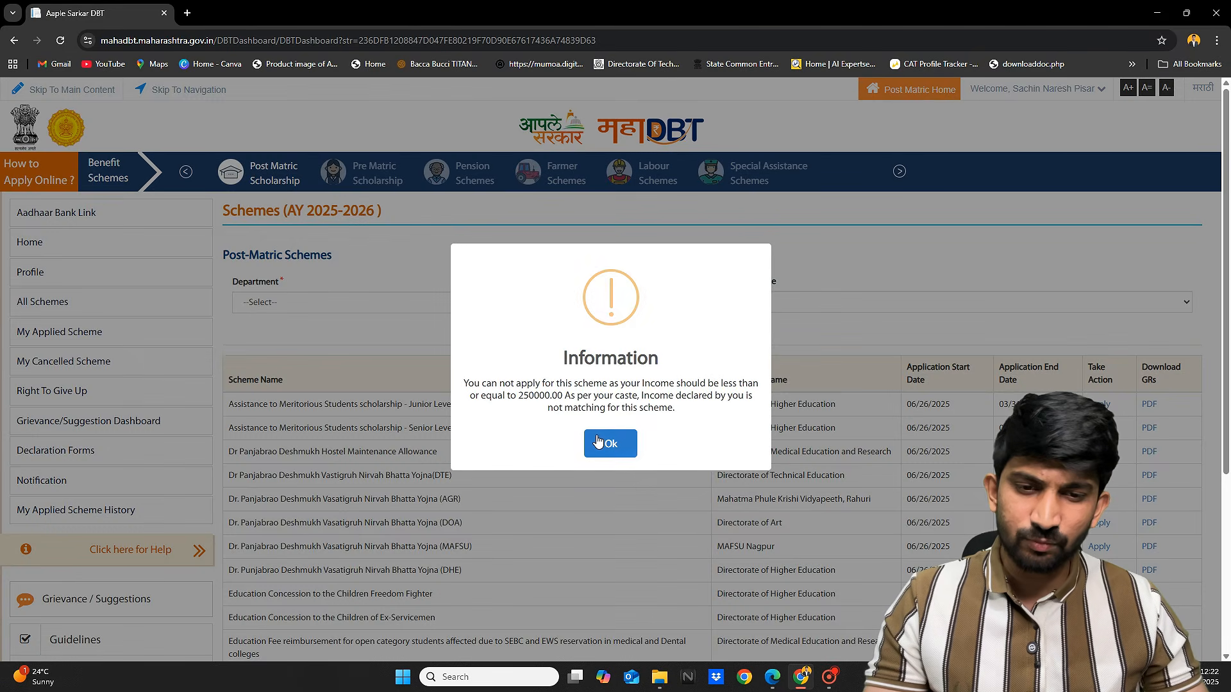
scroll(597, 439, "up", 5)
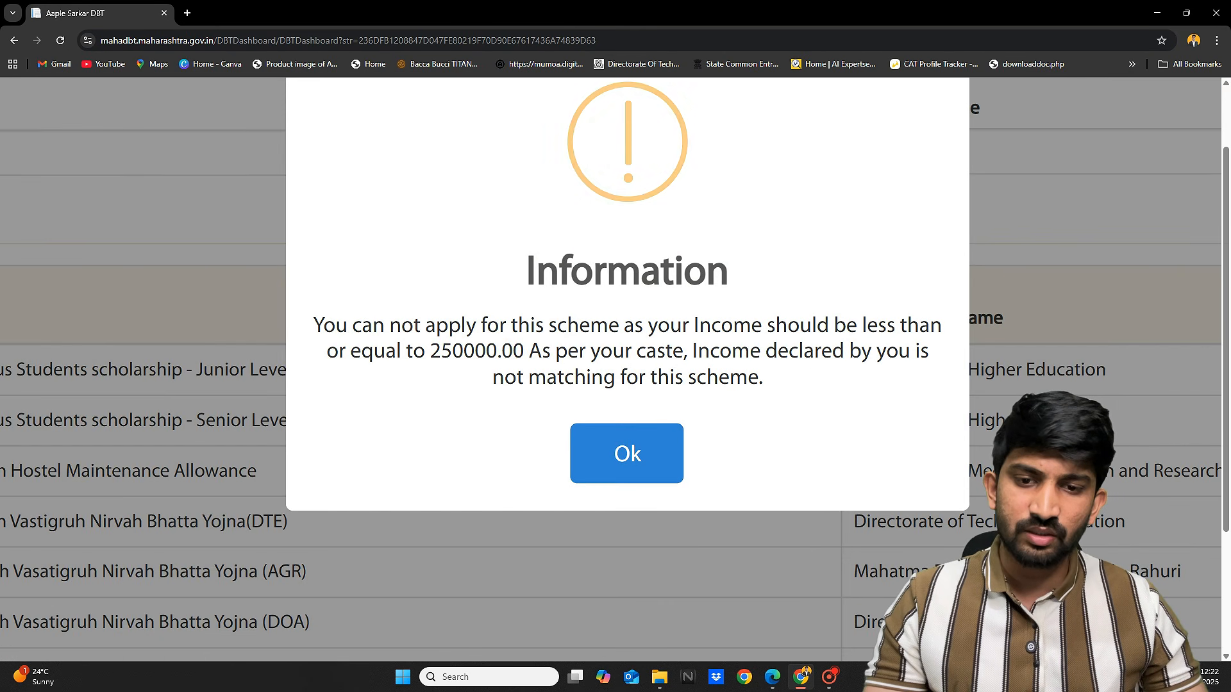
scroll(517, 398, "down", 5)
scroll(519, 397, "down", 1)
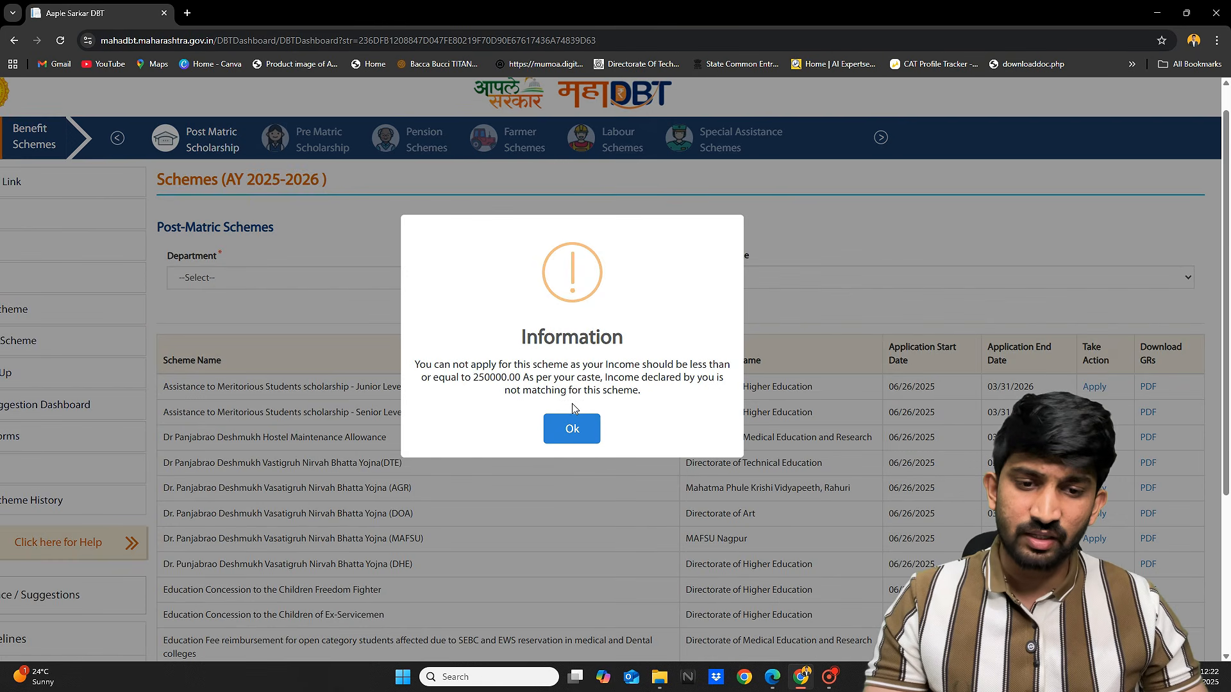
left_click(574, 426)
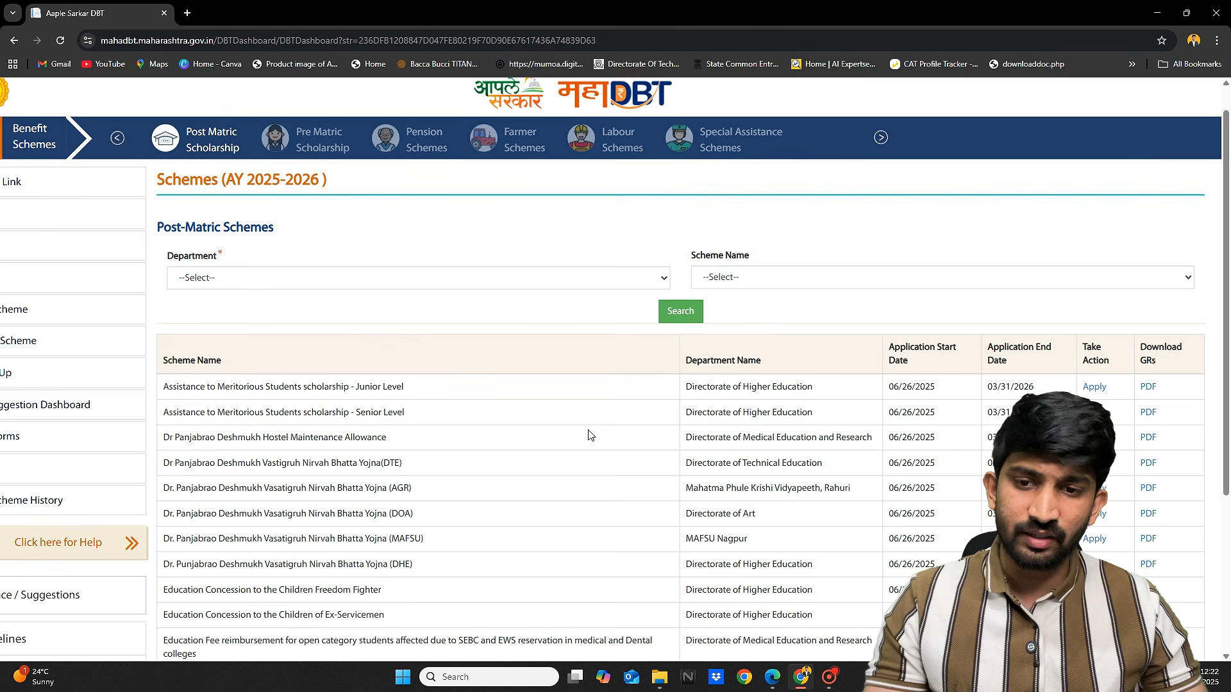
left_click(538, 279)
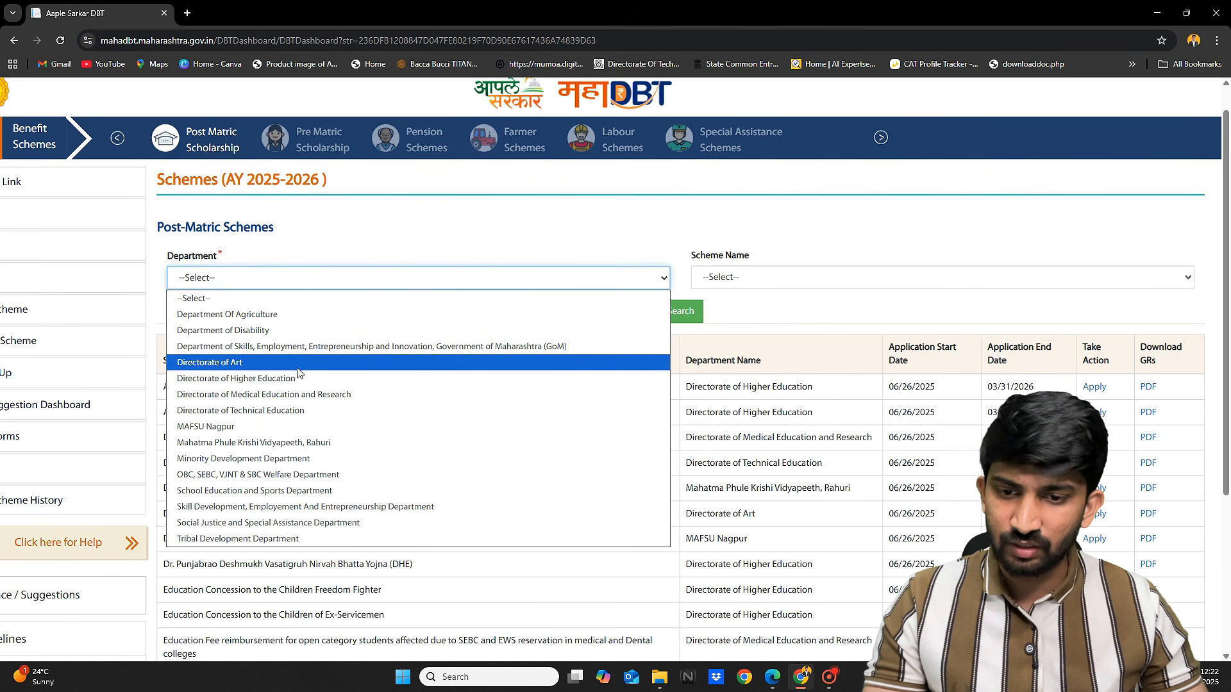
Step: Filter to the OBC department's Tuition Fees and Examination Fees to OBC Students scheme and apply
left_click(256, 475)
left_click(729, 278)
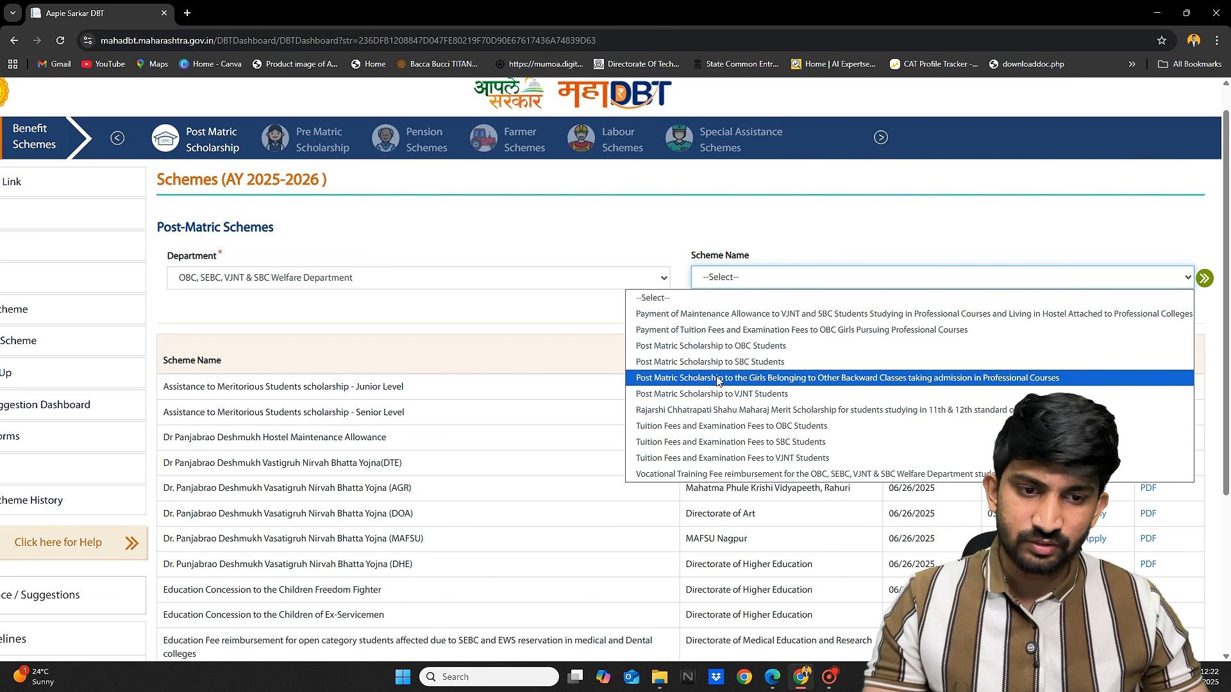
left_click(721, 426)
left_click(671, 312)
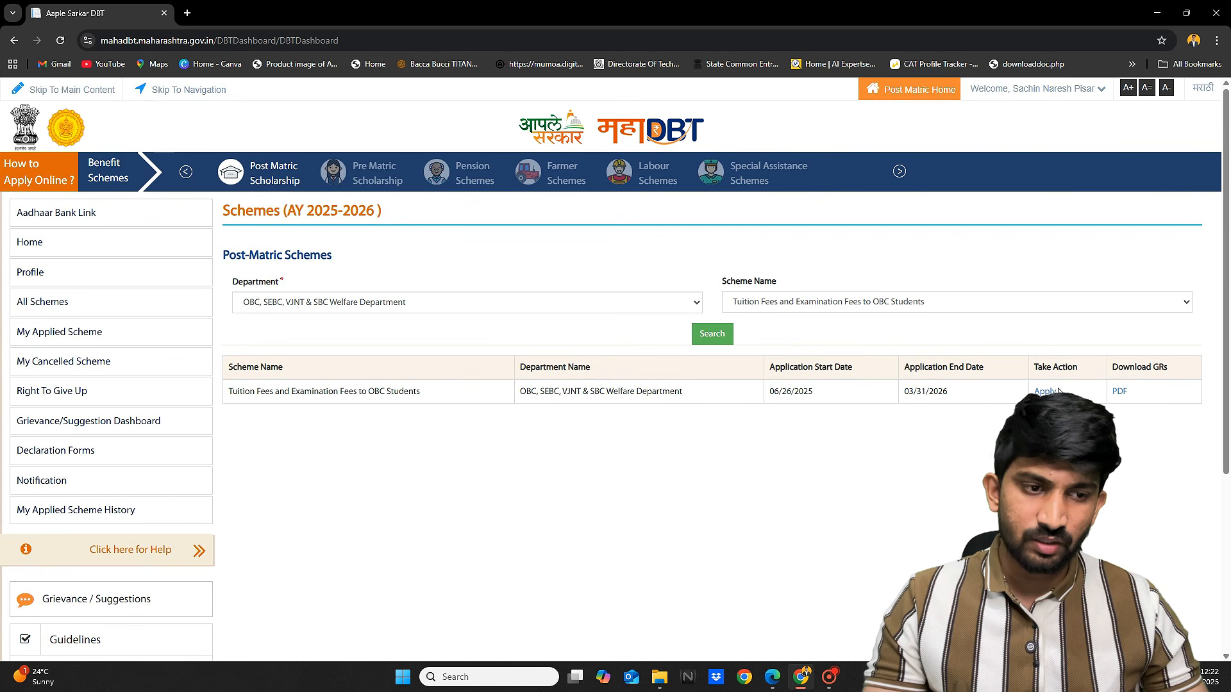
left_click(1057, 391)
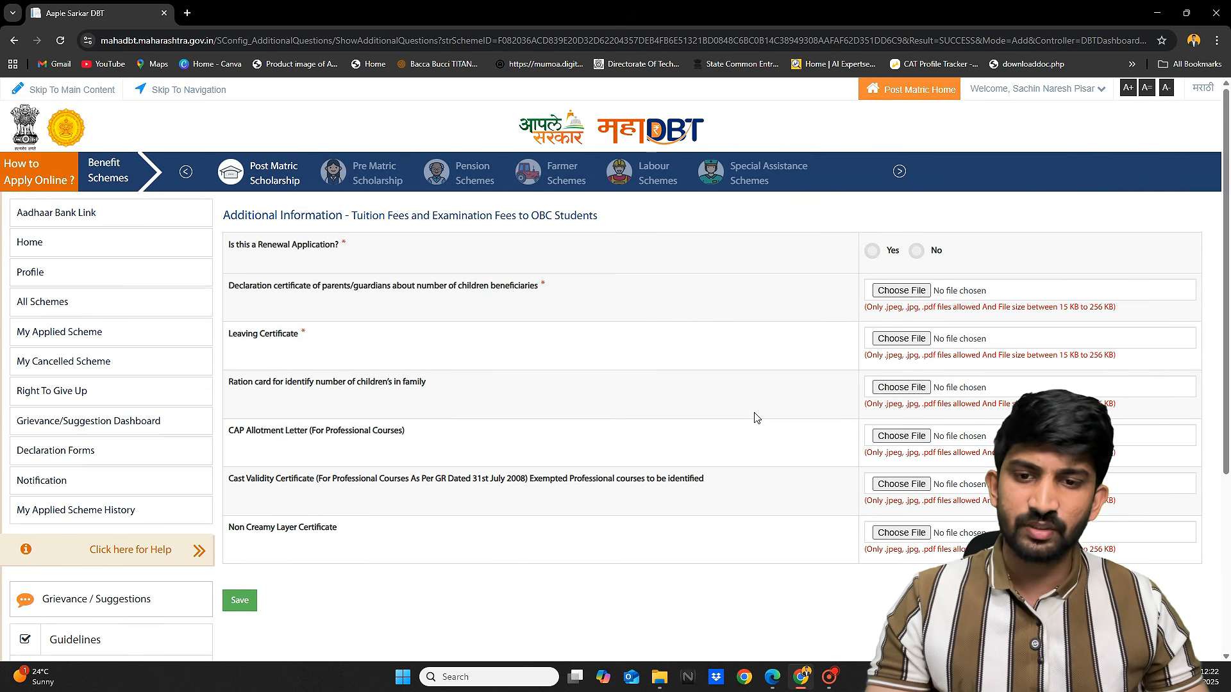
scroll(508, 248, "up", 3)
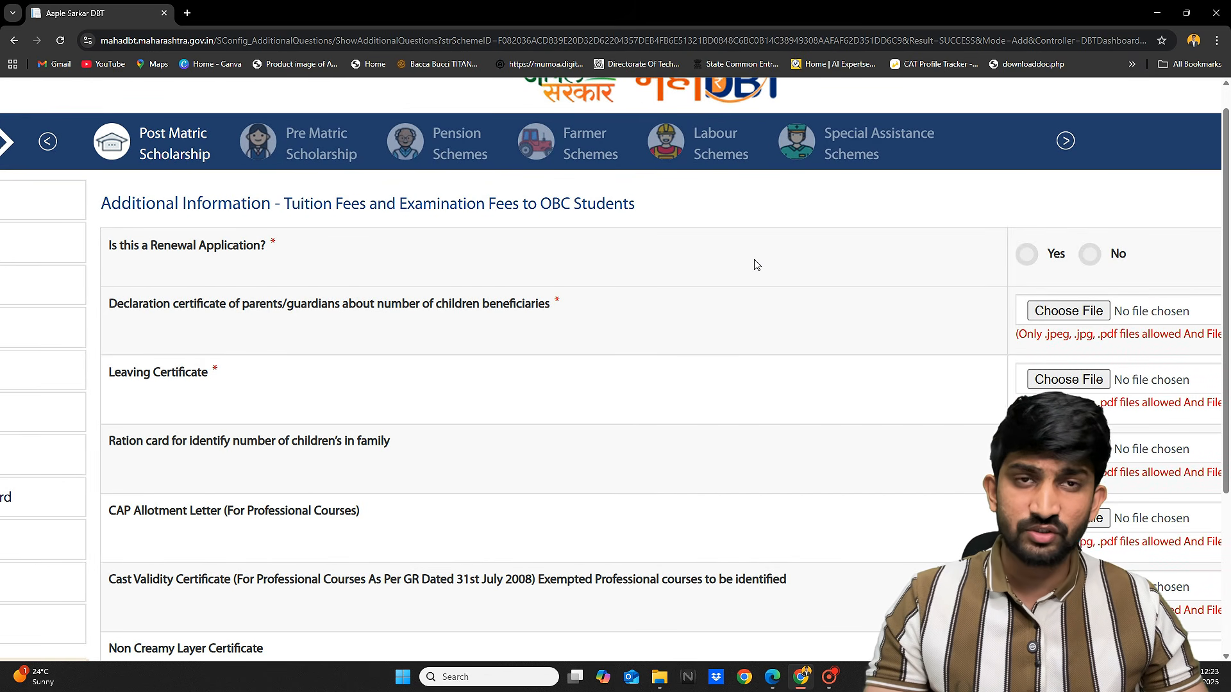
scroll(757, 265, "right", 3)
left_click(998, 254)
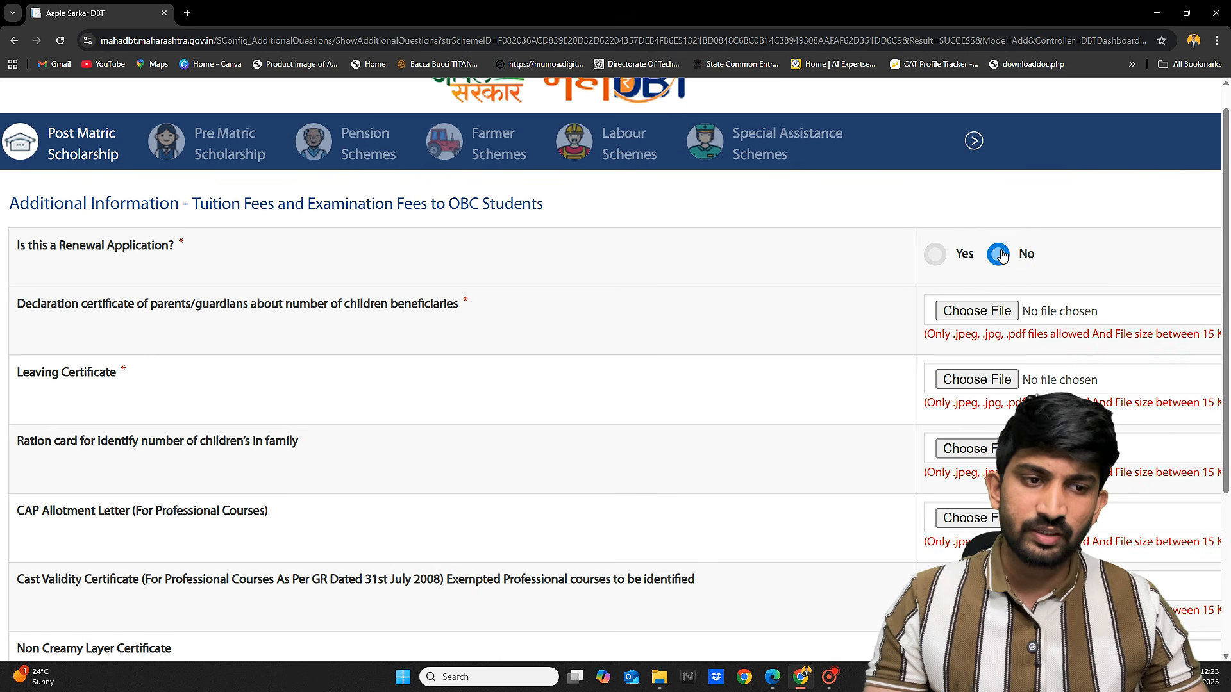
scroll(1002, 255, "left", 1)
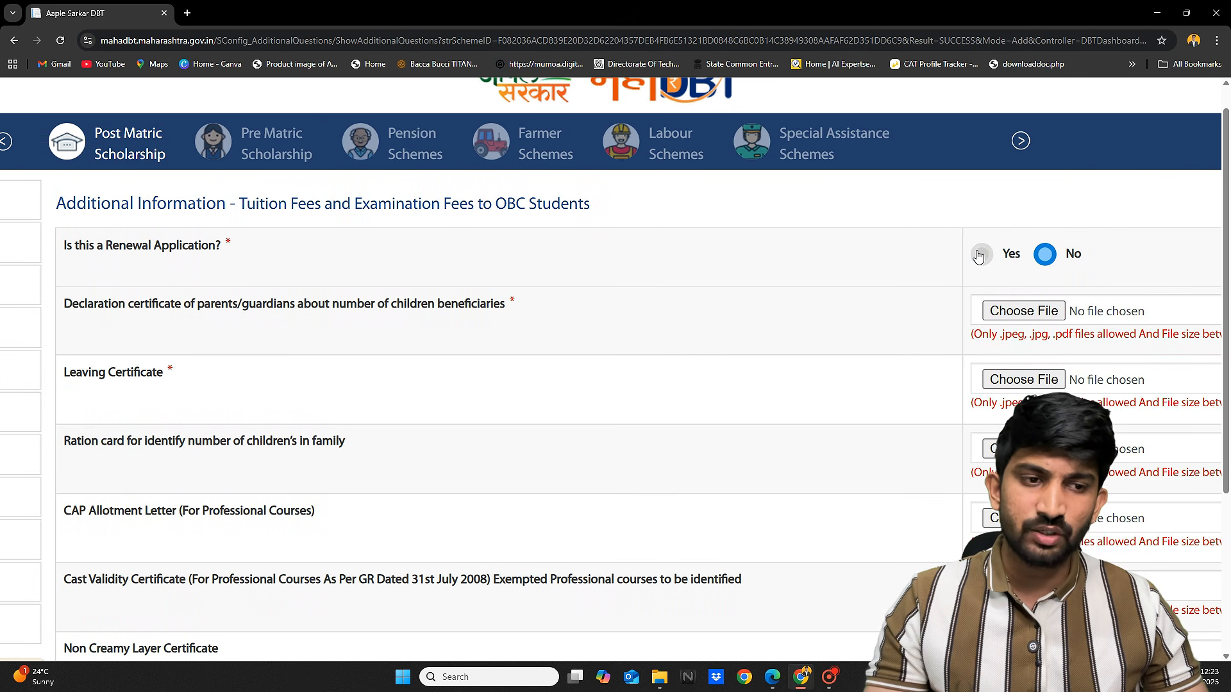
left_click(980, 255)
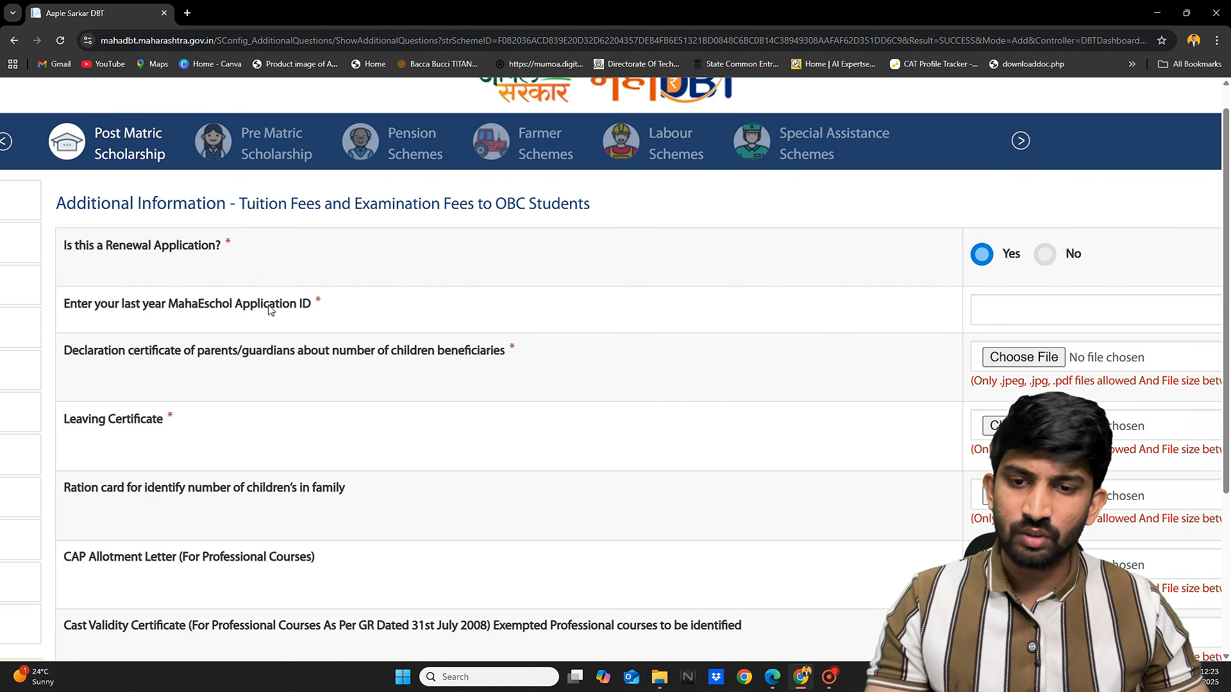
left_click_drag(210, 307, 284, 308)
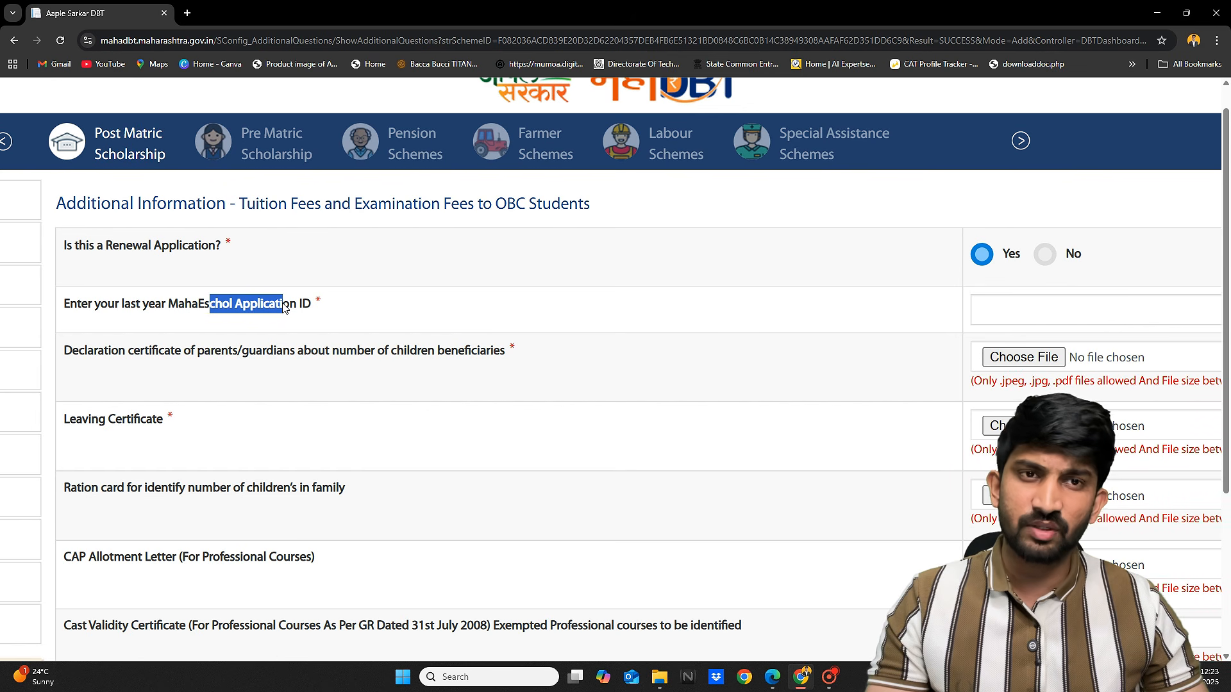
left_click(994, 313)
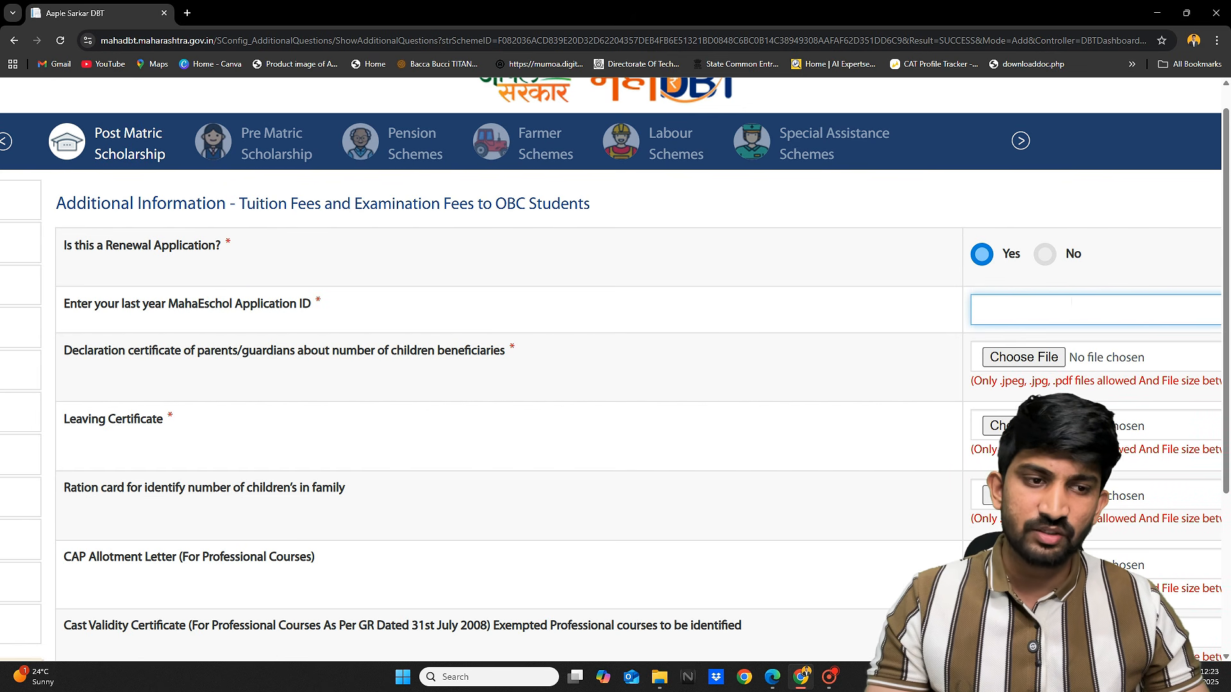
left_click(1055, 257)
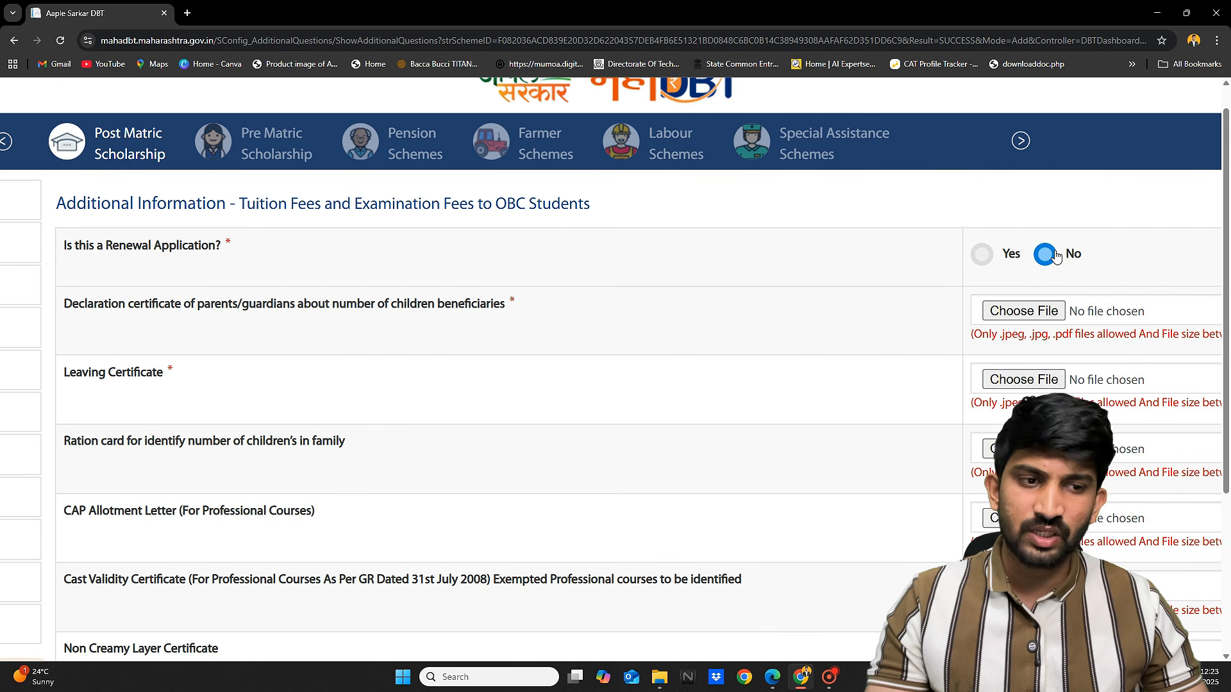
scroll(1056, 255, "down", 1)
left_click_drag(211, 282, 303, 282)
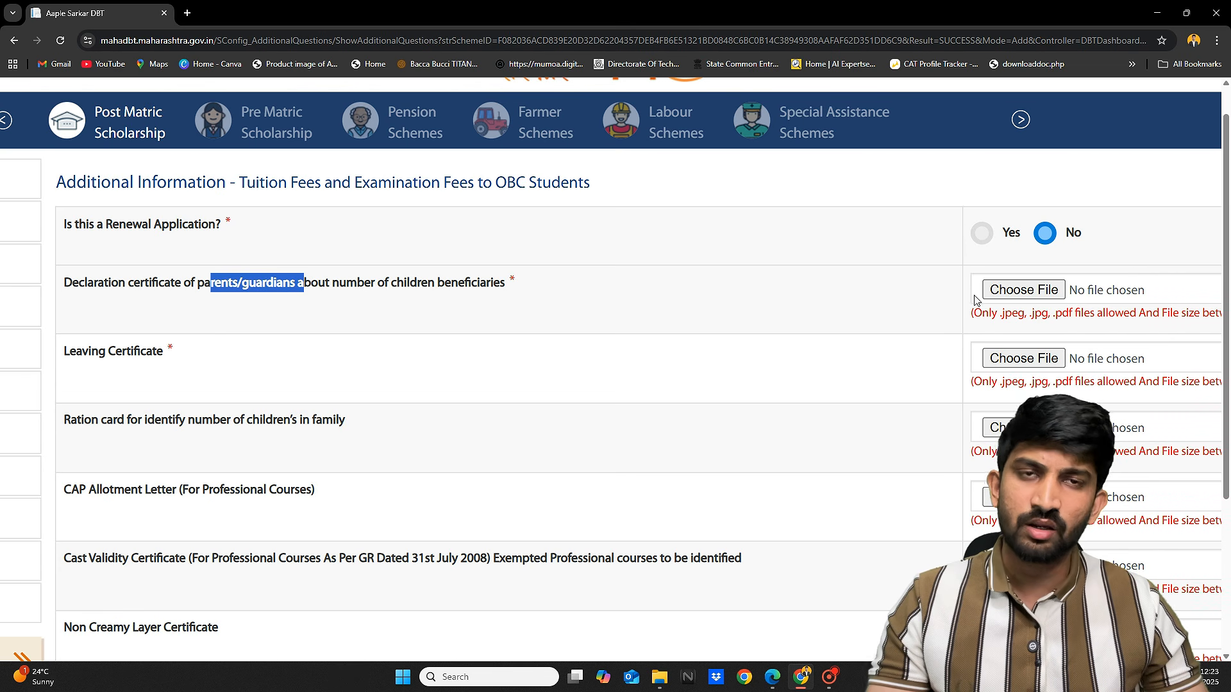
scroll(1015, 293, "down", 1)
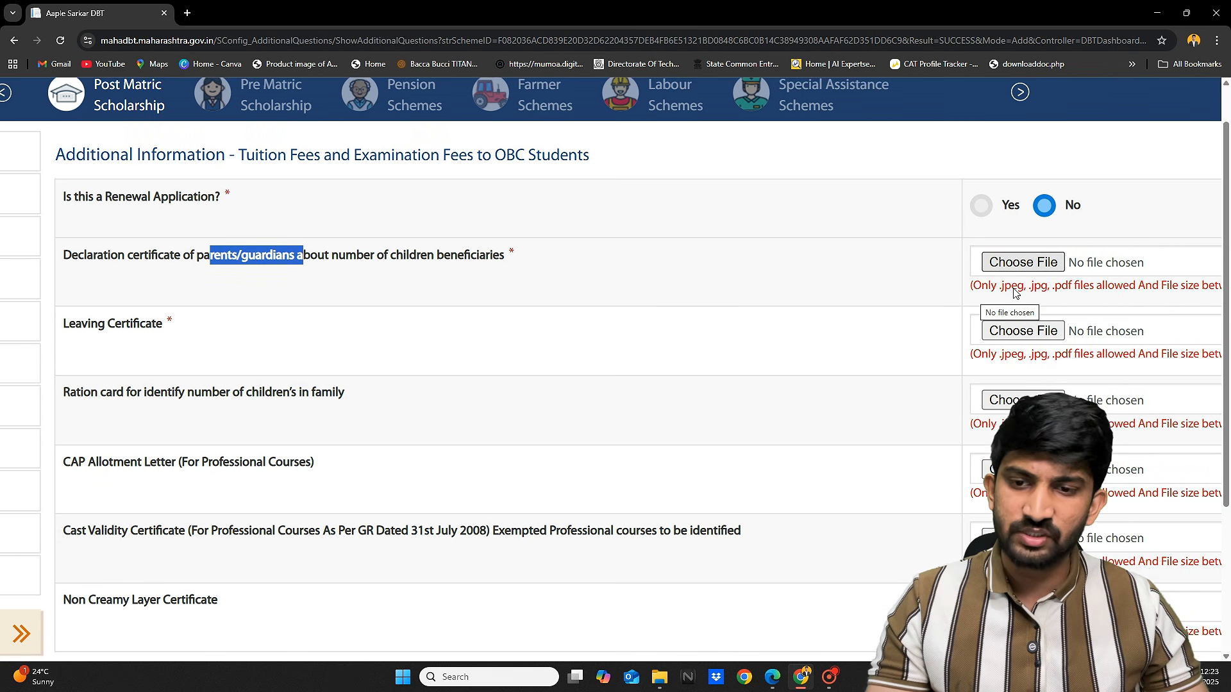
scroll(1025, 336, "down", 1)
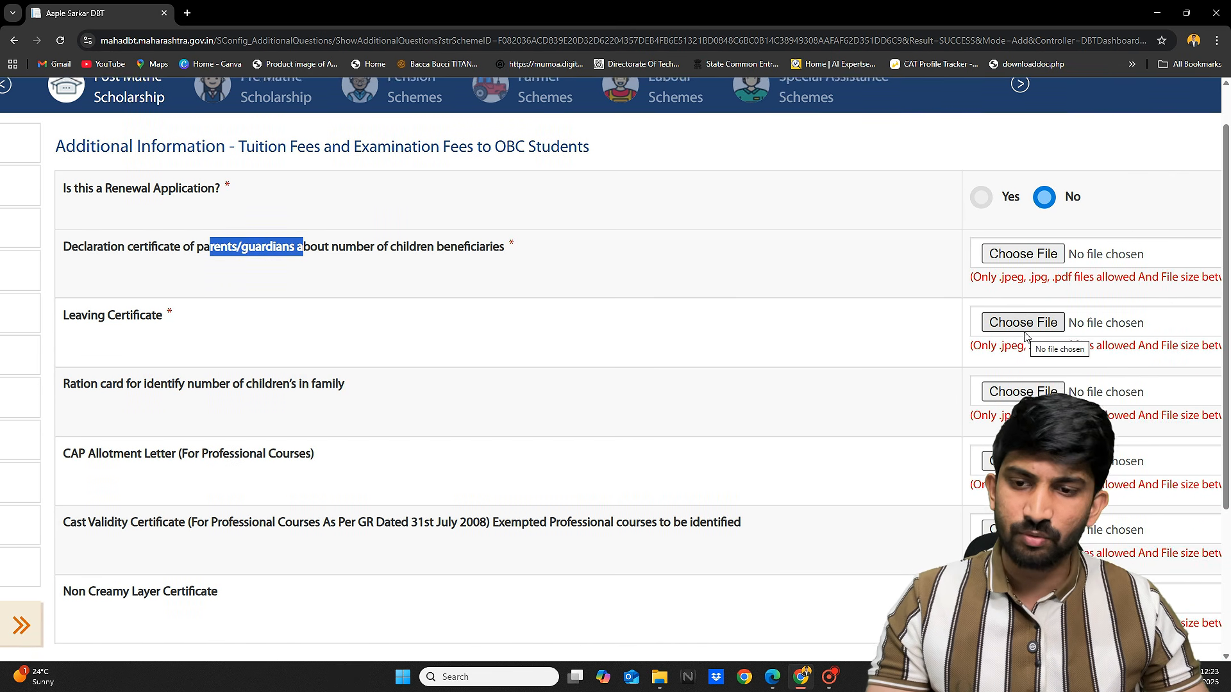
scroll(936, 363, "down", 2)
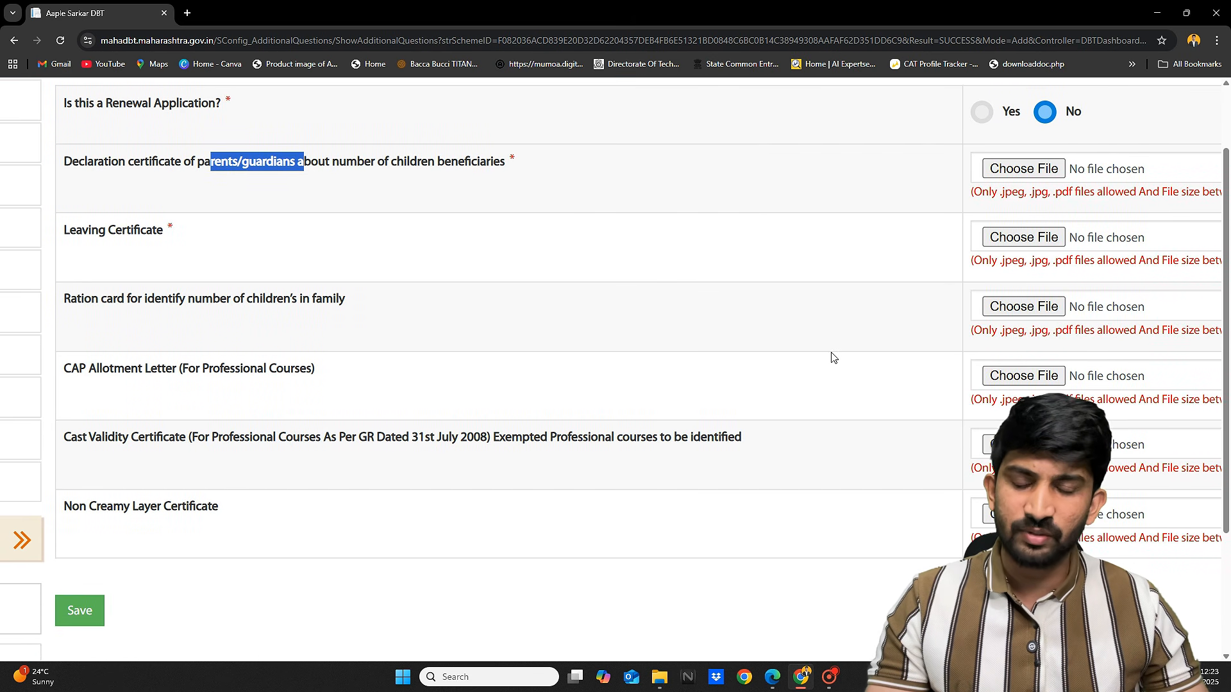
scroll(832, 356, "down", 1)
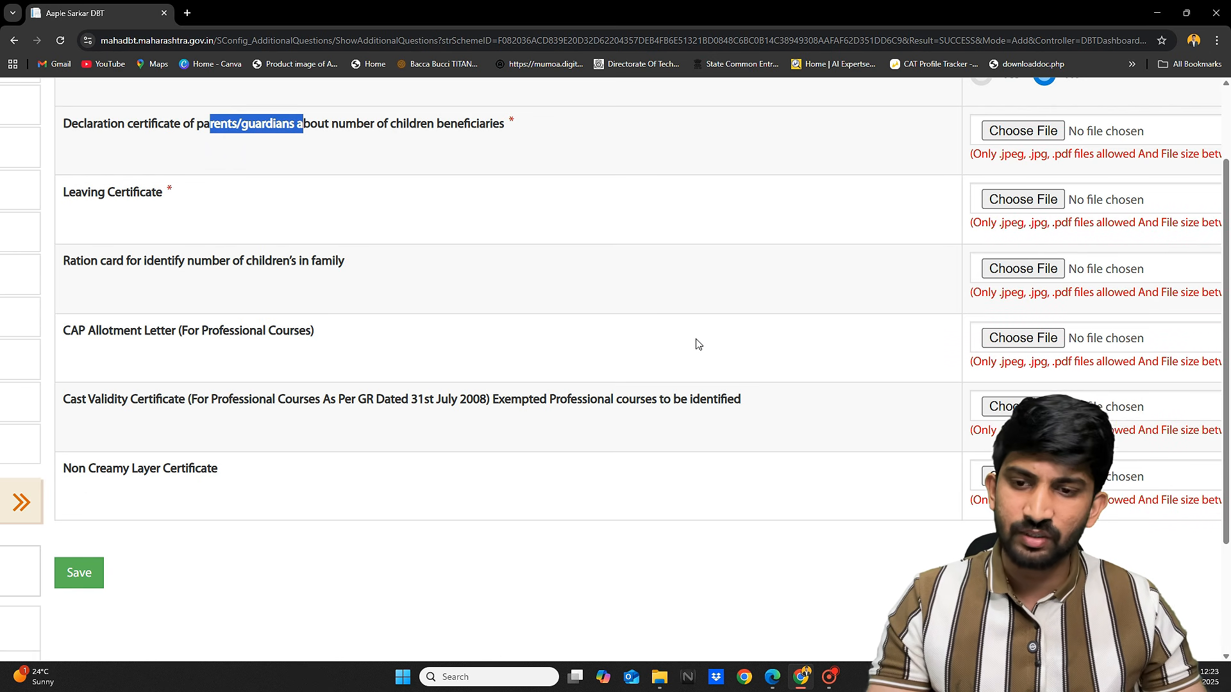
scroll(695, 344, "down", 1)
scroll(587, 393, "down", 1)
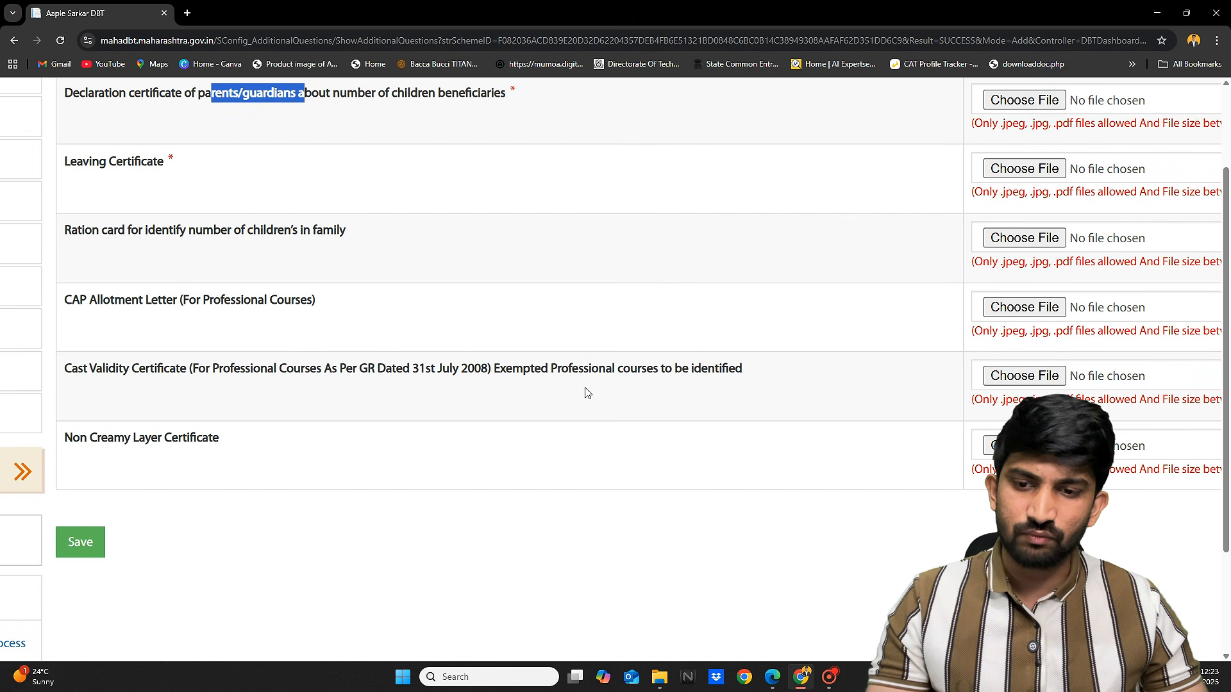
scroll(588, 393, "down", 1)
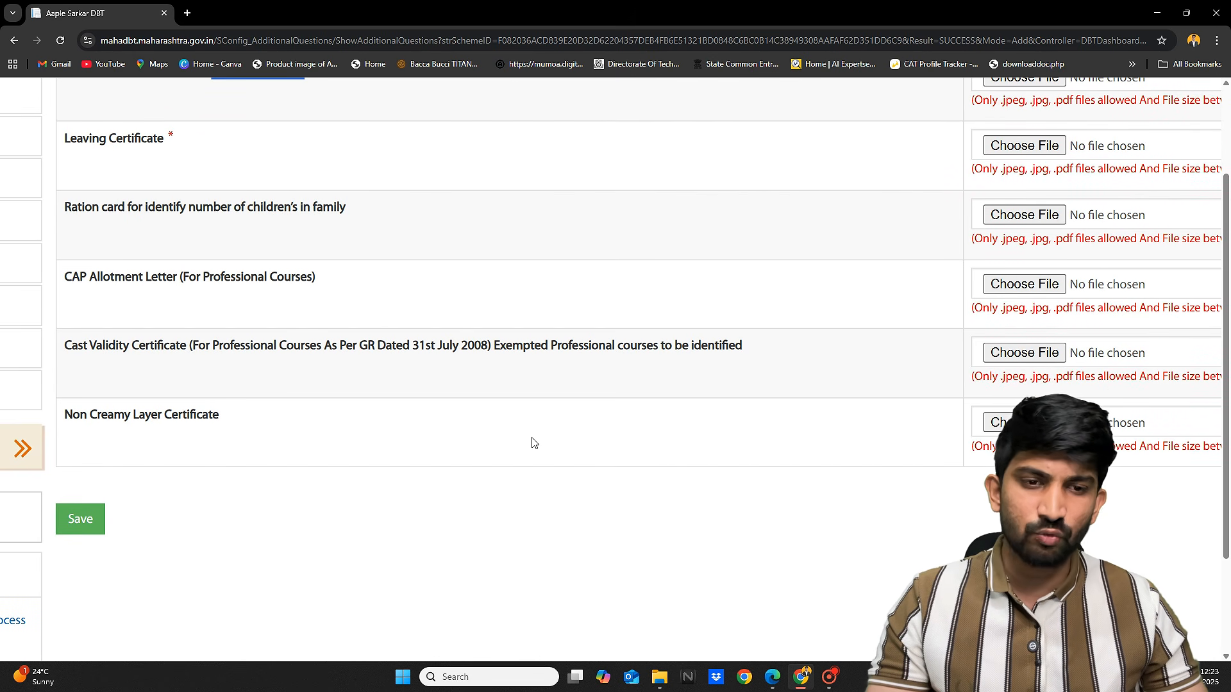
scroll(531, 442, "up", 4)
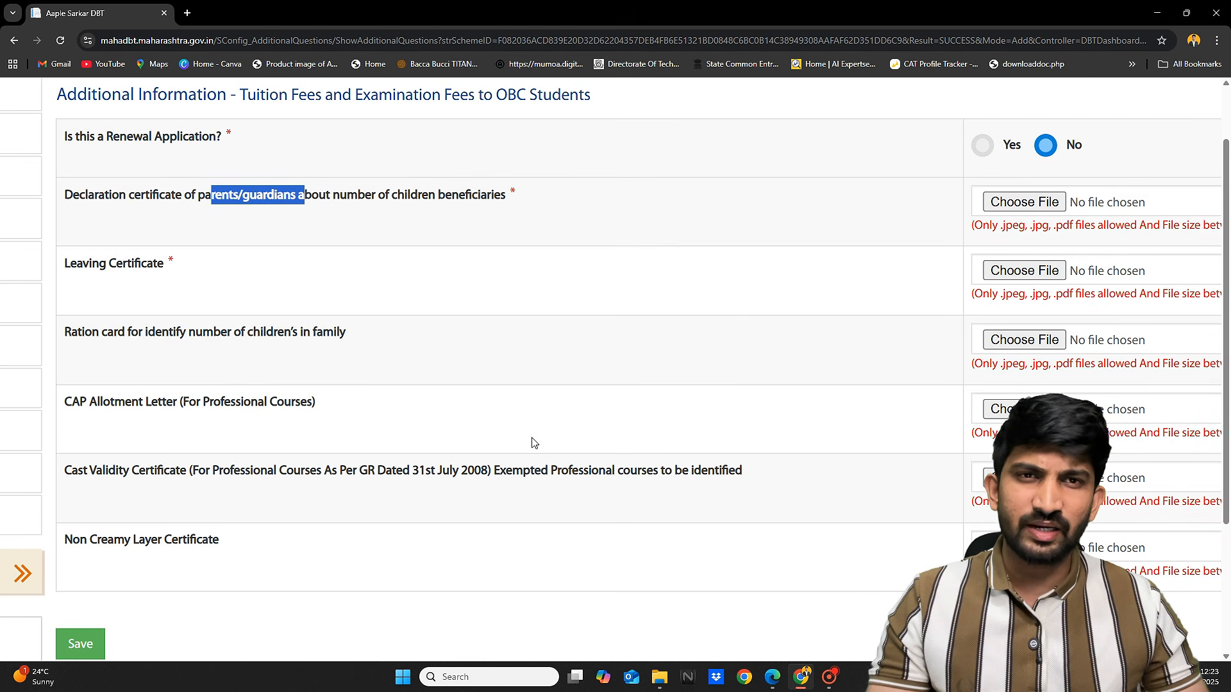
scroll(532, 442, "up", 1)
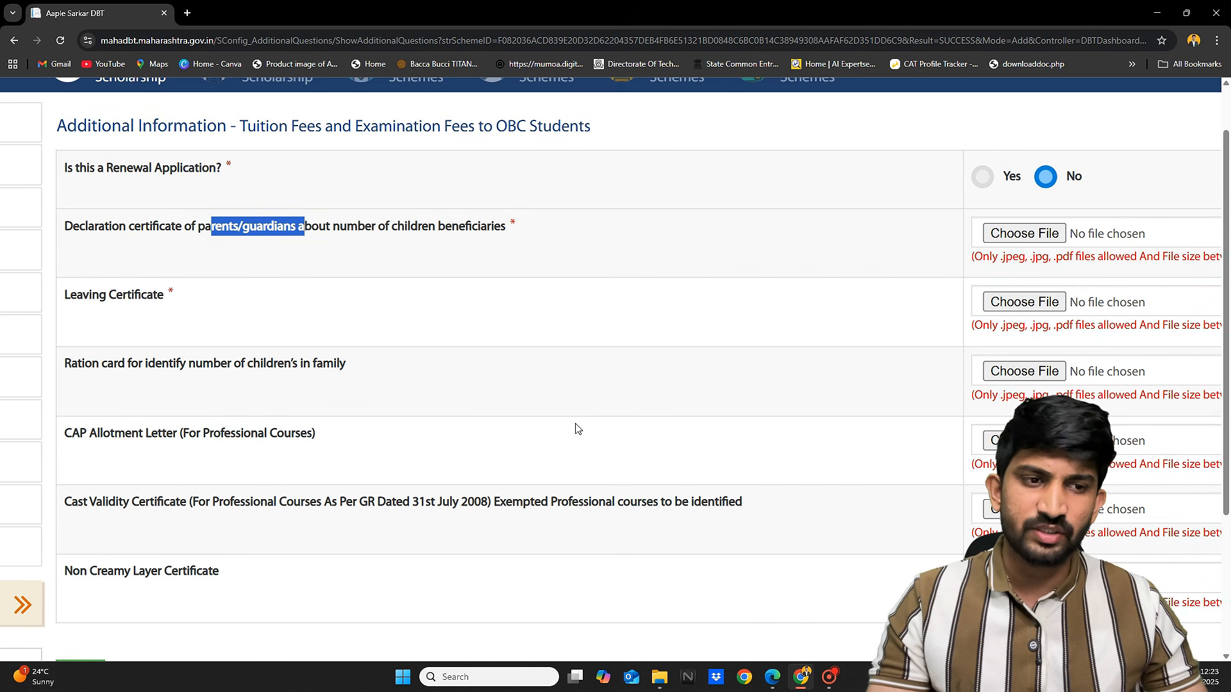
key("ctrl+minus")
key("ctrl+minus")
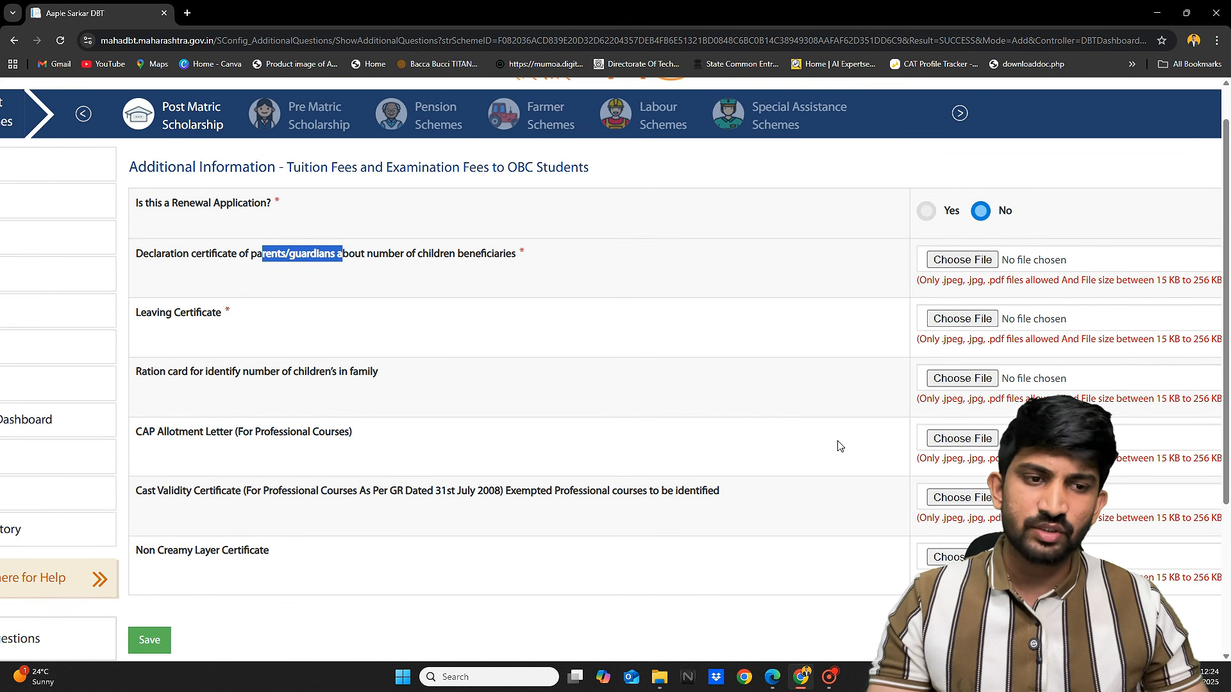
scroll(951, 270, "down", 5)
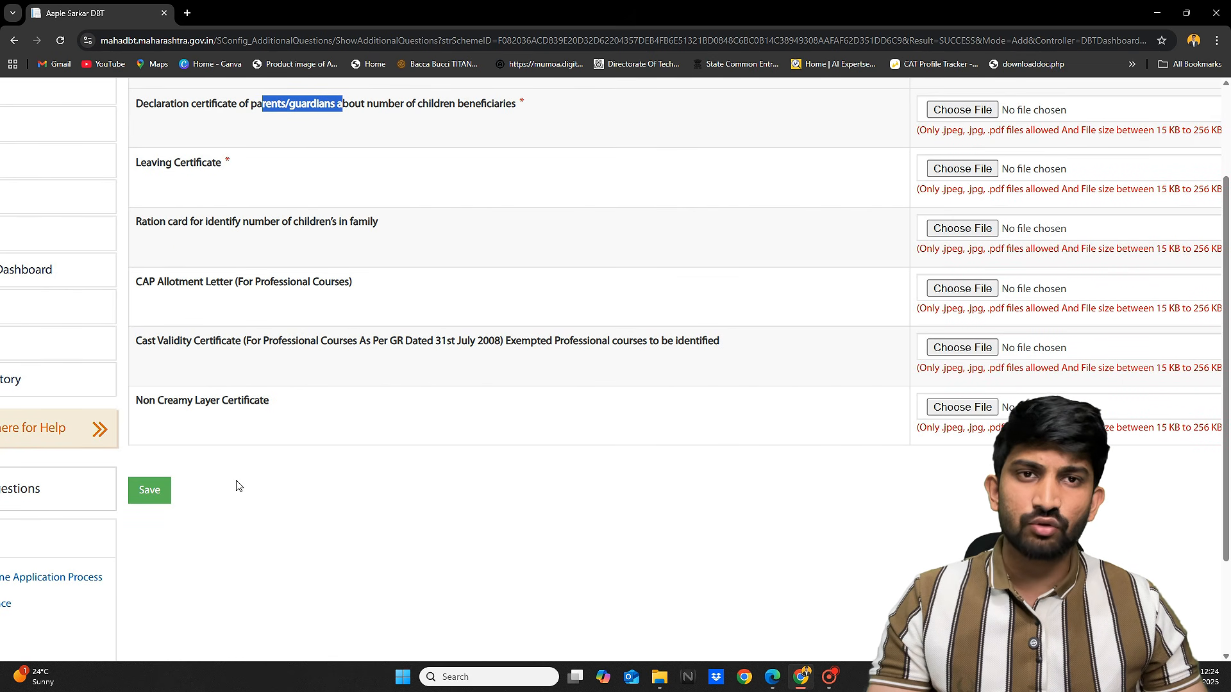
key("ctrl+minus")
key("ctrl+minus")
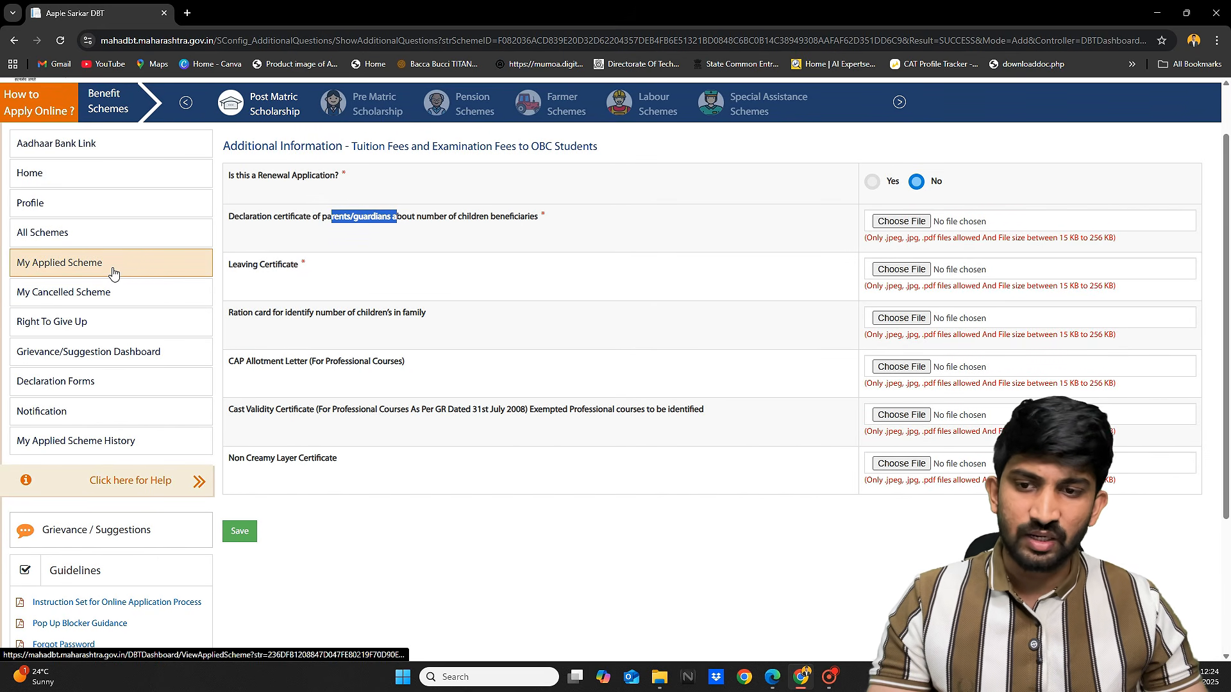
Step: Open My Applied Scheme and confirm there are no under-scrutiny applications for AY 2025-2026
left_click(64, 271)
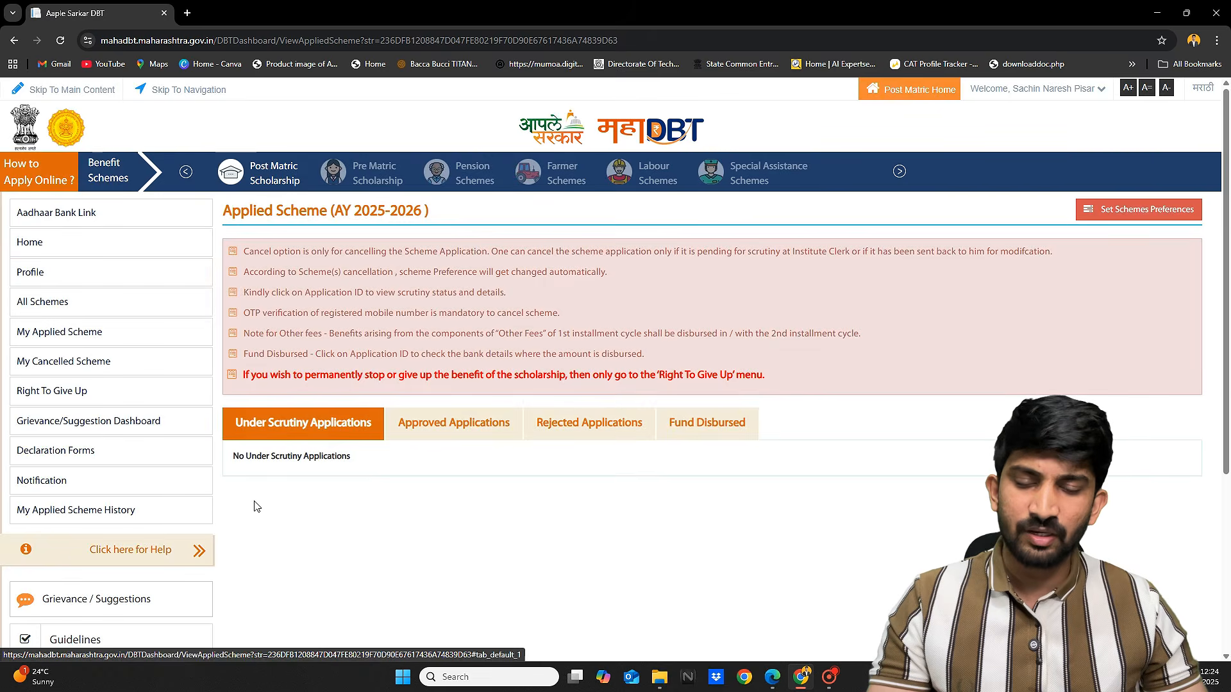
scroll(254, 506, "up", 3)
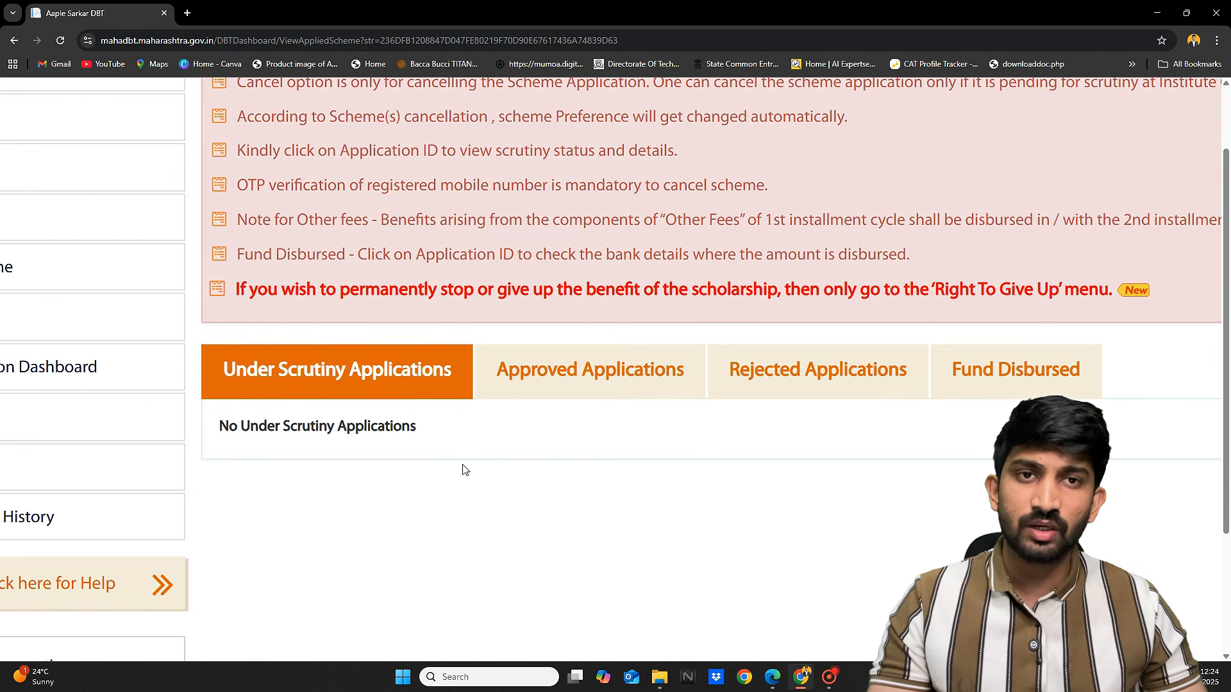
left_click_drag(414, 426, 232, 418)
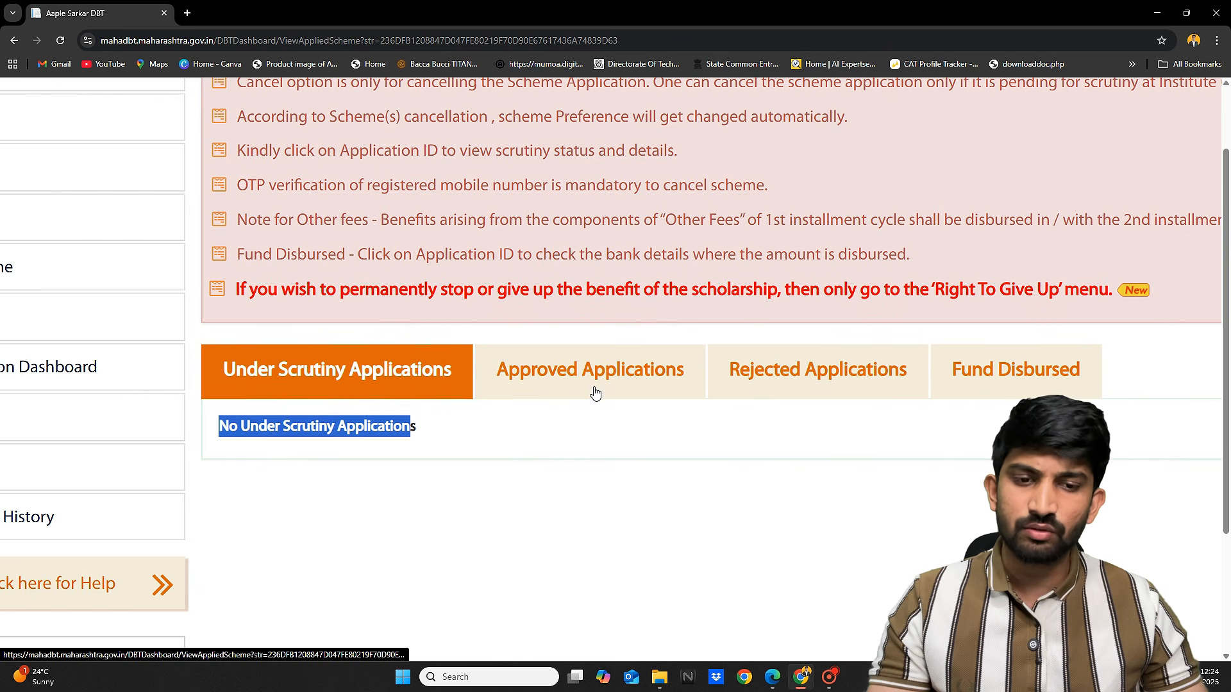
Step: Switch to the Approved Applications tab, confirm it is empty, and zoom out to show the whole page
left_click(569, 372)
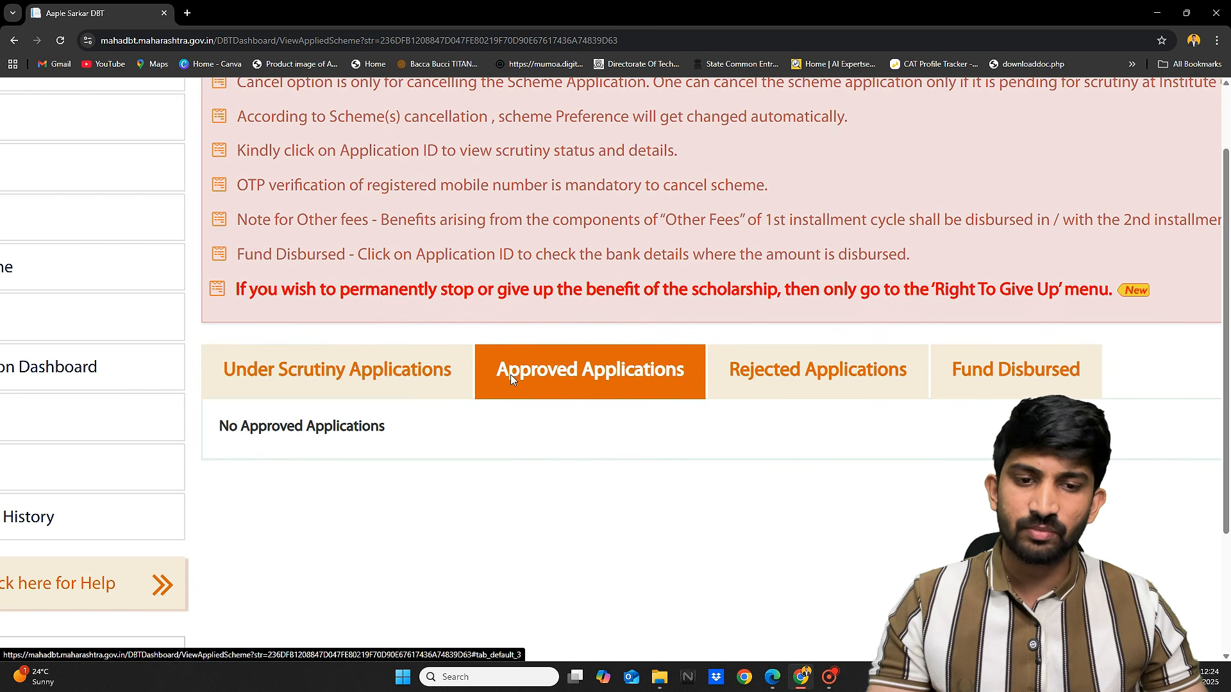
left_click_drag(409, 411, 228, 418)
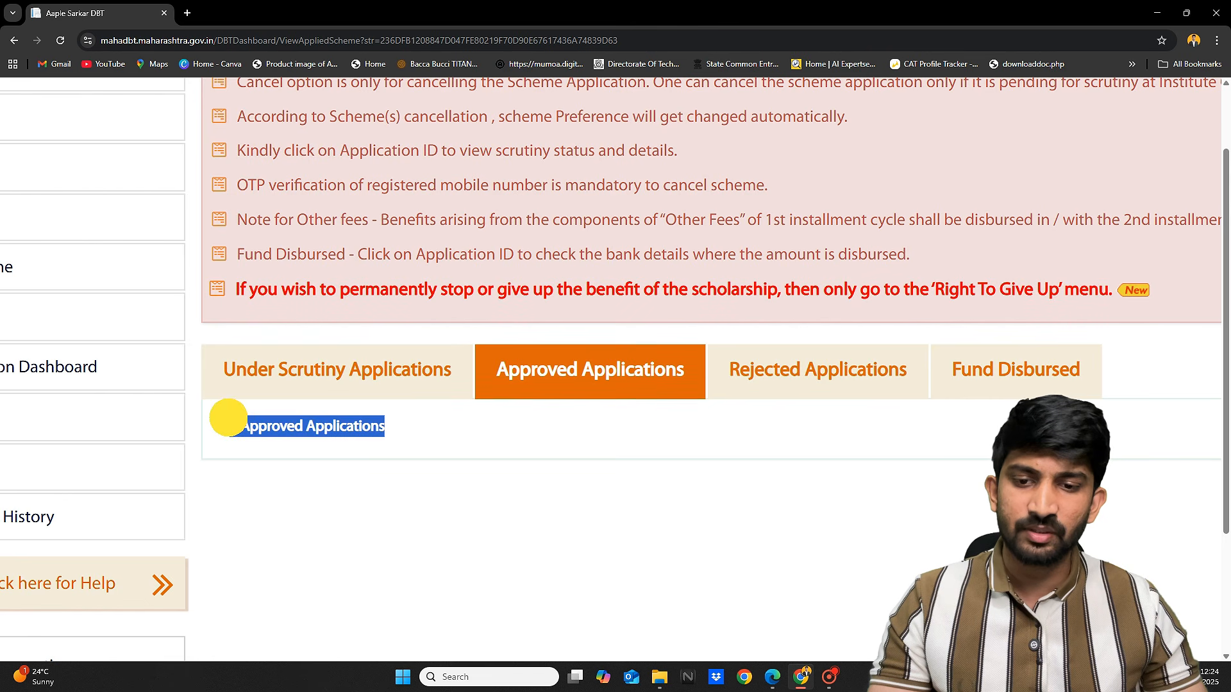
left_click(491, 423)
scroll(495, 426, "right", 3)
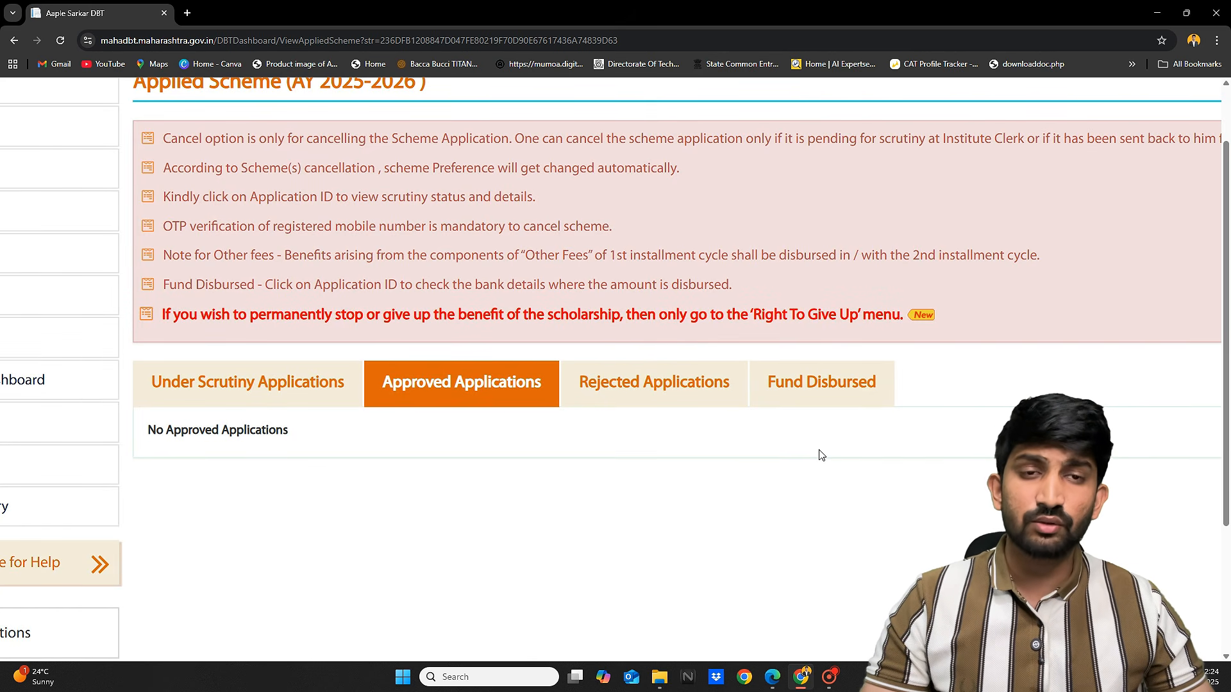
key("ctrl+minus")
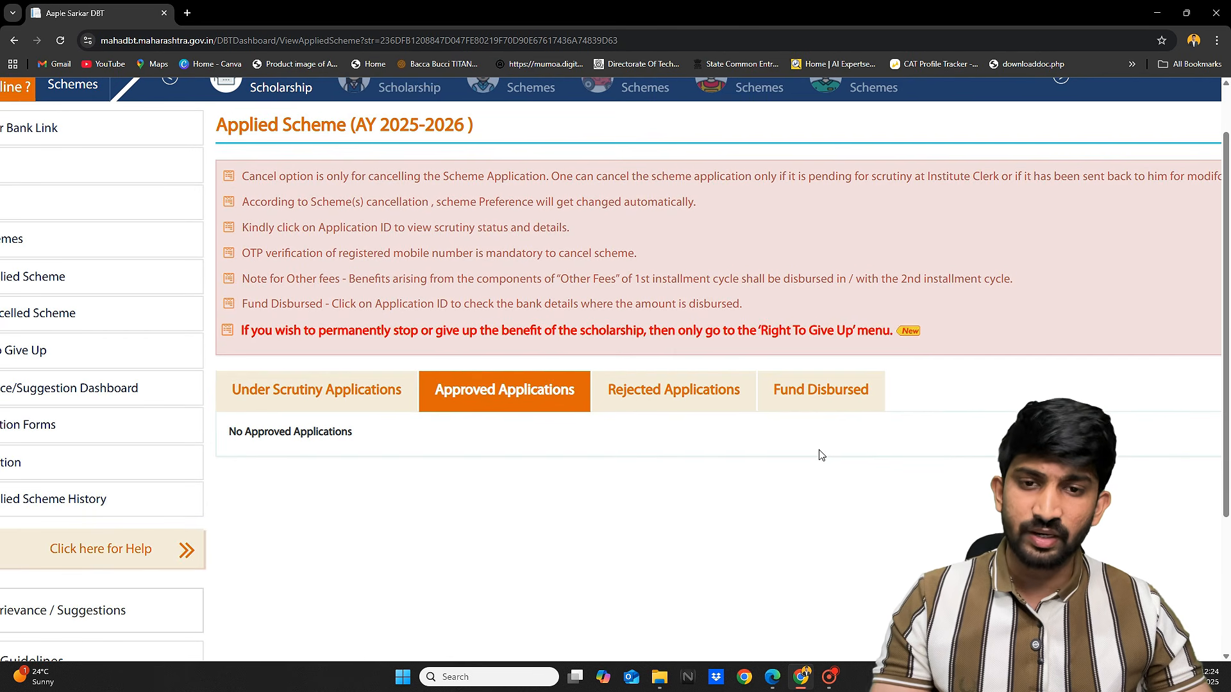